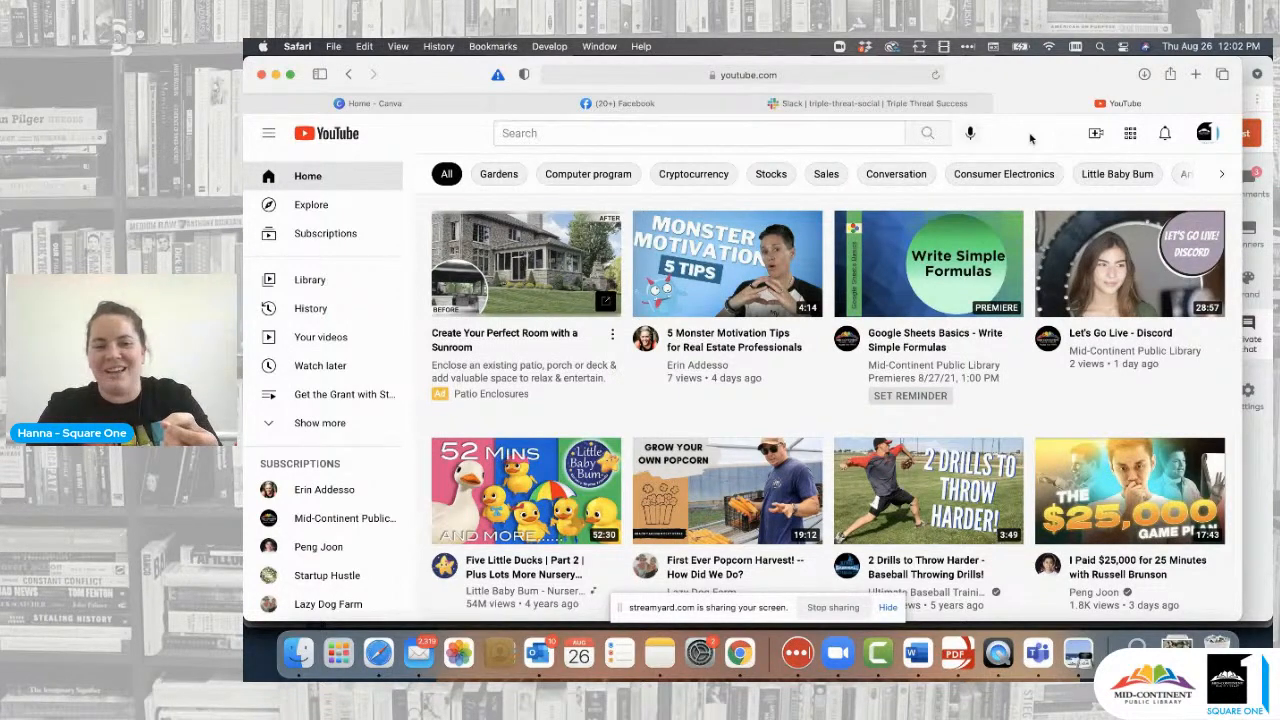
- Open the first subscribed creator's channel from the Subscriptions sidebar
{"action": "scroll", "coordinate": [815, 425], "scroll_direction": "down", "scroll_amount": 2}
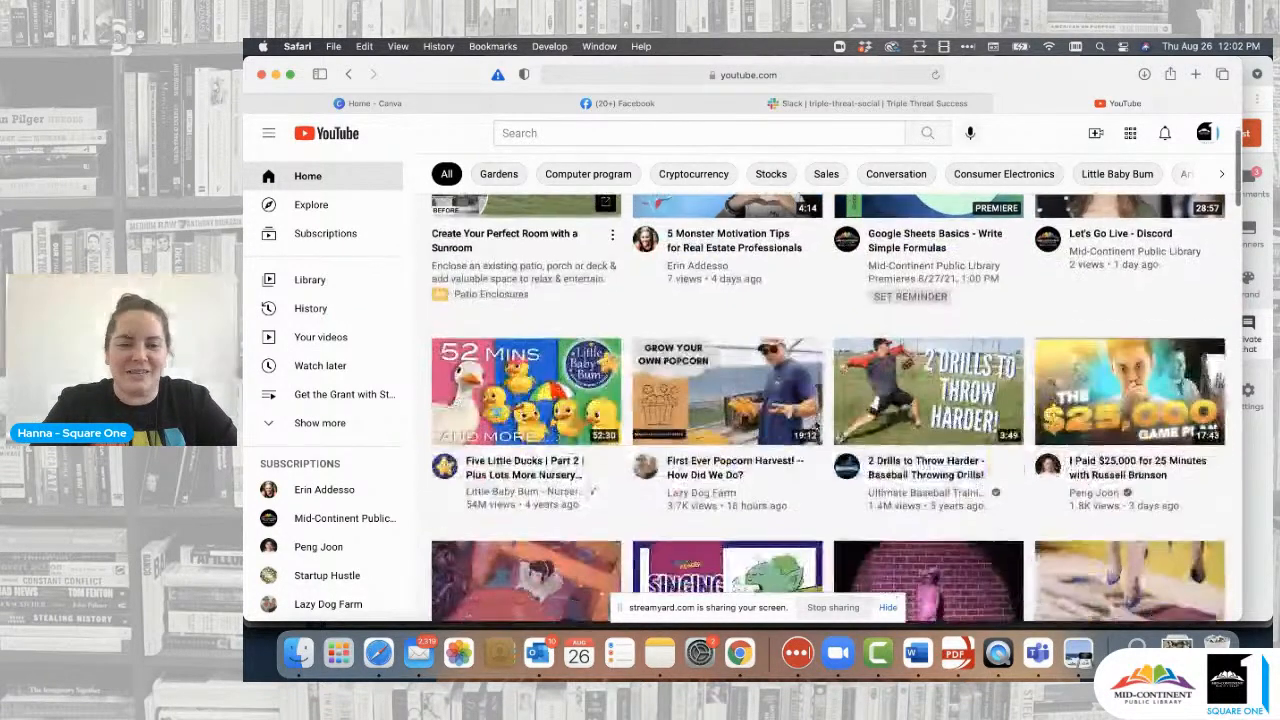
{"action": "scroll", "coordinate": [703, 511], "scroll_direction": "down", "scroll_amount": 3}
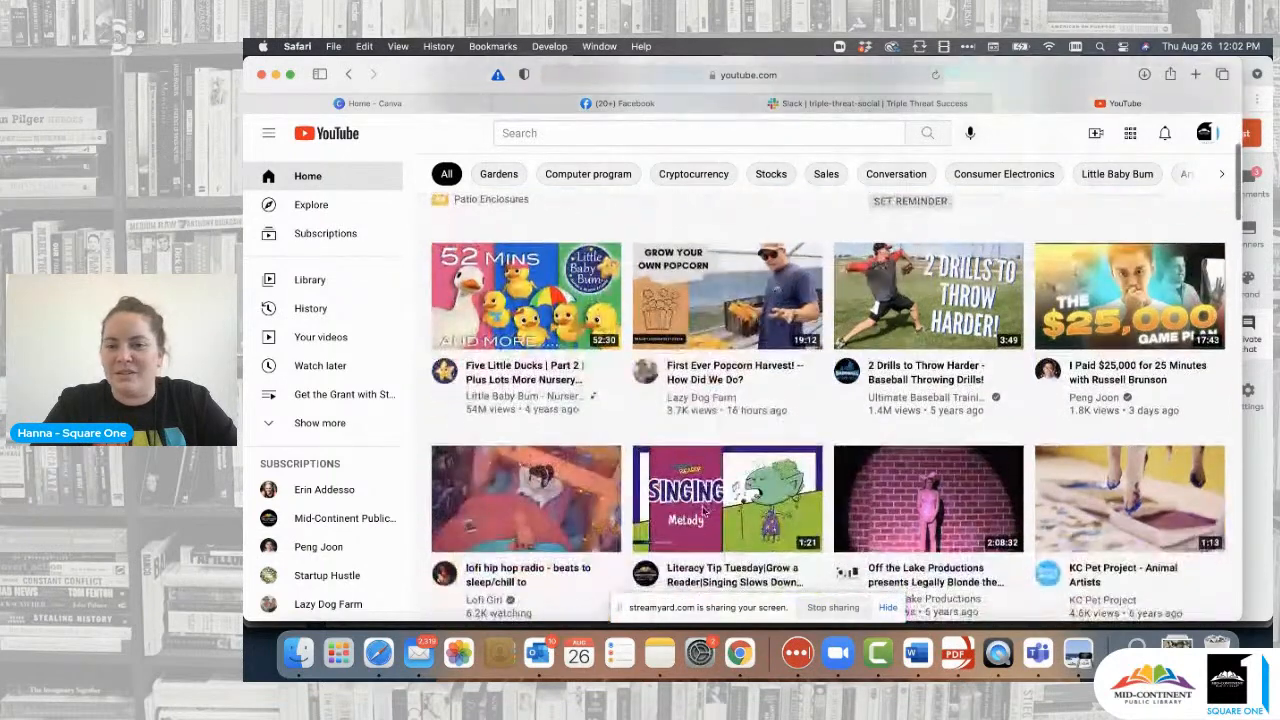
{"action": "scroll", "coordinate": [703, 511], "scroll_direction": "up", "scroll_amount": 5}
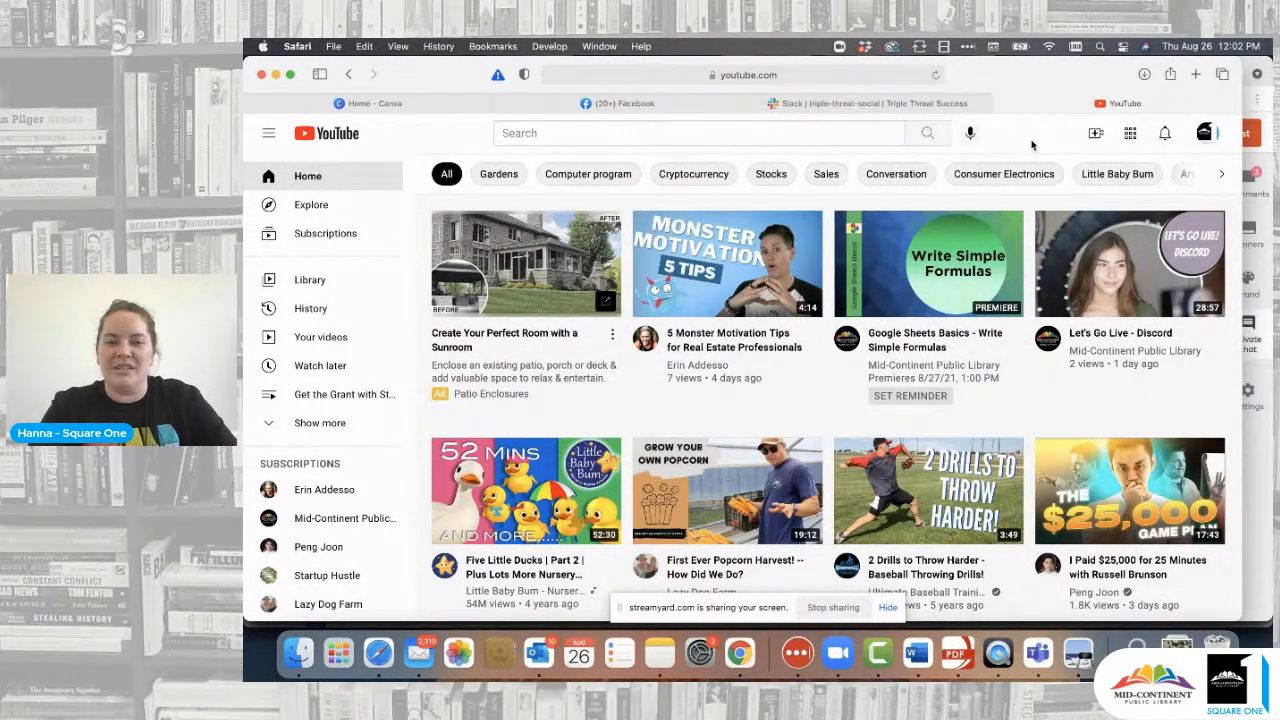
{"action": "left_click", "coordinate": [335, 492]}
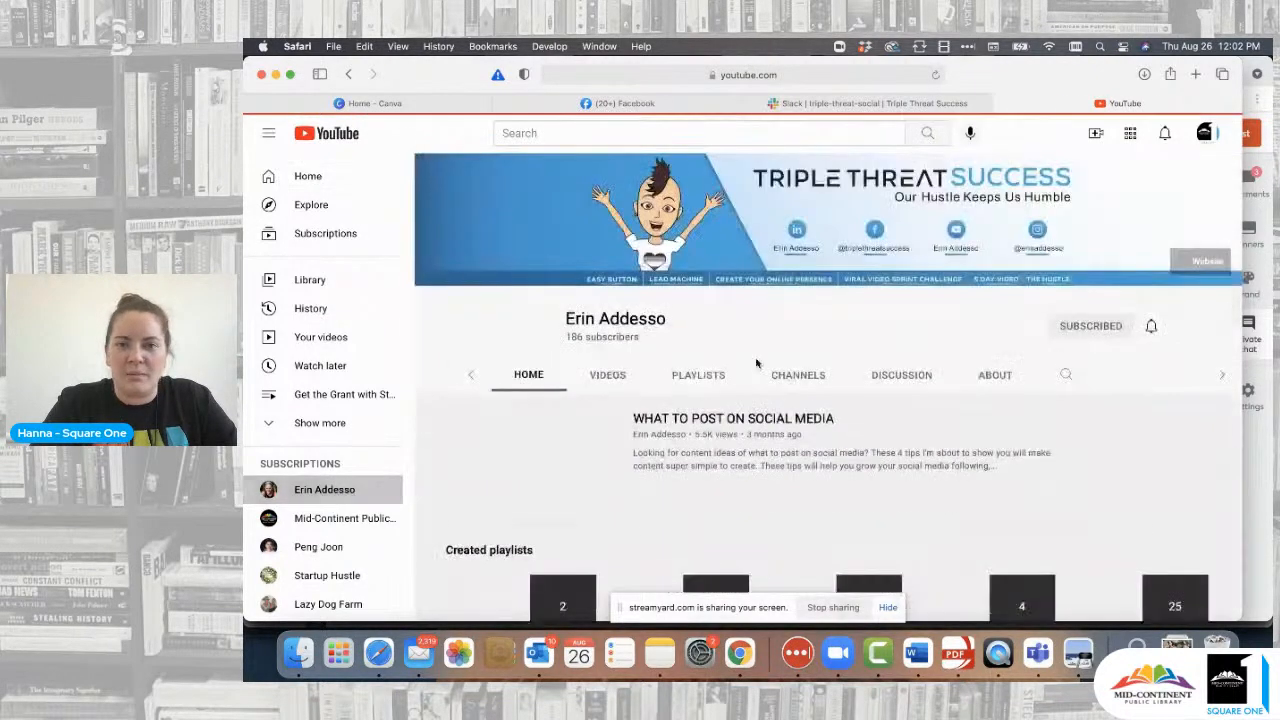
- Switch to the channel's VIDEOS tab and scroll through its uploads with view counts
{"action": "scroll", "coordinate": [926, 306], "scroll_direction": "down", "scroll_amount": 6}
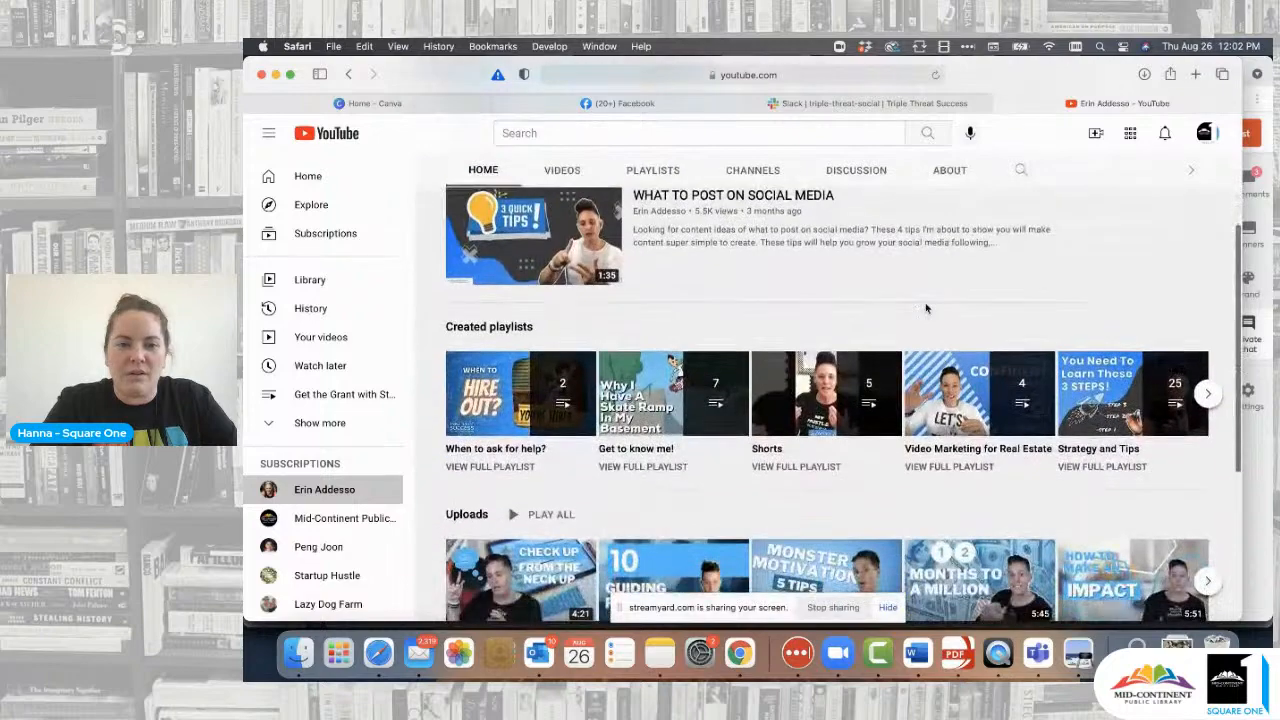
{"action": "scroll", "coordinate": [880, 296], "scroll_direction": "up", "scroll_amount": 4}
{"action": "left_click", "coordinate": [575, 290]}
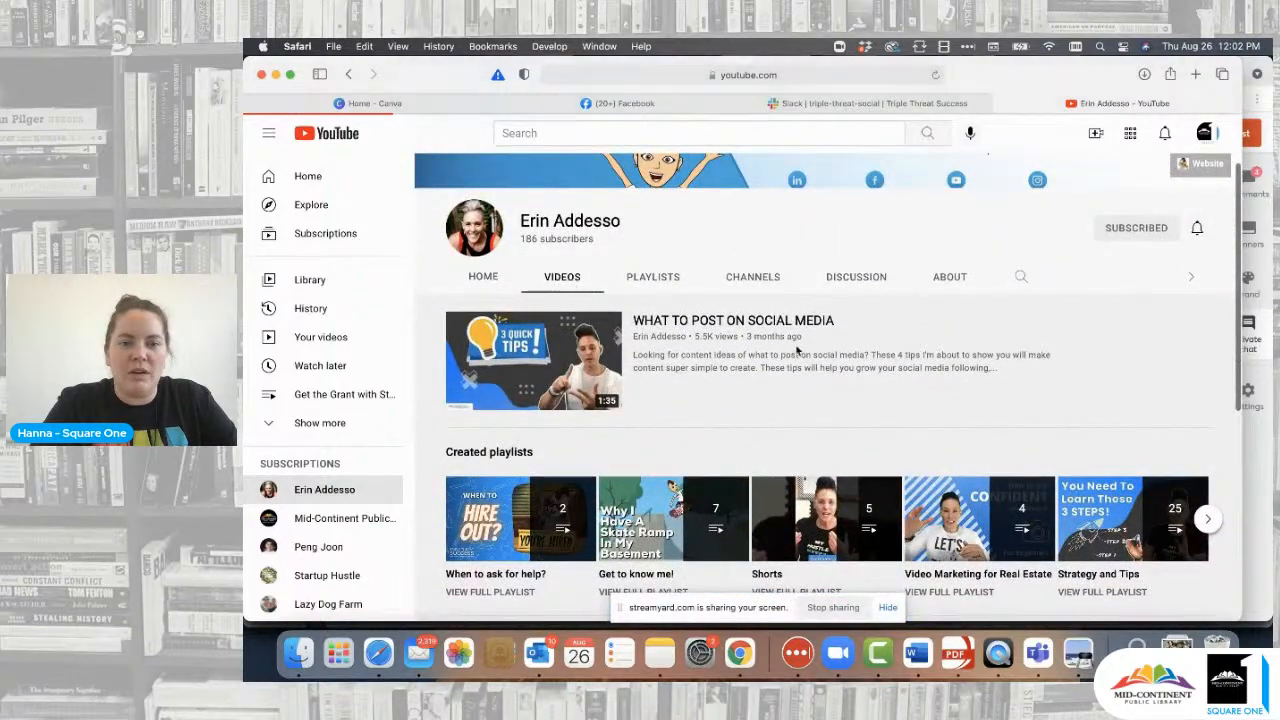
{"action": "scroll", "coordinate": [909, 374], "scroll_direction": "down", "scroll_amount": 1}
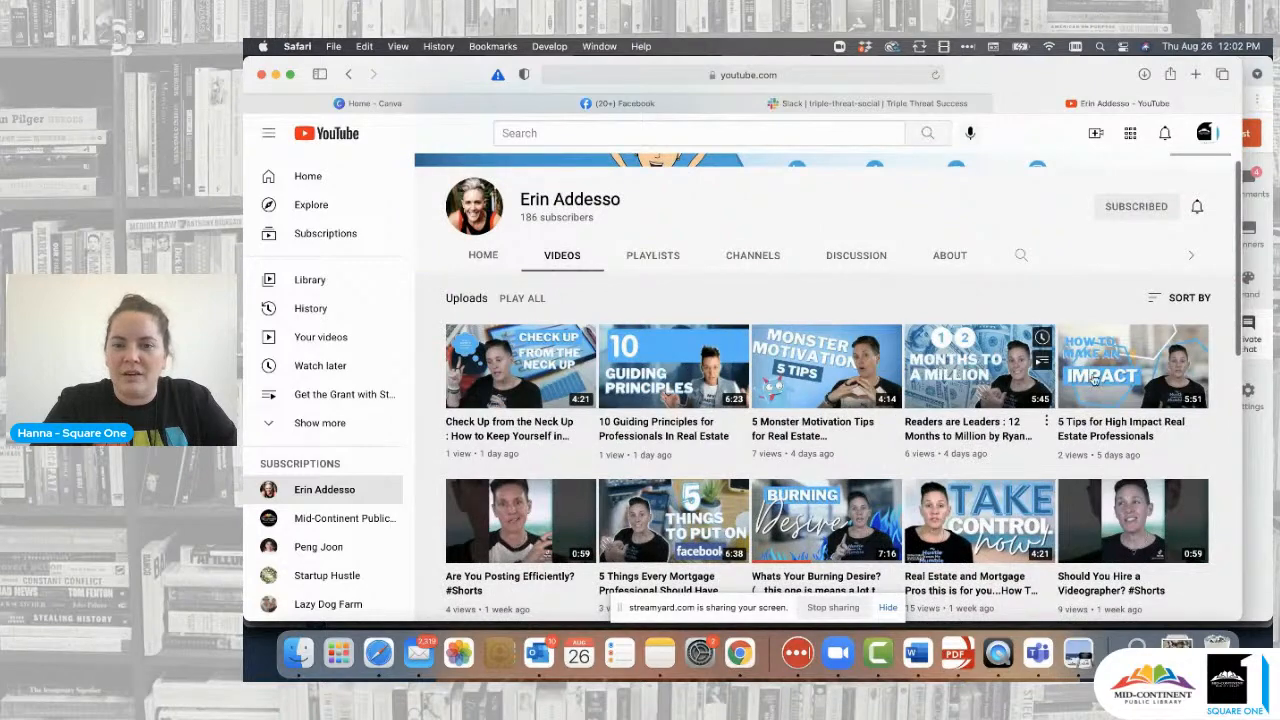
{"action": "scroll", "coordinate": [1040, 400], "scroll_direction": "down", "scroll_amount": 2}
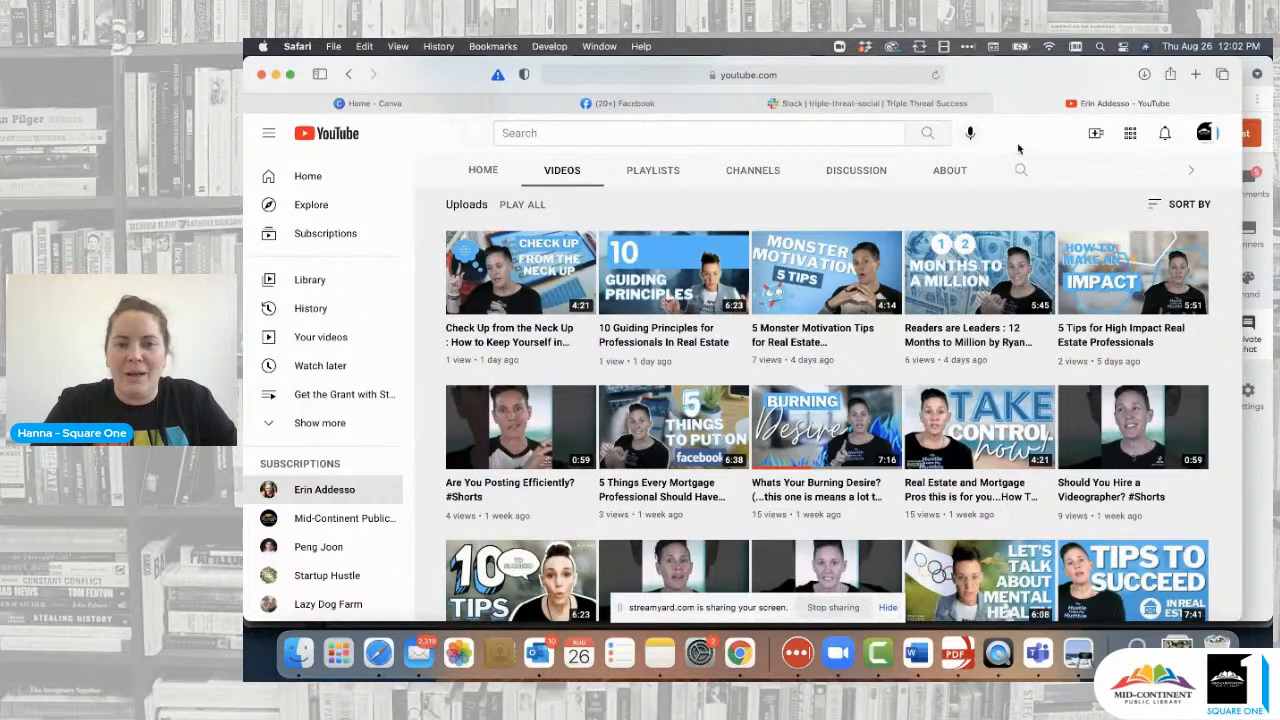
{"action": "scroll", "coordinate": [849, 540], "scroll_direction": "down", "scroll_amount": 5}
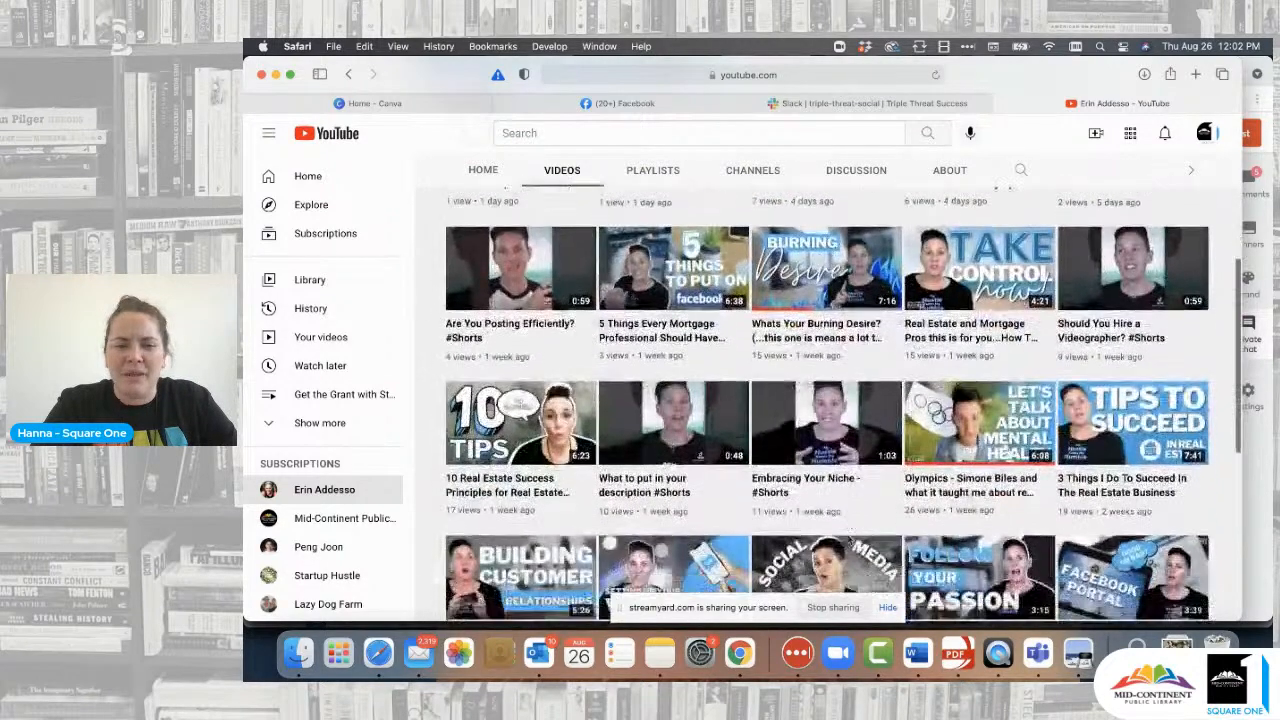
{"action": "scroll", "coordinate": [849, 540], "scroll_direction": "down", "scroll_amount": 1}
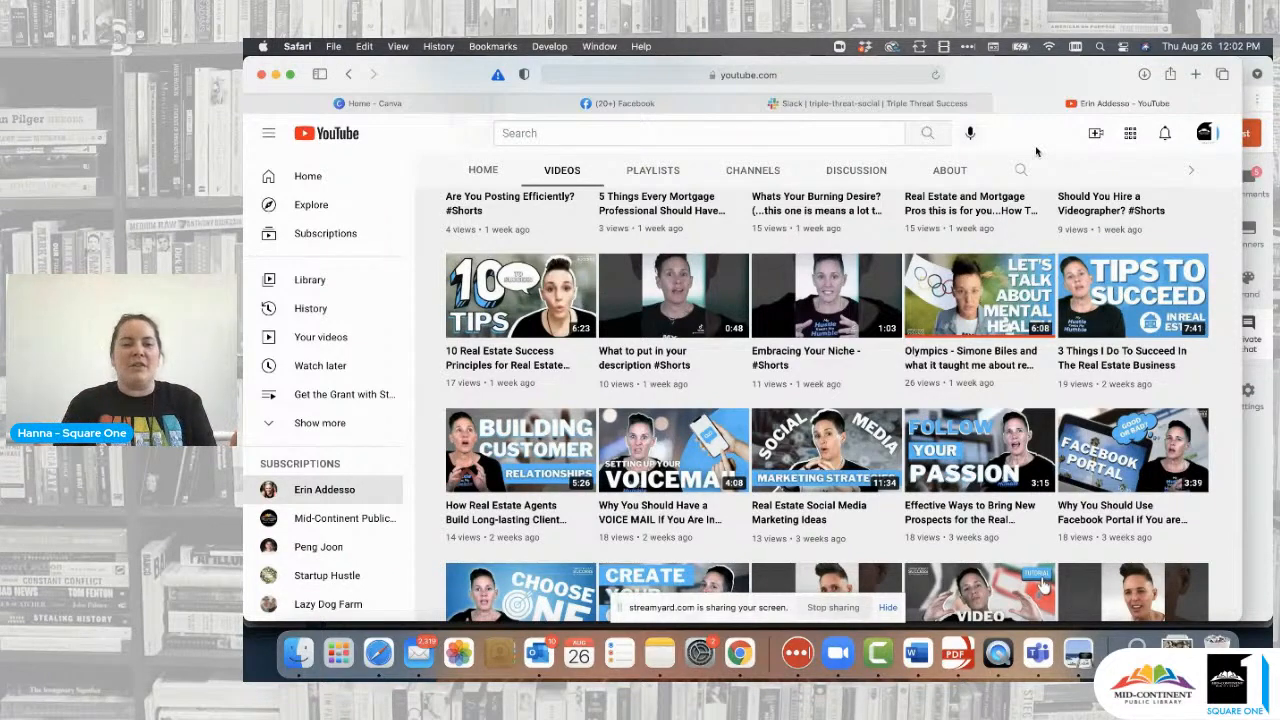
- Open the Mid-Continent Public Library channel, then briefly check another subscribed channel
{"action": "left_click", "coordinate": [340, 520]}
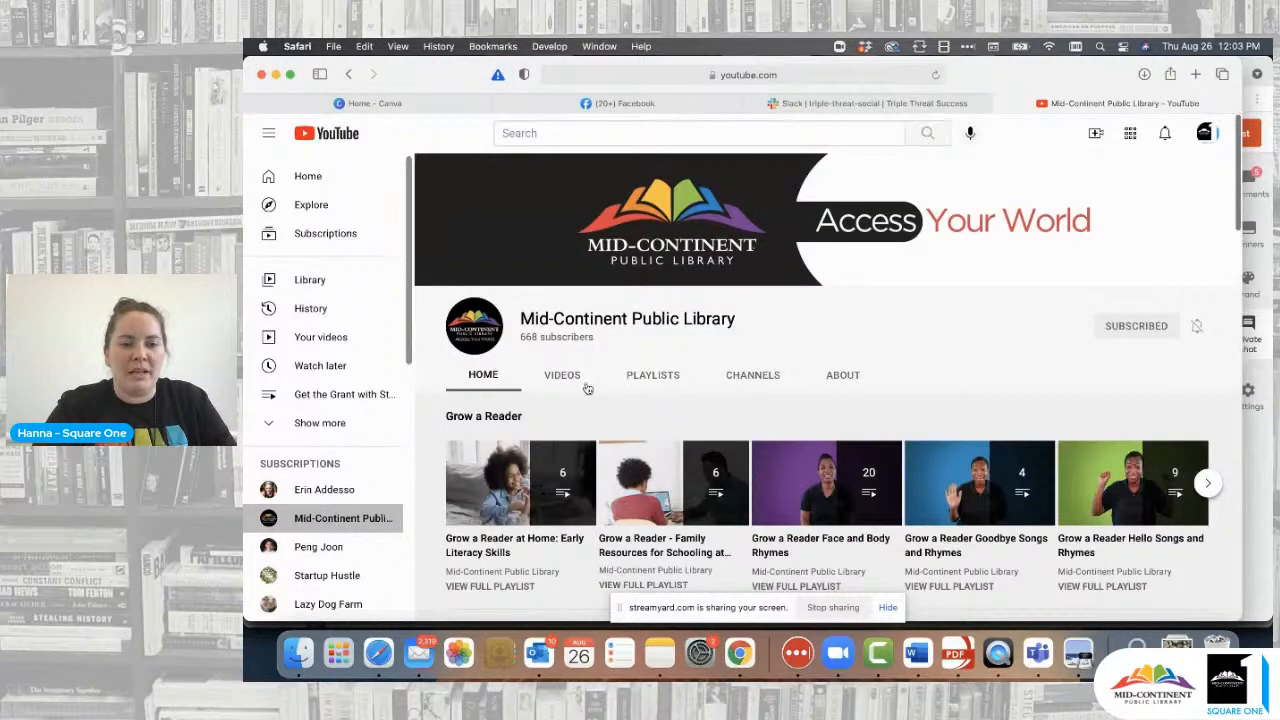
{"action": "scroll", "coordinate": [834, 345], "scroll_direction": "down", "scroll_amount": 4}
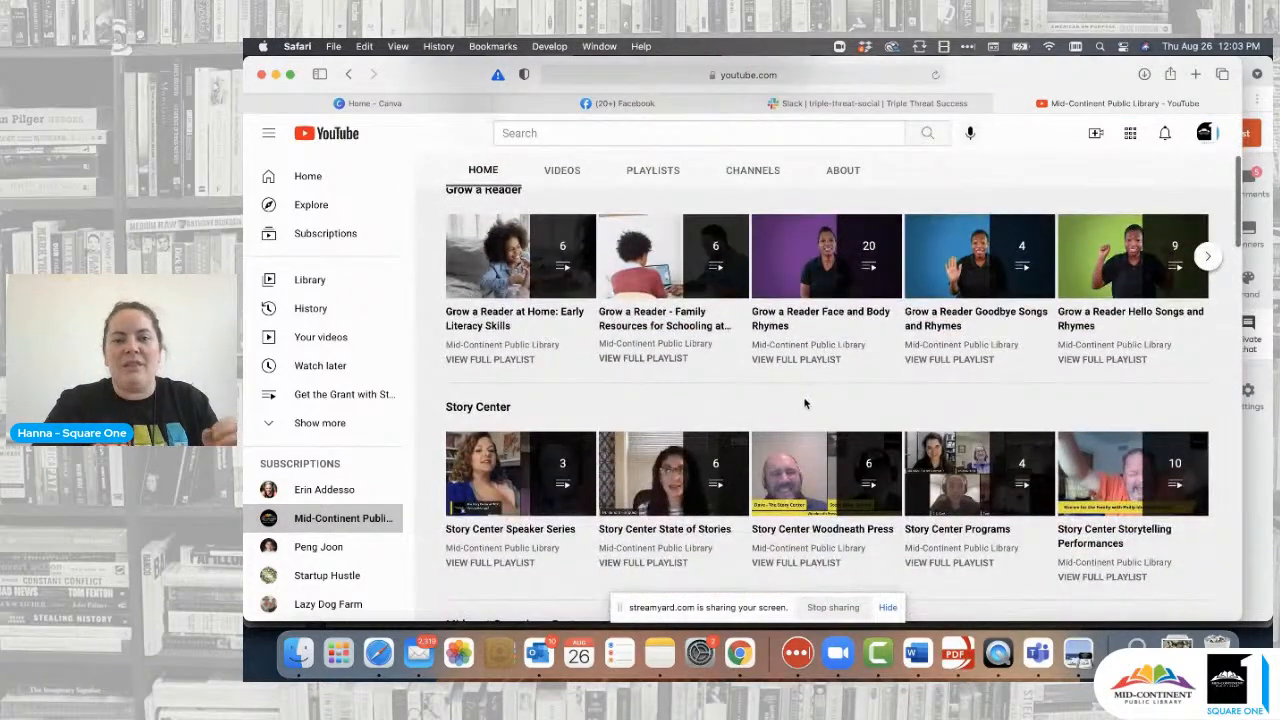
{"action": "left_click", "coordinate": [310, 547]}
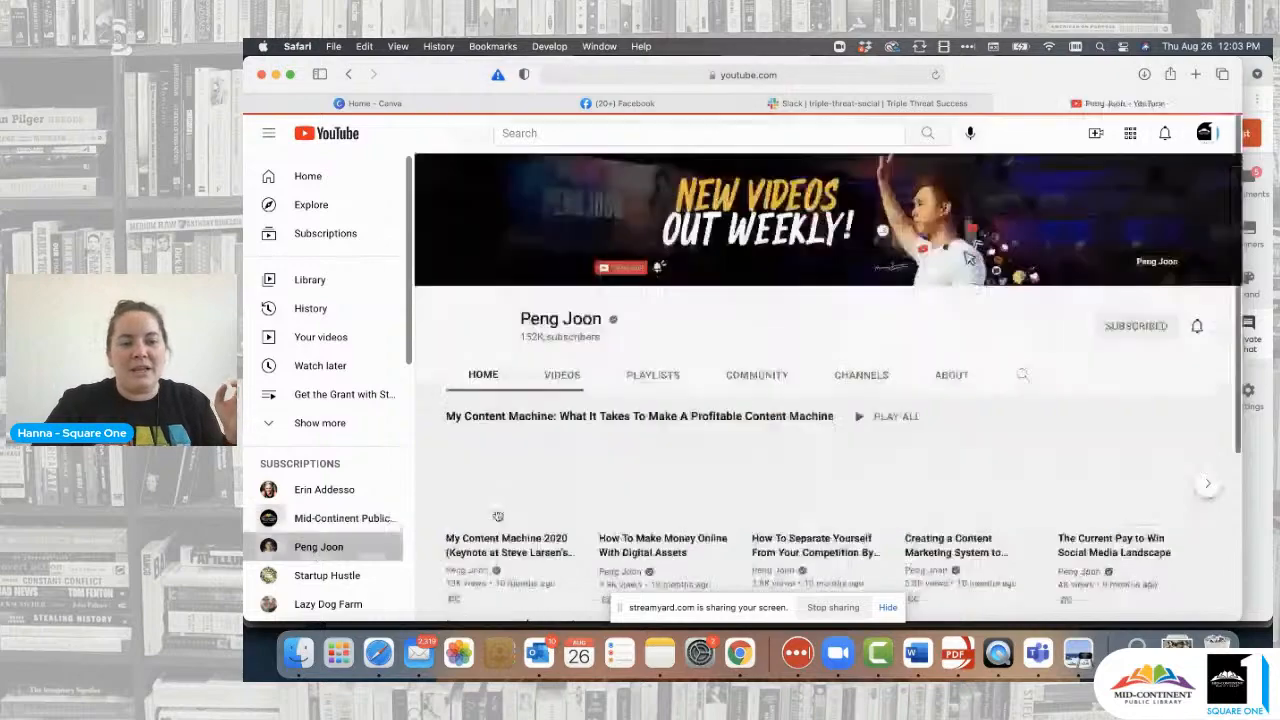
{"action": "scroll", "coordinate": [641, 485], "scroll_direction": "down", "scroll_amount": 4}
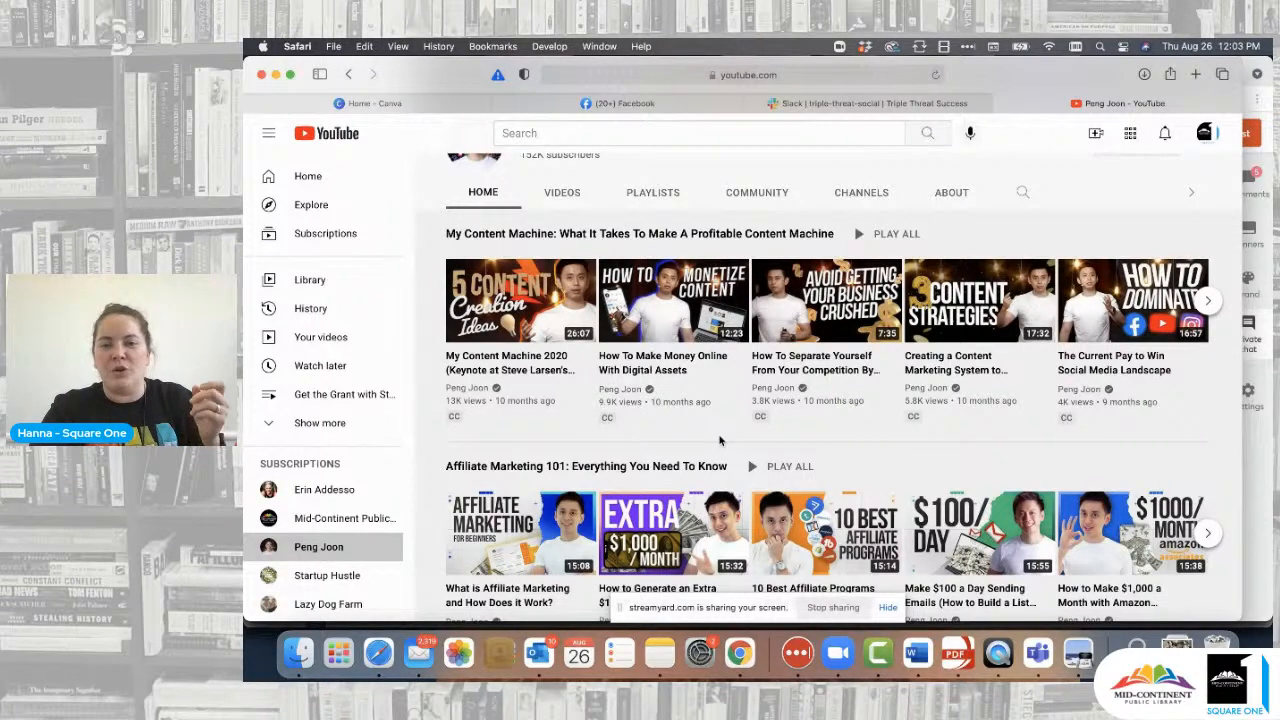
- Return to Mid-Continent Public Library, scroll its playlists, then open Lazy Dog Farm
{"action": "left_click", "coordinate": [348, 522]}
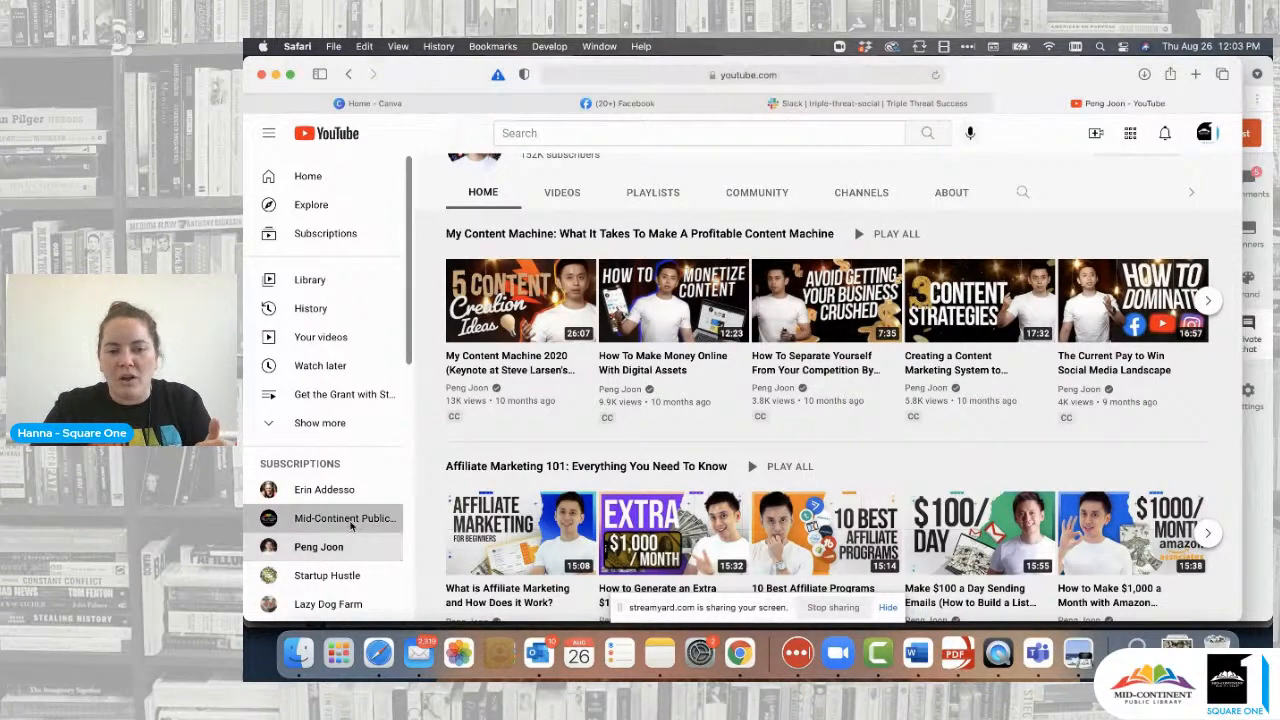
{"action": "scroll", "coordinate": [757, 397], "scroll_direction": "down", "scroll_amount": 3}
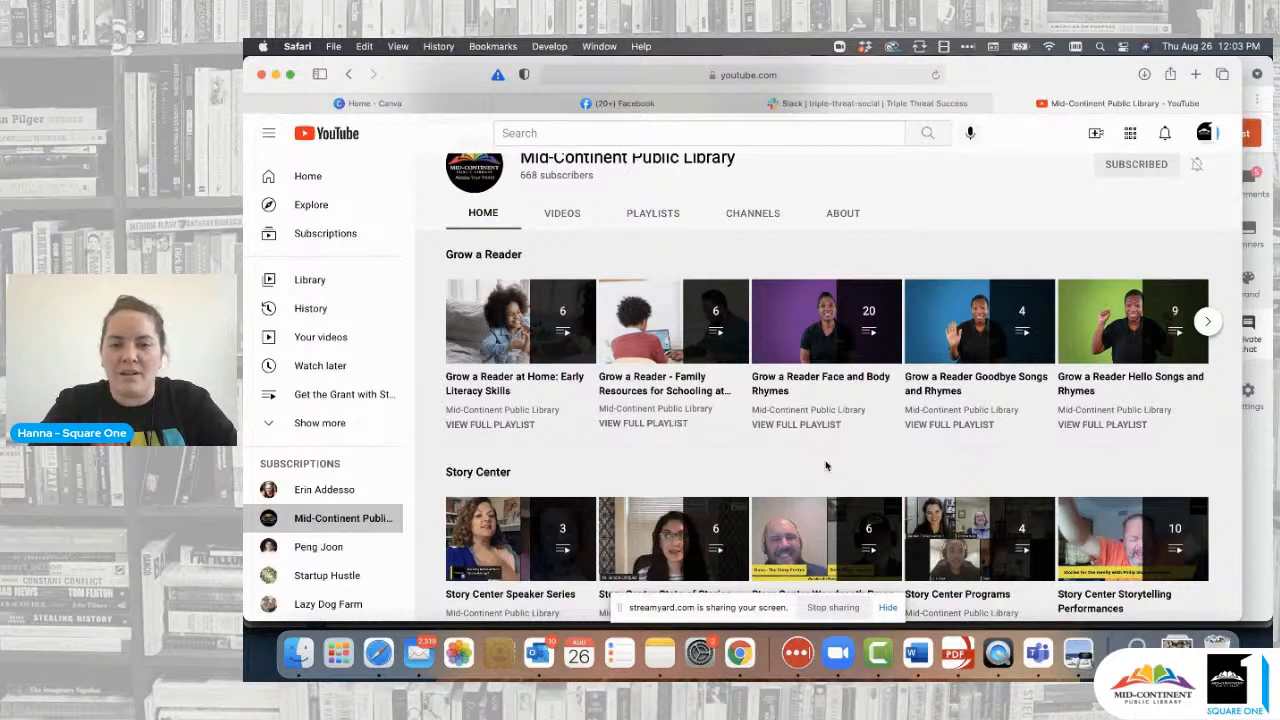
{"action": "scroll", "coordinate": [826, 466], "scroll_direction": "down", "scroll_amount": 3}
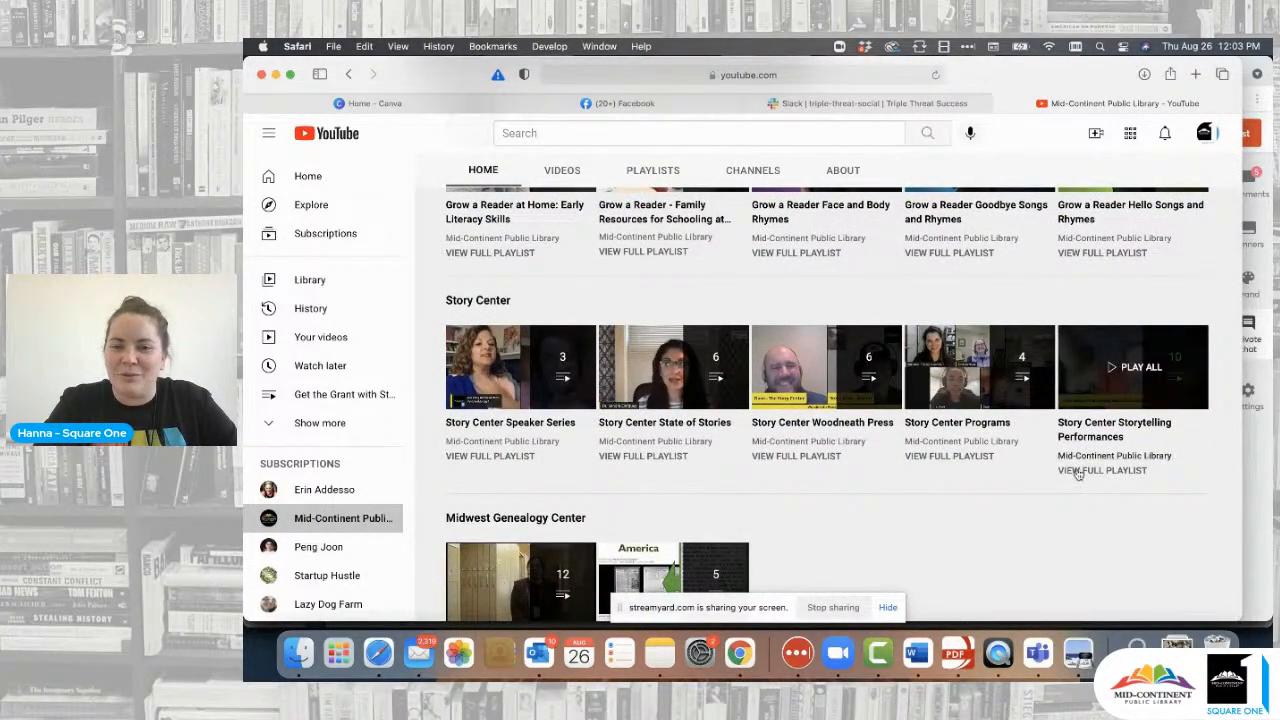
{"action": "scroll", "coordinate": [794, 501], "scroll_direction": "down", "scroll_amount": 1}
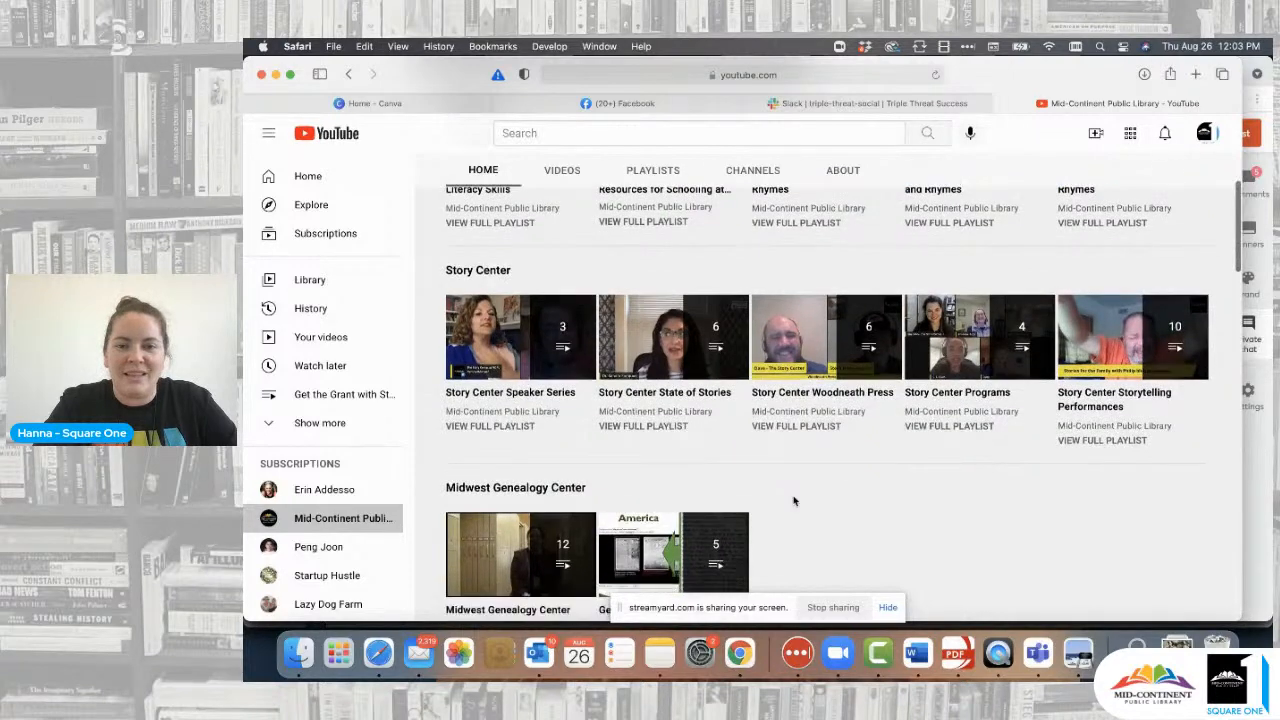
{"action": "scroll", "coordinate": [794, 501], "scroll_direction": "down", "scroll_amount": 2}
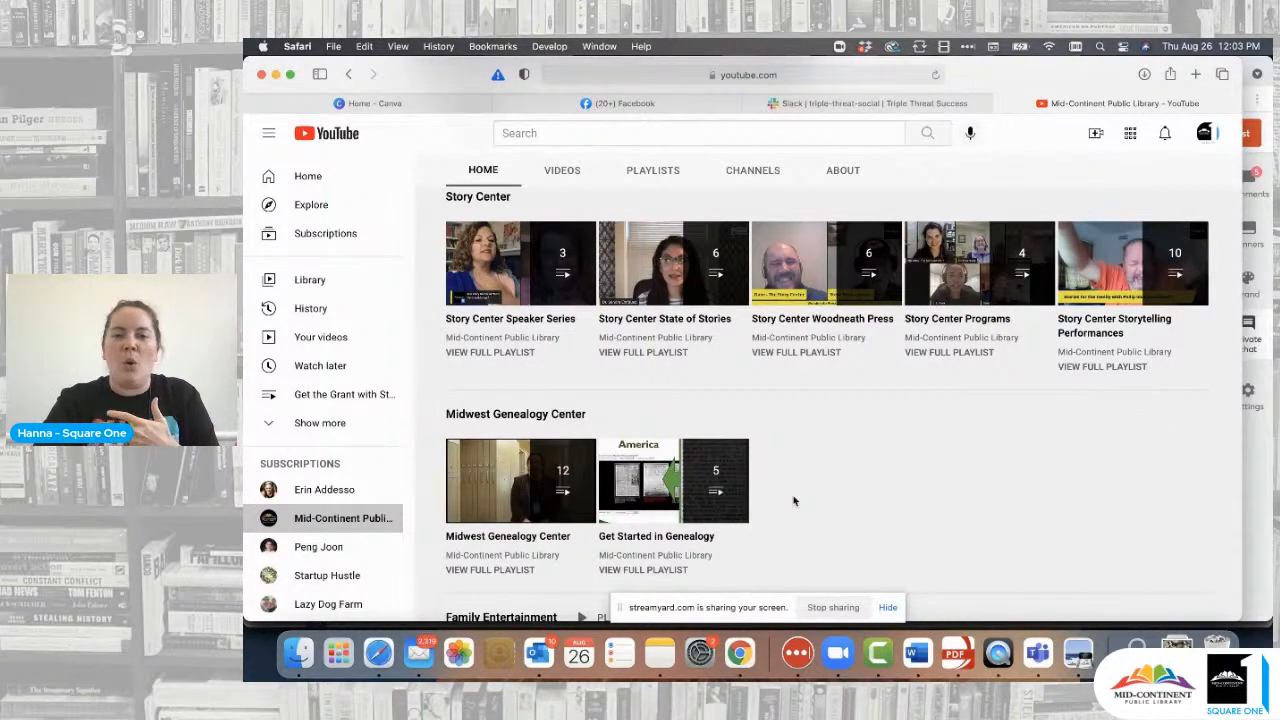
{"action": "scroll", "coordinate": [794, 501], "scroll_direction": "up", "scroll_amount": 5}
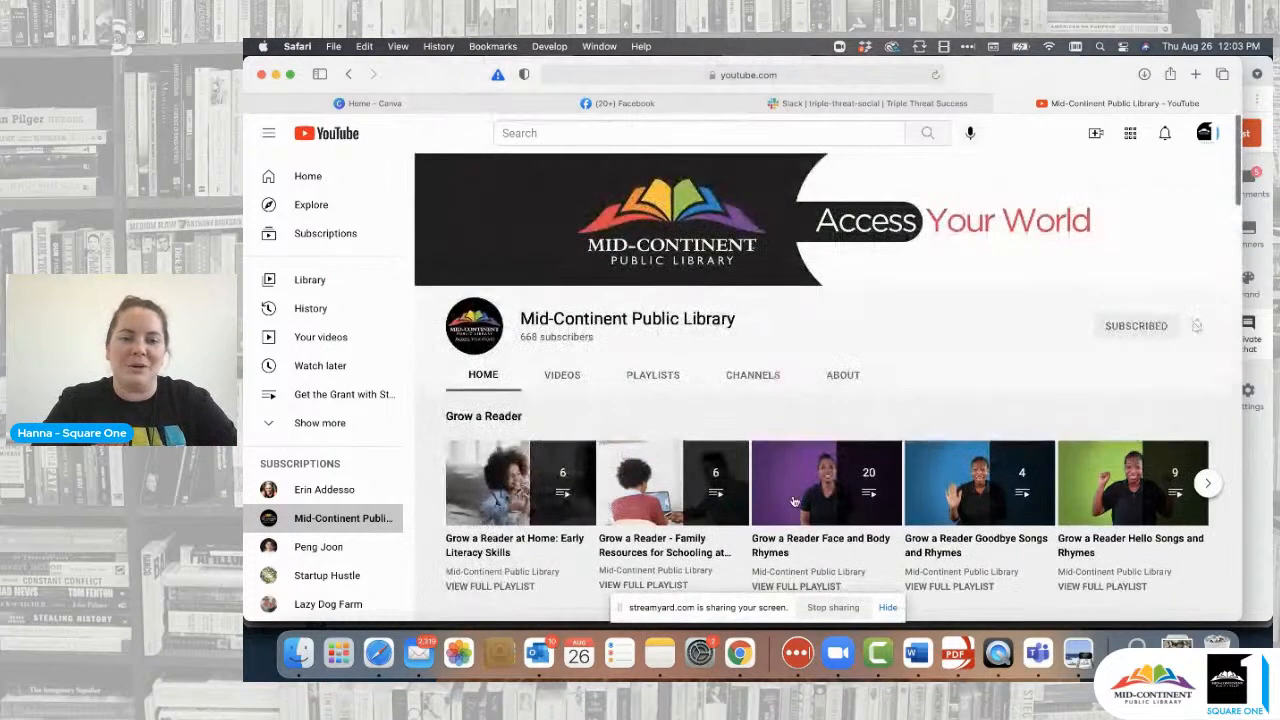
{"action": "scroll", "coordinate": [348, 566], "scroll_direction": "down", "scroll_amount": 1}
{"action": "left_click", "coordinate": [345, 541]}
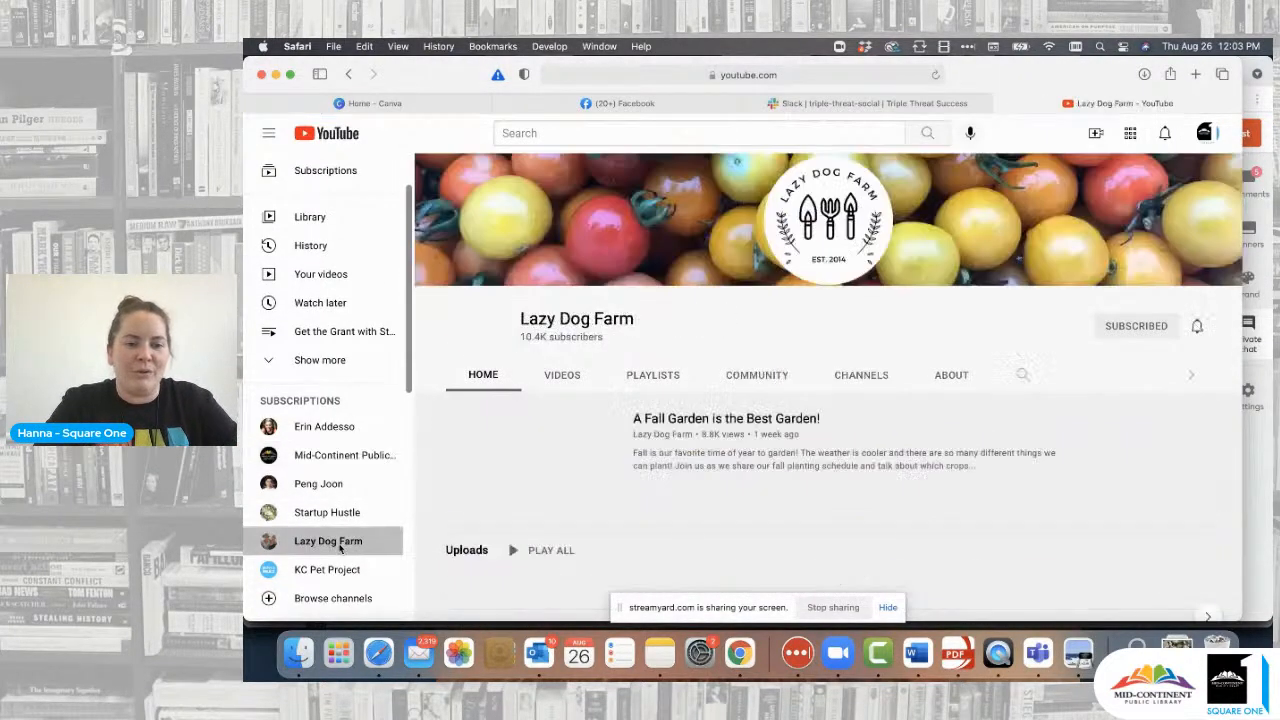
- Open the KC Pet Project channel from the Subscriptions sidebar
{"action": "scroll", "coordinate": [732, 500], "scroll_direction": "down", "scroll_amount": 1}
{"action": "scroll", "coordinate": [732, 500], "scroll_direction": "down", "scroll_amount": 4}
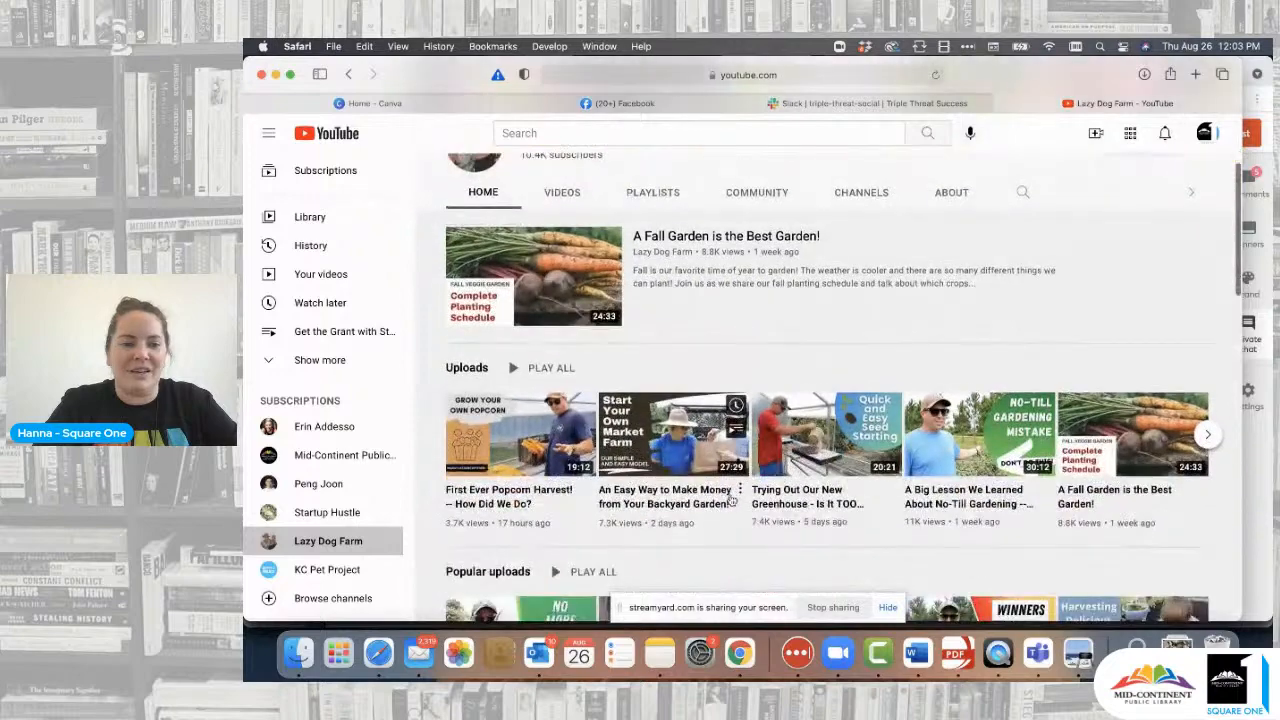
{"action": "scroll", "coordinate": [773, 553], "scroll_direction": "down", "scroll_amount": 1}
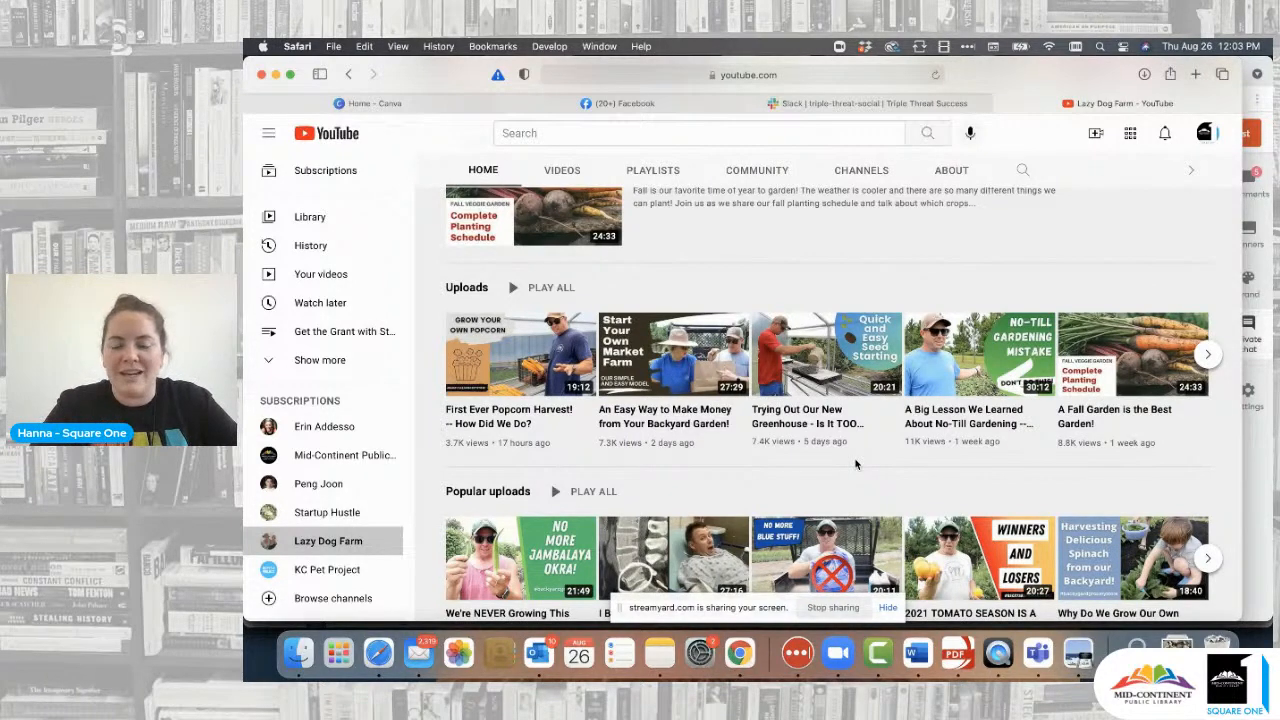
{"action": "left_click", "coordinate": [325, 569]}
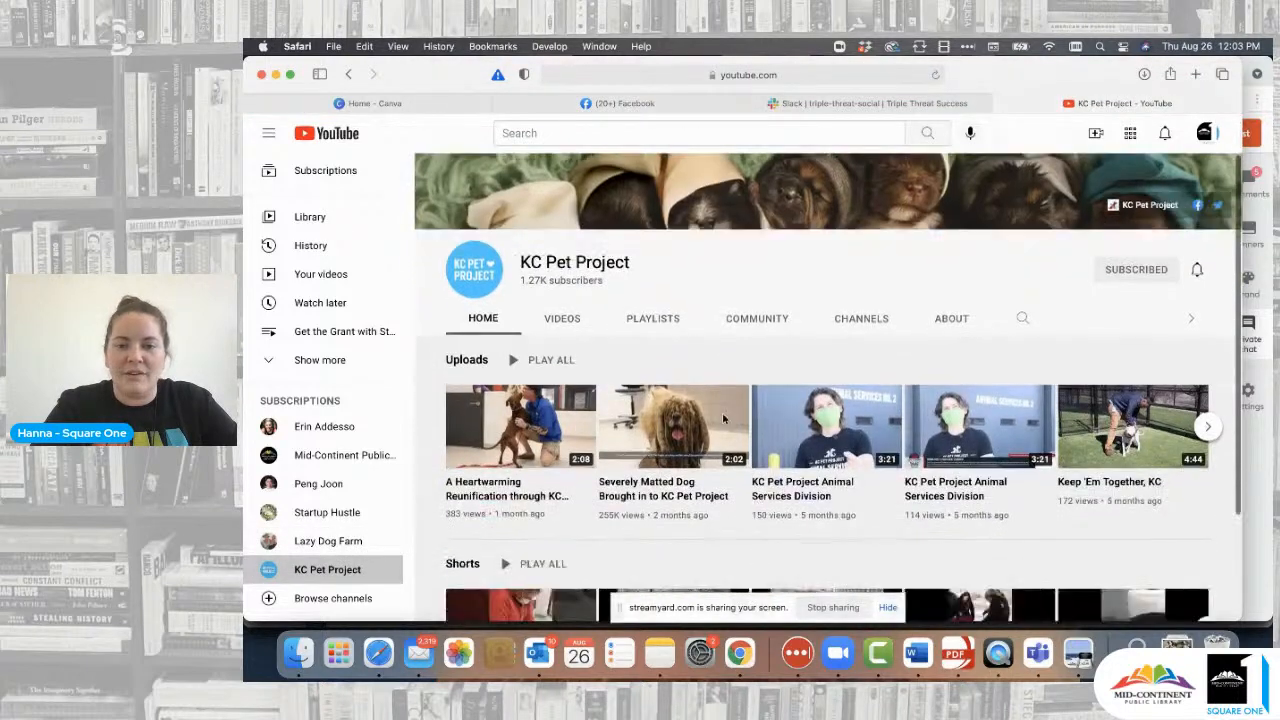
- List KC Pet Project's uploads on the VIDEOS tab and scroll through them
{"action": "scroll", "coordinate": [723, 418], "scroll_direction": "down", "scroll_amount": 2}
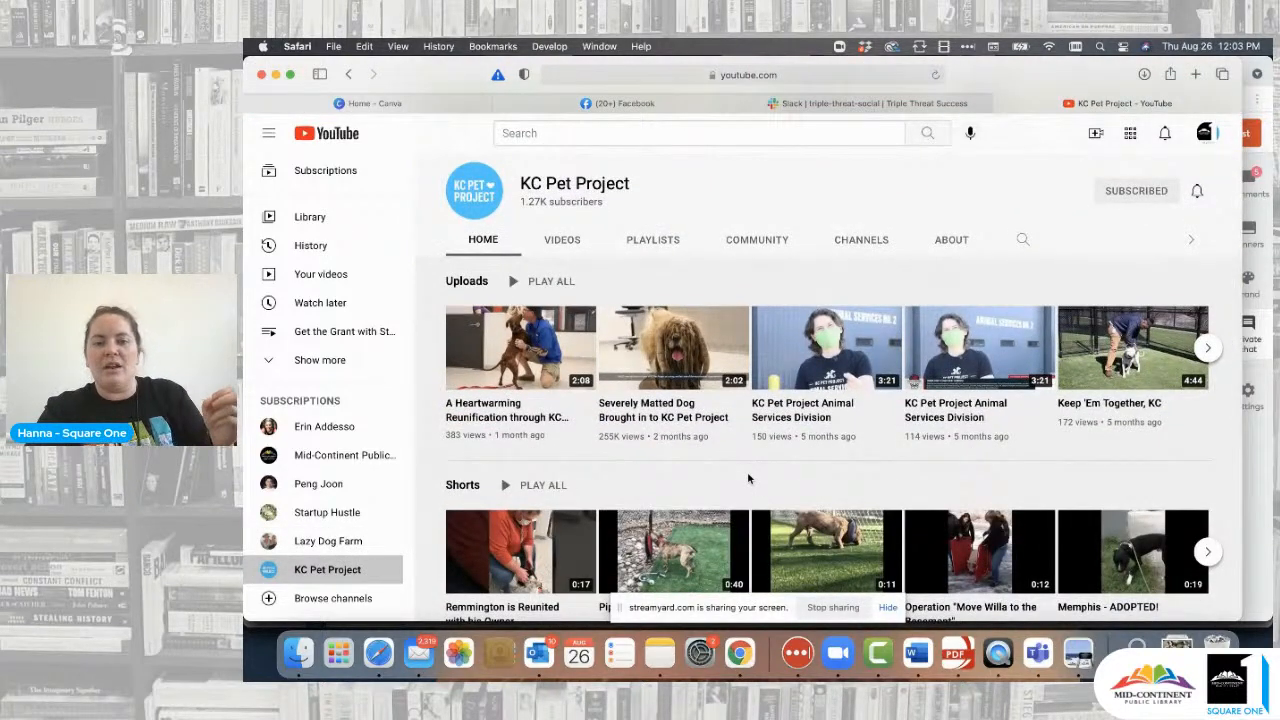
{"action": "left_click", "coordinate": [562, 240]}
{"action": "scroll", "coordinate": [840, 426], "scroll_direction": "down", "scroll_amount": 5}
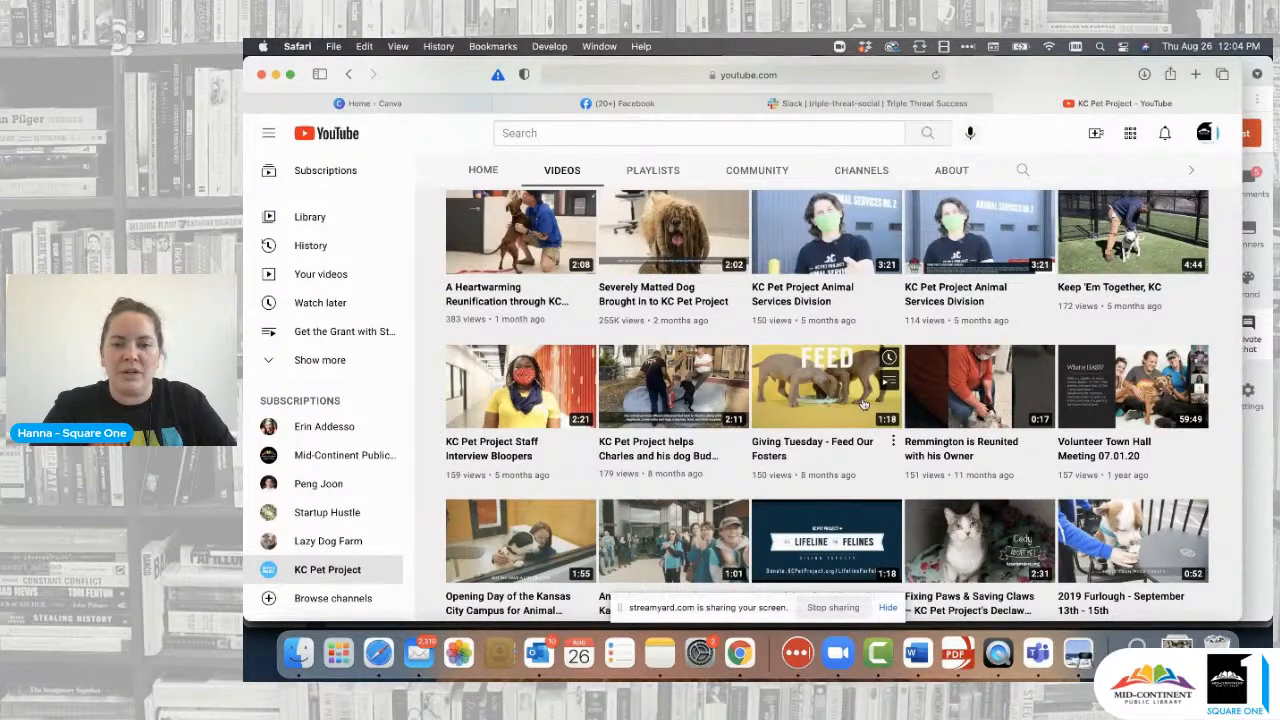
{"action": "scroll", "coordinate": [863, 403], "scroll_direction": "down", "scroll_amount": 3}
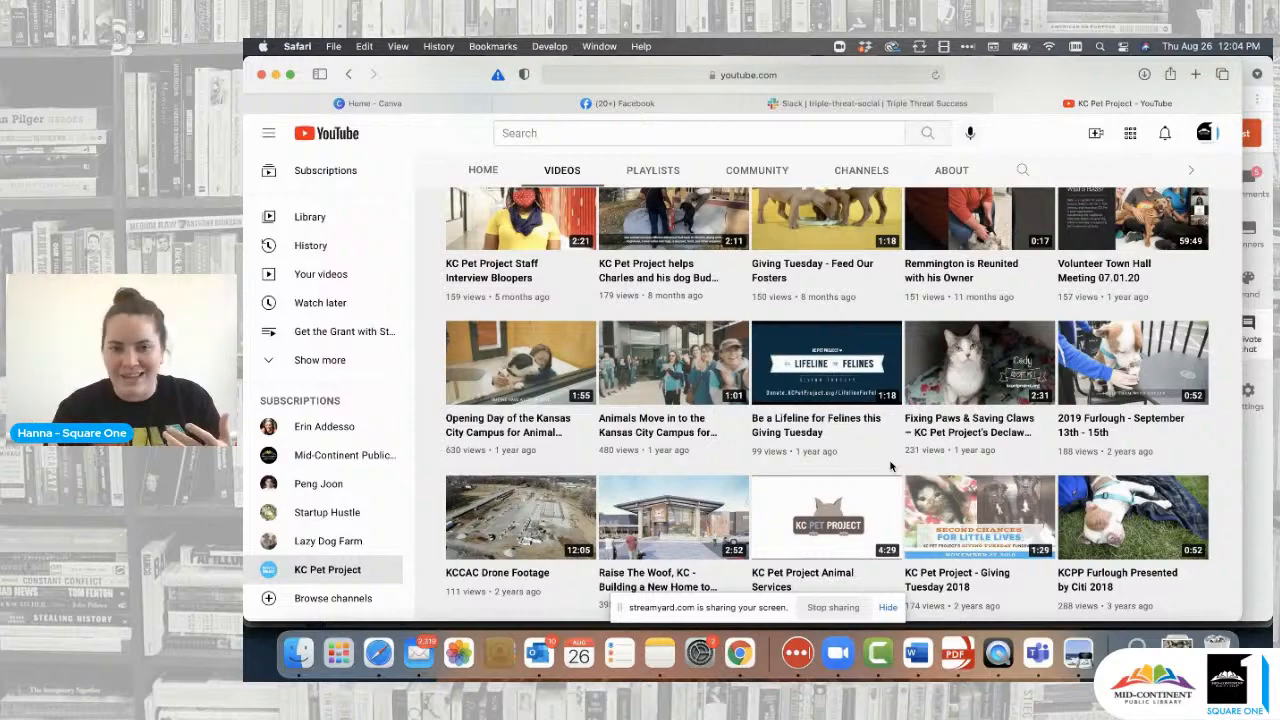
{"action": "scroll", "coordinate": [890, 465], "scroll_direction": "up", "scroll_amount": 10}
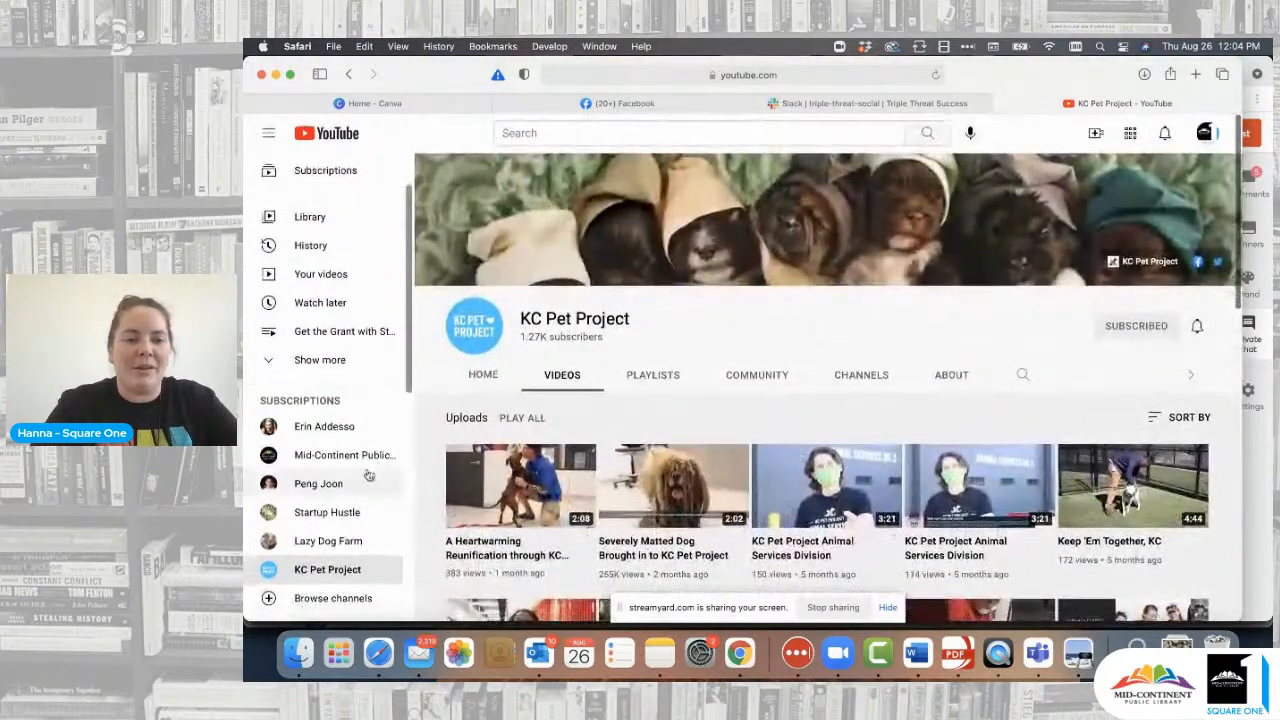
- Briefly revisit the earlier creator channel, then switch to the 'Home - Canva' tab
{"action": "left_click", "coordinate": [338, 488]}
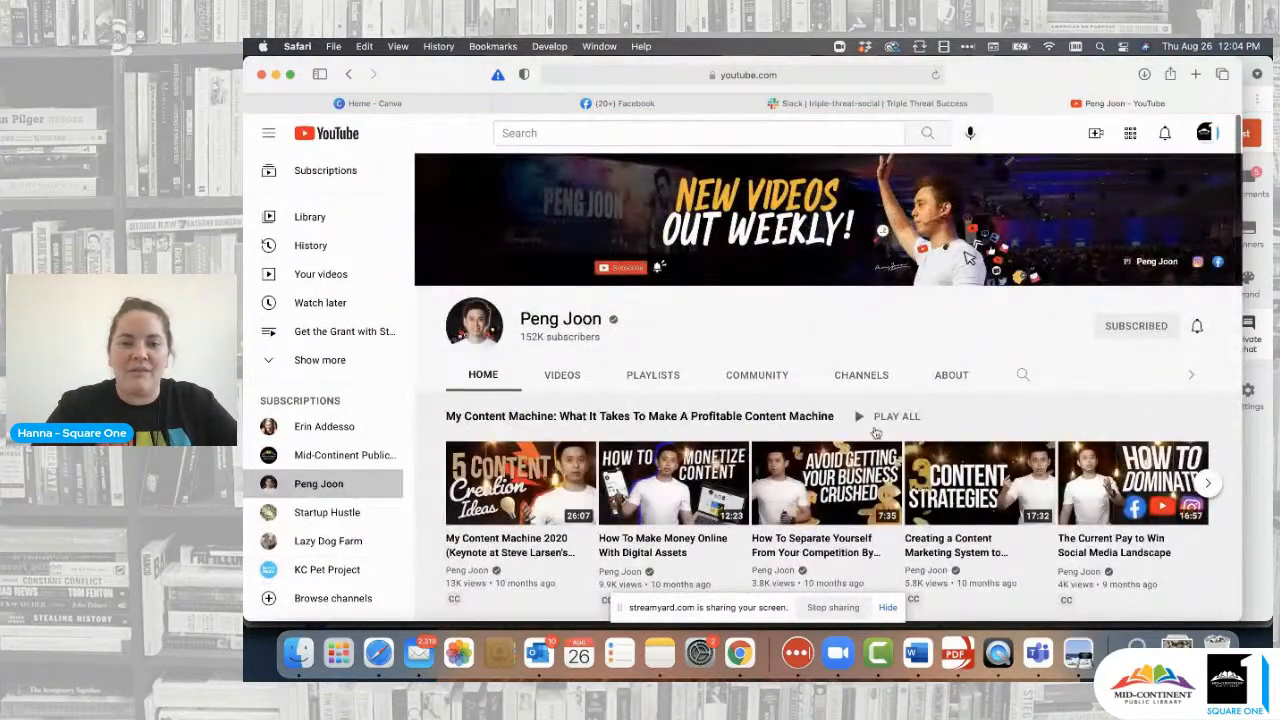
{"action": "scroll", "coordinate": [900, 380], "scroll_direction": "down", "scroll_amount": 3}
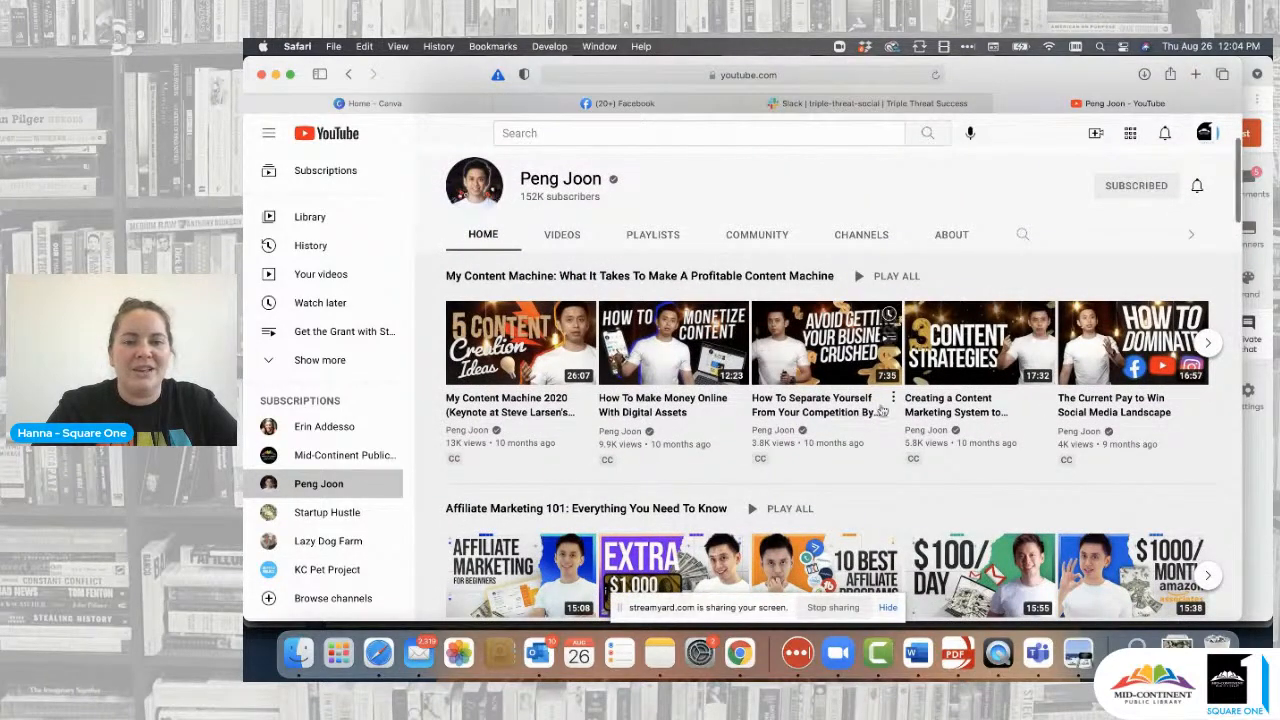
{"action": "scroll", "coordinate": [850, 300], "scroll_direction": "up", "scroll_amount": 3}
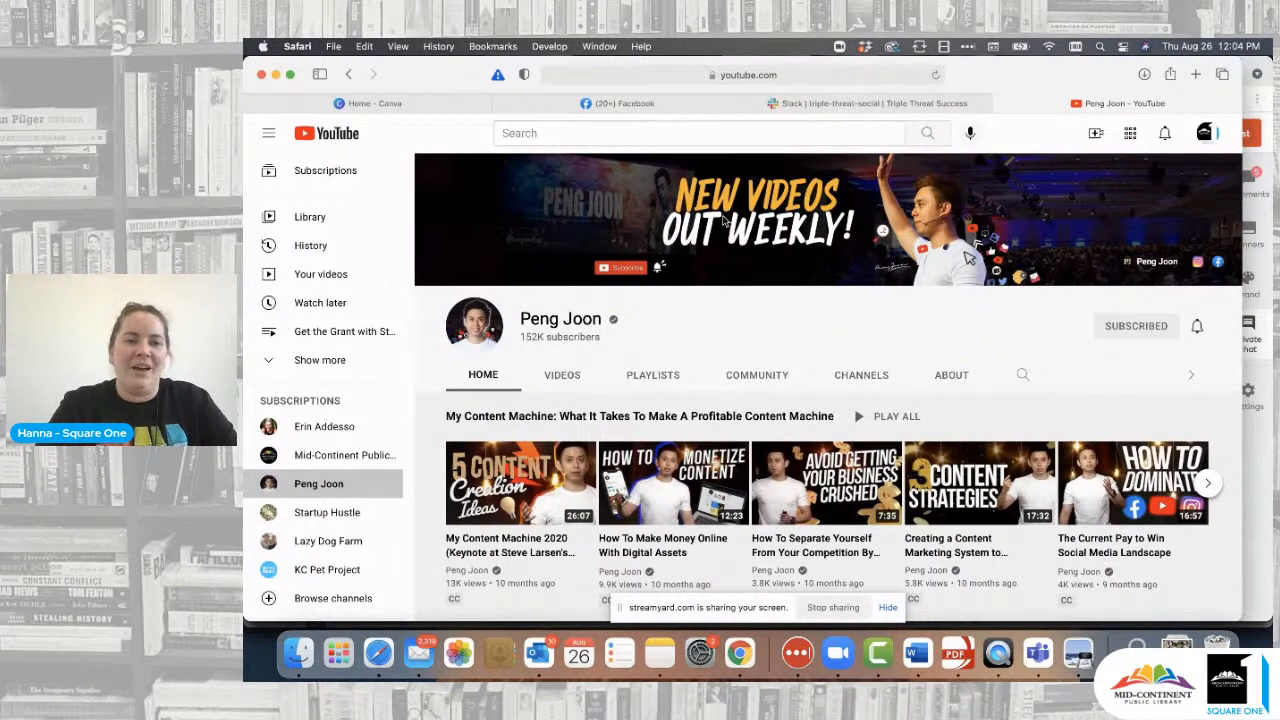
{"action": "left_click", "coordinate": [410, 104]}
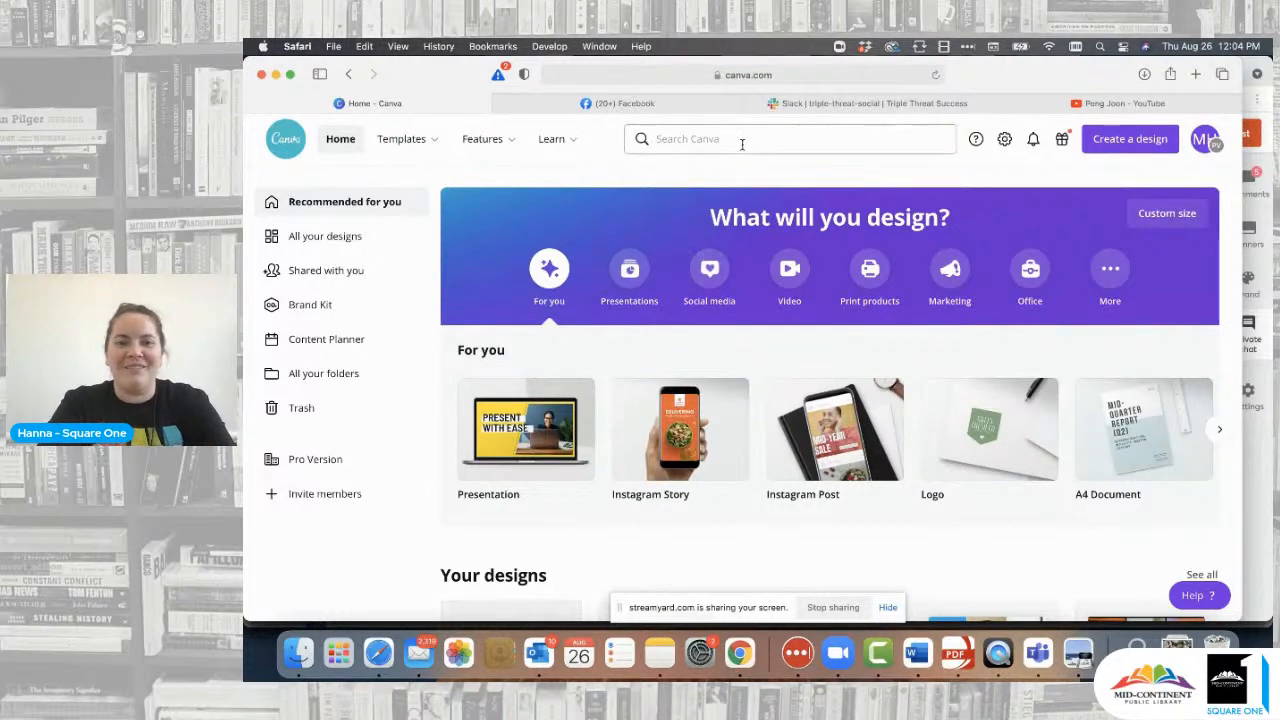
- Search Canva for 'youtube thumbnail' and choose the YouTube Thumbnail design type
{"action": "left_click", "coordinate": [723, 139]}
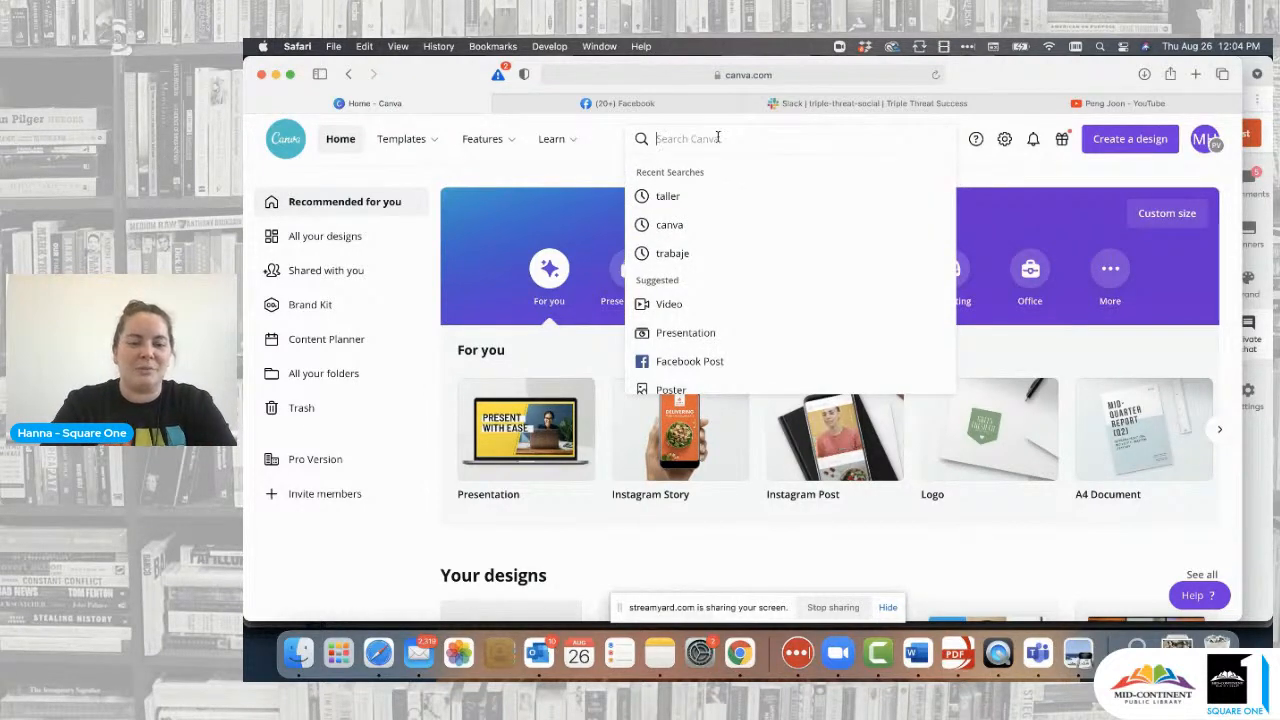
{"action": "type", "text": "you"}
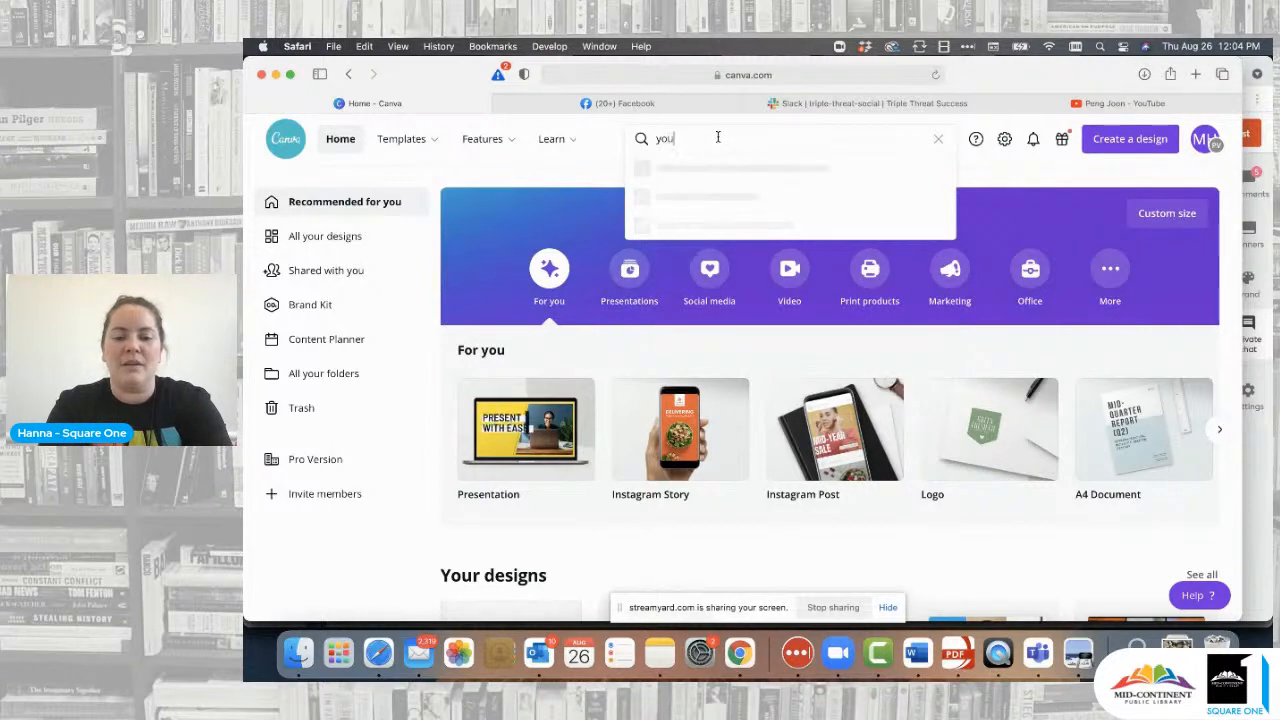
{"action": "type", "text": "tube thumbnail"}
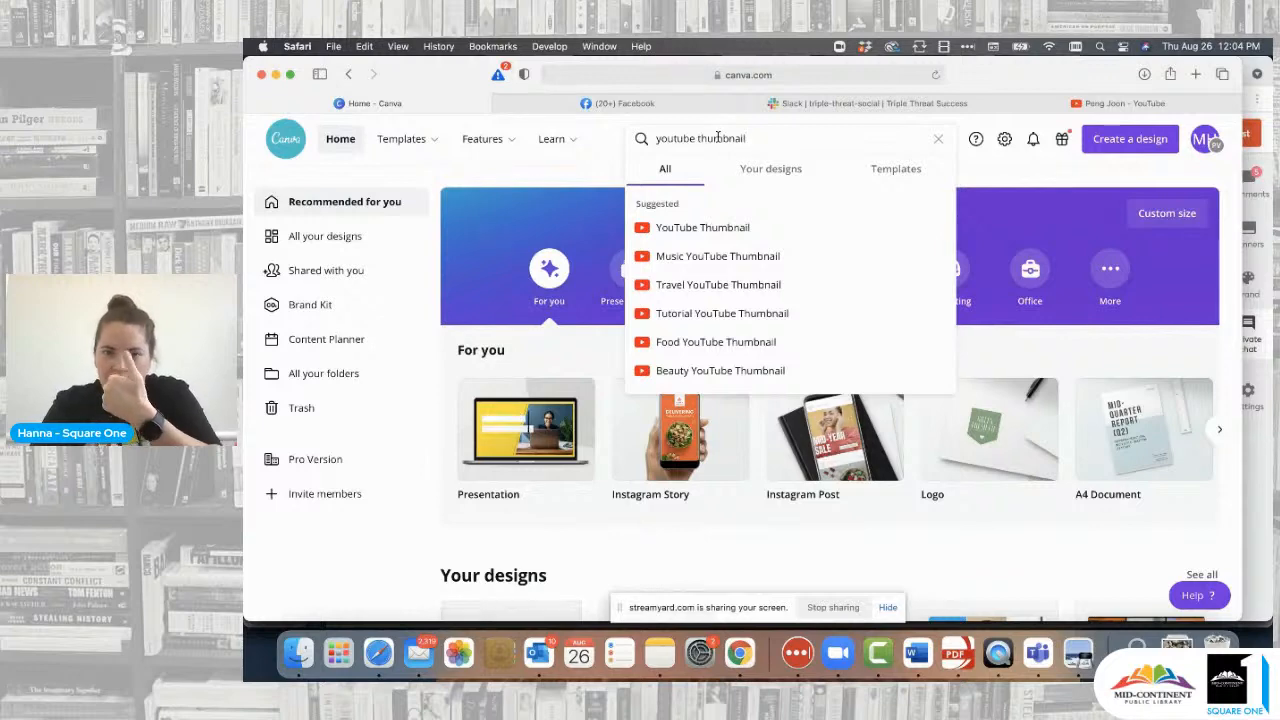
{"action": "left_click", "coordinate": [725, 229]}
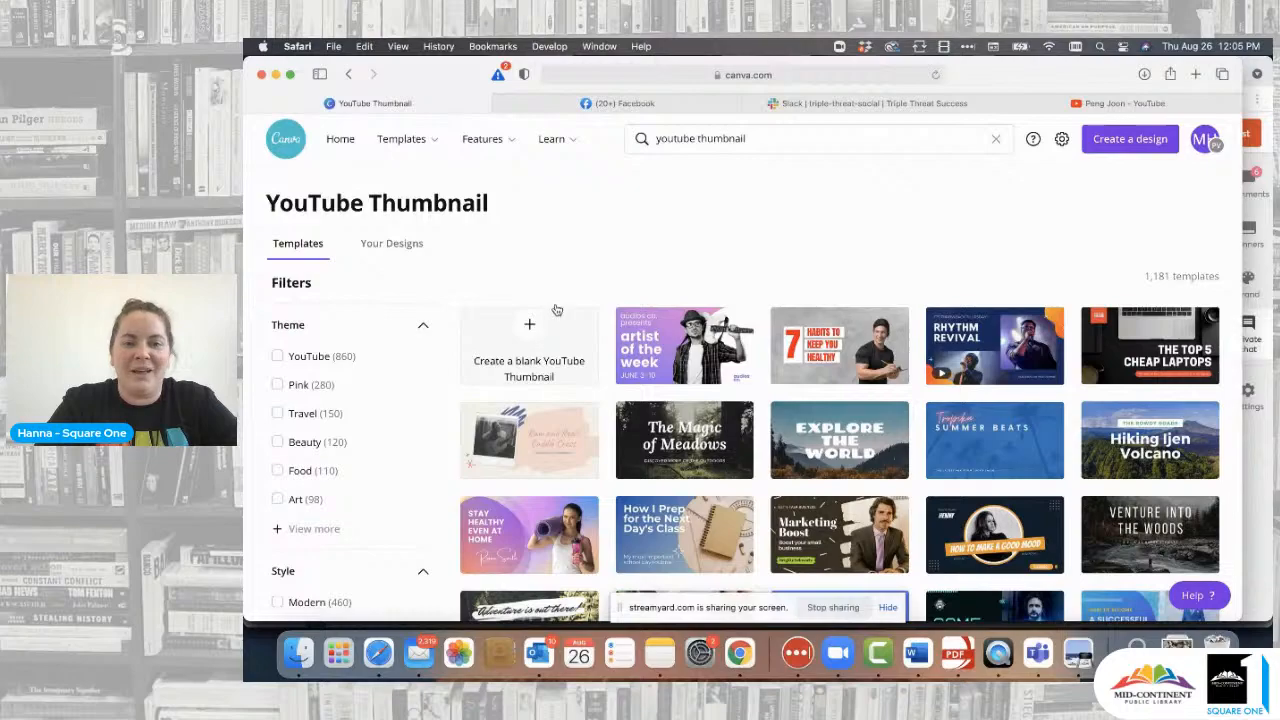
- Create a blank YouTube Thumbnail design from the templates page
{"action": "scroll", "coordinate": [749, 379], "scroll_direction": "down", "scroll_amount": 3}
{"action": "scroll", "coordinate": [749, 379], "scroll_direction": "down", "scroll_amount": 5}
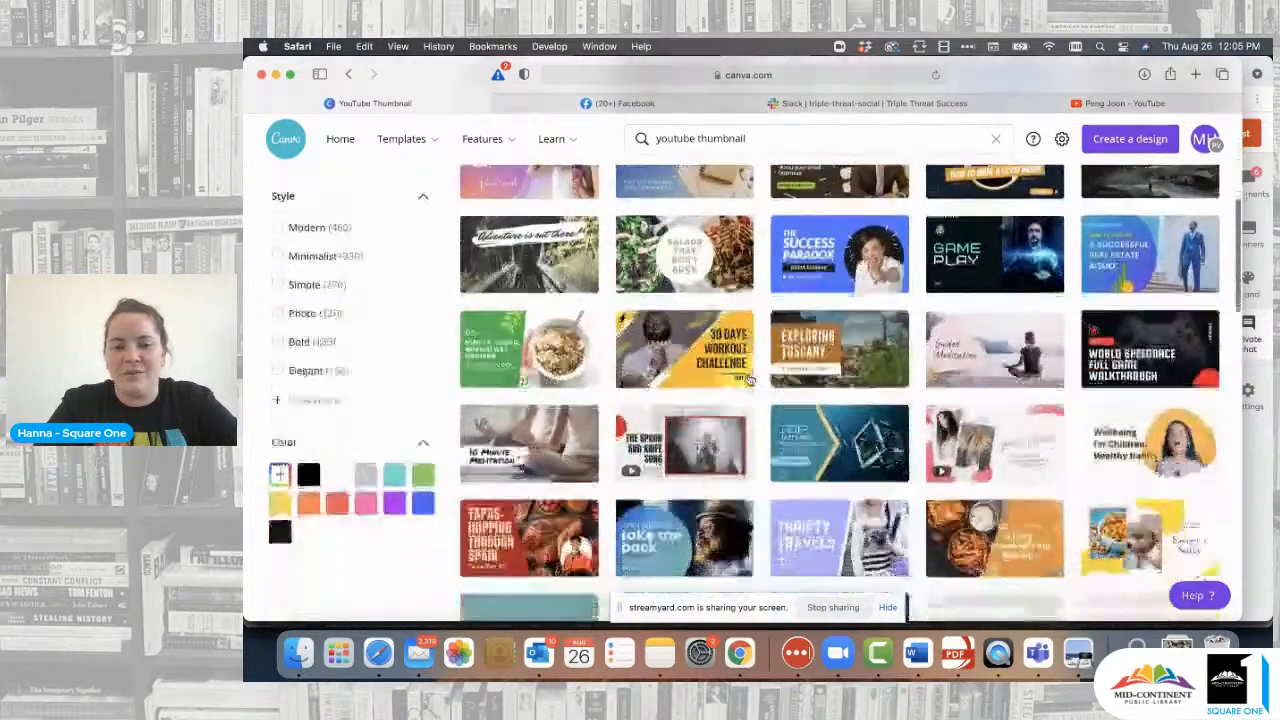
{"action": "scroll", "coordinate": [749, 380], "scroll_direction": "up", "scroll_amount": 2}
{"action": "scroll", "coordinate": [749, 379], "scroll_direction": "up", "scroll_amount": 6}
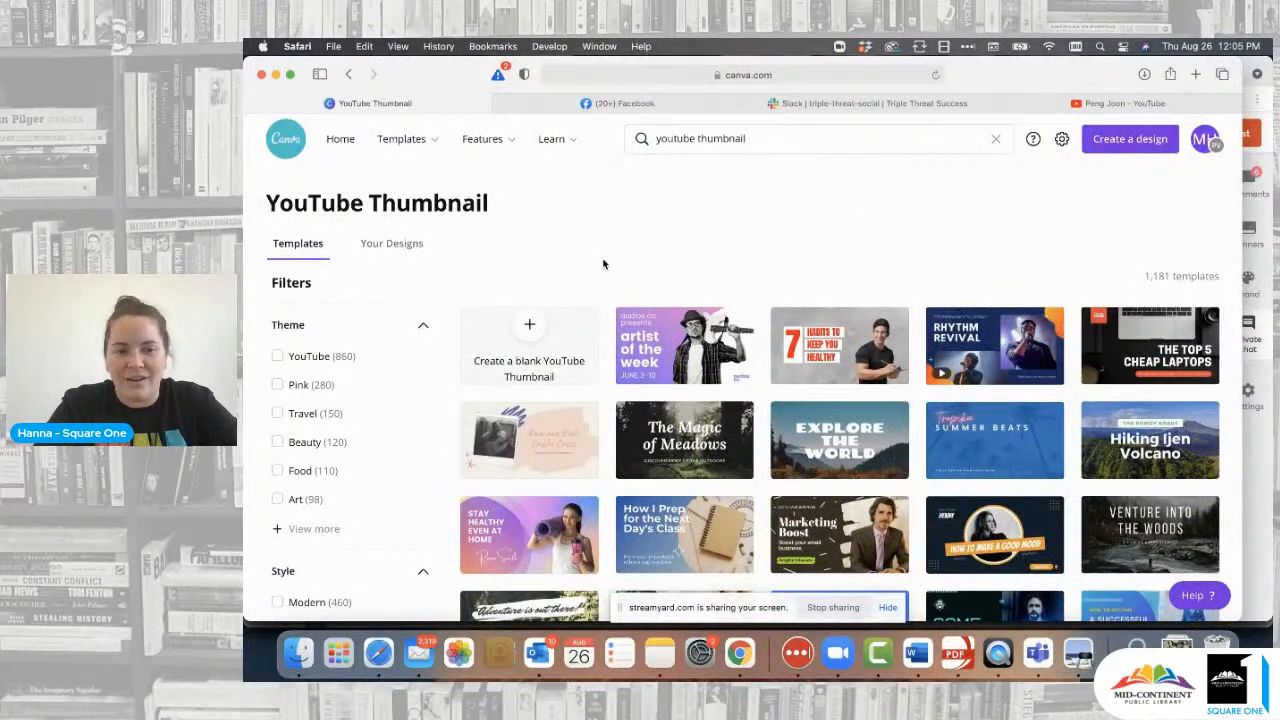
{"action": "left_click", "coordinate": [532, 348]}
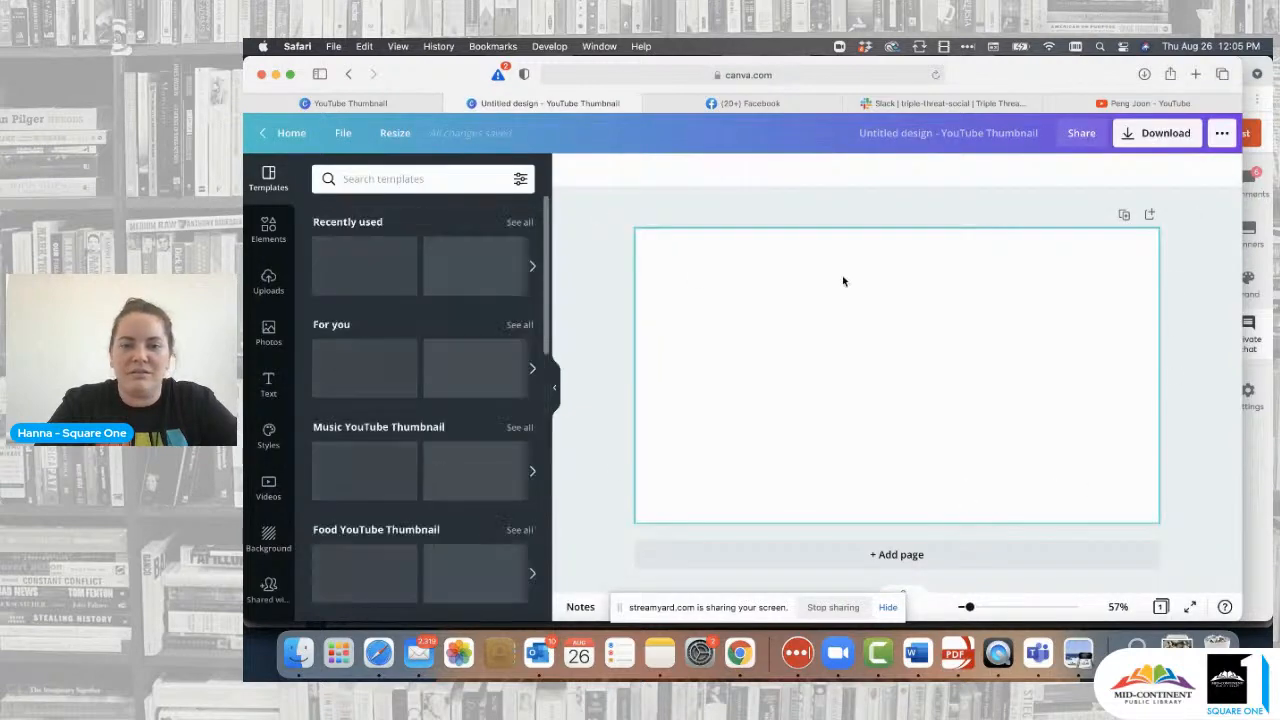
- Flip between the Peng Joon and new design tabs, ending on the thumbnail templates
{"action": "left_click", "coordinate": [1140, 103]}
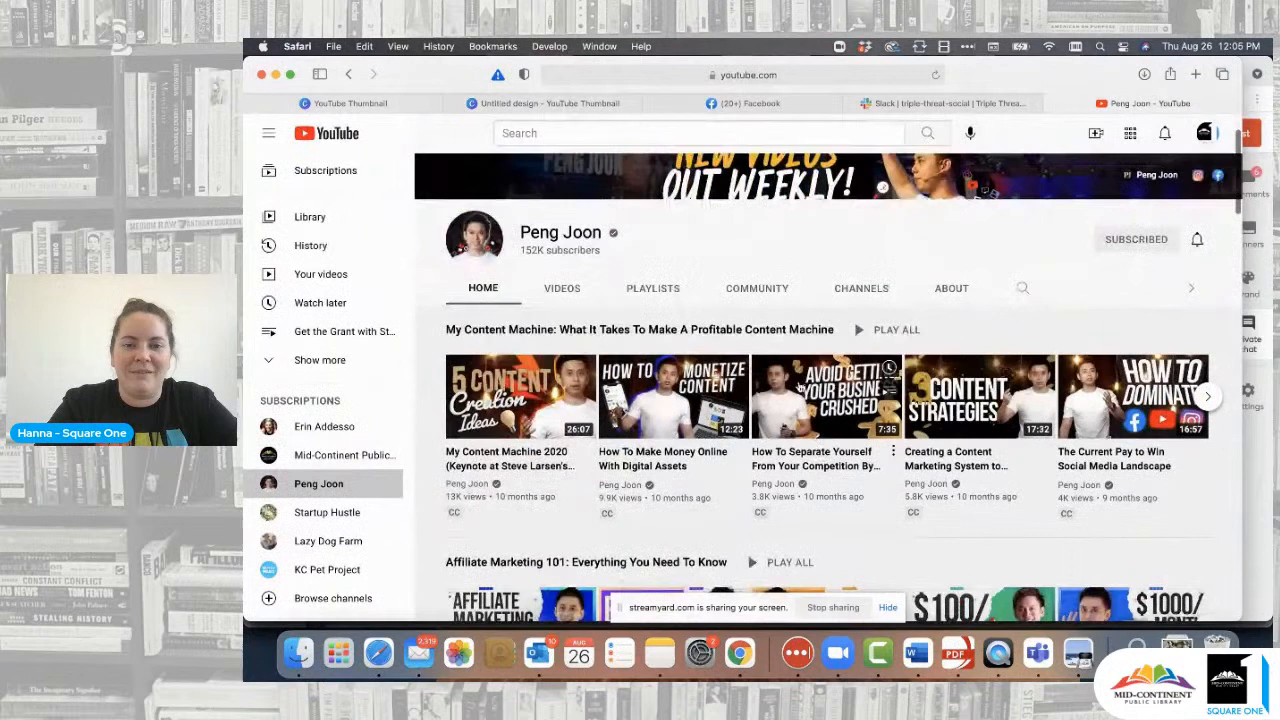
{"action": "left_click", "coordinate": [566, 106]}
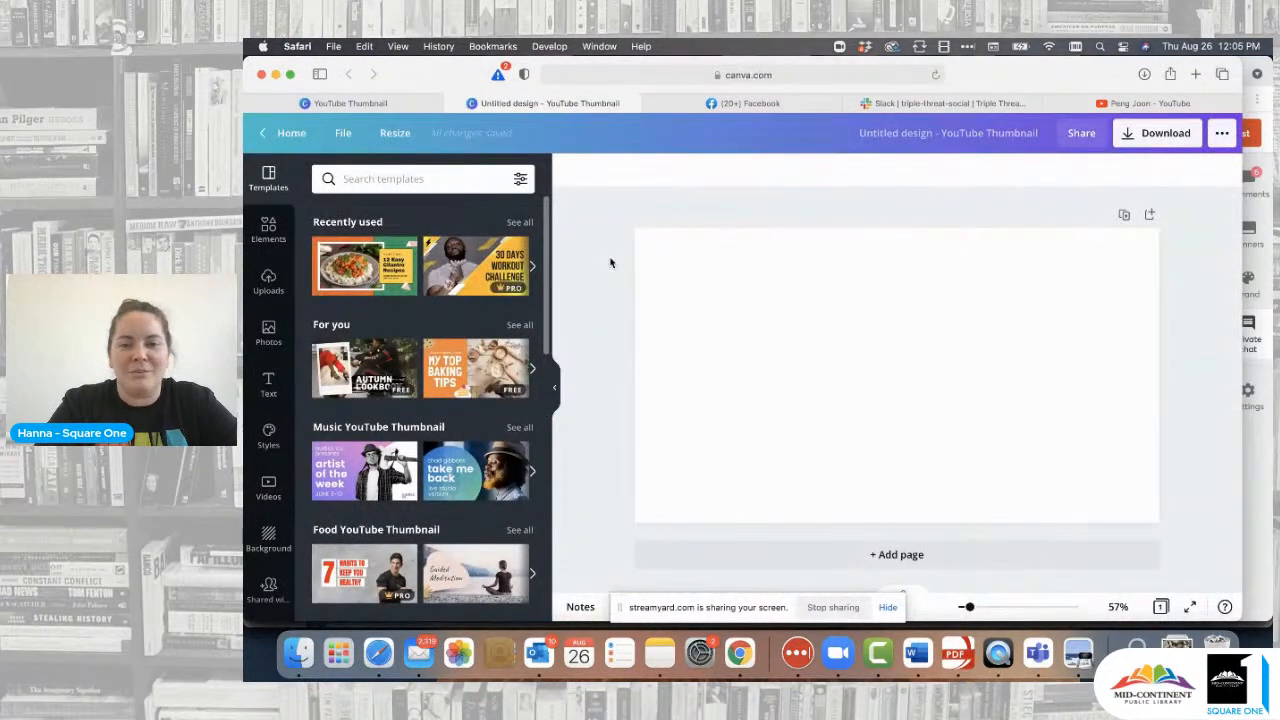
{"action": "left_click", "coordinate": [413, 100]}
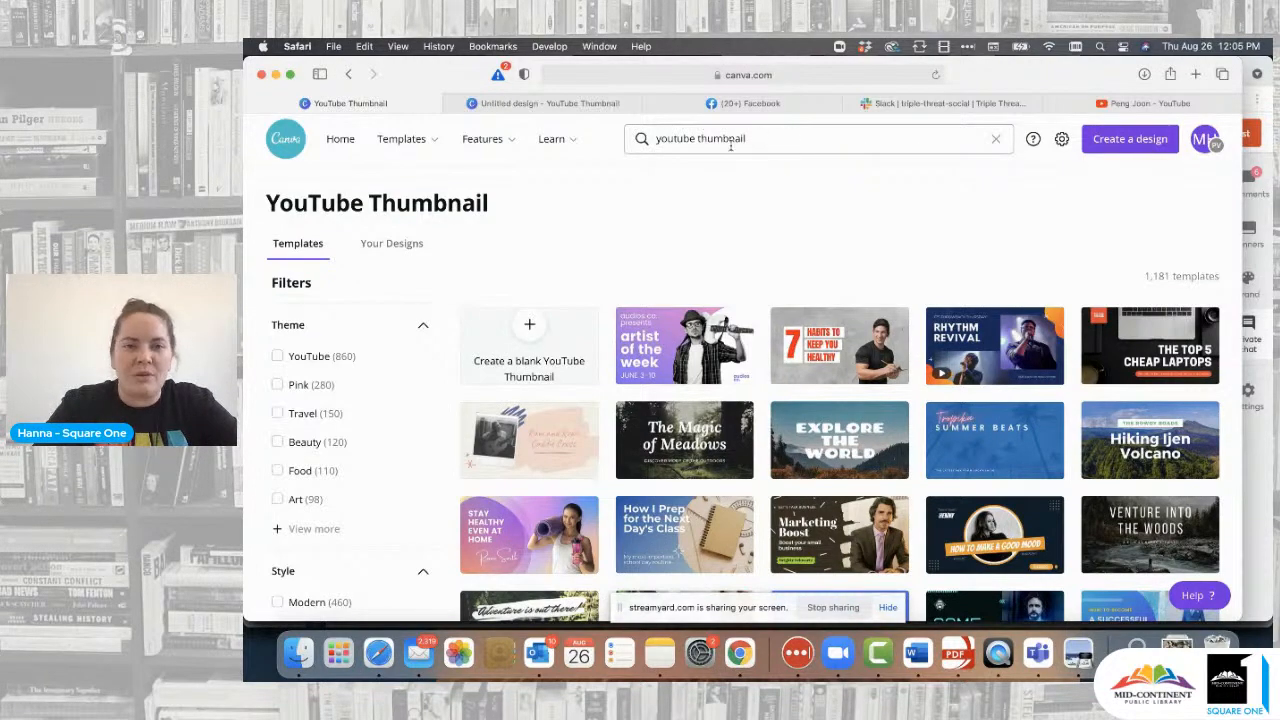
- Alternate twice between the Peng Joon YouTube tab and the untitled thumbnail design, finishing in Canva
{"action": "left_click", "coordinate": [1134, 103]}
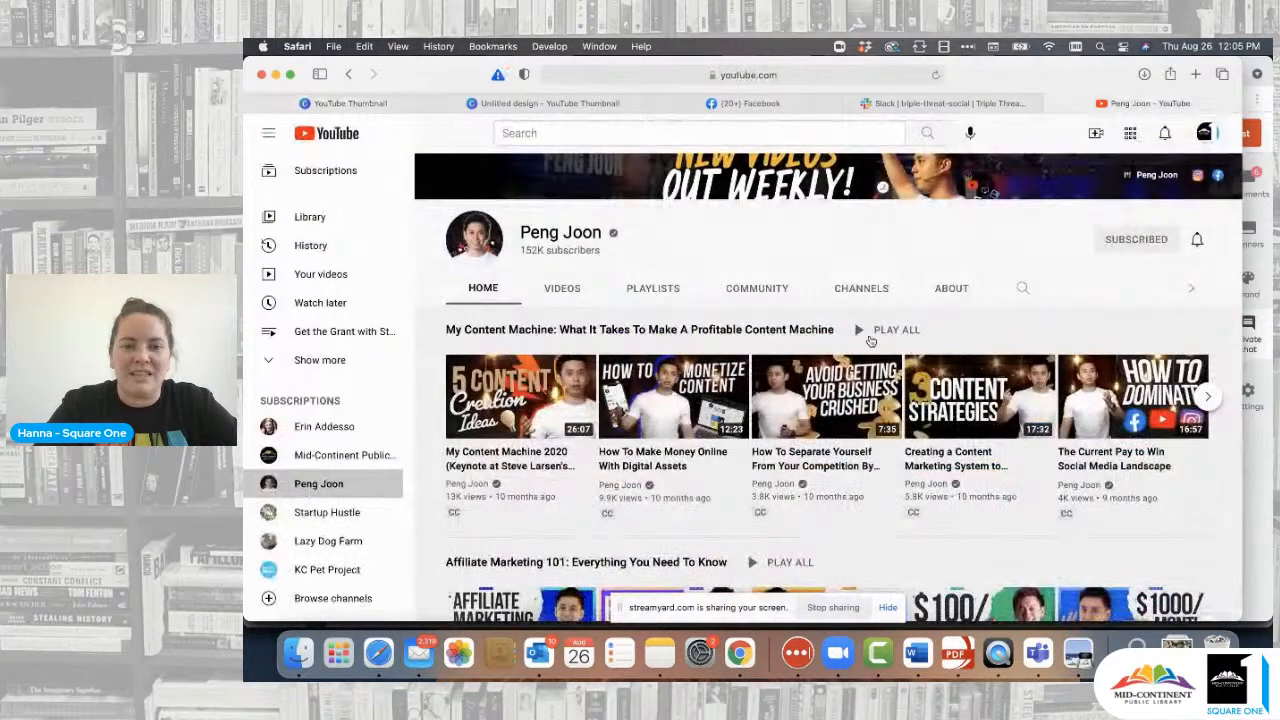
{"action": "mouse_move", "coordinate": [556, 107]}
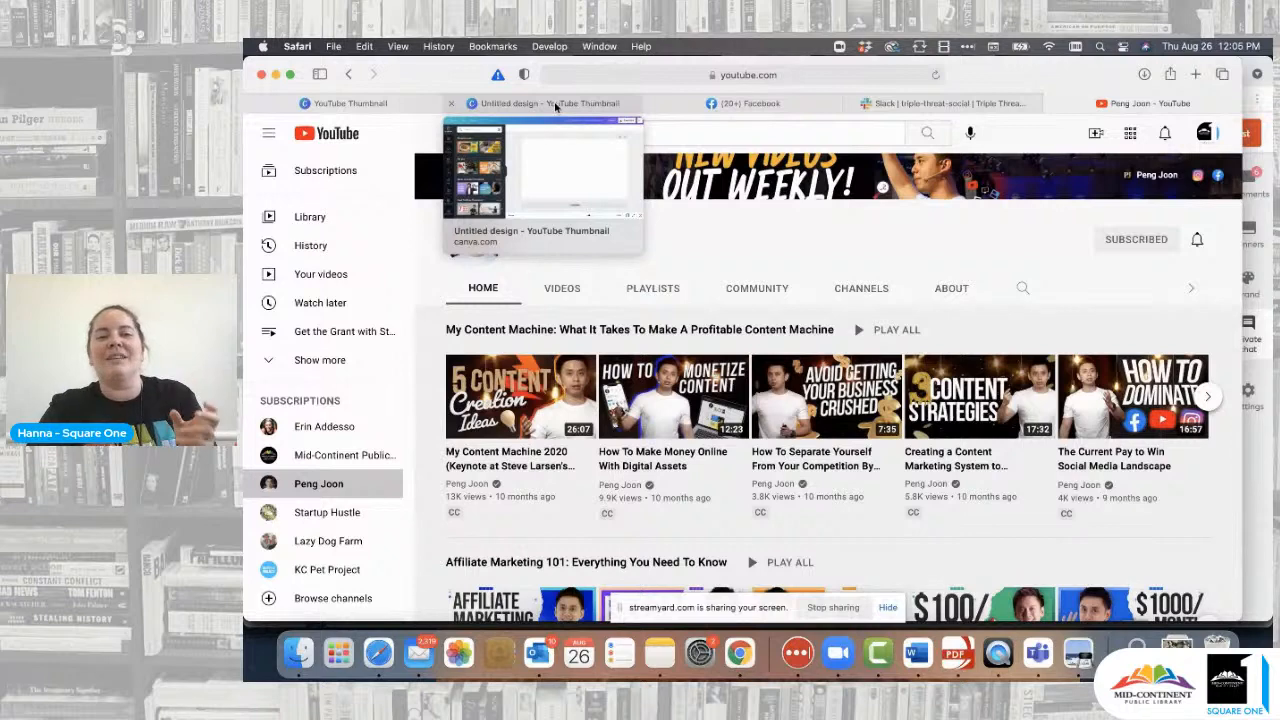
{"action": "left_click", "coordinate": [556, 104]}
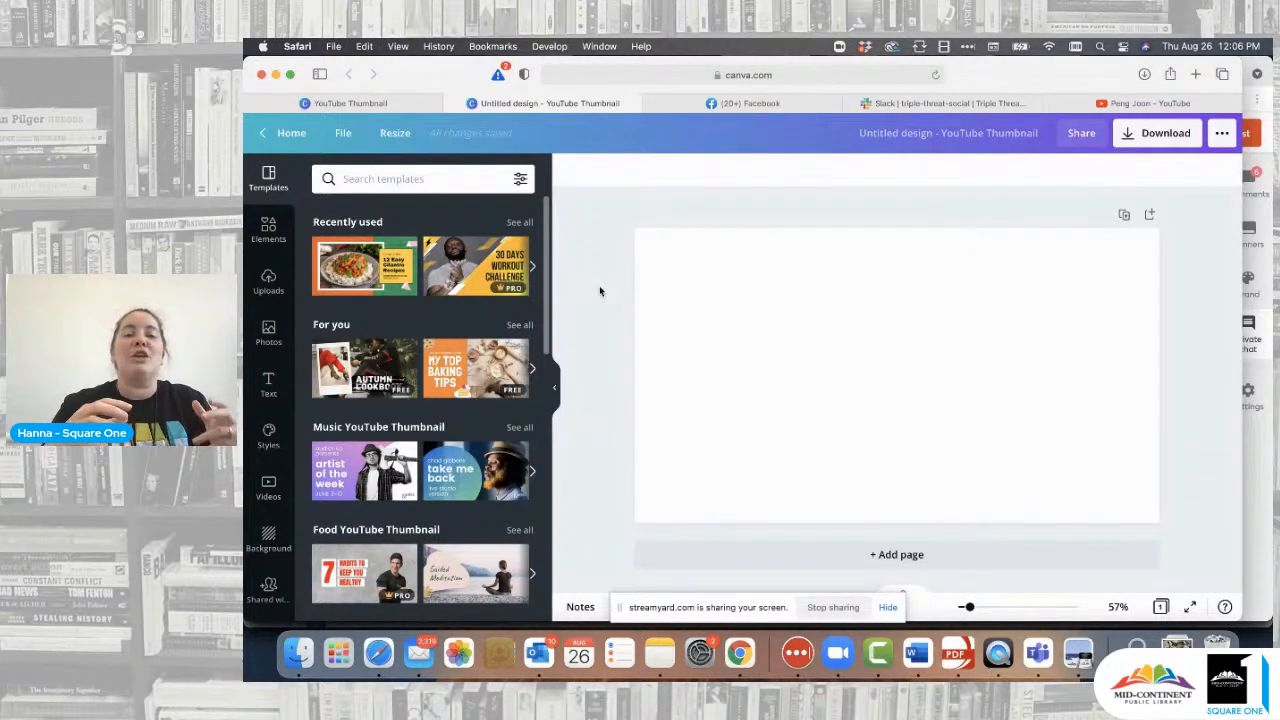
{"action": "left_click", "coordinate": [1137, 106]}
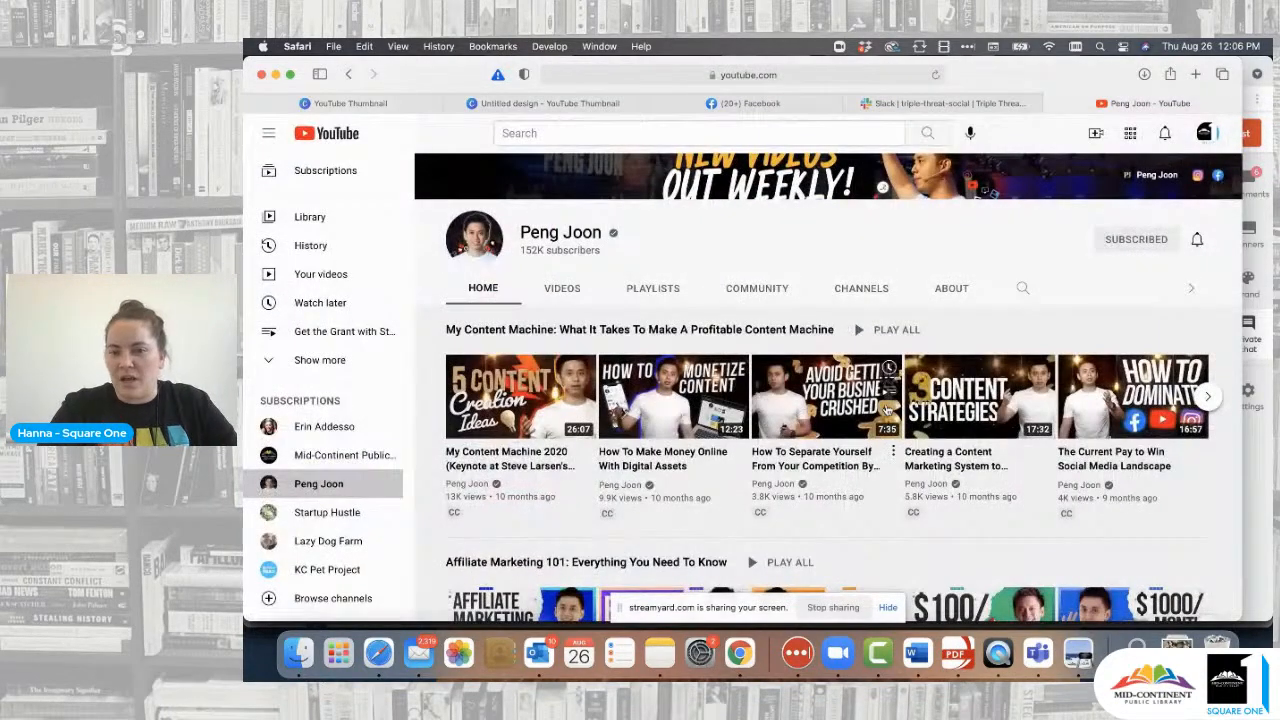
{"action": "left_click", "coordinate": [555, 104]}
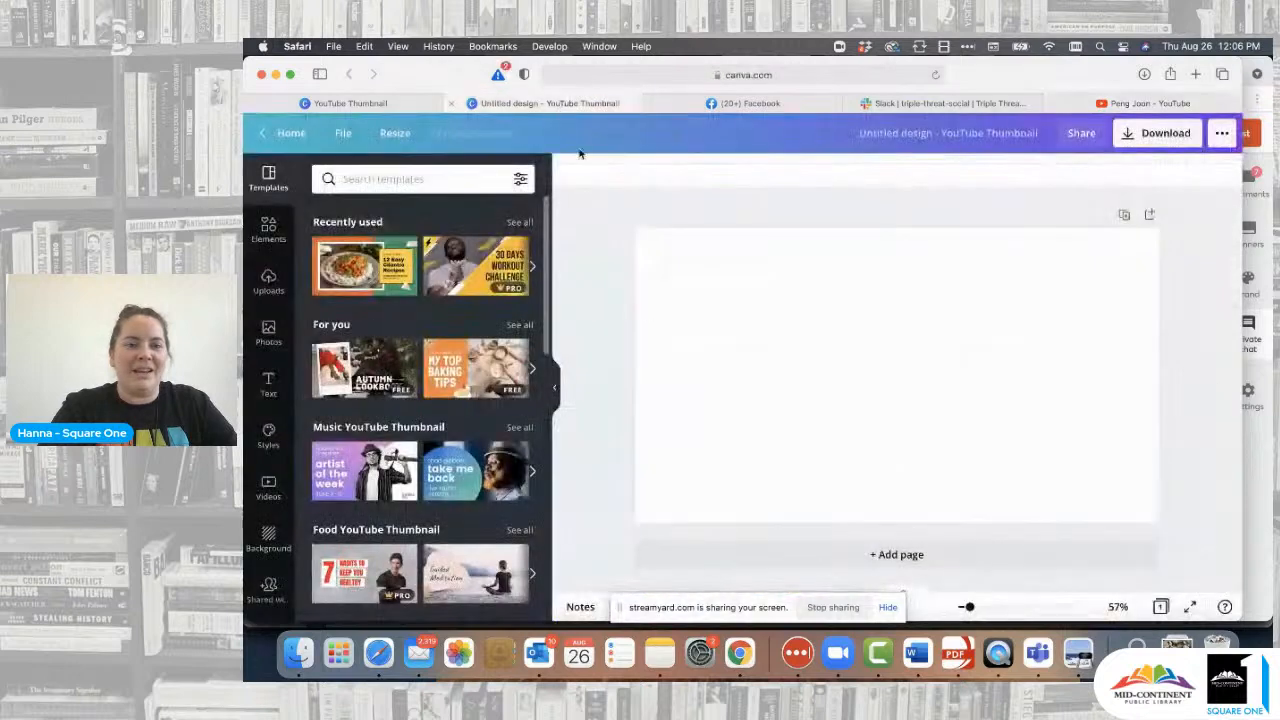
- Add the uploaded lace-fan photo from Uploads, enlarged to the canvas height near the centre
{"action": "left_click", "coordinate": [268, 281]}
{"action": "scroll", "coordinate": [457, 362], "scroll_direction": "down", "scroll_amount": 4}
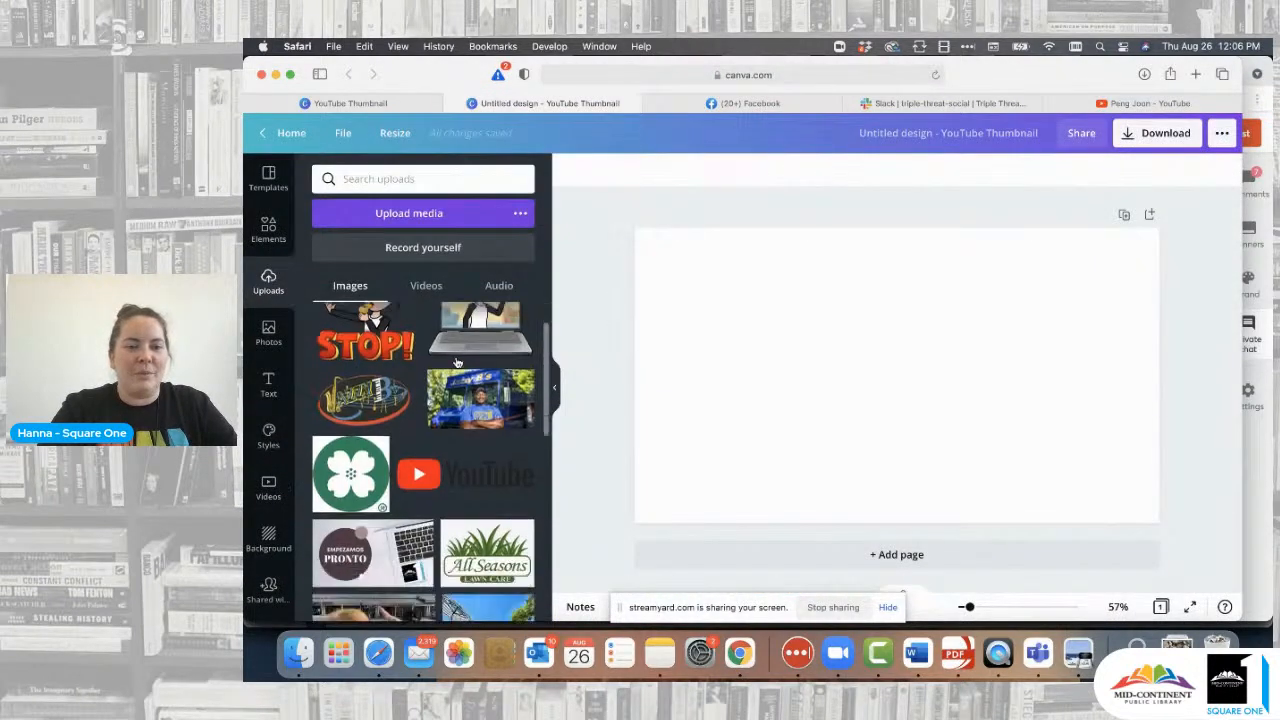
{"action": "scroll", "coordinate": [457, 362], "scroll_direction": "down", "scroll_amount": 2}
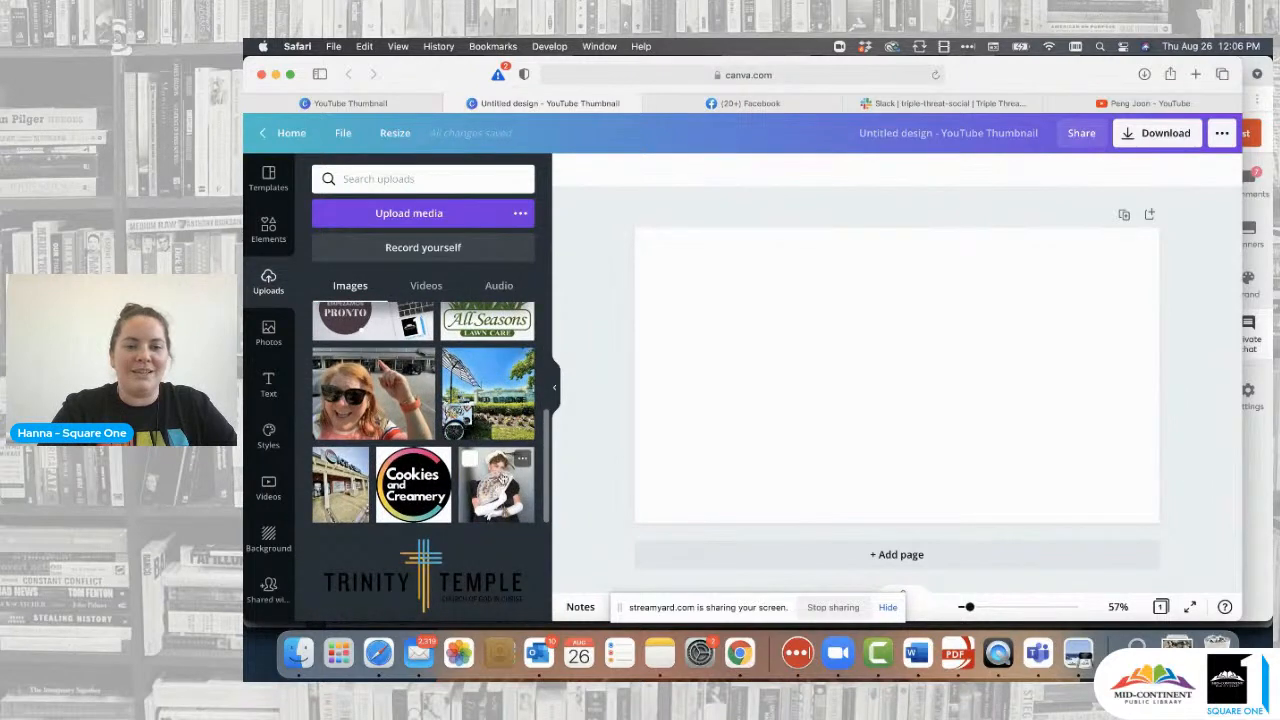
{"action": "left_click", "coordinate": [500, 478]}
{"action": "left_click_drag", "start_coordinate": [894, 381], "coordinate": [798, 449]}
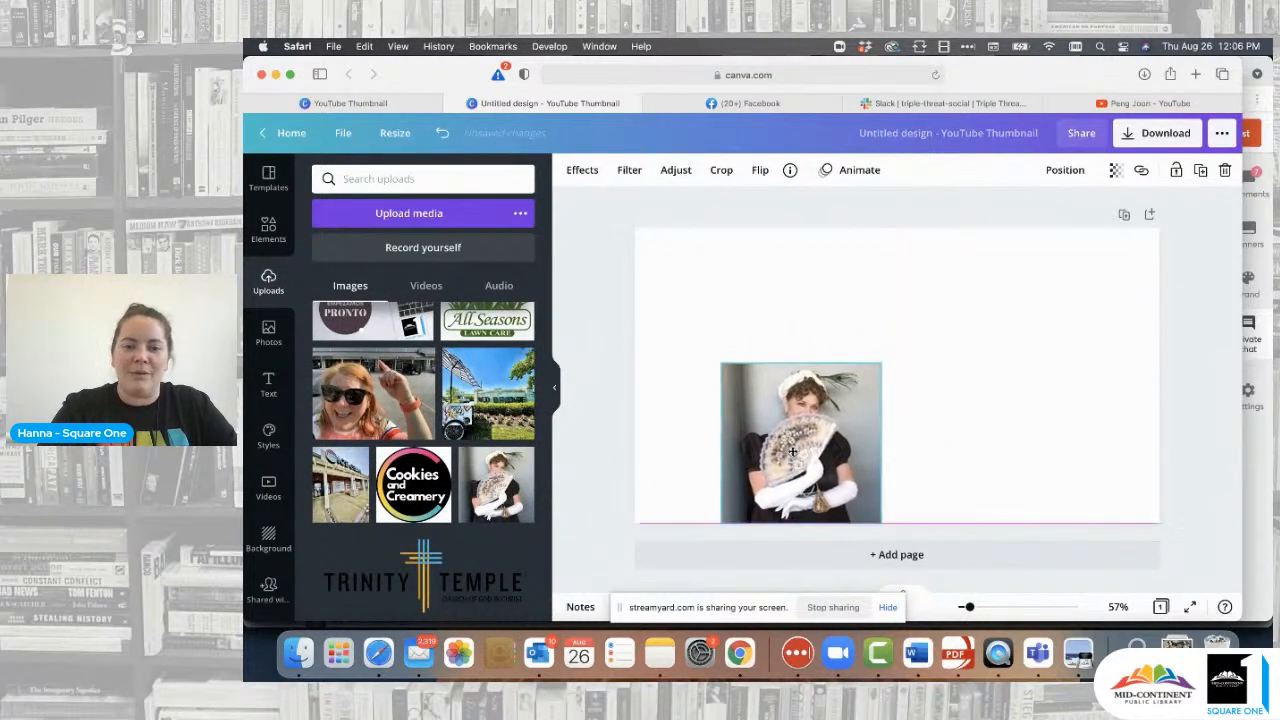
{"action": "left_click_drag", "start_coordinate": [880, 365], "coordinate": [1016, 305]}
{"action": "left_click", "coordinate": [1075, 351]}
{"action": "left_click_drag", "start_coordinate": [986, 387], "coordinate": [1015, 387]}
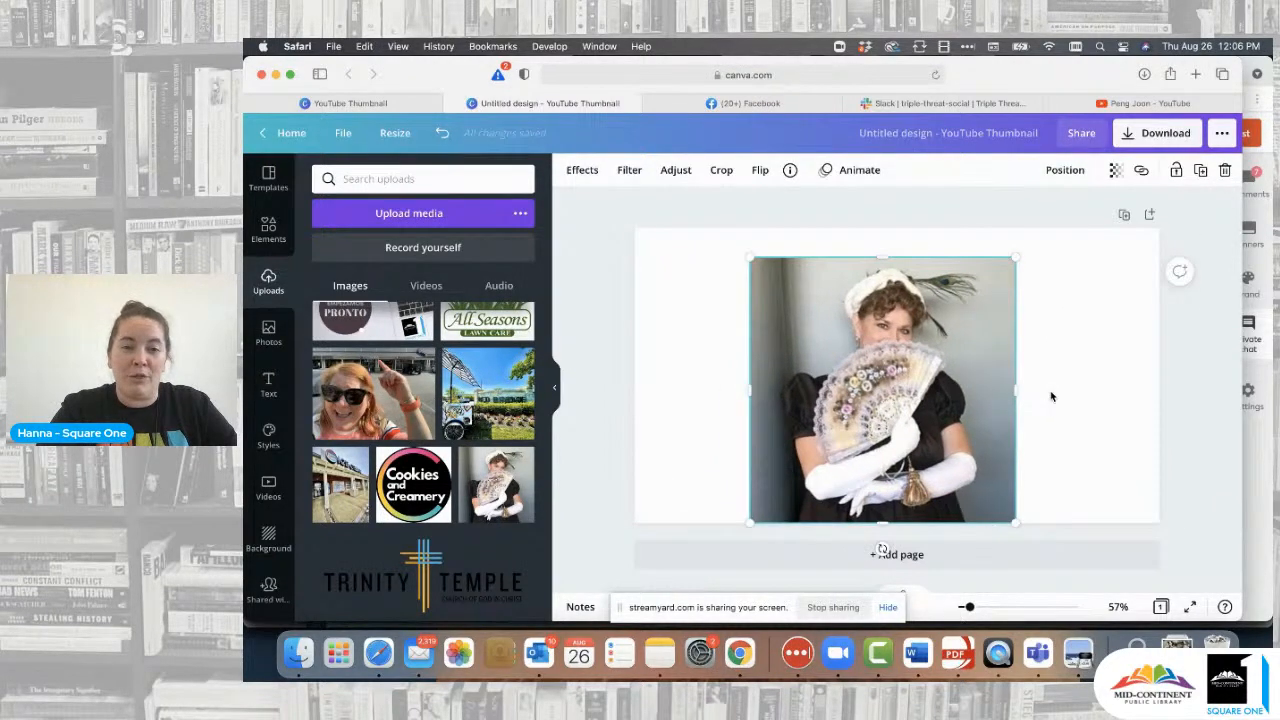
{"action": "left_click", "coordinate": [1051, 397]}
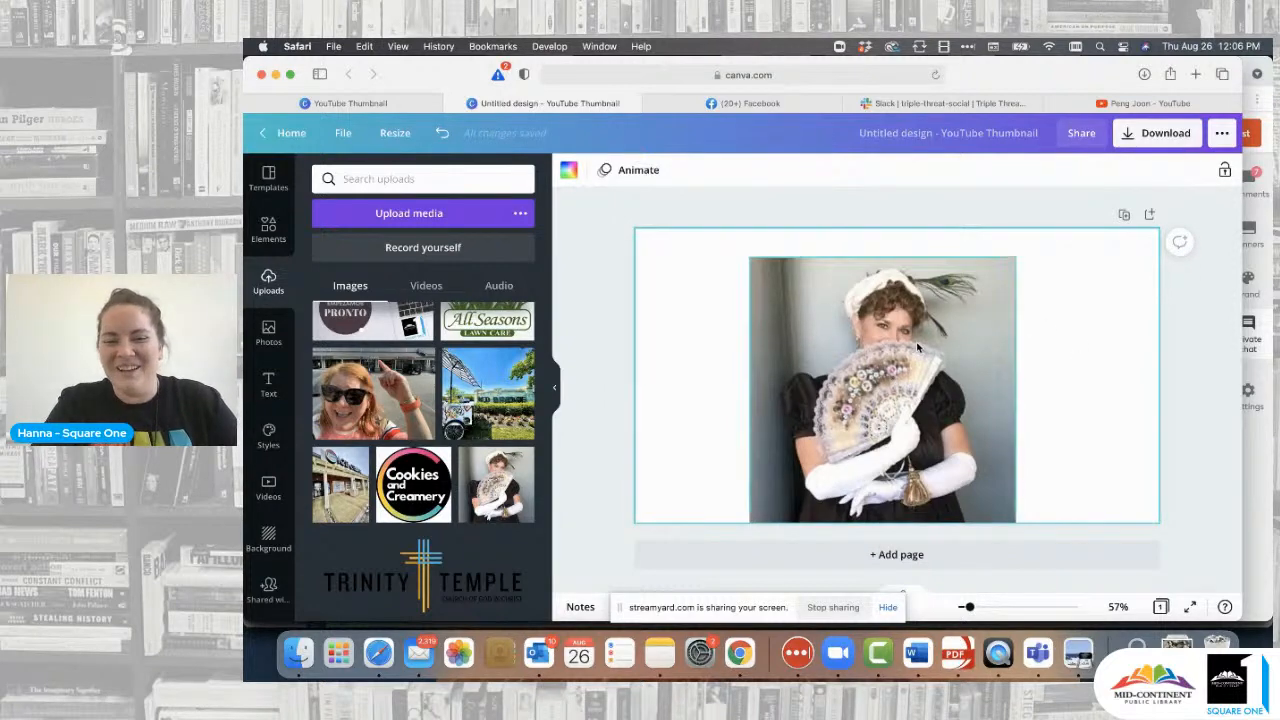
{"action": "left_click", "coordinate": [912, 373]}
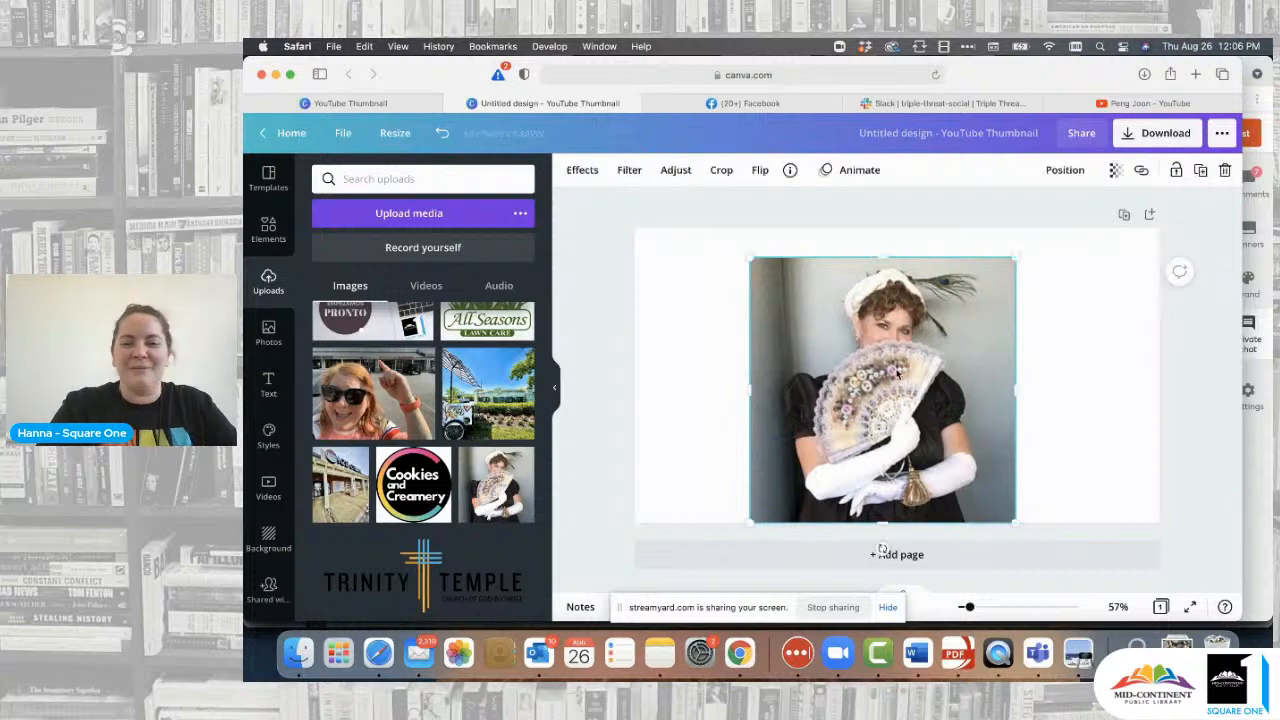
- Apply the Background Remover effect to the fan photo
{"action": "left_click", "coordinate": [584, 172]}
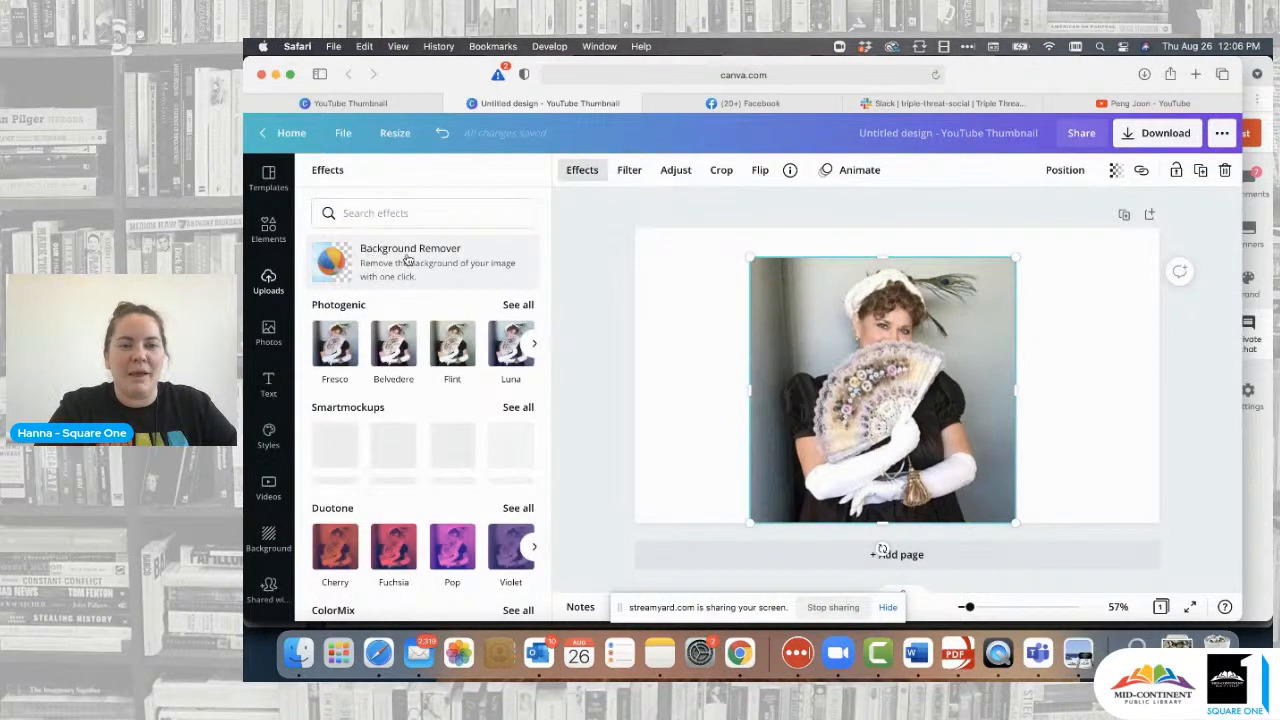
{"action": "left_click", "coordinate": [372, 270]}
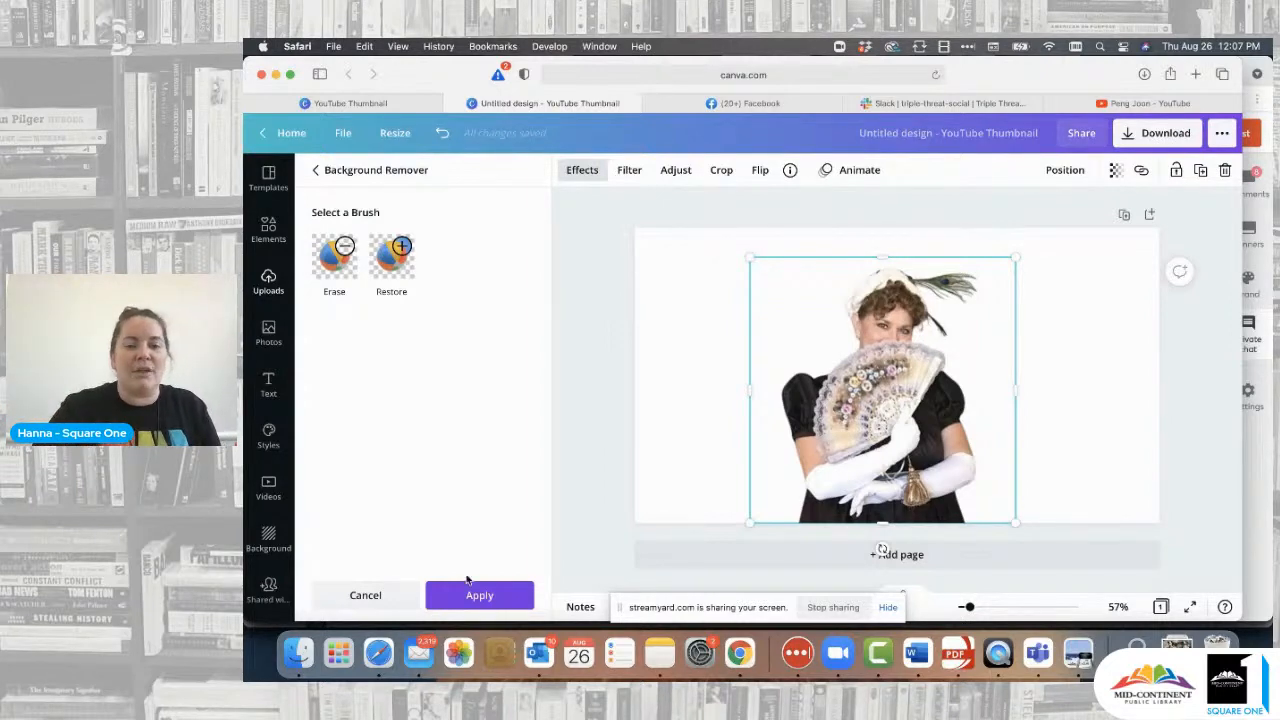
{"action": "left_click", "coordinate": [490, 597]}
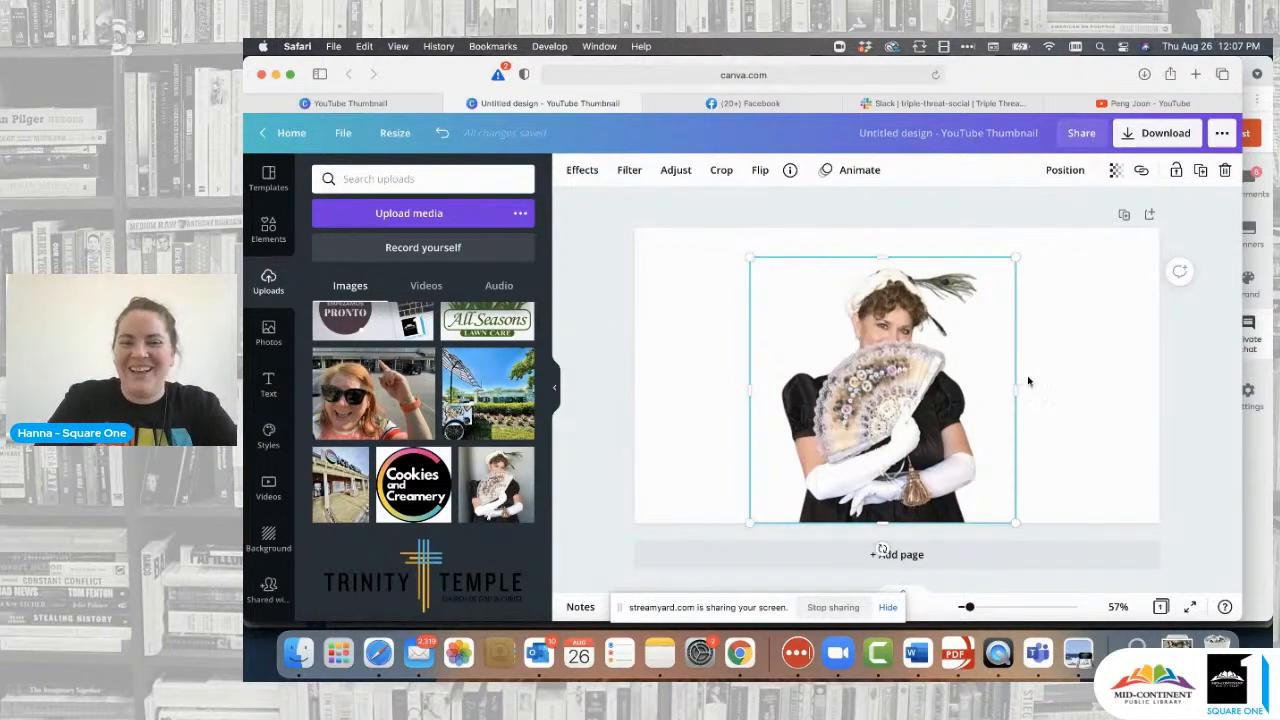
- Move the cut-out photo against the left edge, leaving the right half empty
{"action": "left_click", "coordinate": [1060, 375]}
{"action": "left_click", "coordinate": [908, 402]}
{"action": "left_click_drag", "start_coordinate": [908, 402], "coordinate": [782, 390]}
{"action": "left_click", "coordinate": [724, 331]}
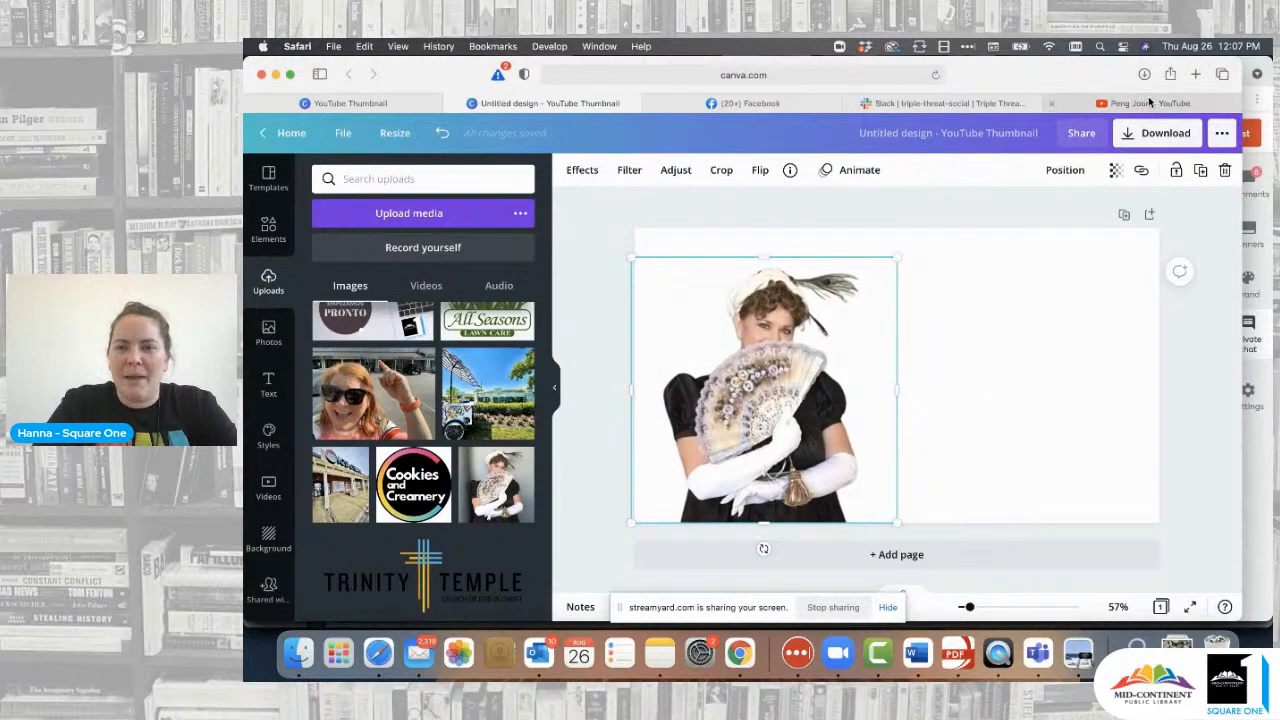
- Switch to the YouTube tab and scroll through the Startup Hustle channel page
{"action": "left_click", "coordinate": [1105, 103]}
{"action": "scroll", "coordinate": [684, 438], "scroll_direction": "down", "scroll_amount": 4}
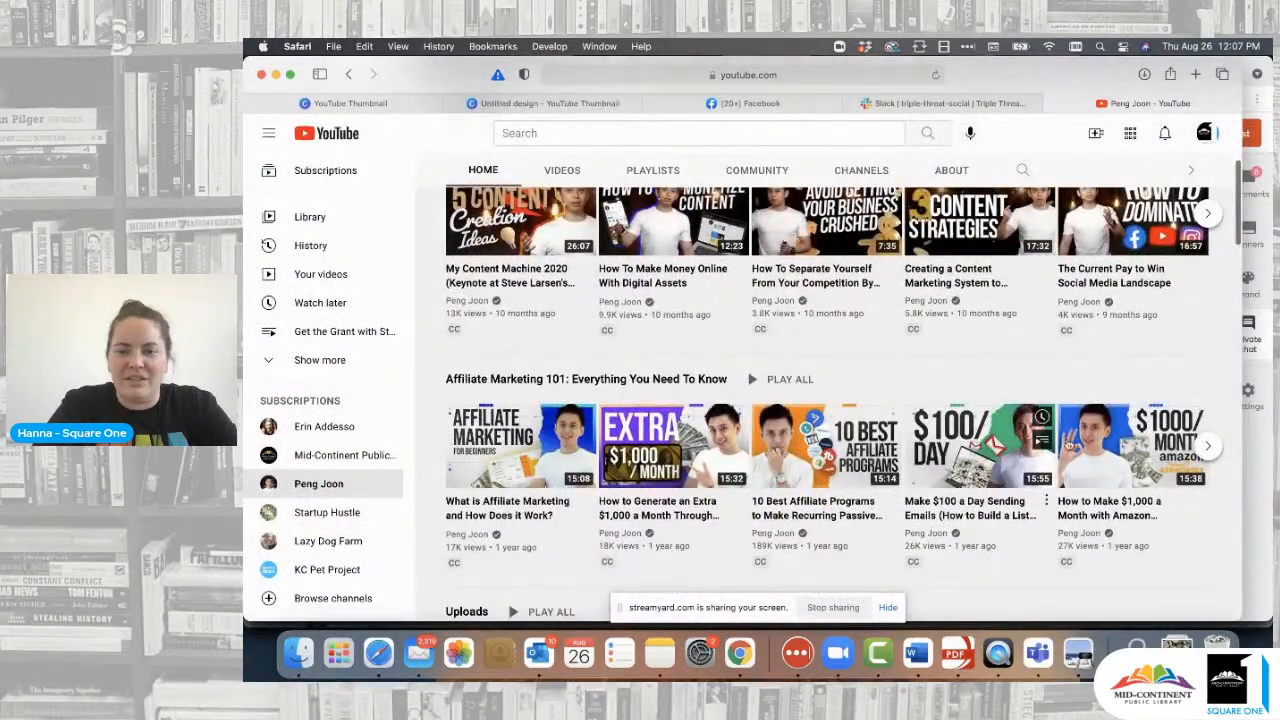
{"action": "scroll", "coordinate": [1070, 445], "scroll_direction": "down", "scroll_amount": 1}
{"action": "scroll", "coordinate": [1070, 445], "scroll_direction": "up", "scroll_amount": 3}
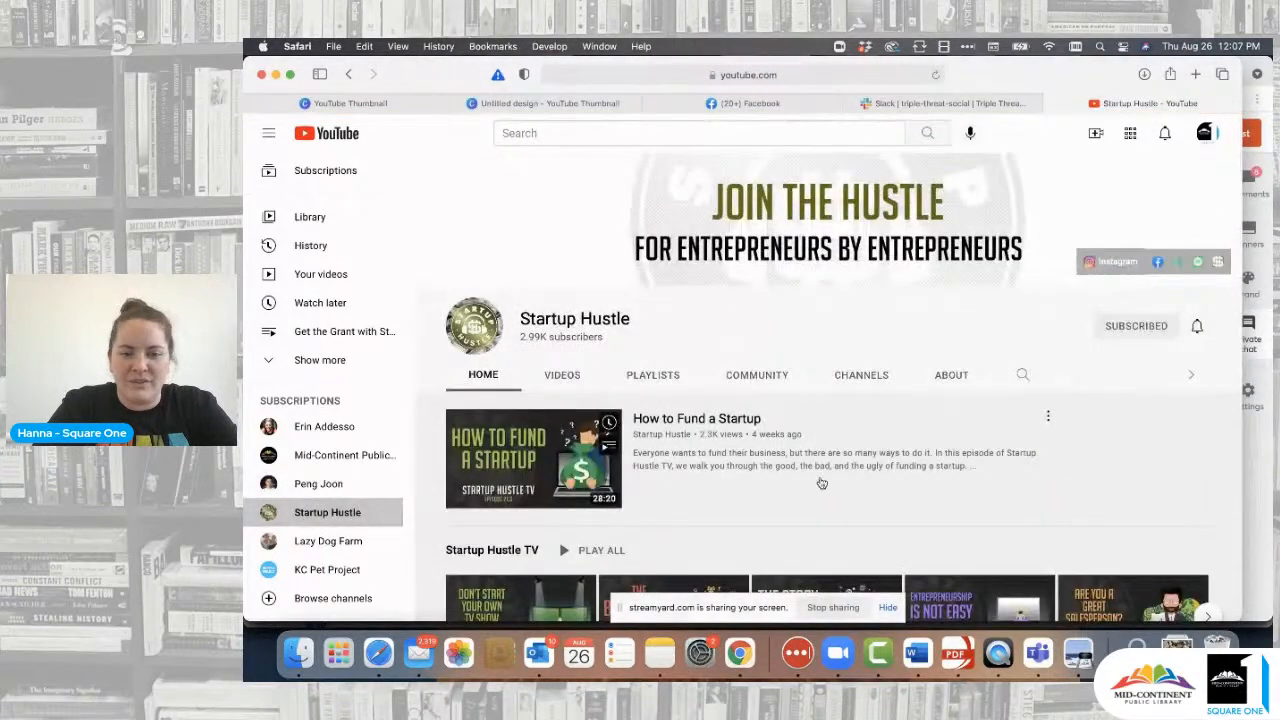
{"action": "scroll", "coordinate": [820, 480], "scroll_direction": "down", "scroll_amount": 5}
{"action": "scroll", "coordinate": [821, 483], "scroll_direction": "down", "scroll_amount": 7}
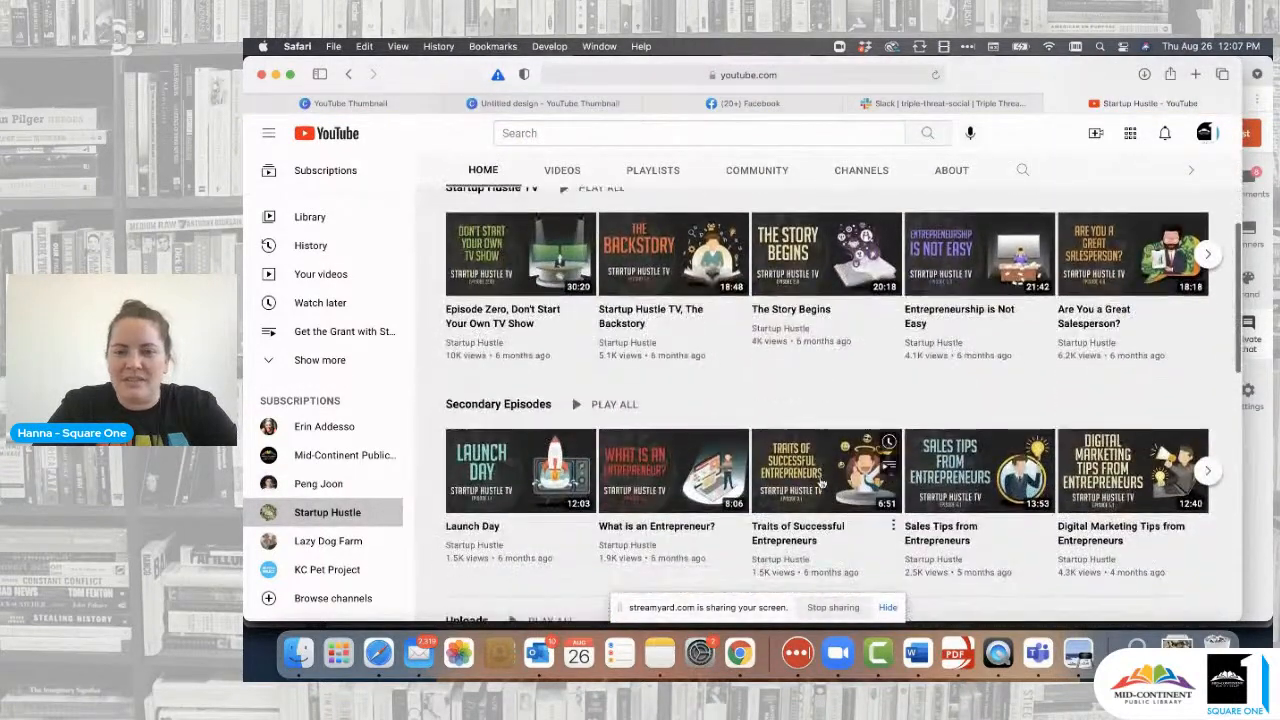
{"action": "scroll", "coordinate": [818, 481], "scroll_direction": "up", "scroll_amount": 5}
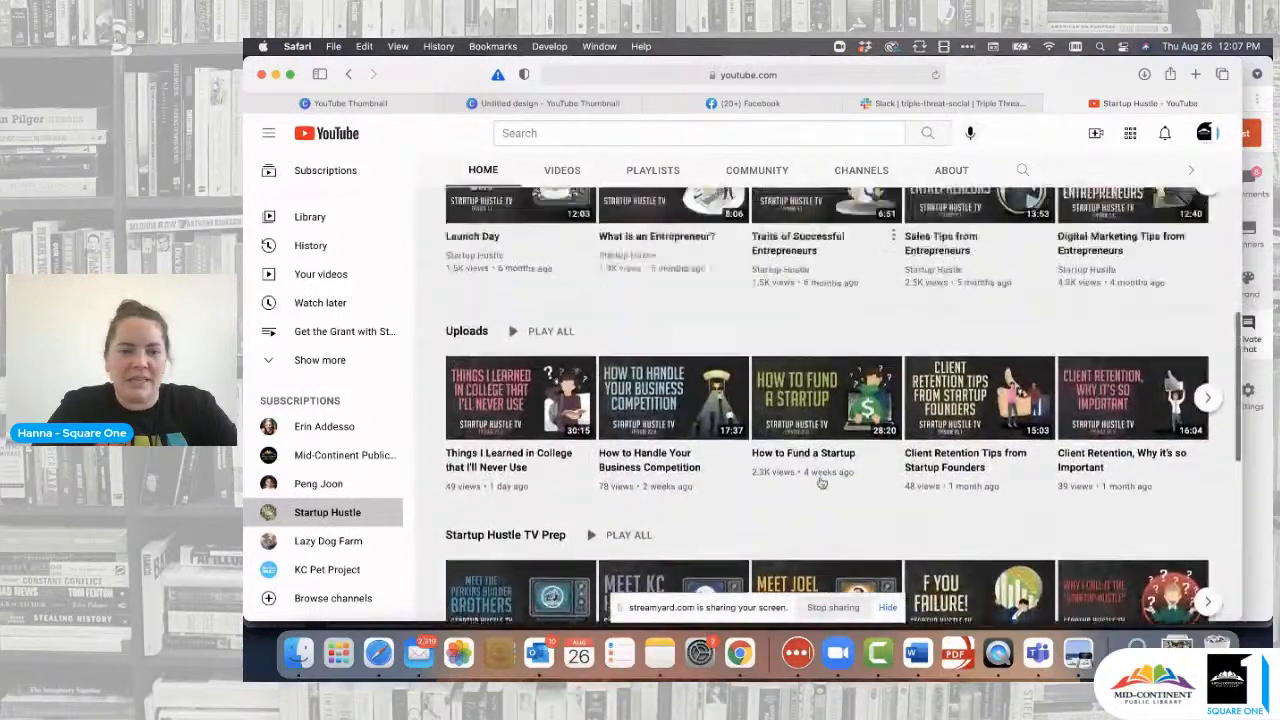
- Browse the Lazy Dog Farm channel page, then return to the untitled Canva design
{"action": "left_click", "coordinate": [330, 540]}
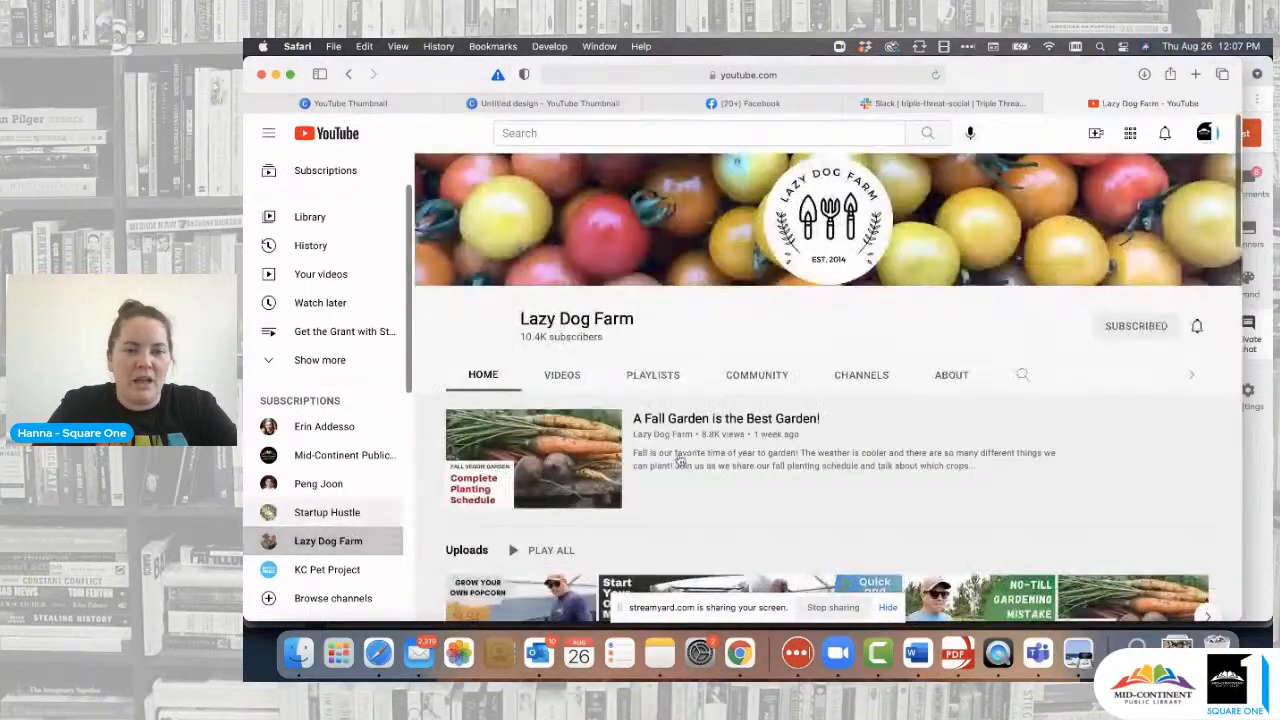
{"action": "scroll", "coordinate": [709, 469], "scroll_direction": "down", "scroll_amount": 3}
{"action": "scroll", "coordinate": [710, 472], "scroll_direction": "down", "scroll_amount": 3}
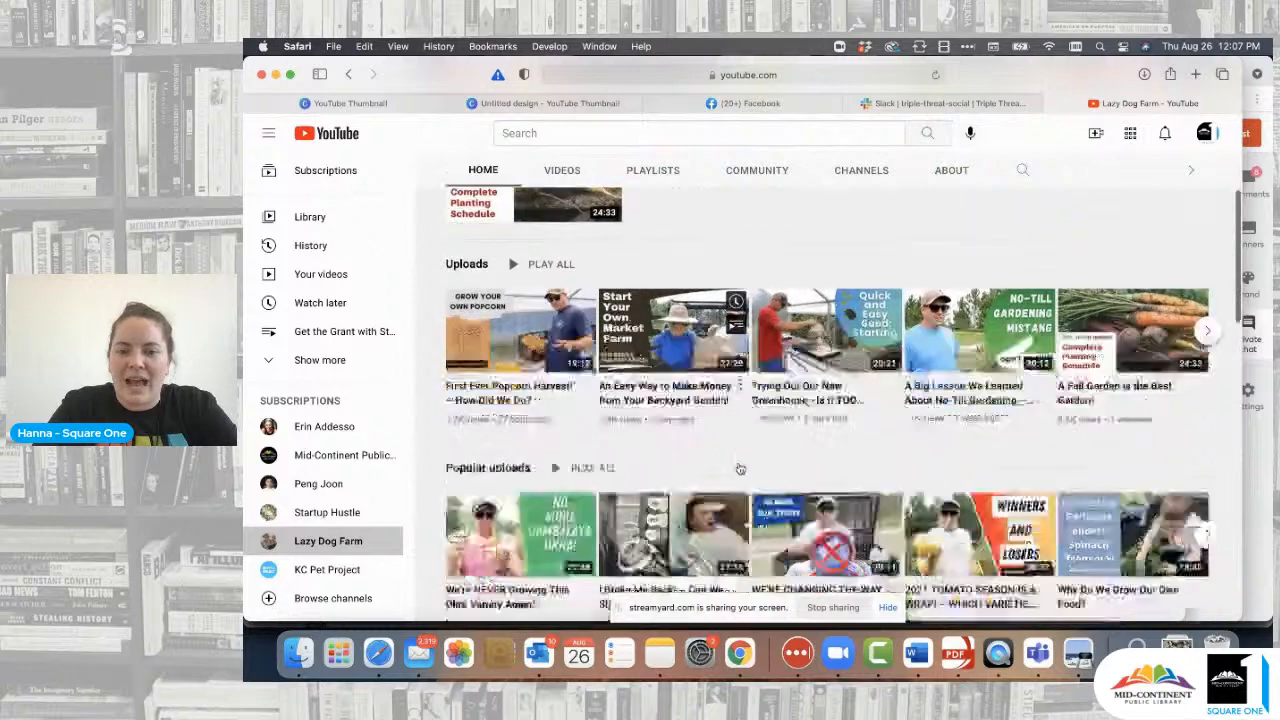
{"action": "left_click", "coordinate": [563, 103]}
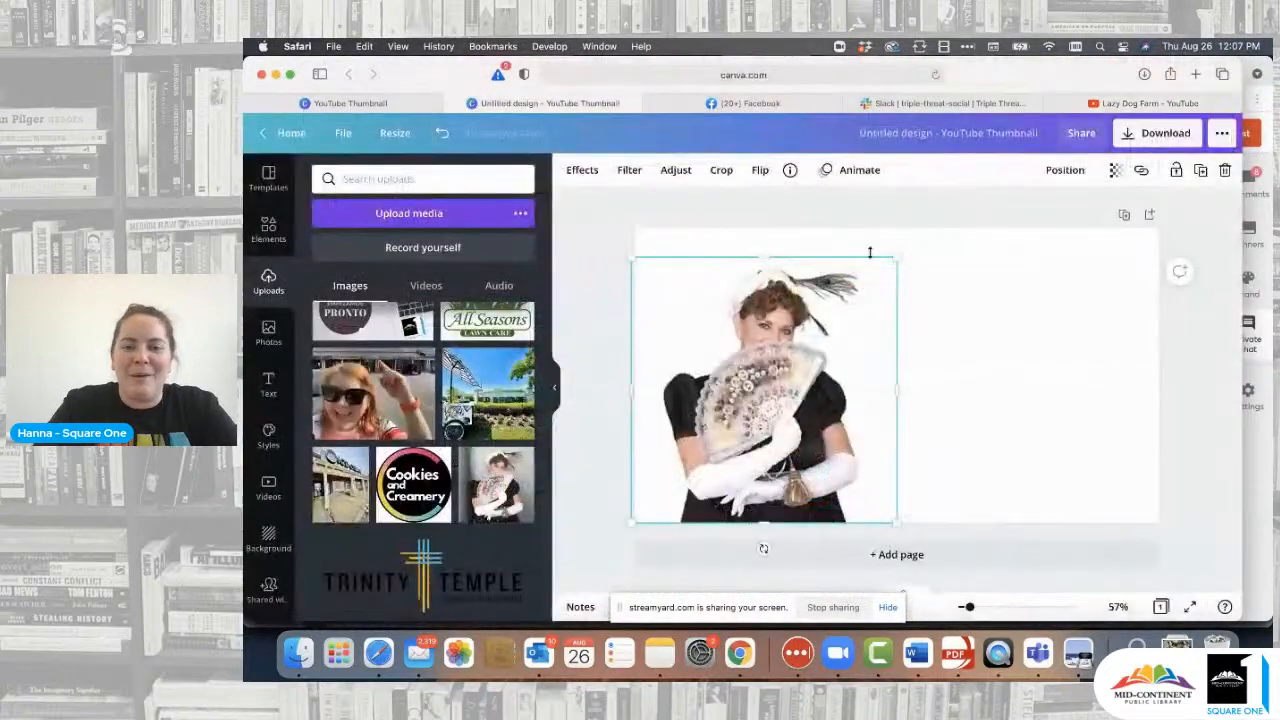
{"action": "left_click", "coordinate": [1047, 274]}
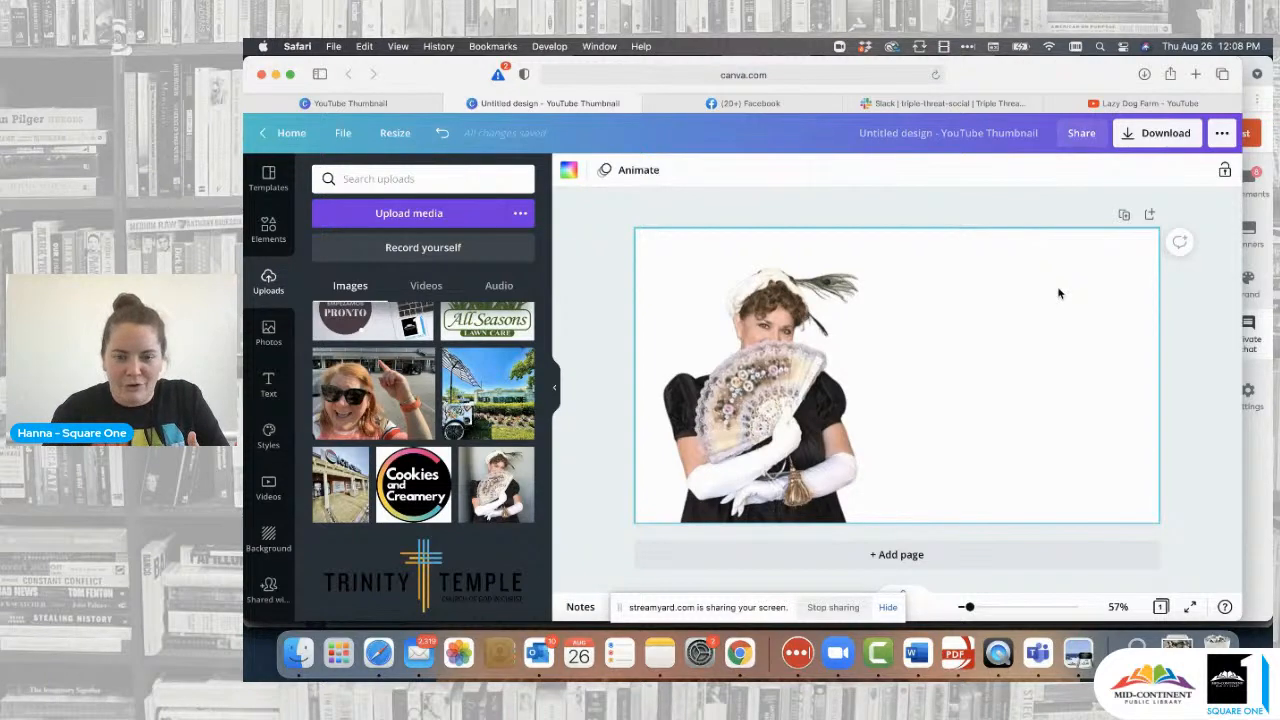
- Search the stock photo library for 'flowers'
{"action": "left_click", "coordinate": [268, 330]}
{"action": "left_click", "coordinate": [399, 179]}
{"action": "type", "text": "fl"}
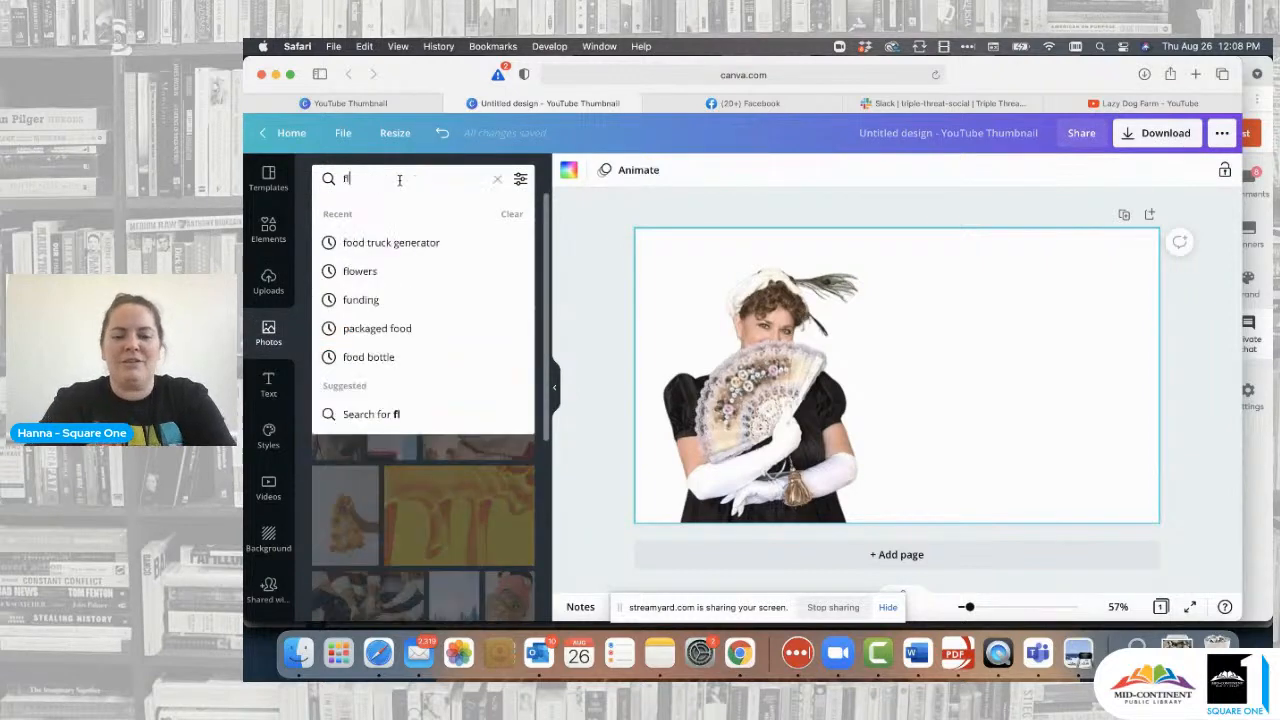
{"action": "type", "text": "owers"}
{"action": "key", "text": "Return"}
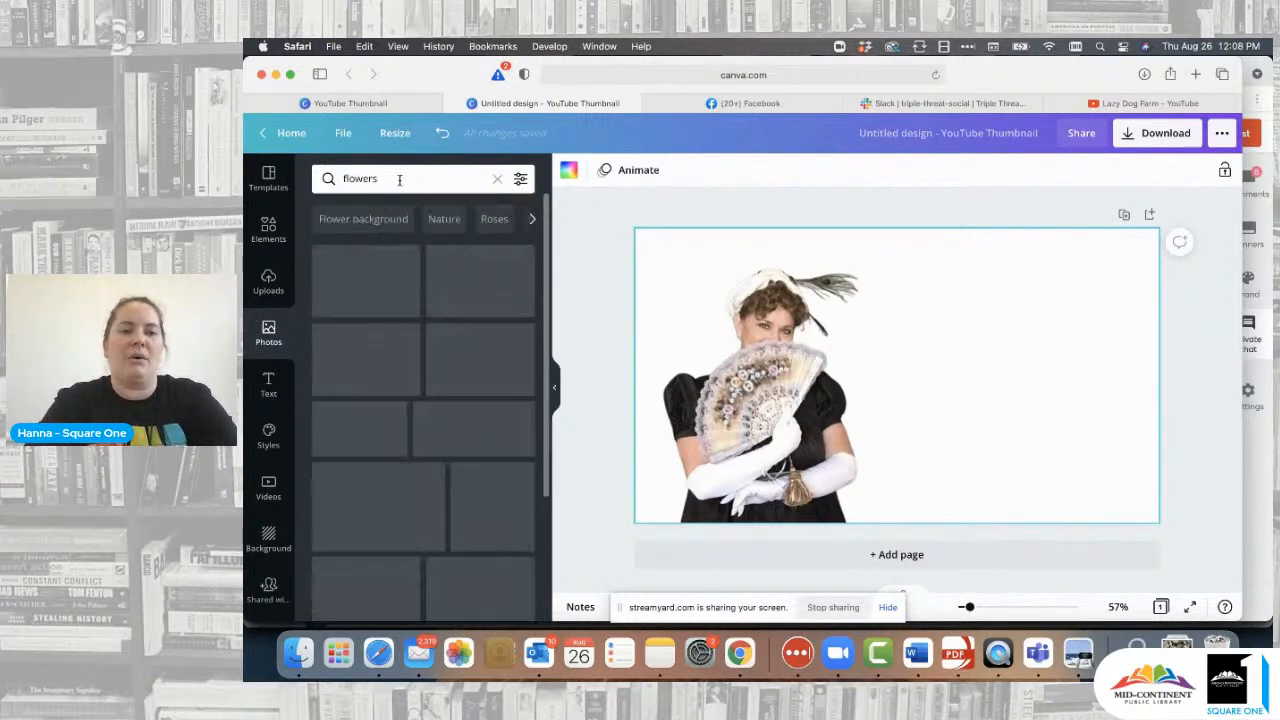
- Shift the woman cut-out right, try the pastel roses photo as background, then delete it
{"action": "left_click", "coordinate": [765, 336]}
{"action": "left_click_drag", "start_coordinate": [770, 340], "coordinate": [834, 340]}
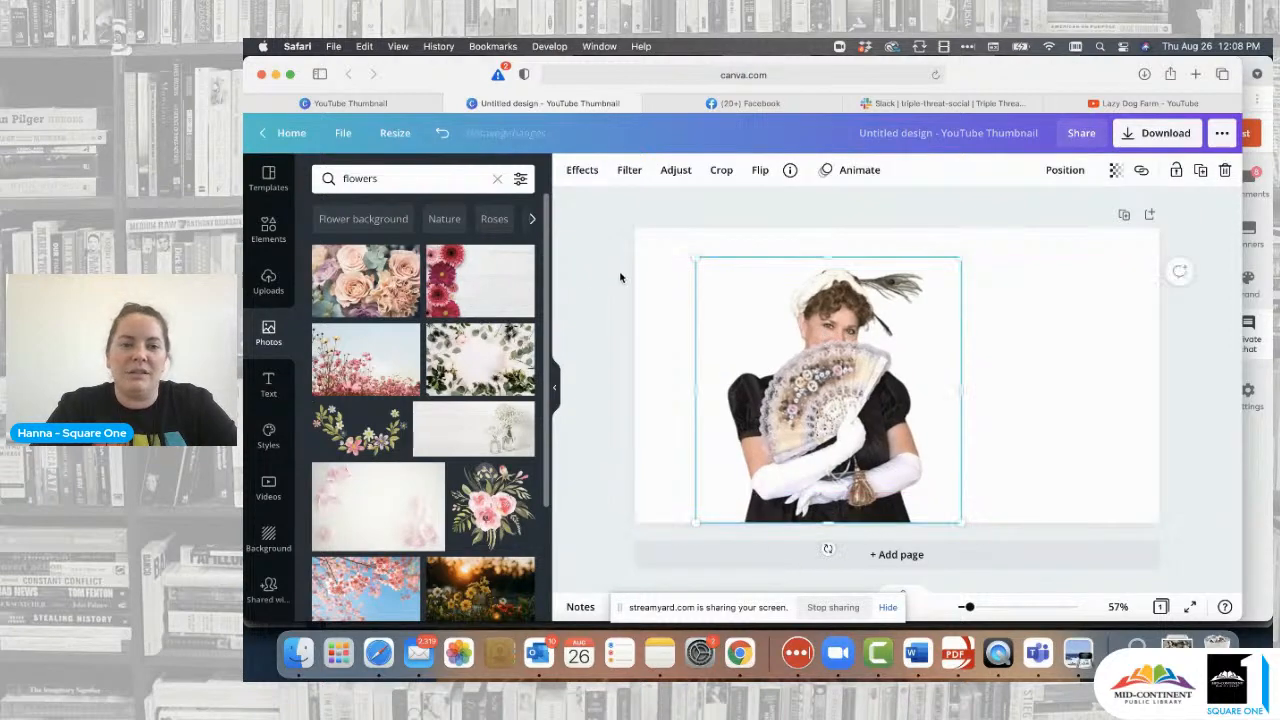
{"action": "left_click", "coordinate": [606, 277]}
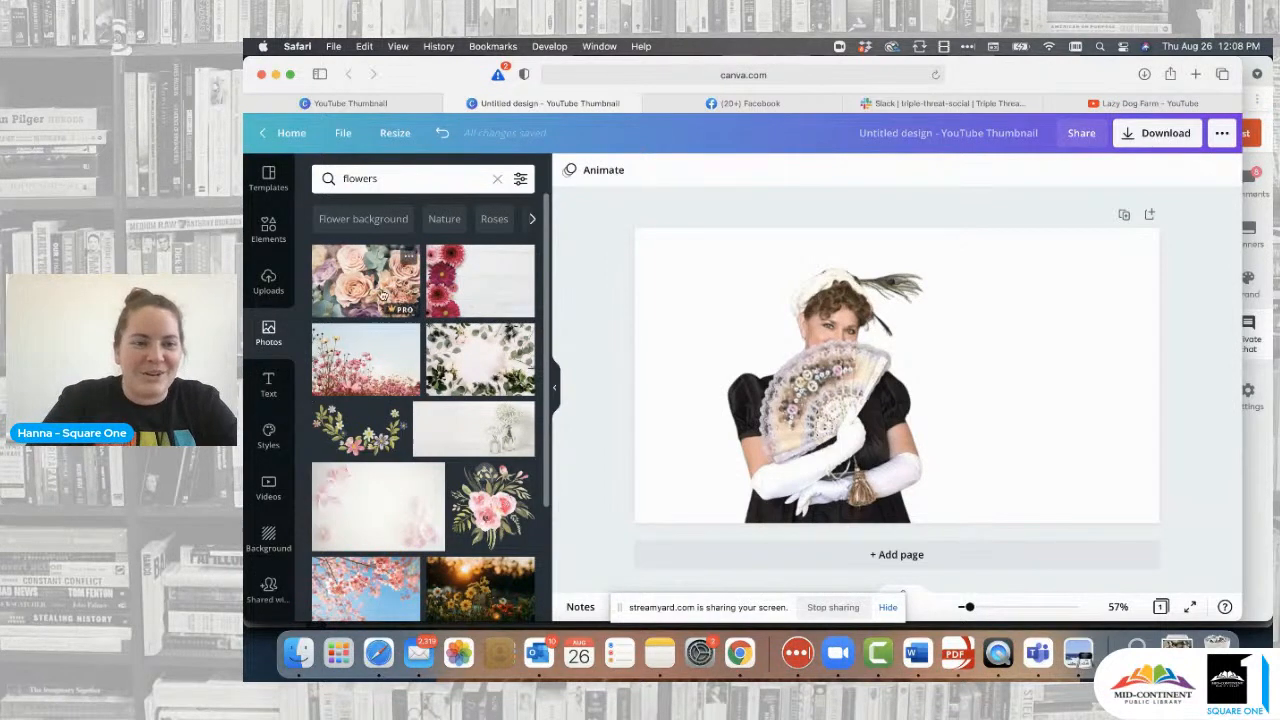
{"action": "left_click_drag", "start_coordinate": [352, 300], "coordinate": [643, 296]}
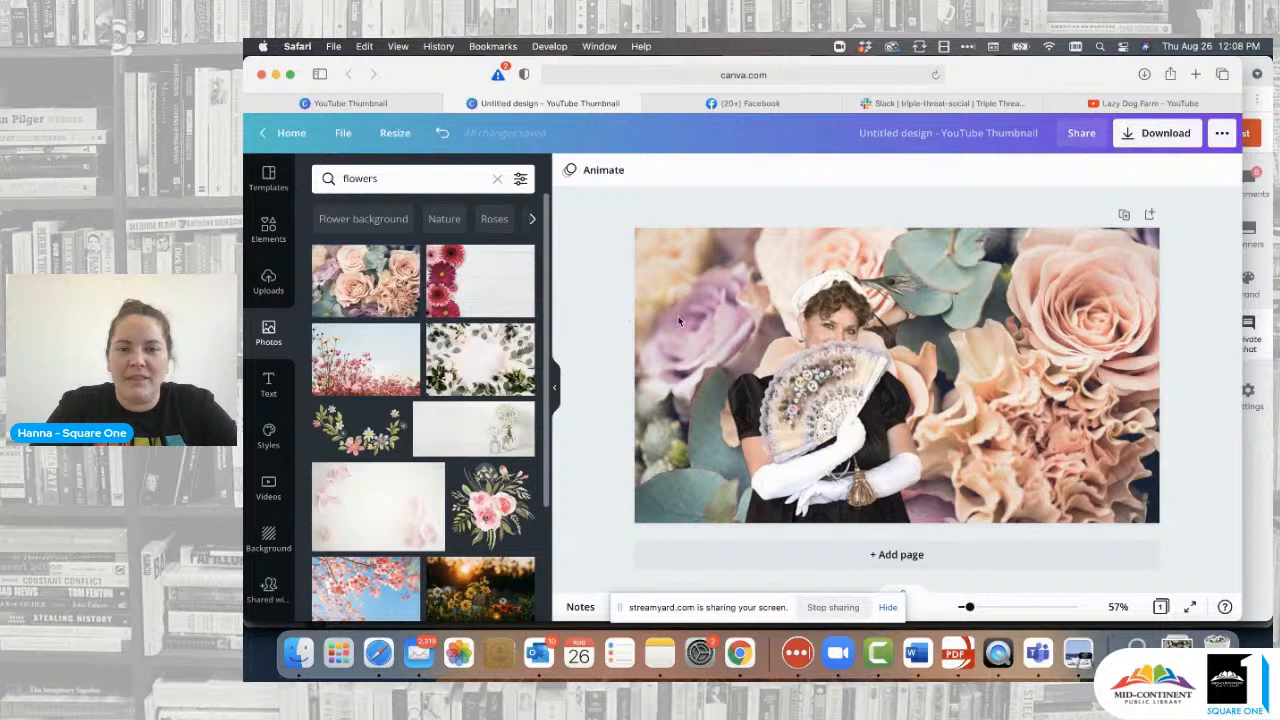
{"action": "left_click_drag", "start_coordinate": [868, 398], "coordinate": [794, 400]}
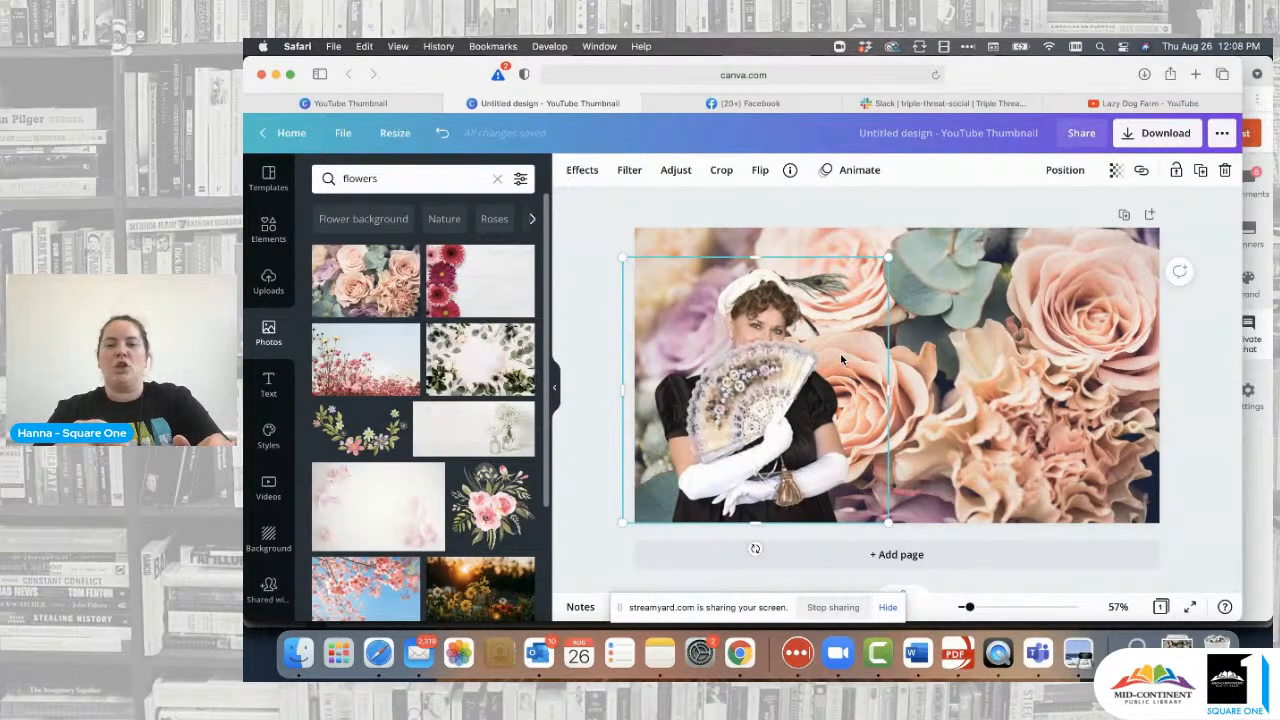
{"action": "left_click", "coordinate": [933, 316]}
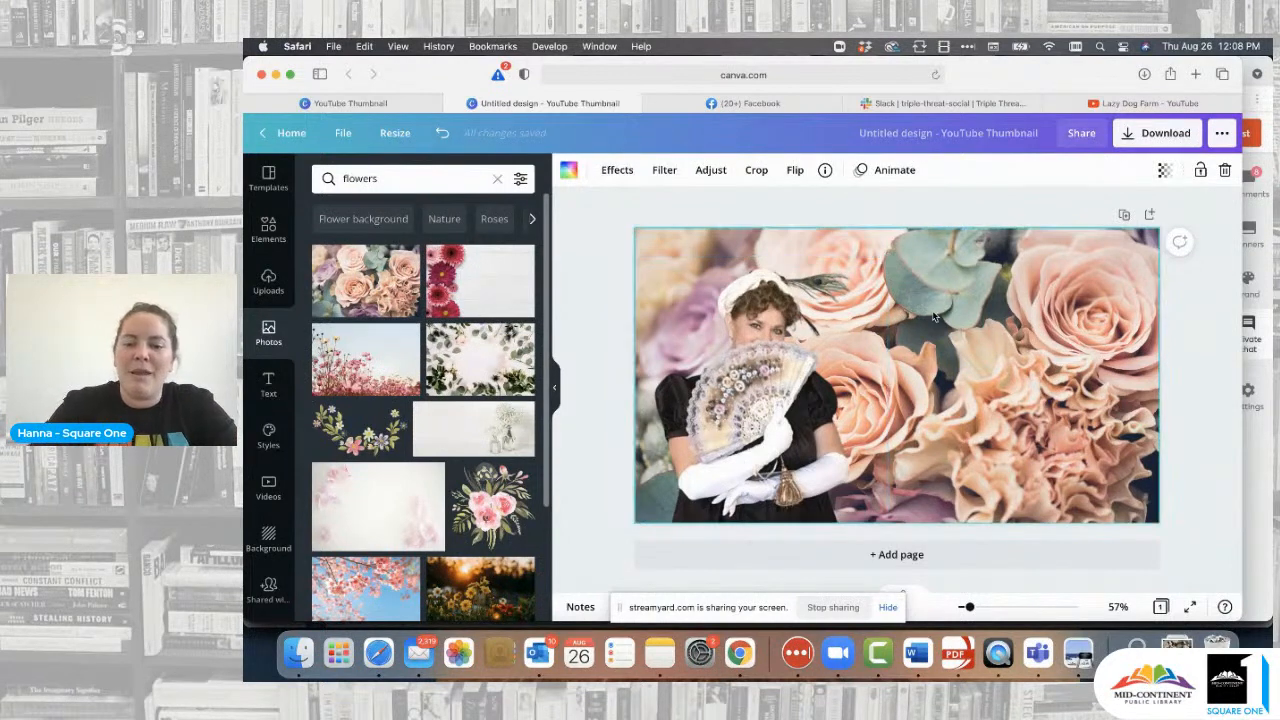
{"action": "key", "text": "Delete"}
{"action": "left_click_drag", "start_coordinate": [765, 352], "coordinate": [812, 348]}
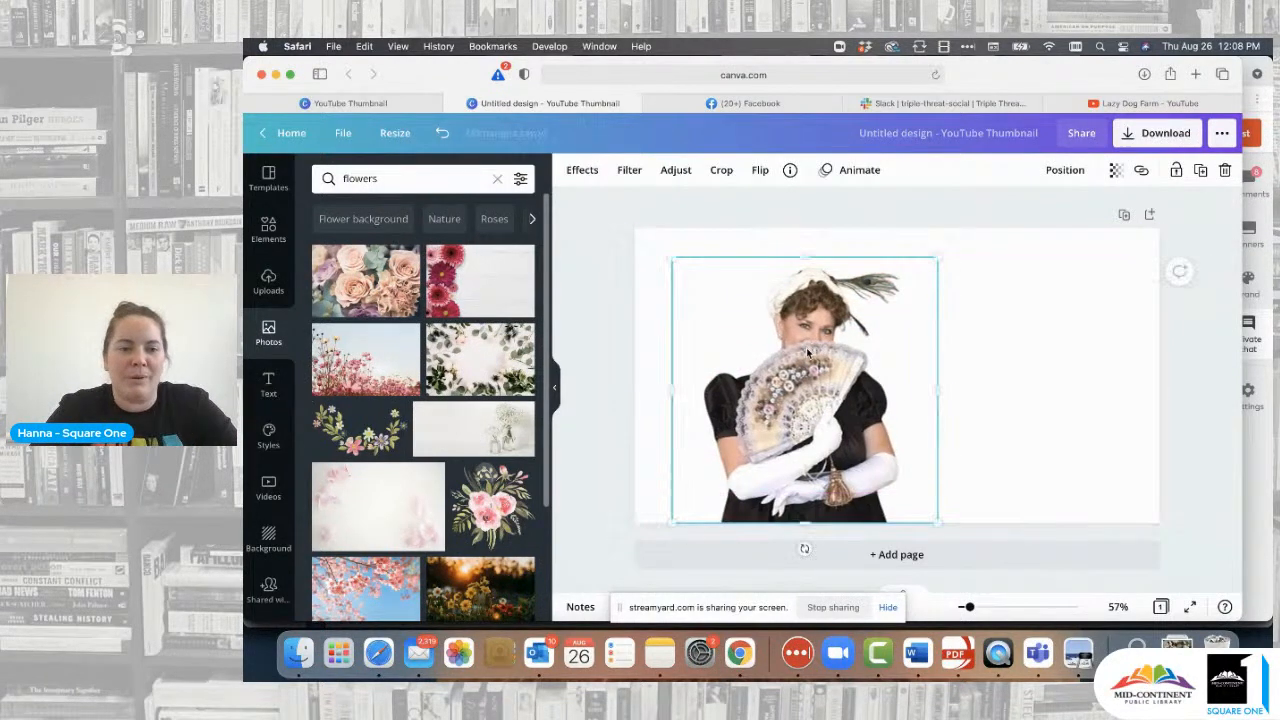
- Place the eucalyptus-and-white-roses photo as background and reposition the woman cut-out over it
{"action": "left_click_drag", "start_coordinate": [484, 360], "coordinate": [660, 336]}
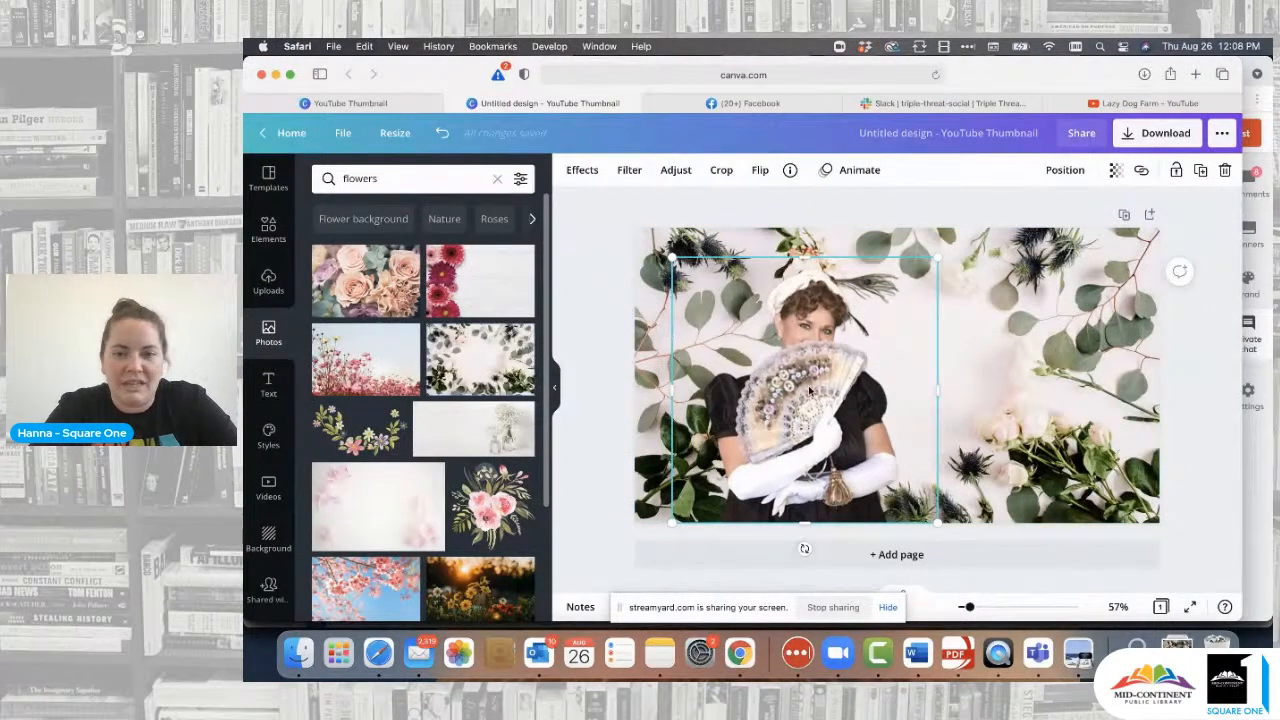
{"action": "left_click", "coordinate": [608, 371]}
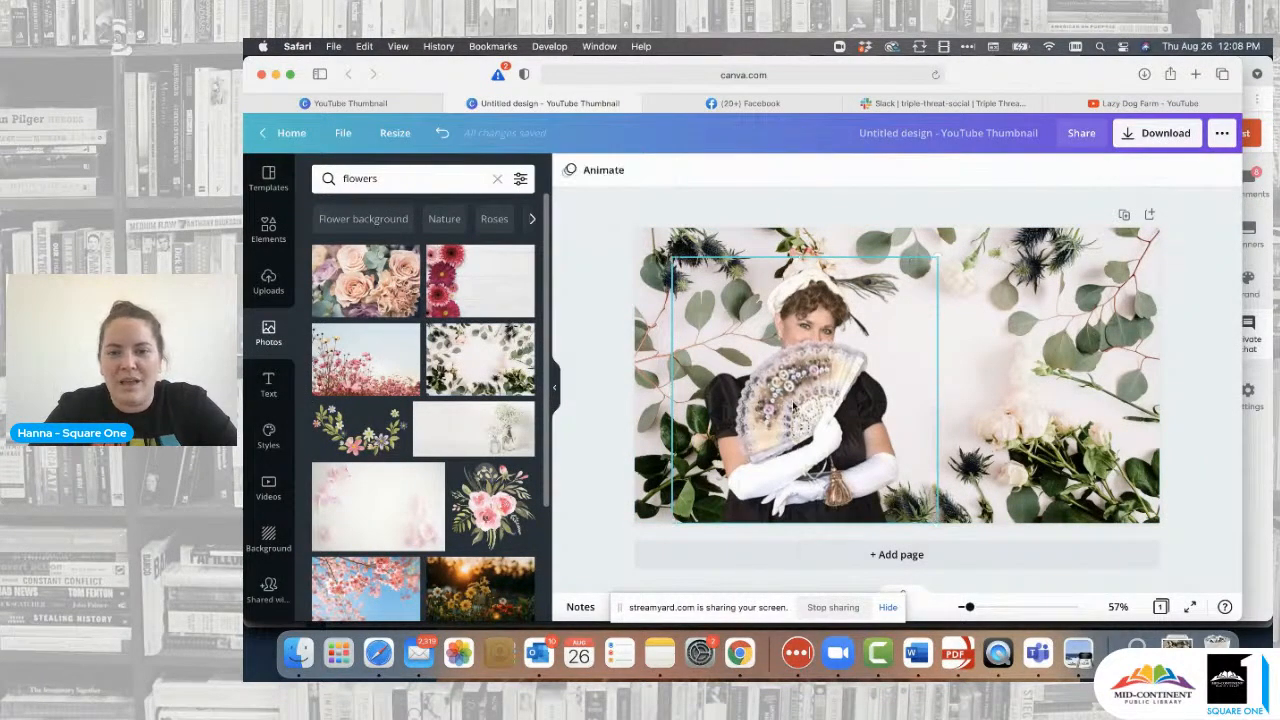
{"action": "left_click_drag", "start_coordinate": [795, 407], "coordinate": [873, 407]}
{"action": "left_click", "coordinate": [1181, 349]}
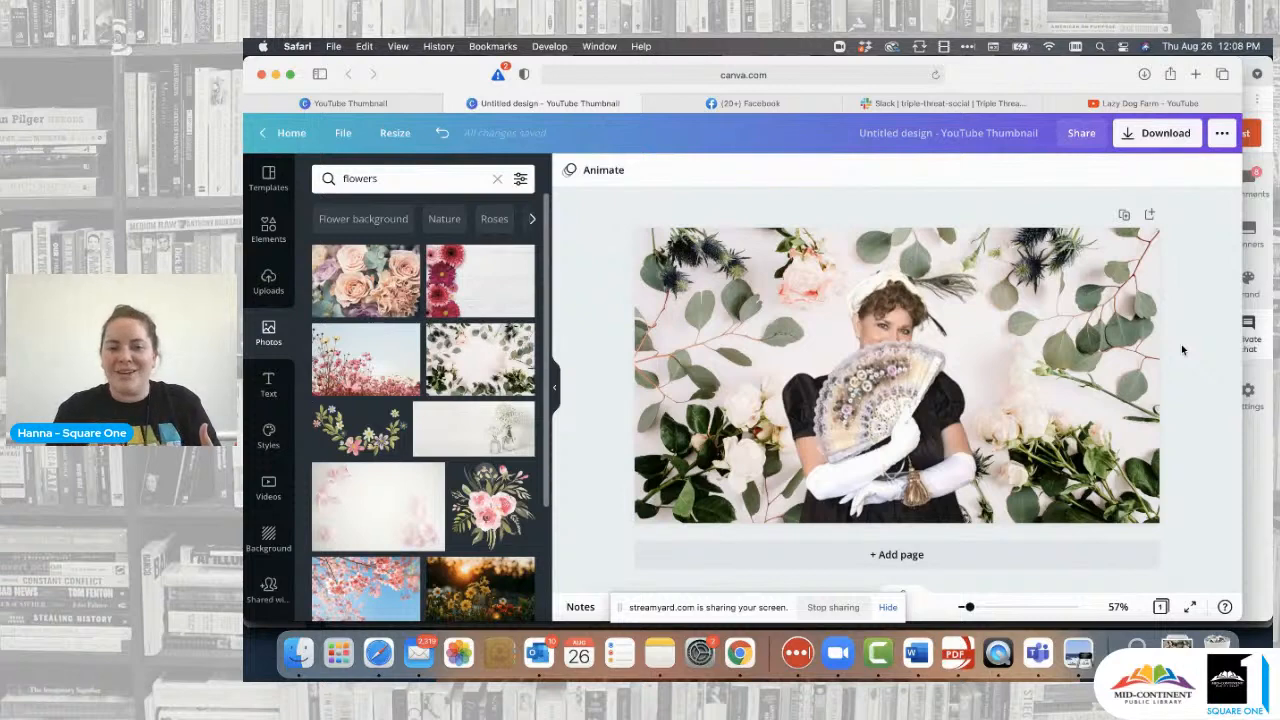
{"action": "left_click_drag", "start_coordinate": [916, 407], "coordinate": [828, 408]}
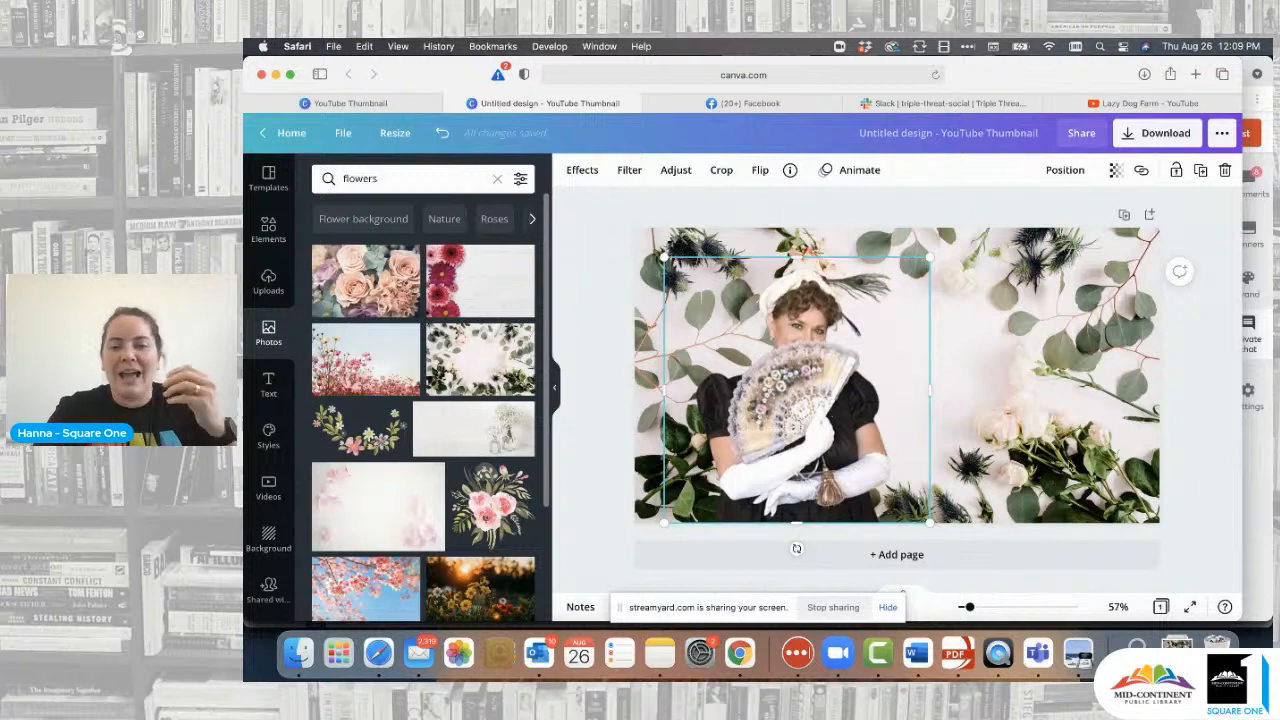
- Delete the eucalyptus background and try the pink wildflowers, then pink gerbera photos behind the woman
{"action": "left_click", "coordinate": [1050, 397]}
{"action": "key", "text": "Delete"}
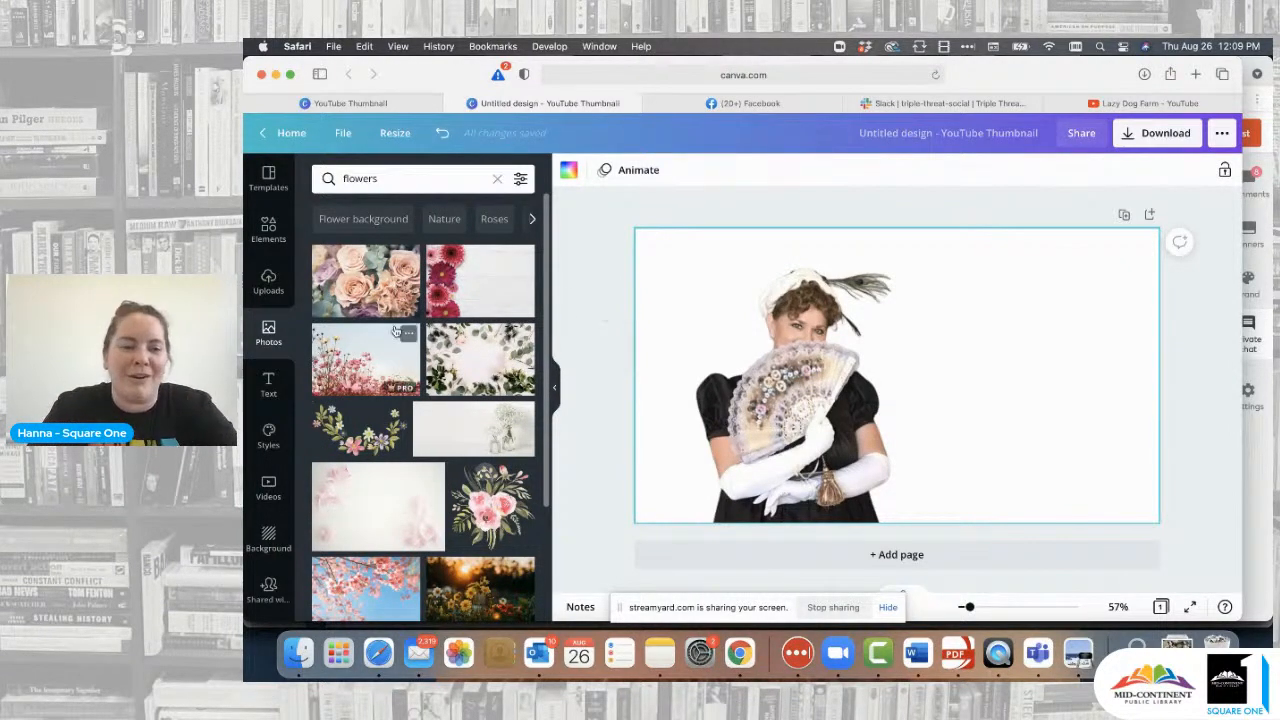
{"action": "left_click_drag", "start_coordinate": [362, 350], "coordinate": [643, 316]}
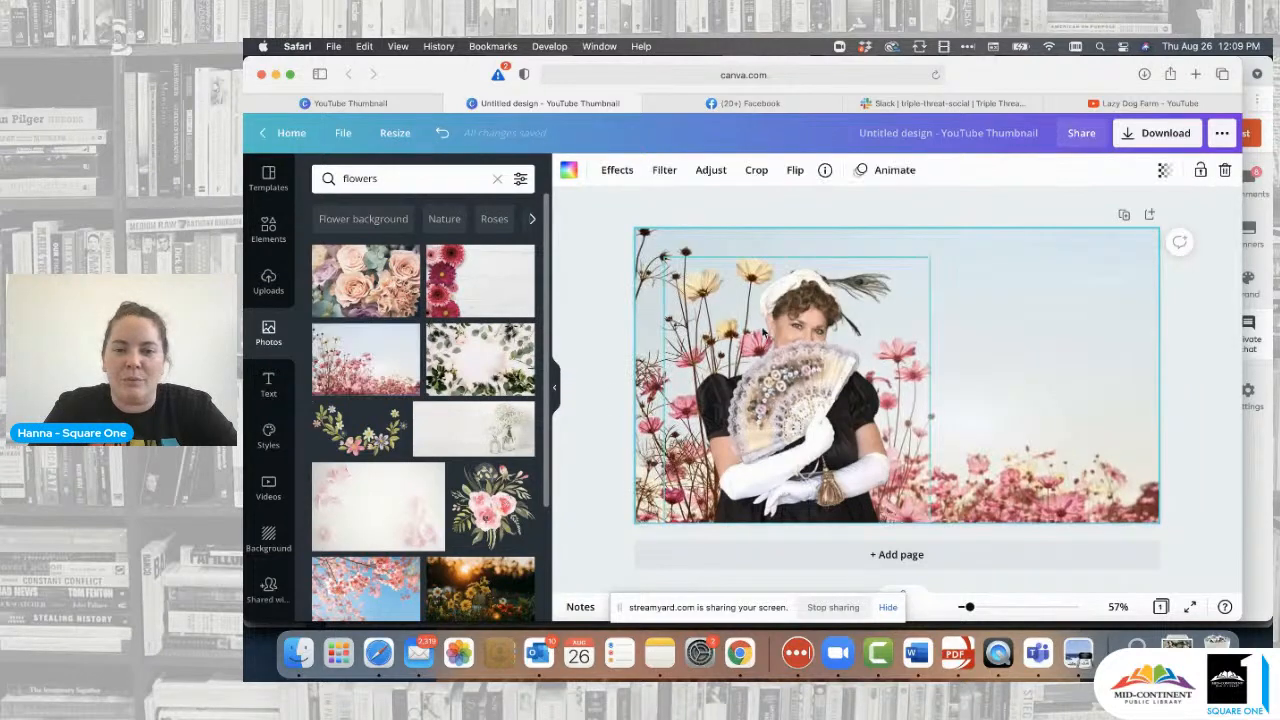
{"action": "left_click", "coordinate": [774, 382]}
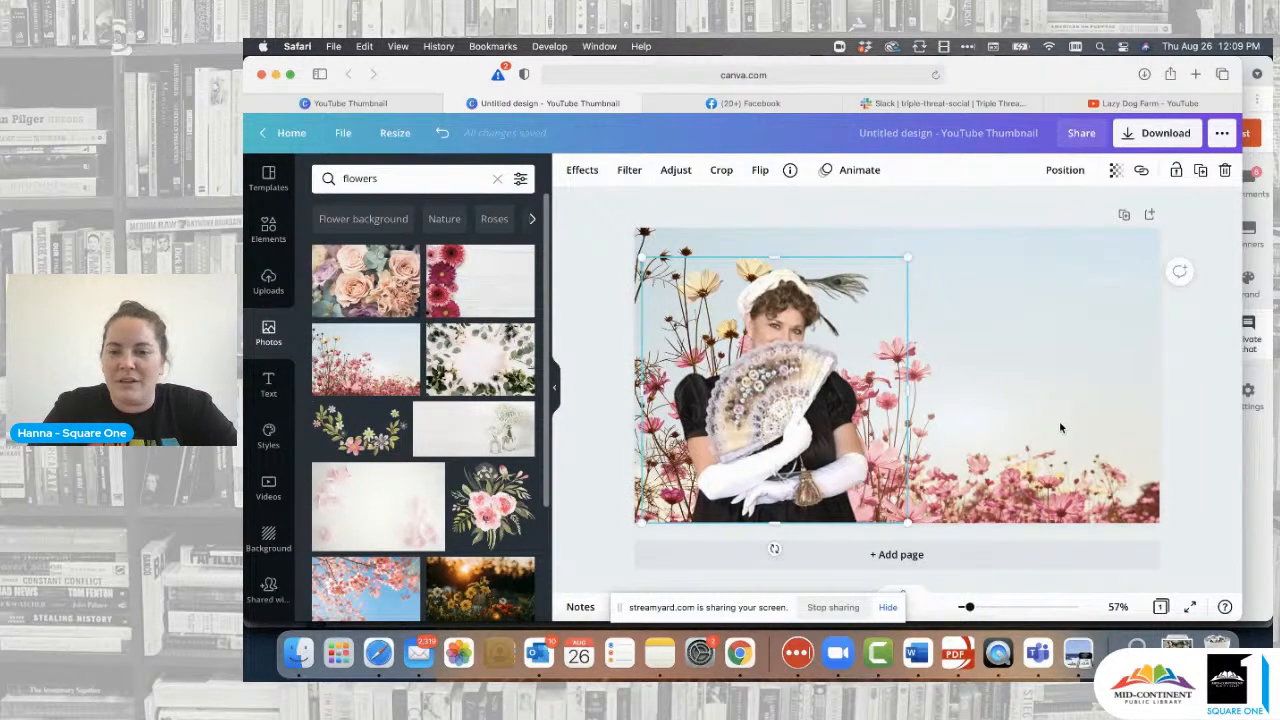
{"action": "left_click", "coordinate": [1201, 434]}
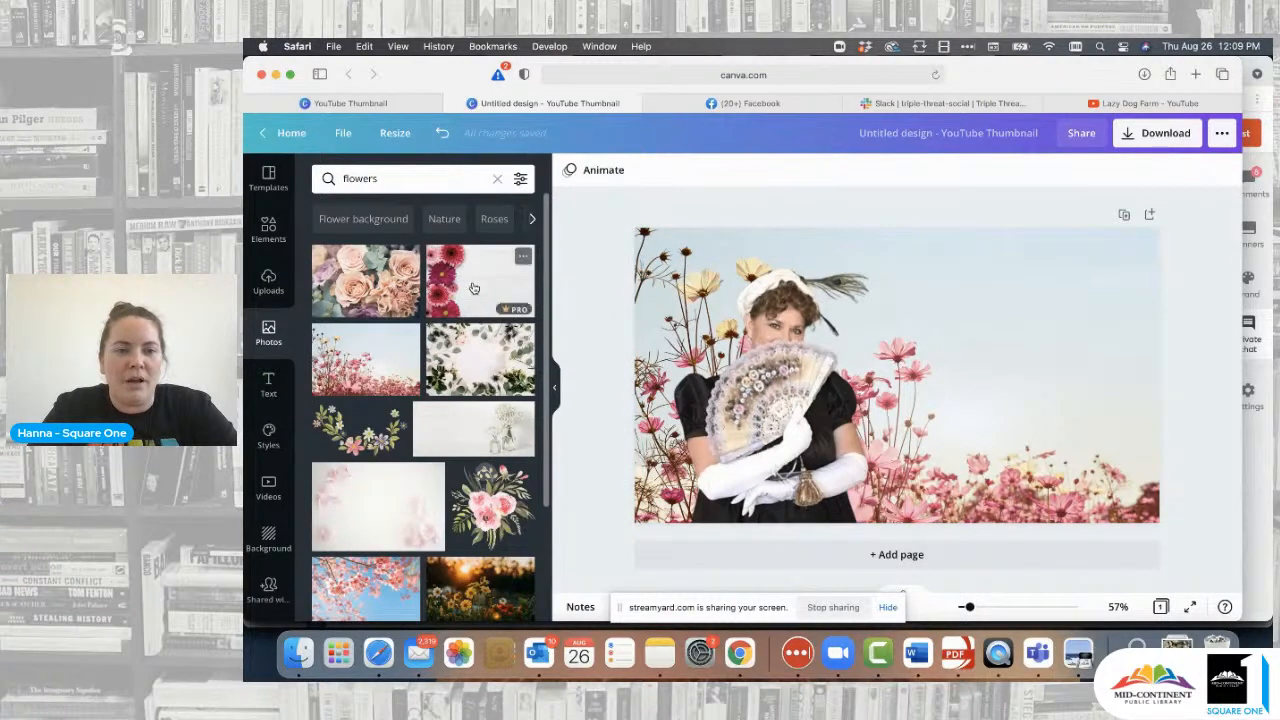
{"action": "left_click_drag", "start_coordinate": [474, 288], "coordinate": [637, 262]}
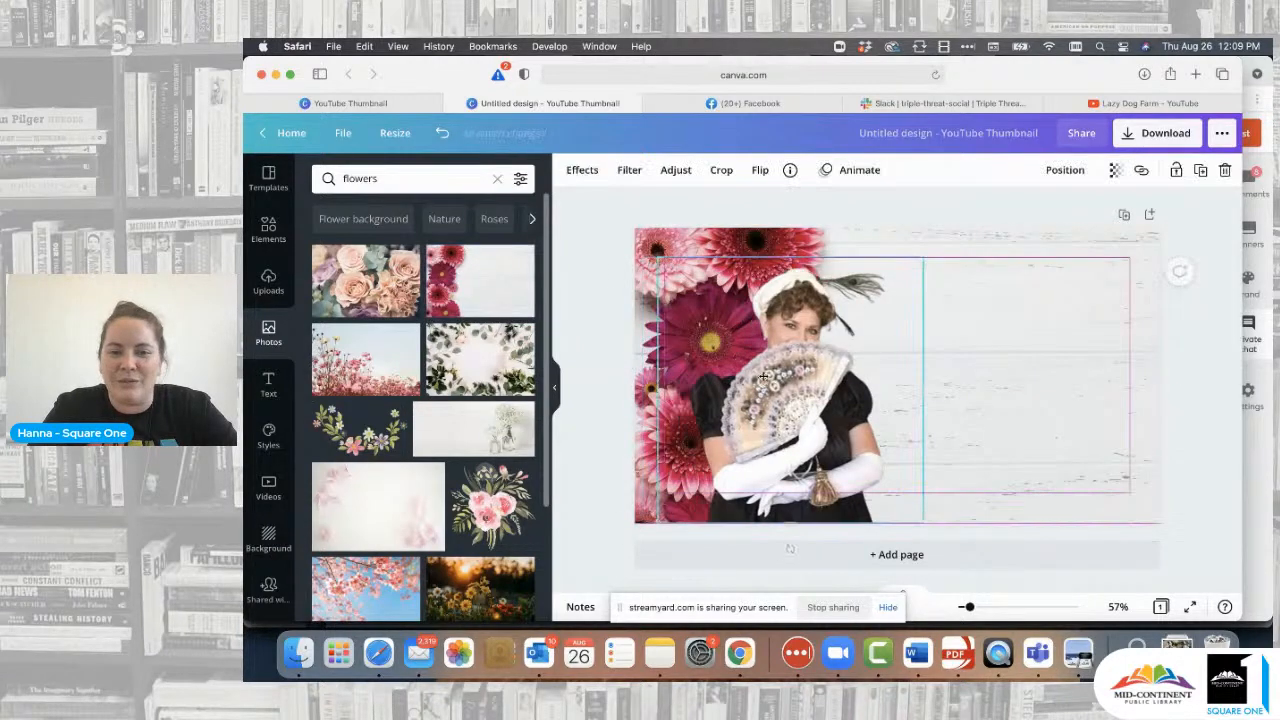
{"action": "left_click_drag", "start_coordinate": [763, 376], "coordinate": [773, 381]}
{"action": "left_click", "coordinate": [1195, 374]}
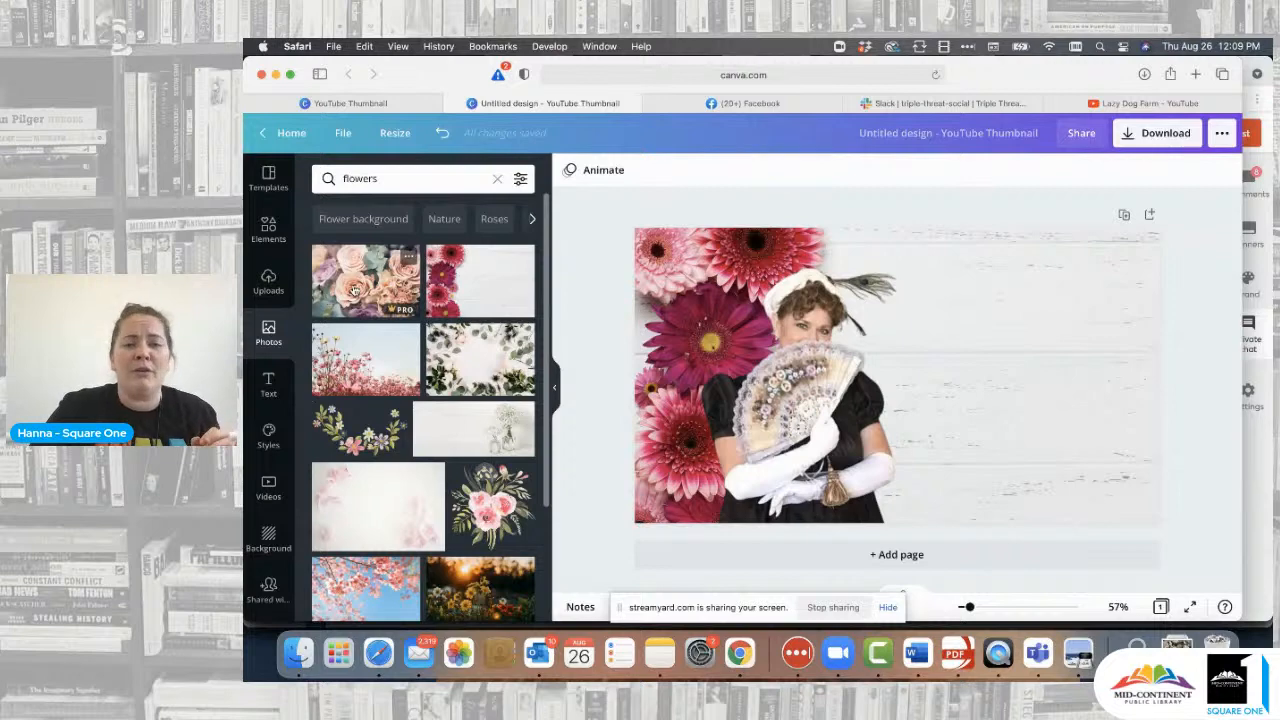
- Try the cherry-blossom photo as background and reposition the woman over it
{"action": "scroll", "coordinate": [390, 428], "scroll_direction": "down", "scroll_amount": 1}
{"action": "scroll", "coordinate": [390, 428], "scroll_direction": "down", "scroll_amount": 5}
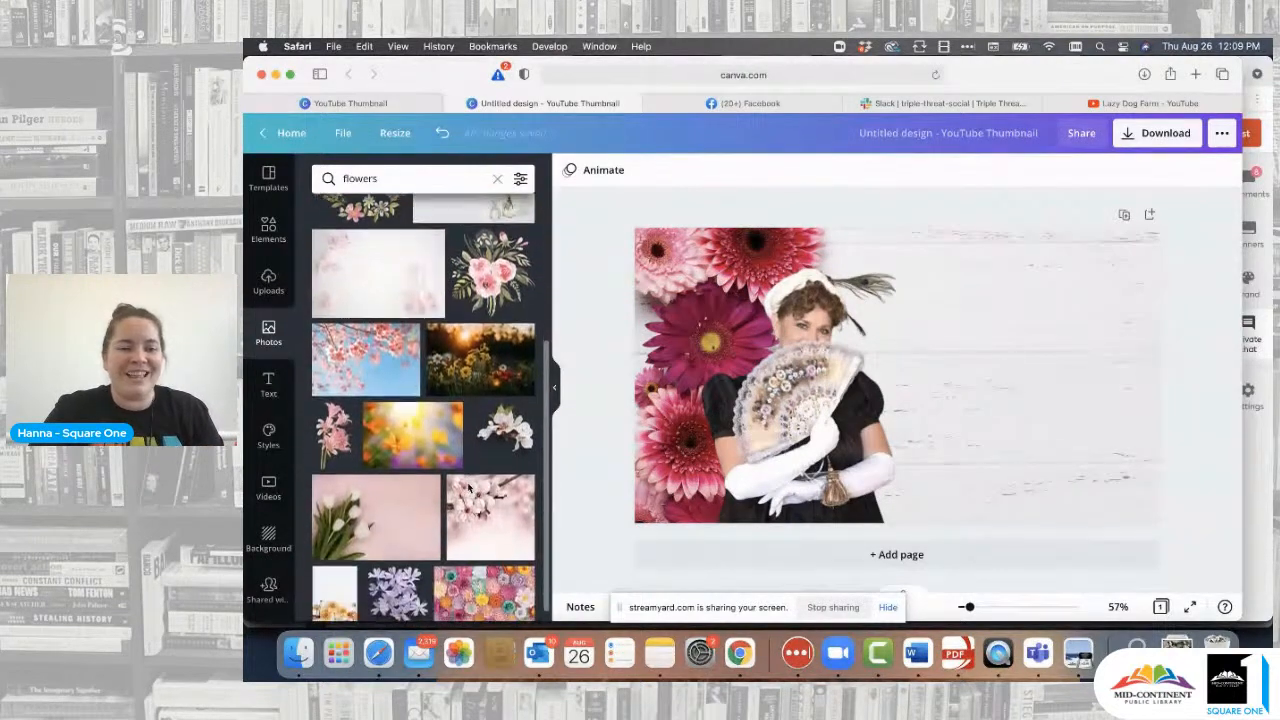
{"action": "left_click_drag", "start_coordinate": [487, 524], "coordinate": [648, 315]}
{"action": "left_click_drag", "start_coordinate": [812, 403], "coordinate": [762, 398]}
- Put the pink gerbera photo back as background and nudge the woman cut-out slightly right
{"action": "scroll", "coordinate": [445, 310], "scroll_direction": "up", "scroll_amount": 2}
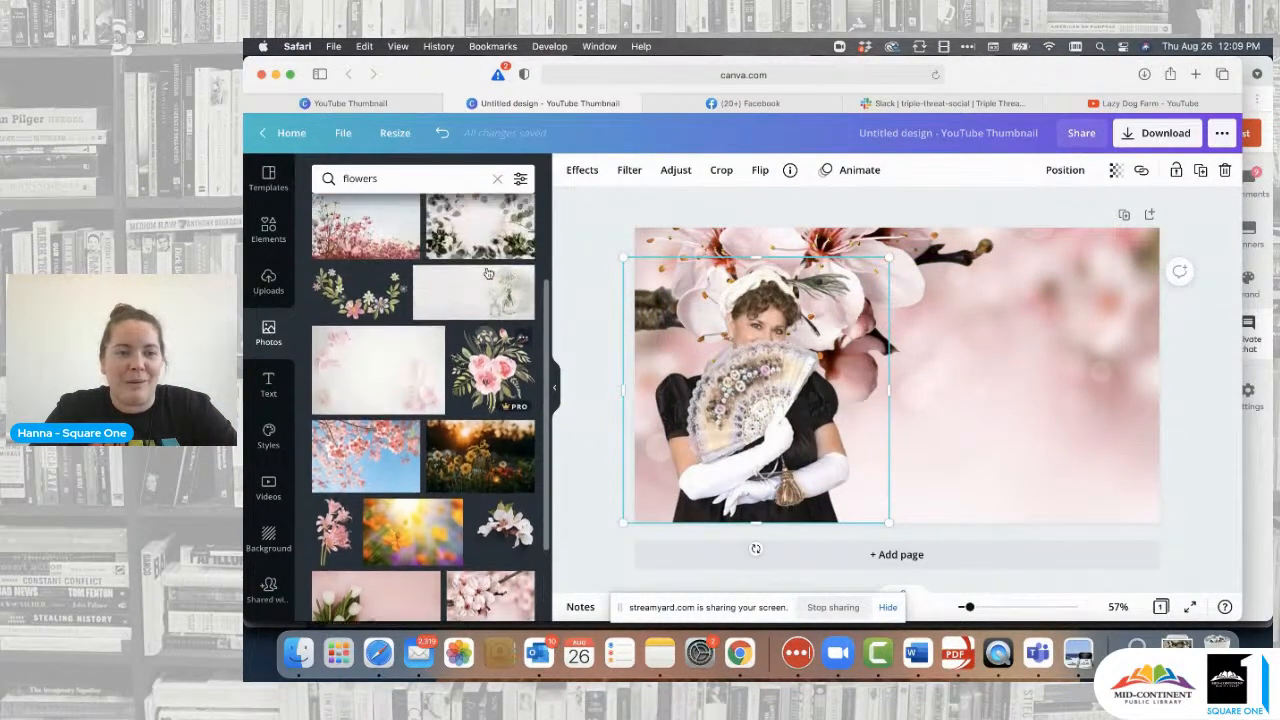
{"action": "scroll", "coordinate": [455, 300], "scroll_direction": "up", "scroll_amount": 1}
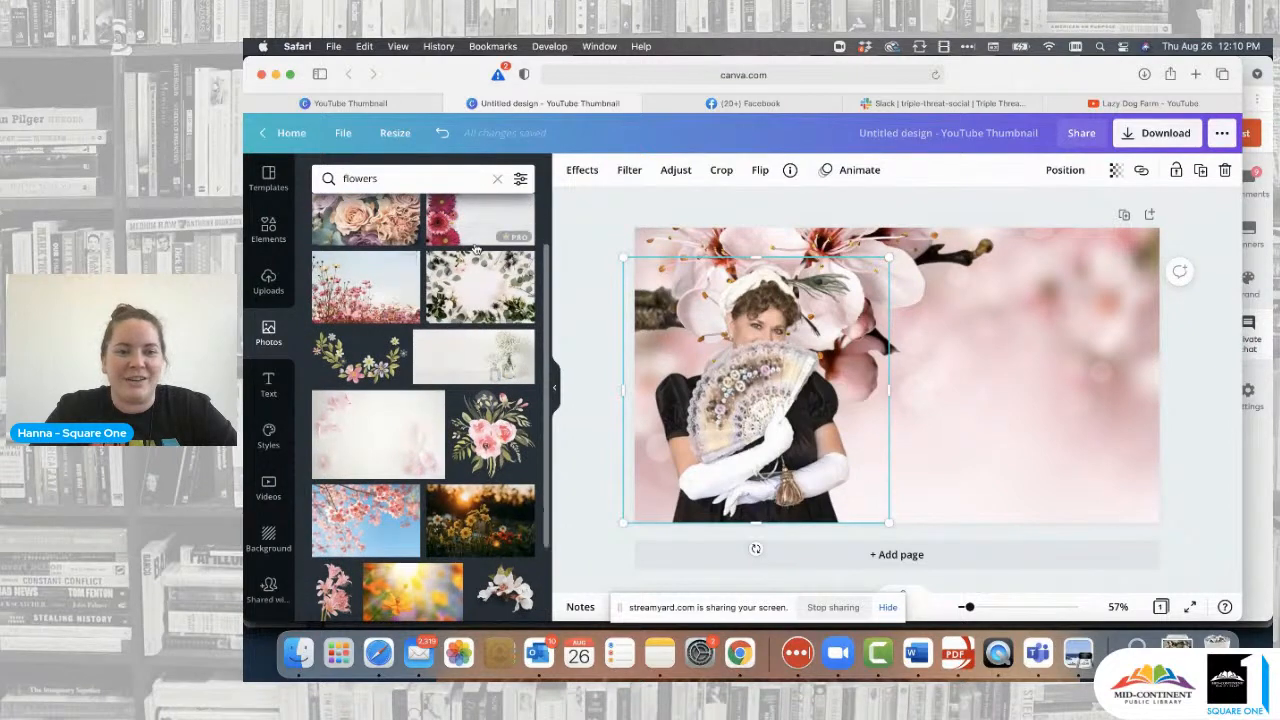
{"action": "left_click", "coordinate": [488, 211]}
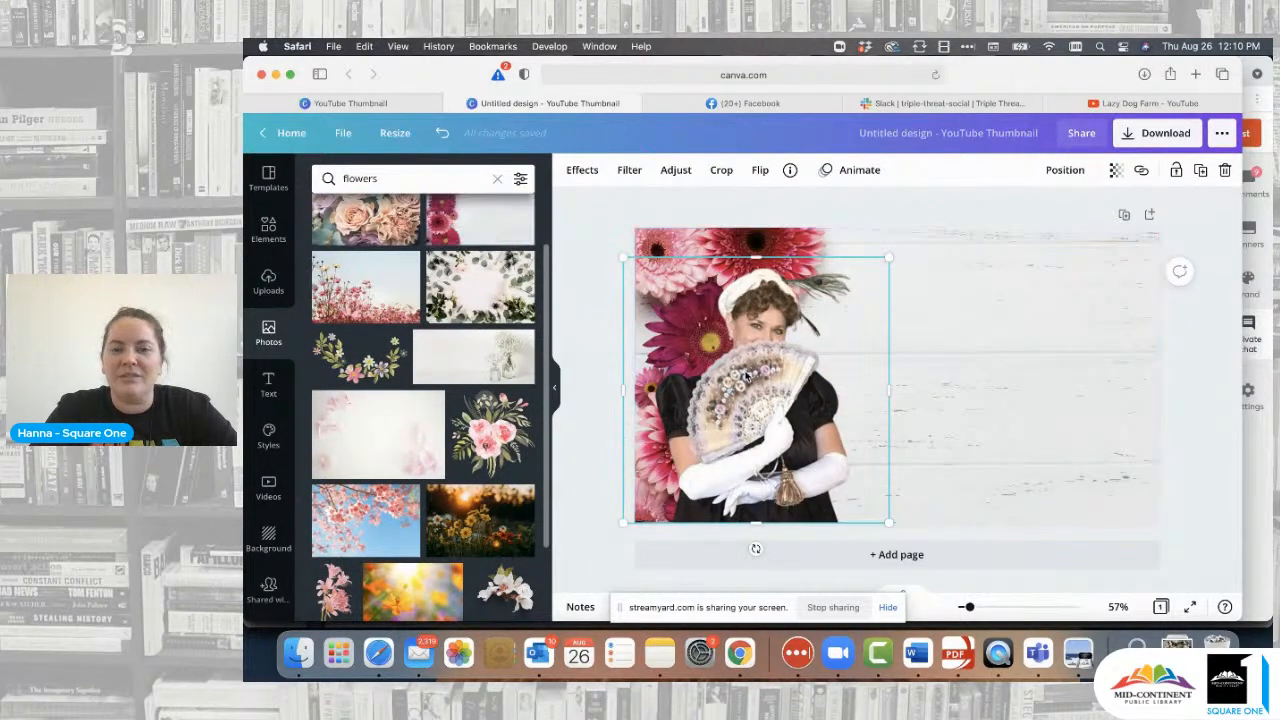
{"action": "left_click_drag", "start_coordinate": [747, 376], "coordinate": [781, 372]}
{"action": "left_click", "coordinate": [1192, 362]}
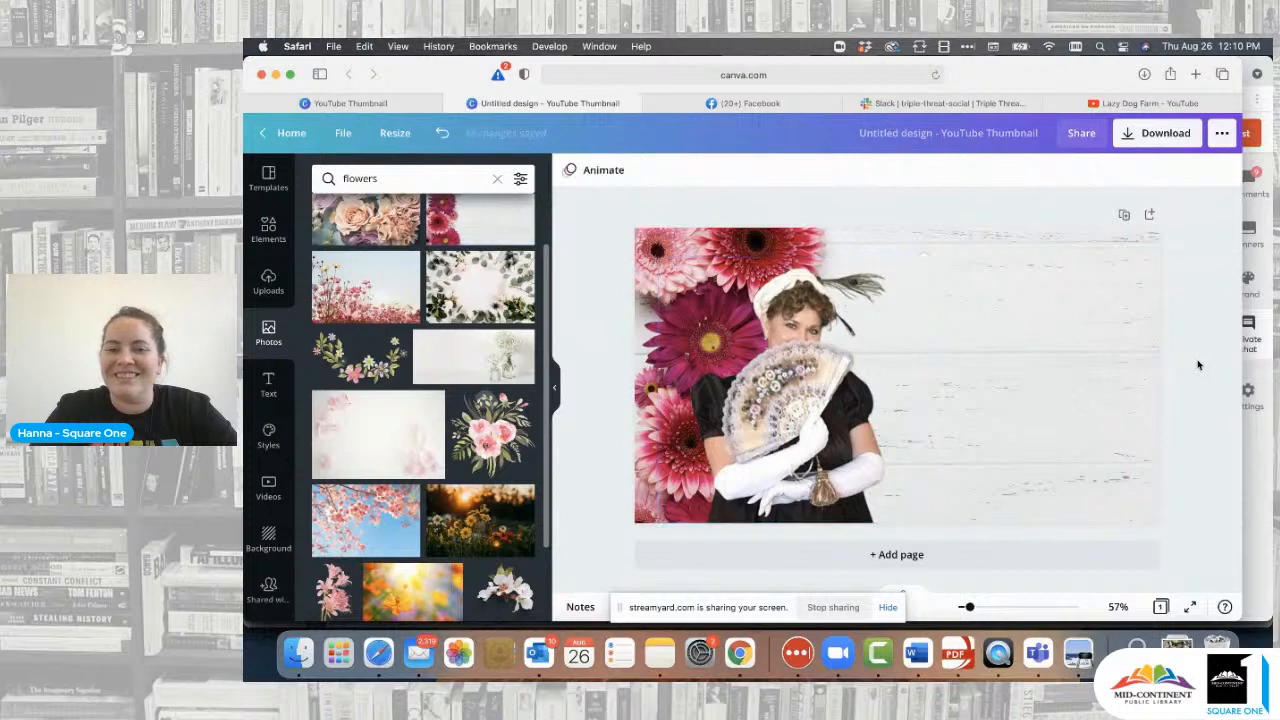
{"action": "left_click", "coordinate": [806, 370]}
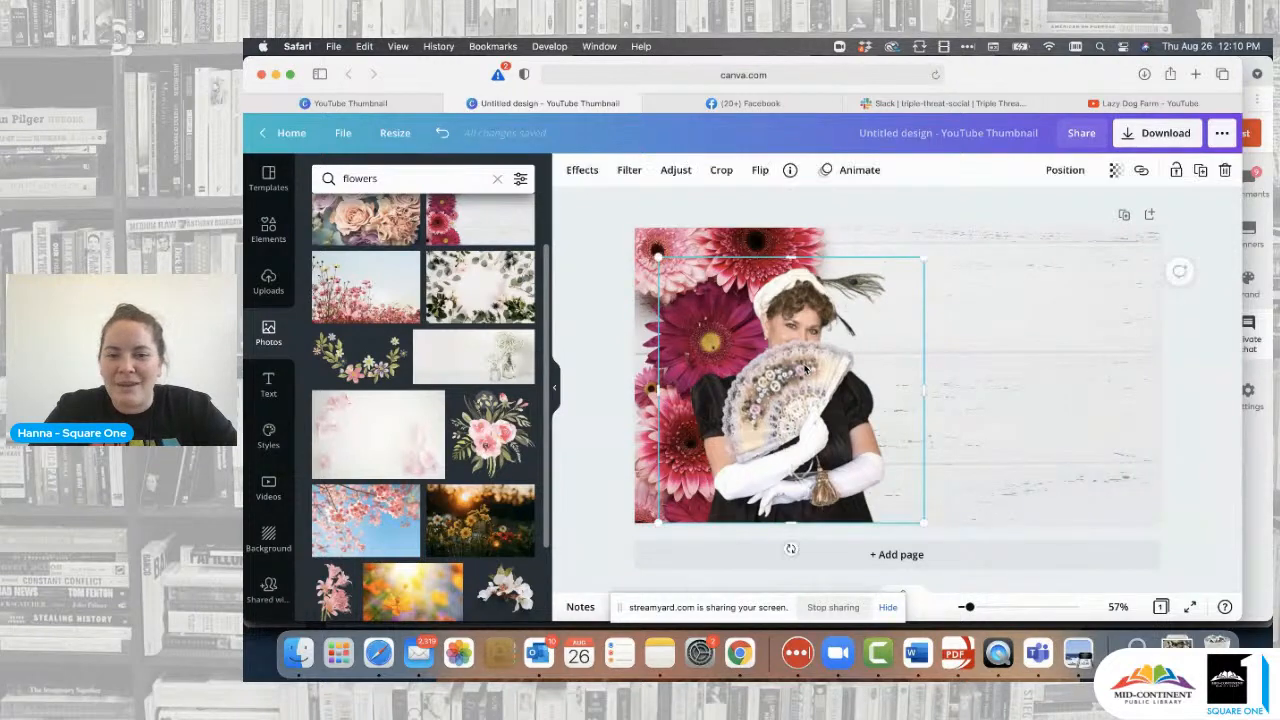
{"action": "left_click", "coordinate": [582, 254]}
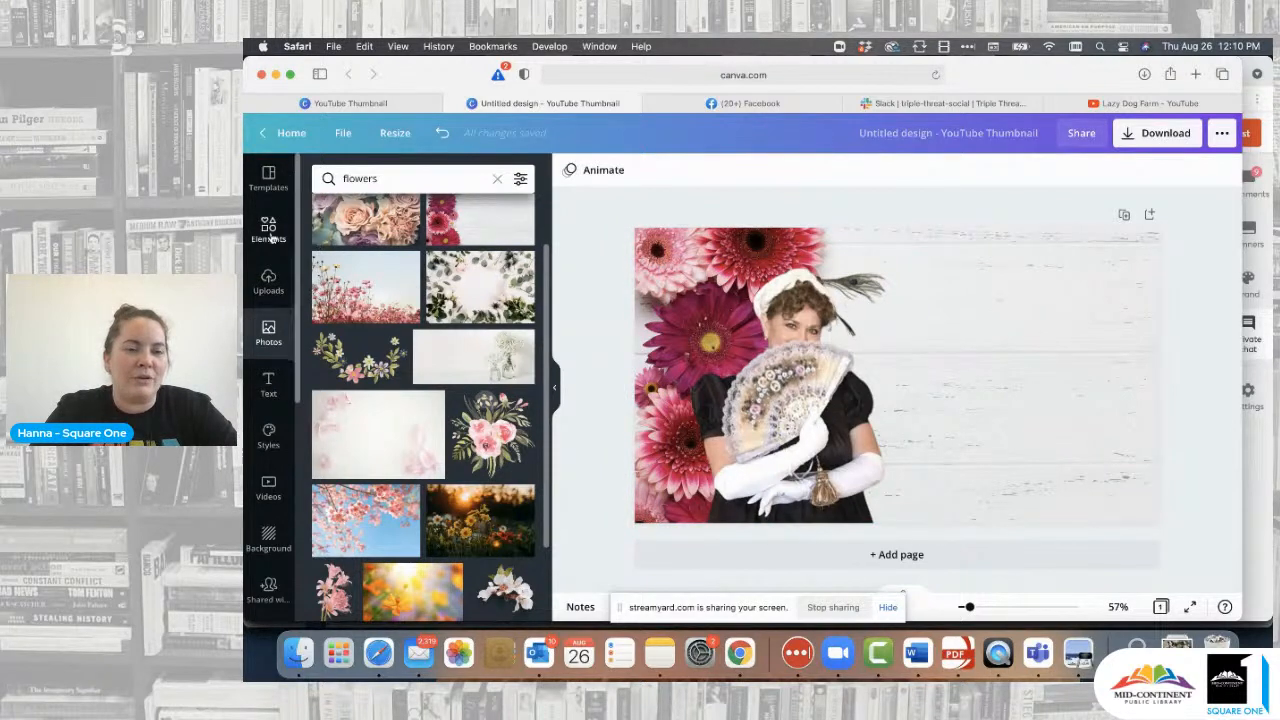
- Add a default 'Add a heading' text box and drag it onto the page's right half
{"action": "left_click", "coordinate": [268, 385]}
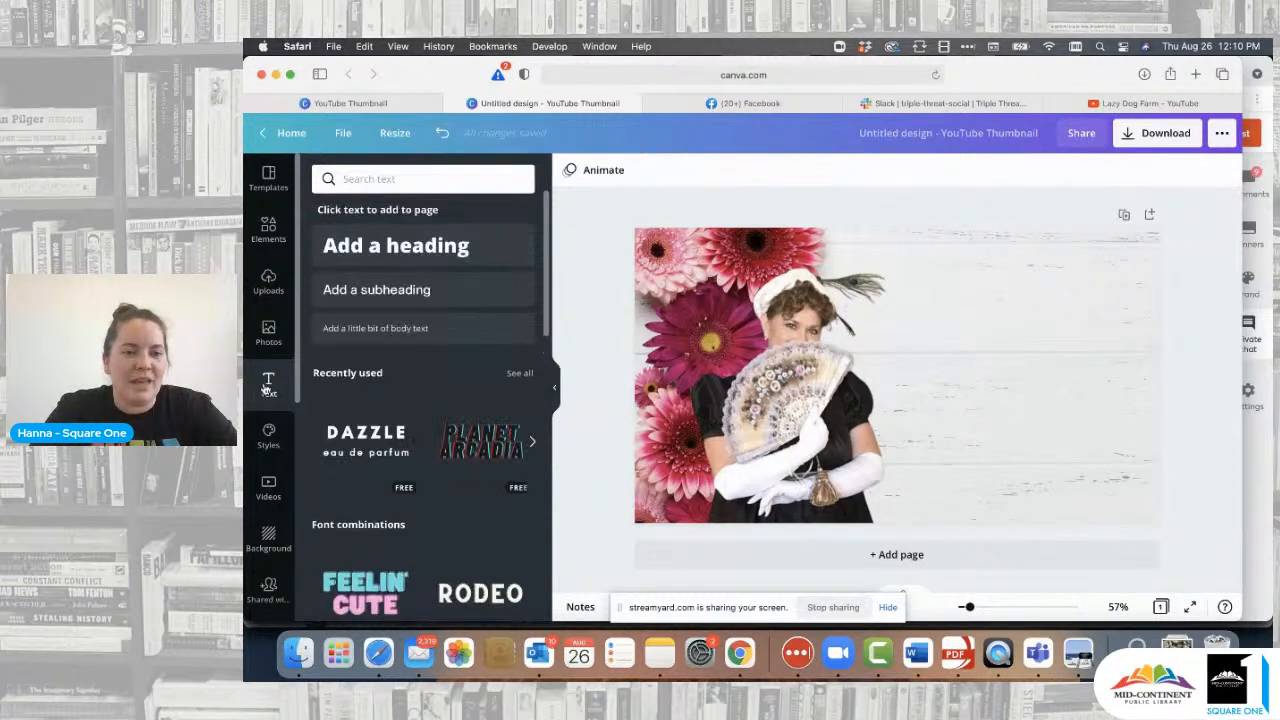
{"action": "left_click", "coordinate": [392, 250]}
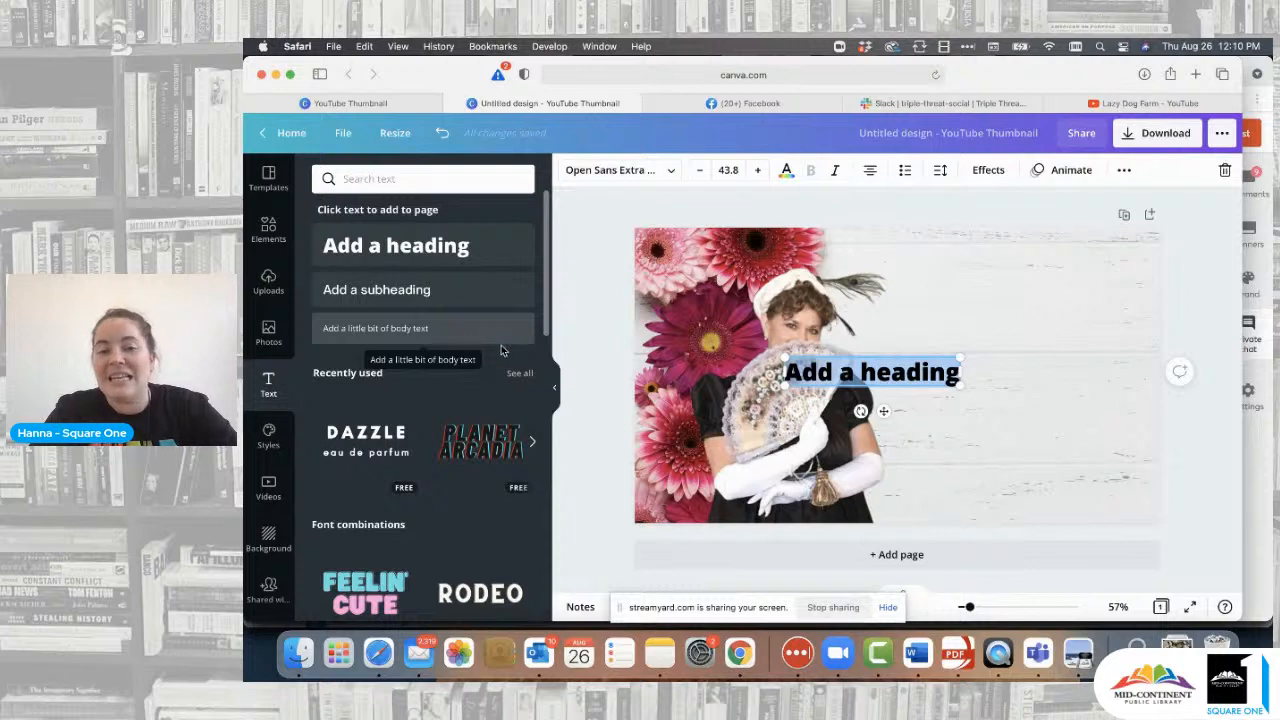
{"action": "left_click", "coordinate": [570, 279]}
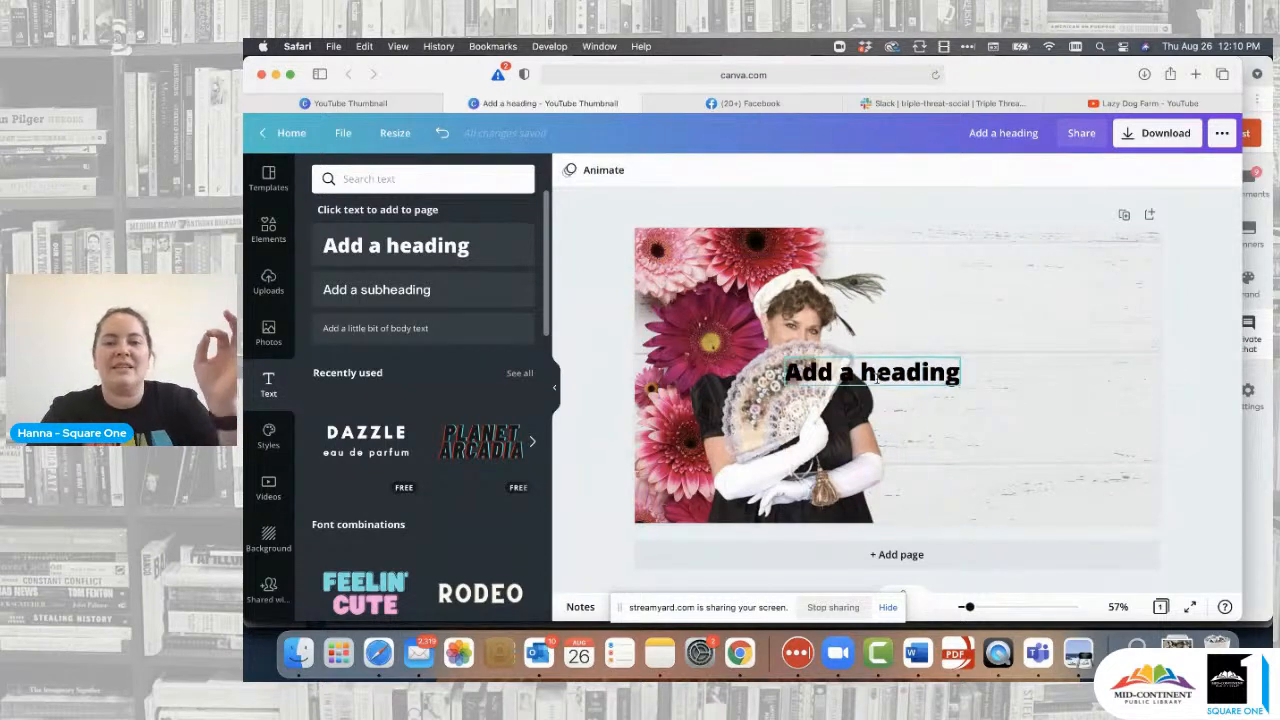
{"action": "left_click_drag", "start_coordinate": [896, 375], "coordinate": [1005, 366]}
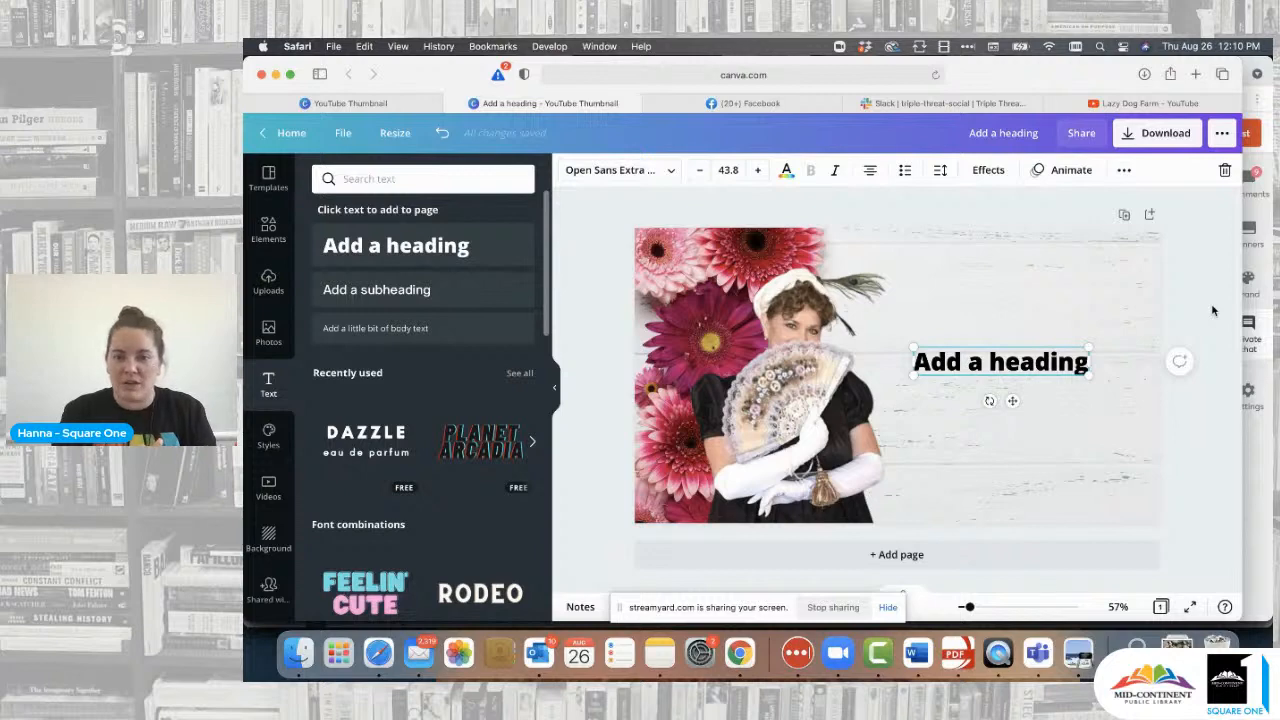
- Change the heading to 'The Art of the Fan in Regency Romance' and move it slightly up
{"action": "double_click", "coordinate": [1032, 359]}
{"action": "type", "text": "Th"}
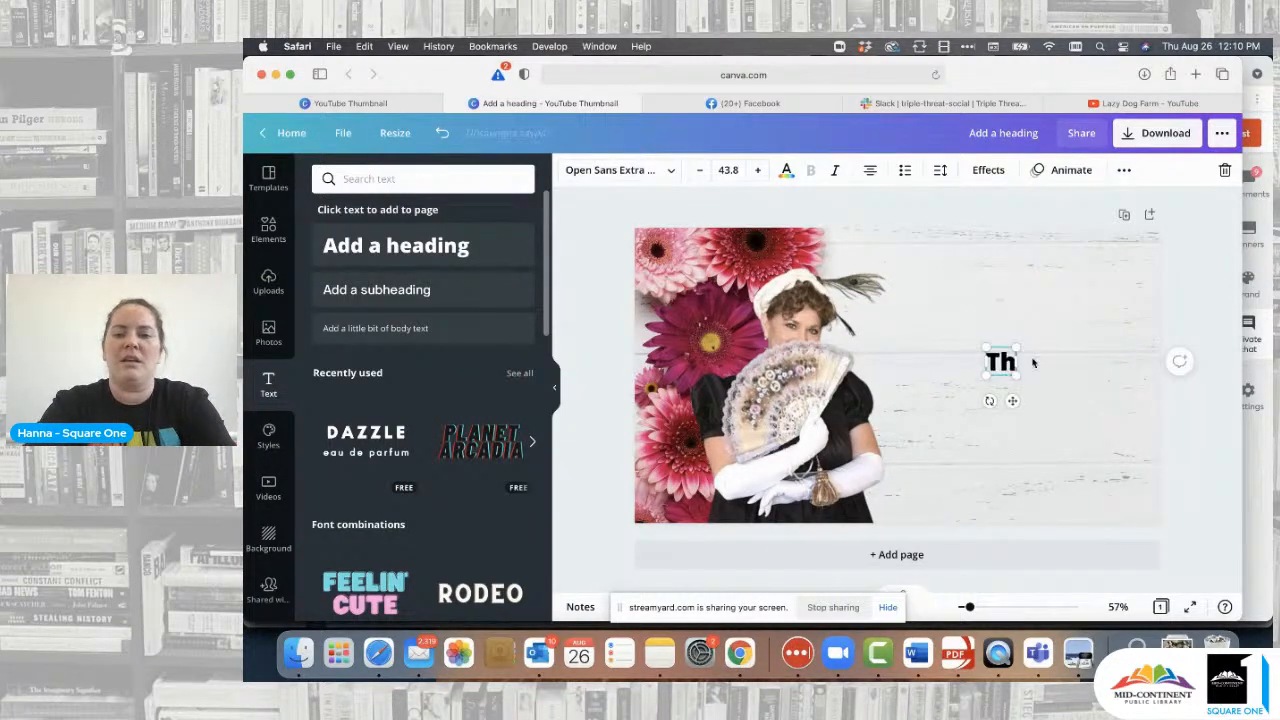
{"action": "type", "text": "e Art of the"}
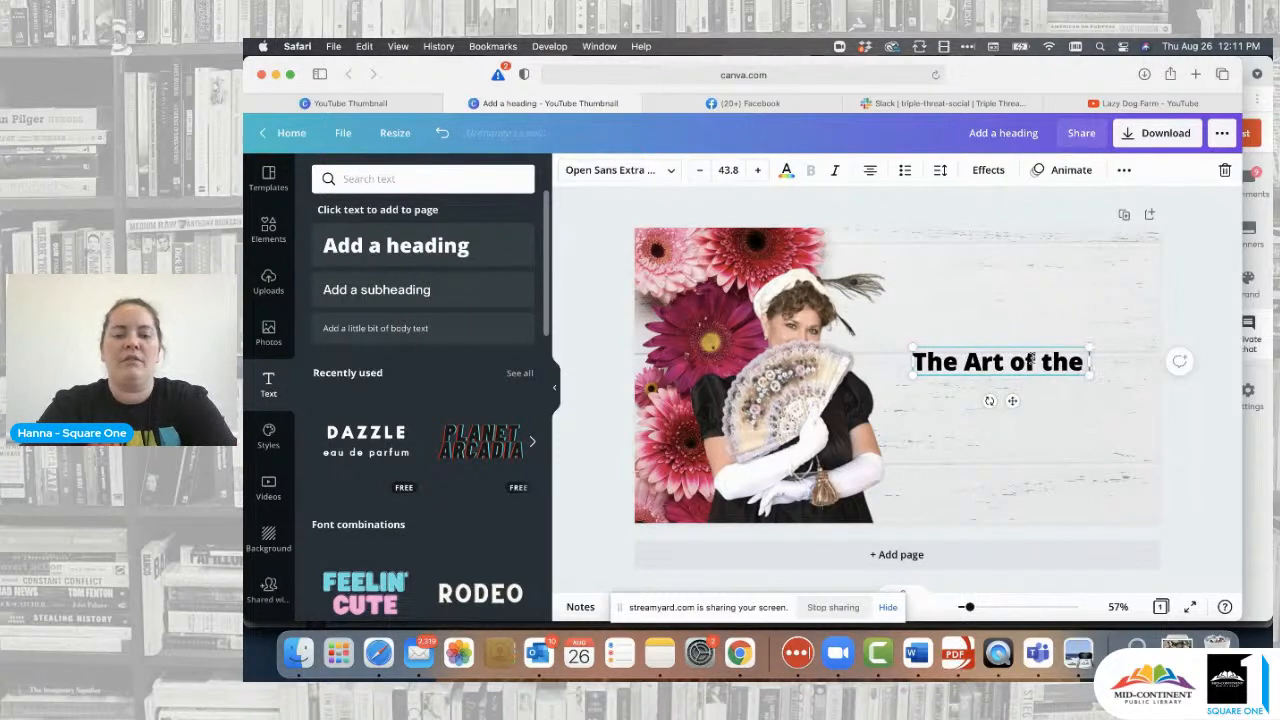
{"action": "type", "text": " Fan in R"}
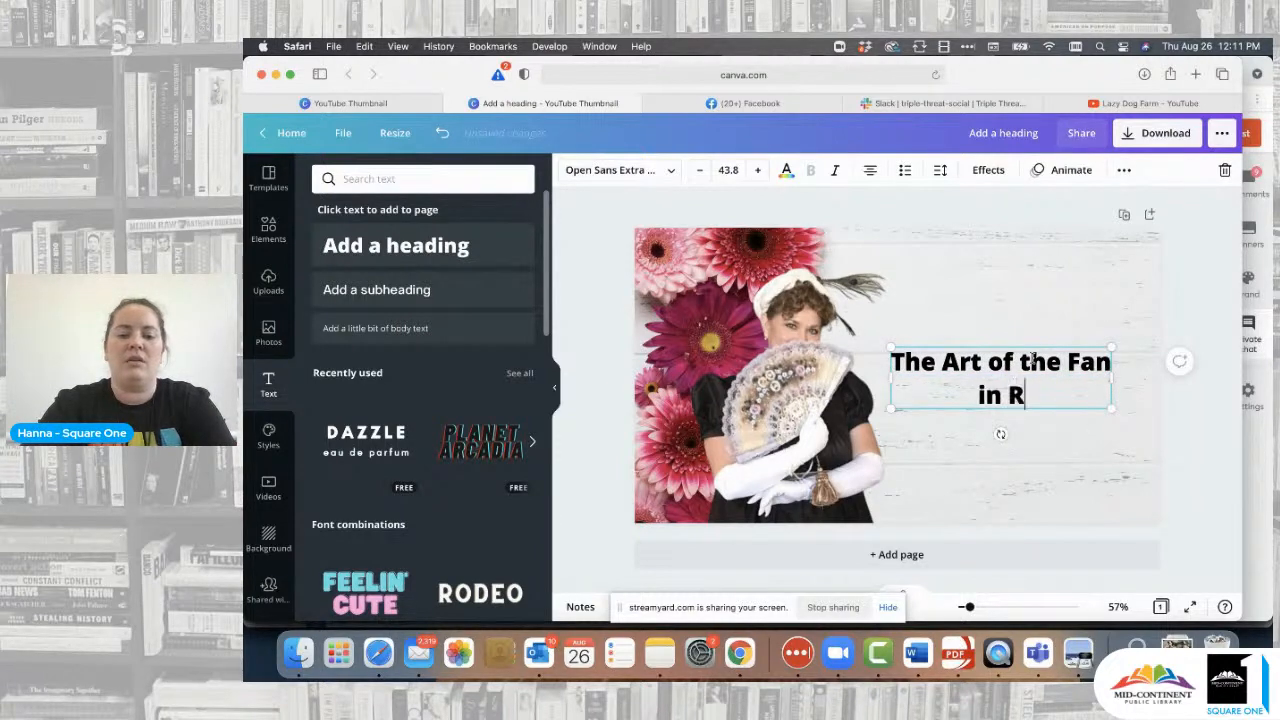
{"action": "type", "text": "egency Romance"}
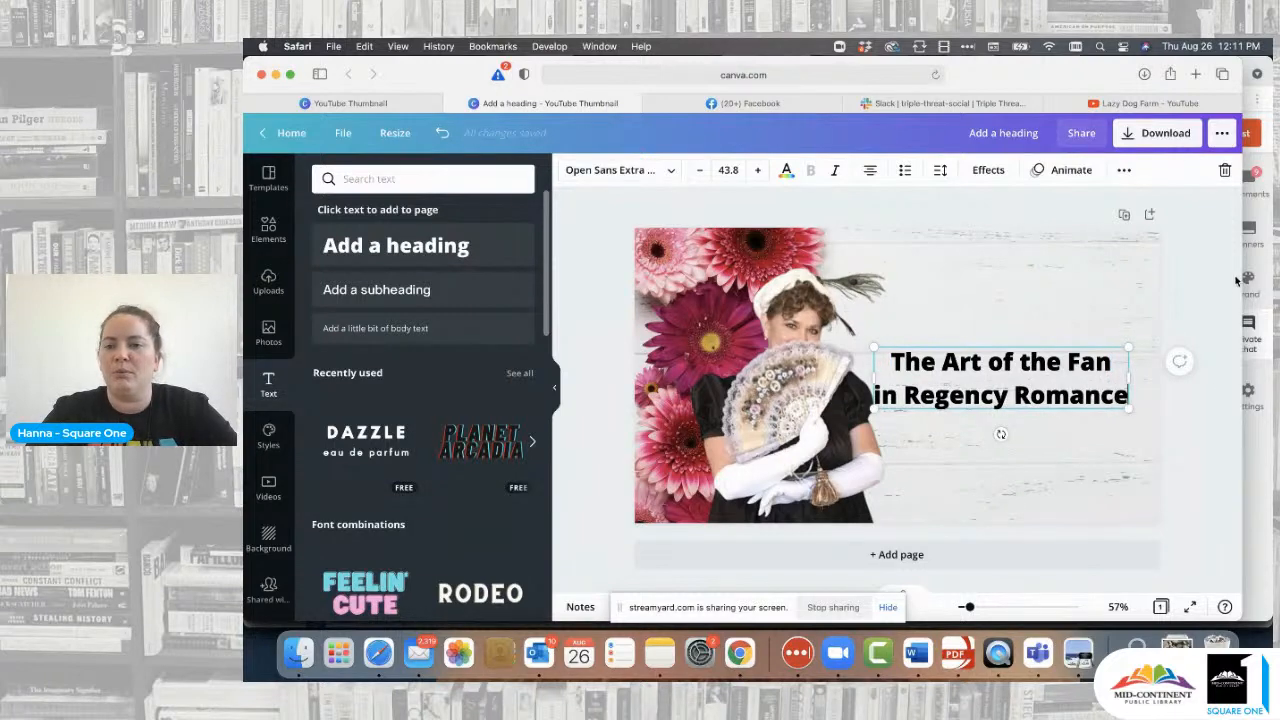
{"action": "left_click", "coordinate": [1133, 378]}
{"action": "left_click", "coordinate": [1106, 363]}
{"action": "mouse_move", "coordinate": [1048, 378]}
{"action": "left_mouse_down"}
{"action": "mouse_move", "coordinate": [1065, 328]}
{"action": "mouse_move", "coordinate": [1043, 365]}
{"action": "left_mouse_up"}
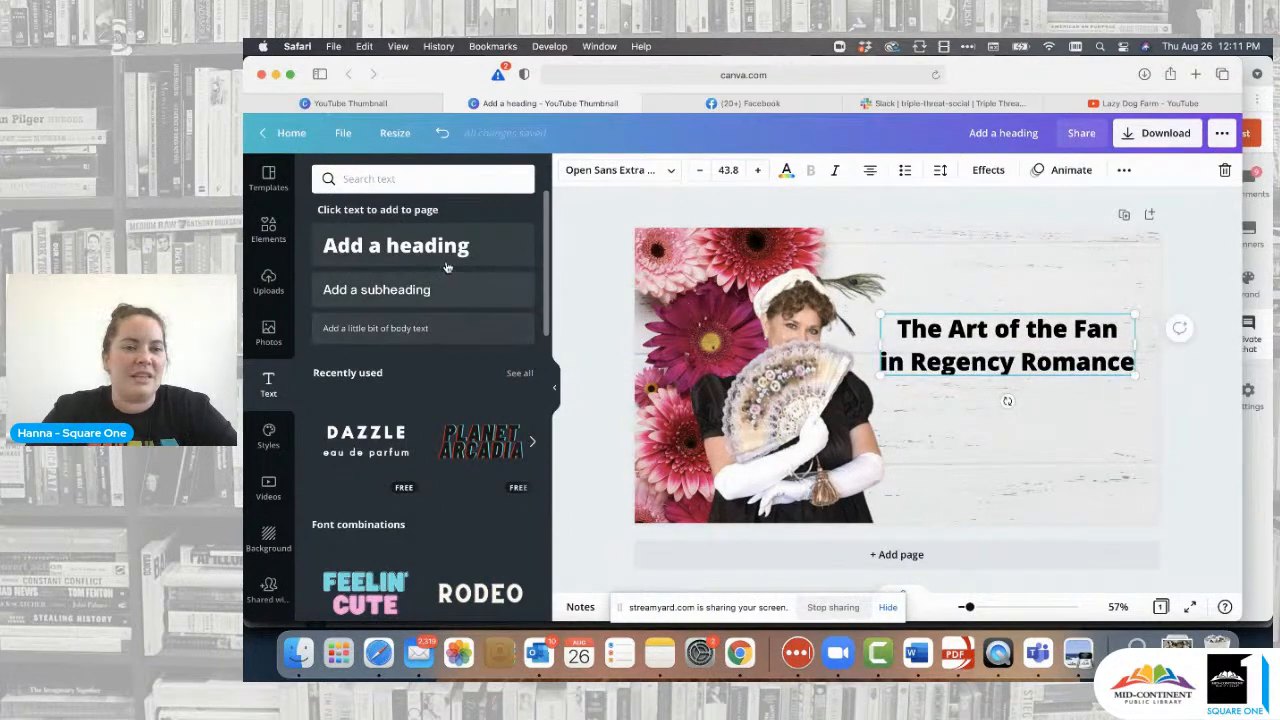
{"action": "left_click", "coordinate": [1060, 430]}
{"action": "left_click", "coordinate": [1108, 352]}
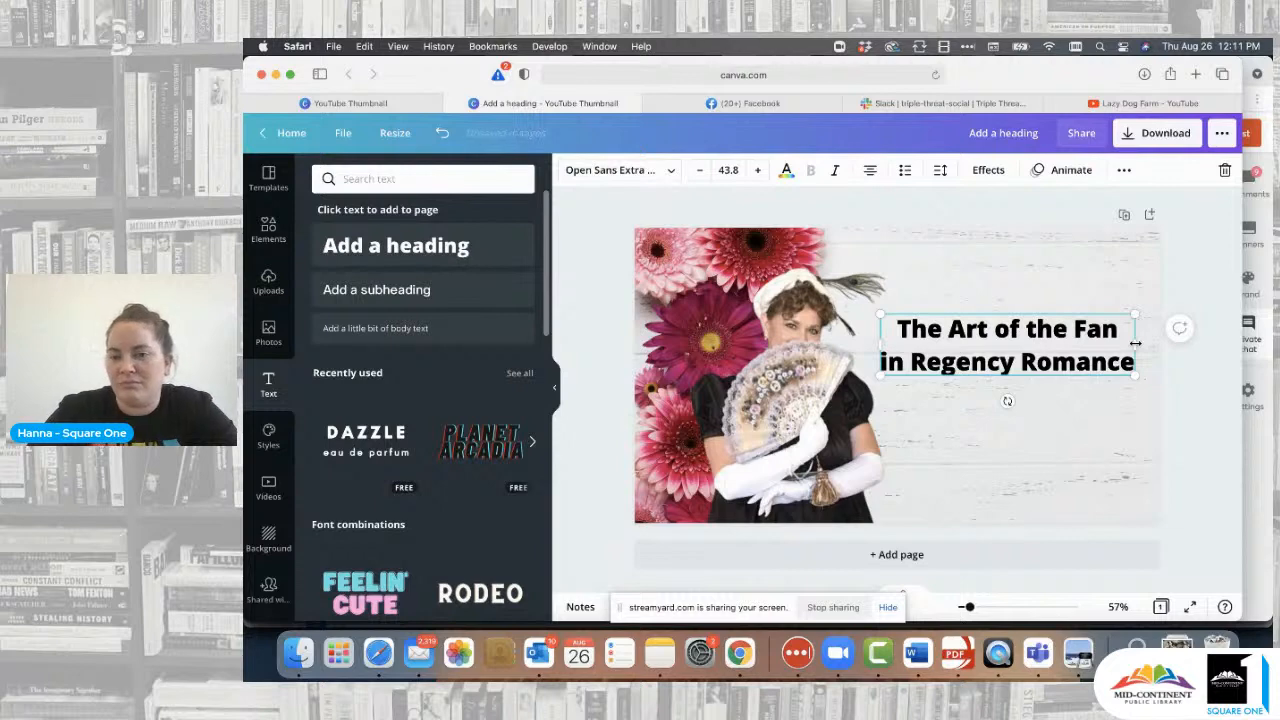
- Set the heading to the Pony Club calligraphy font, enlarge it to 63.6, and keep it inside the page
{"action": "left_click", "coordinate": [671, 175]}
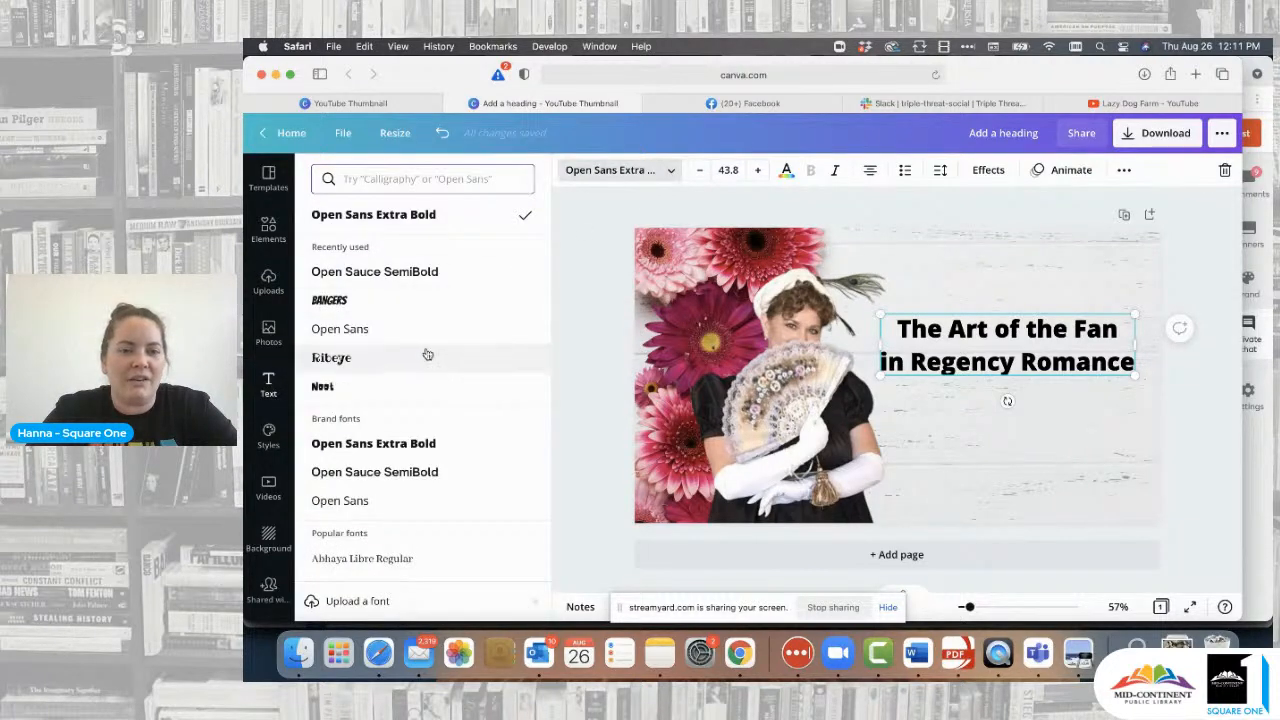
{"action": "scroll", "coordinate": [427, 354], "scroll_direction": "down", "scroll_amount": 3}
{"action": "scroll", "coordinate": [427, 354], "scroll_direction": "down", "scroll_amount": 5}
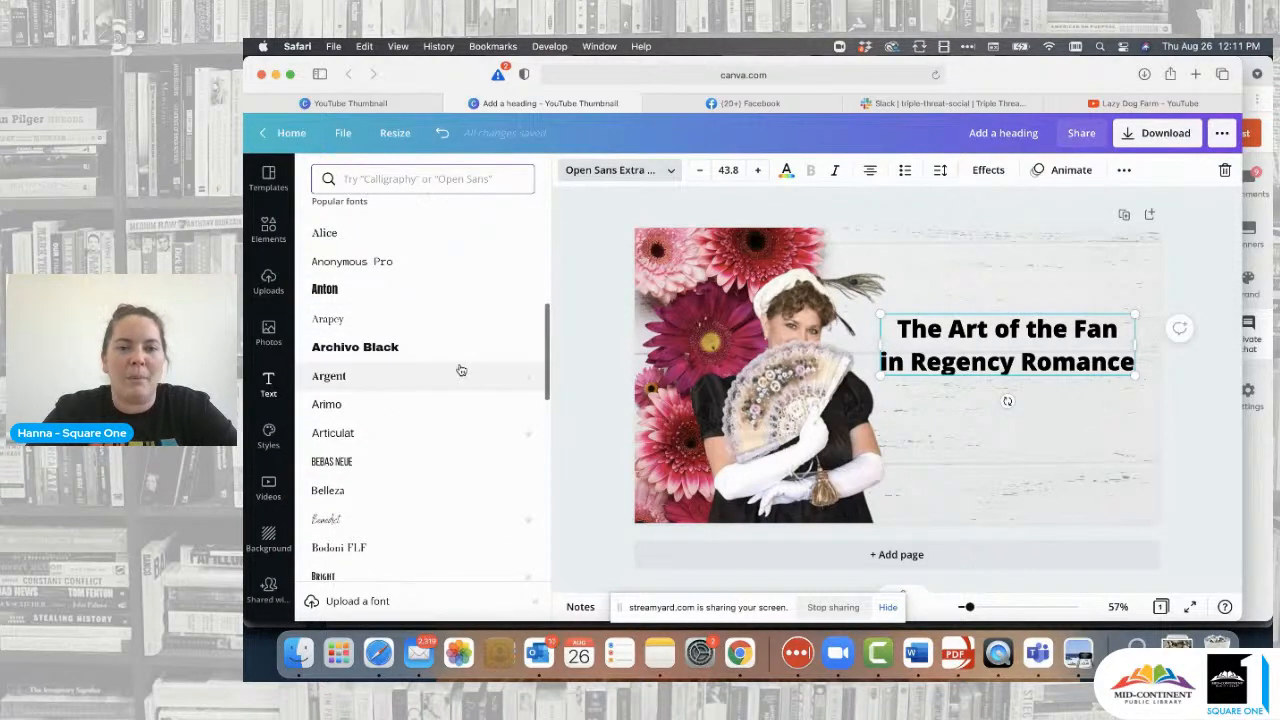
{"action": "scroll", "coordinate": [460, 369], "scroll_direction": "up", "scroll_amount": 8}
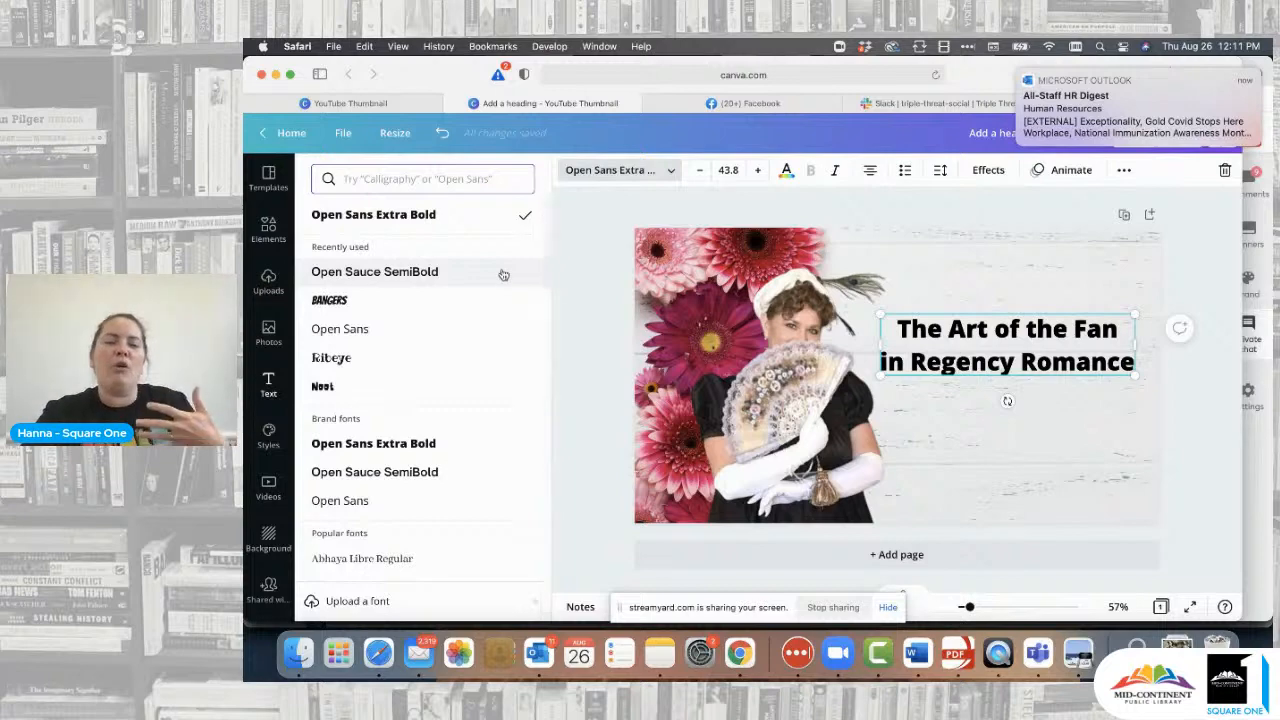
{"action": "type", "text": "script"}
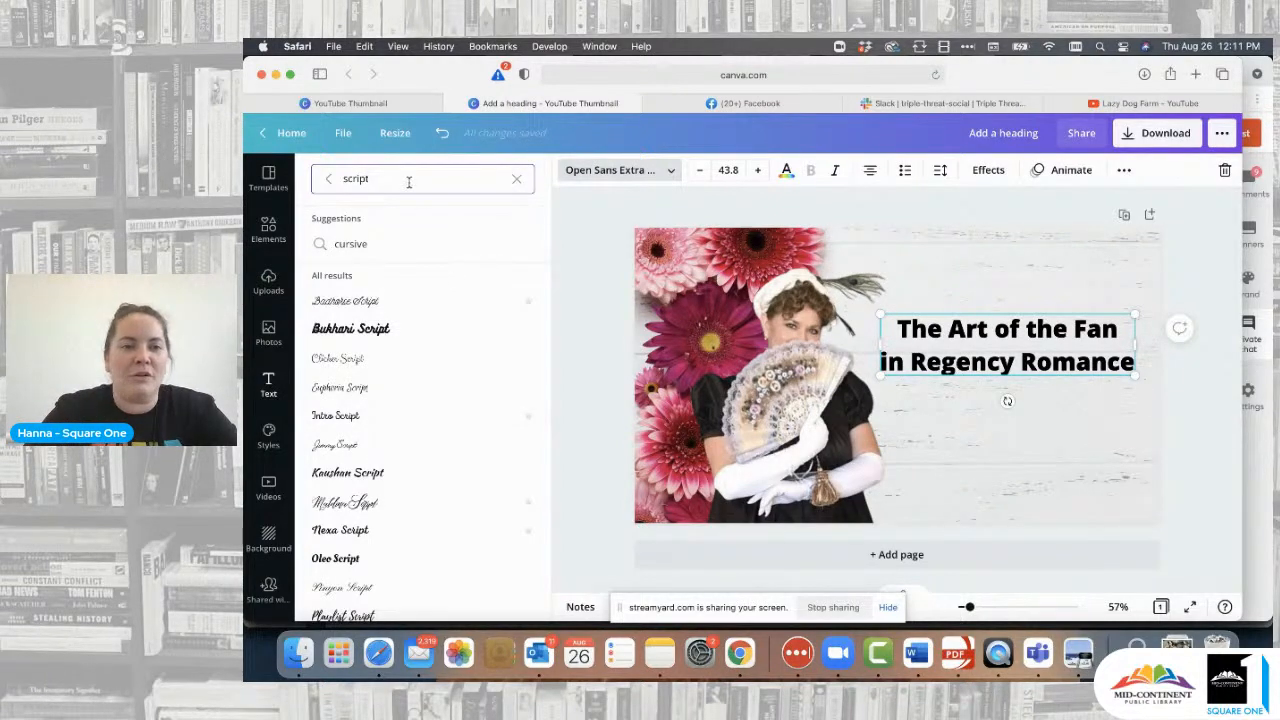
{"action": "double_click", "coordinate": [358, 178]}
{"action": "type", "text": "calligraphy"}
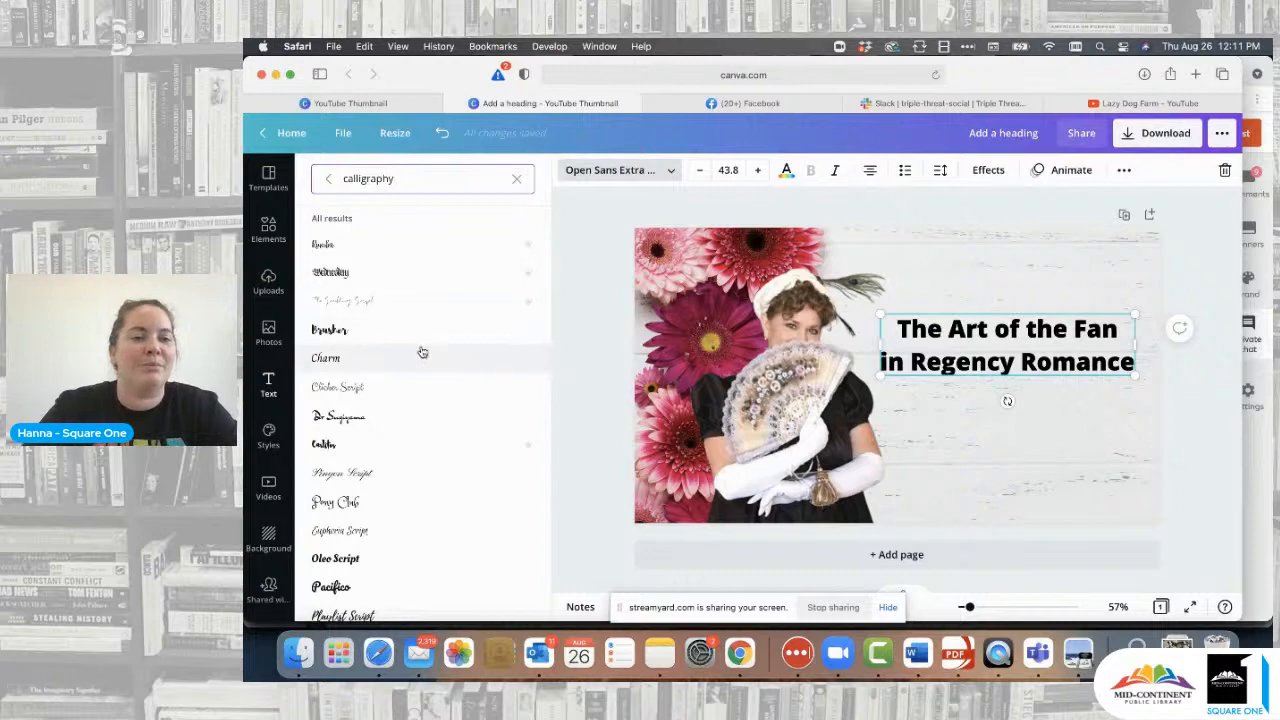
{"action": "left_click", "coordinate": [386, 501]}
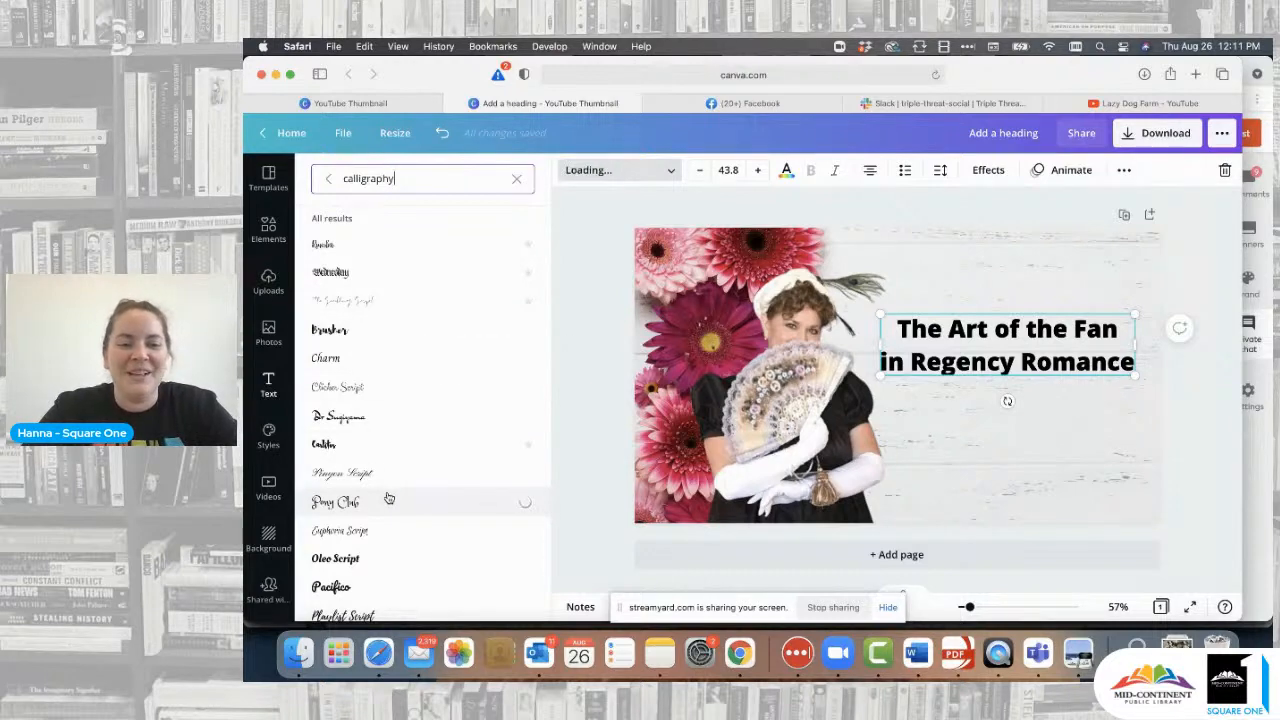
{"action": "left_click_drag", "start_coordinate": [1097, 314], "coordinate": [1176, 281]}
{"action": "left_click_drag", "start_coordinate": [1028, 338], "coordinate": [981, 338]}
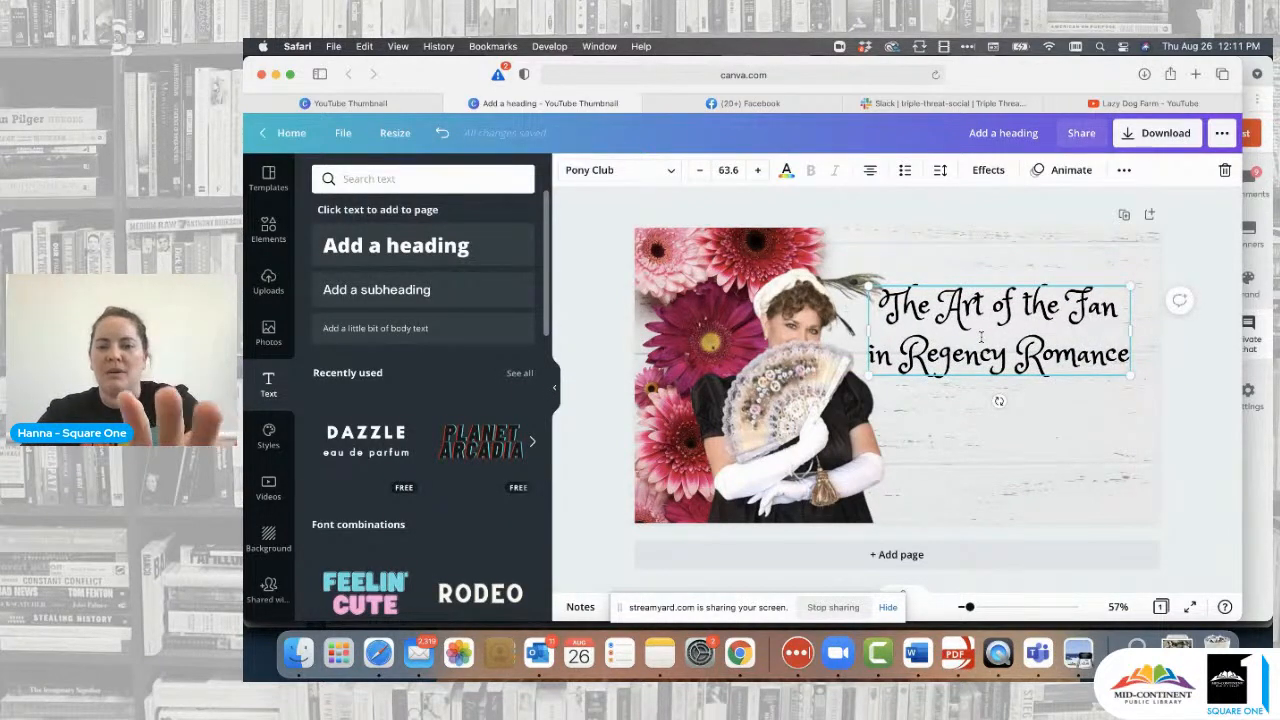
- Narrow the heading to four lines, enlarge it to size 85.3, and place it beside the woman
{"action": "left_click", "coordinate": [1181, 375]}
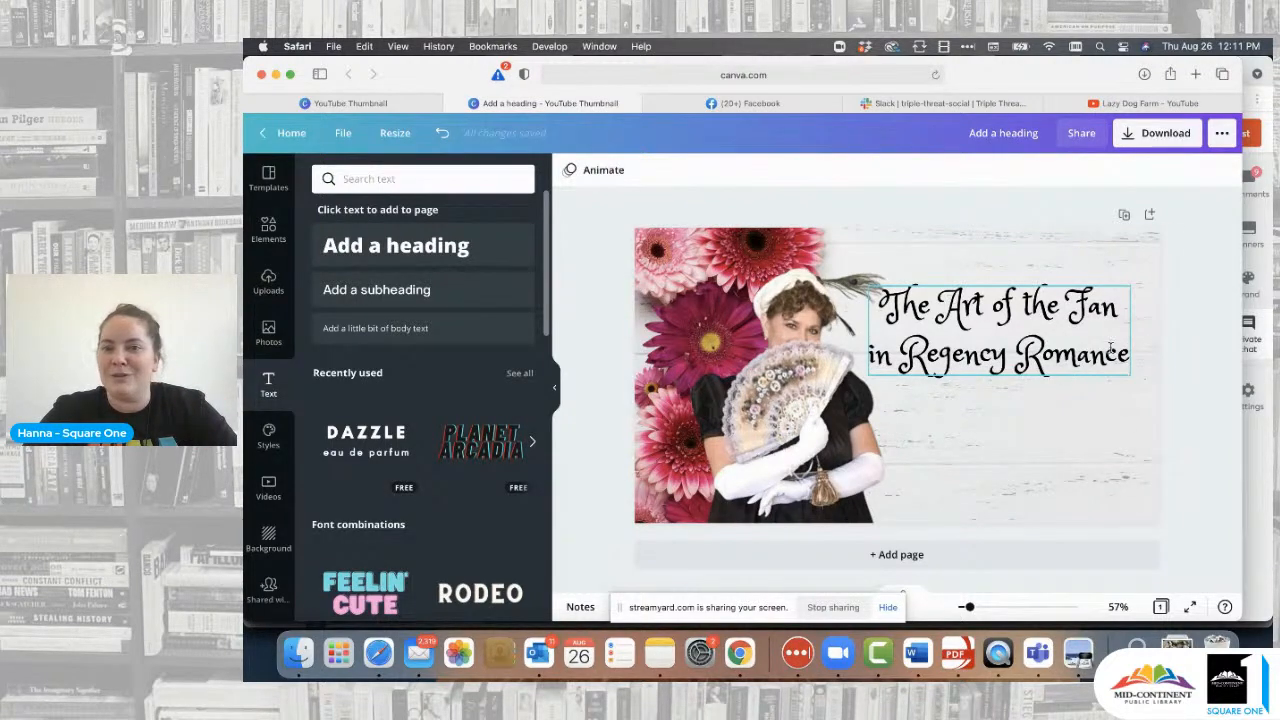
{"action": "left_click", "coordinate": [1081, 331]}
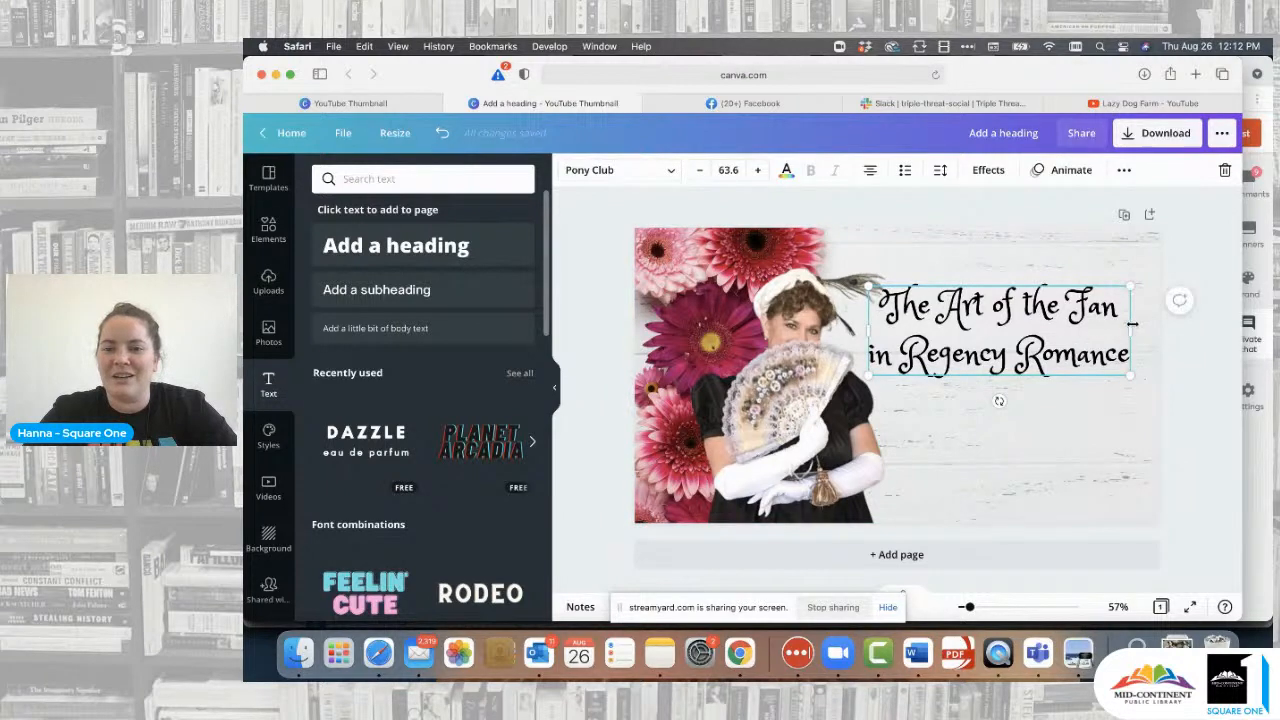
{"action": "left_click_drag", "start_coordinate": [1135, 321], "coordinate": [1046, 323]}
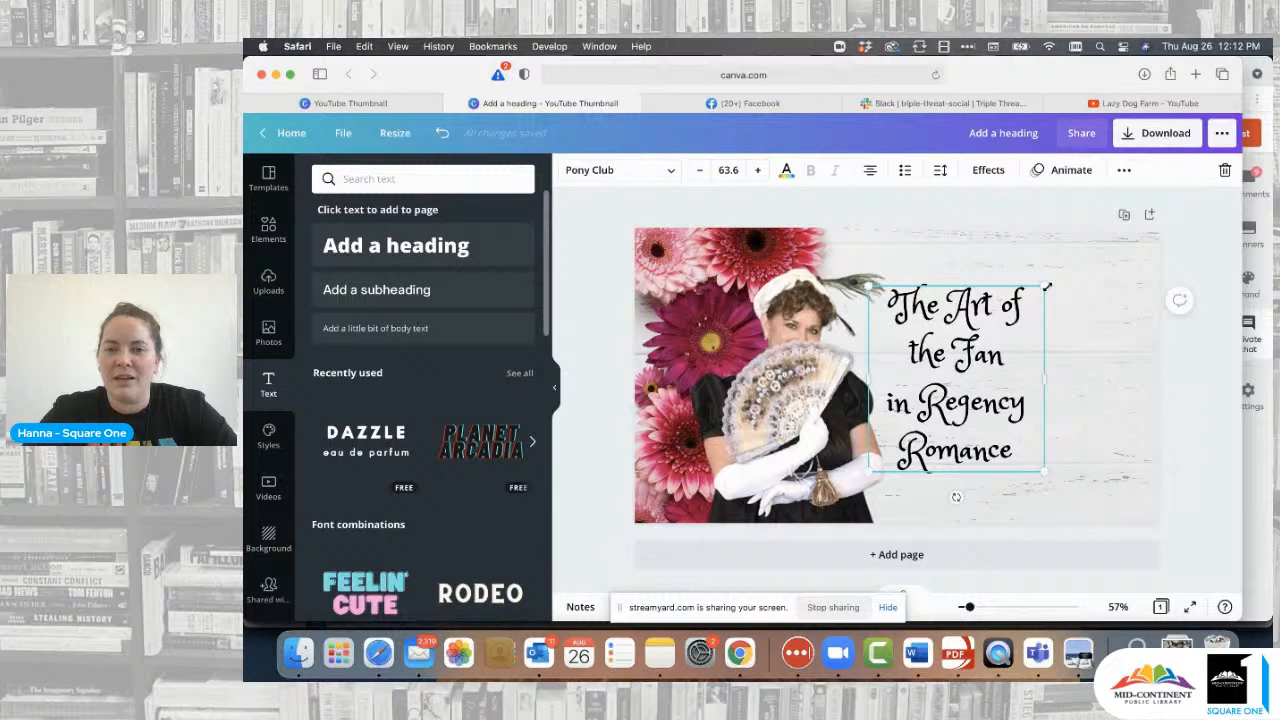
{"action": "left_click_drag", "start_coordinate": [1046, 288], "coordinate": [1104, 222]}
{"action": "left_click", "coordinate": [1219, 333]}
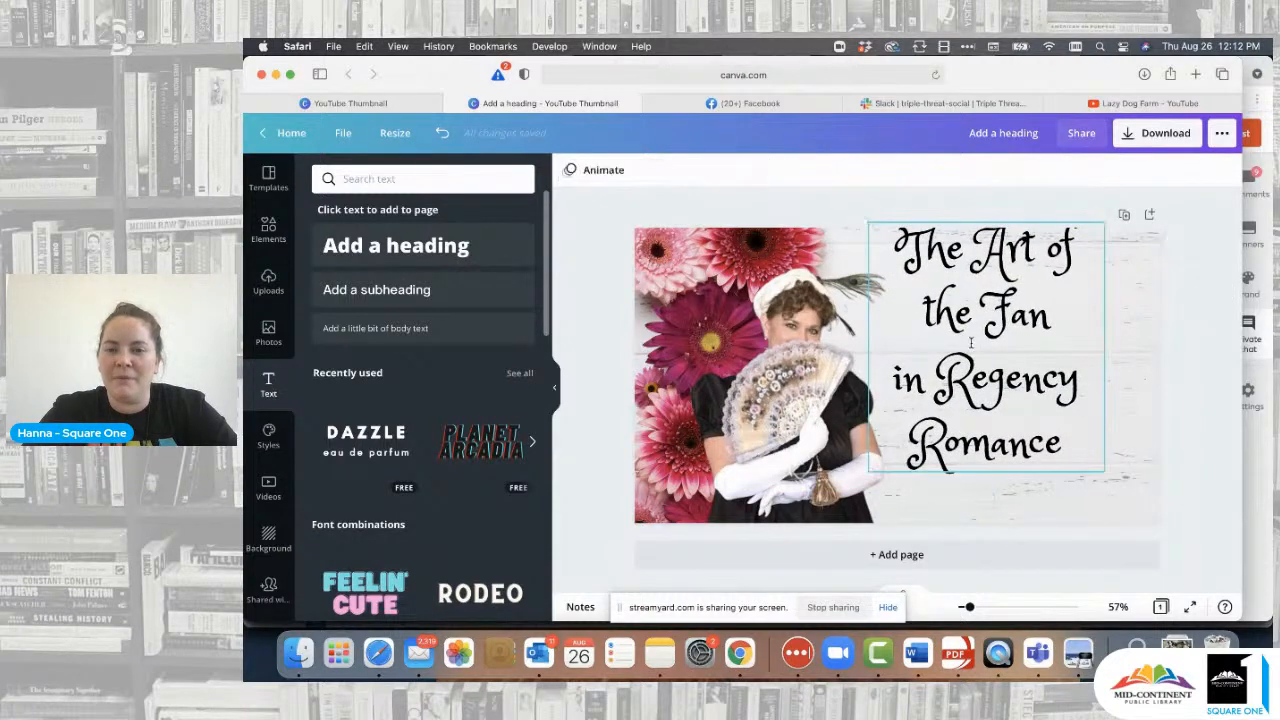
{"action": "left_click_drag", "start_coordinate": [971, 341], "coordinate": [997, 377]}
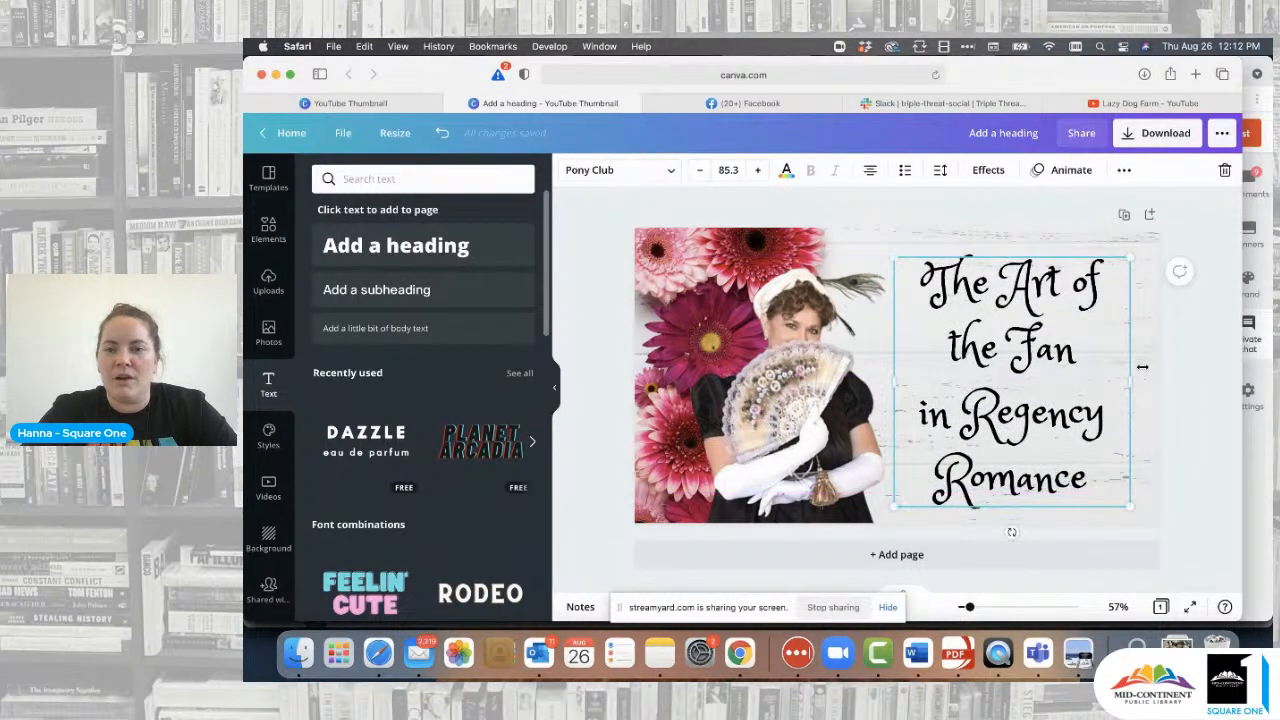
{"action": "left_click", "coordinate": [1188, 369]}
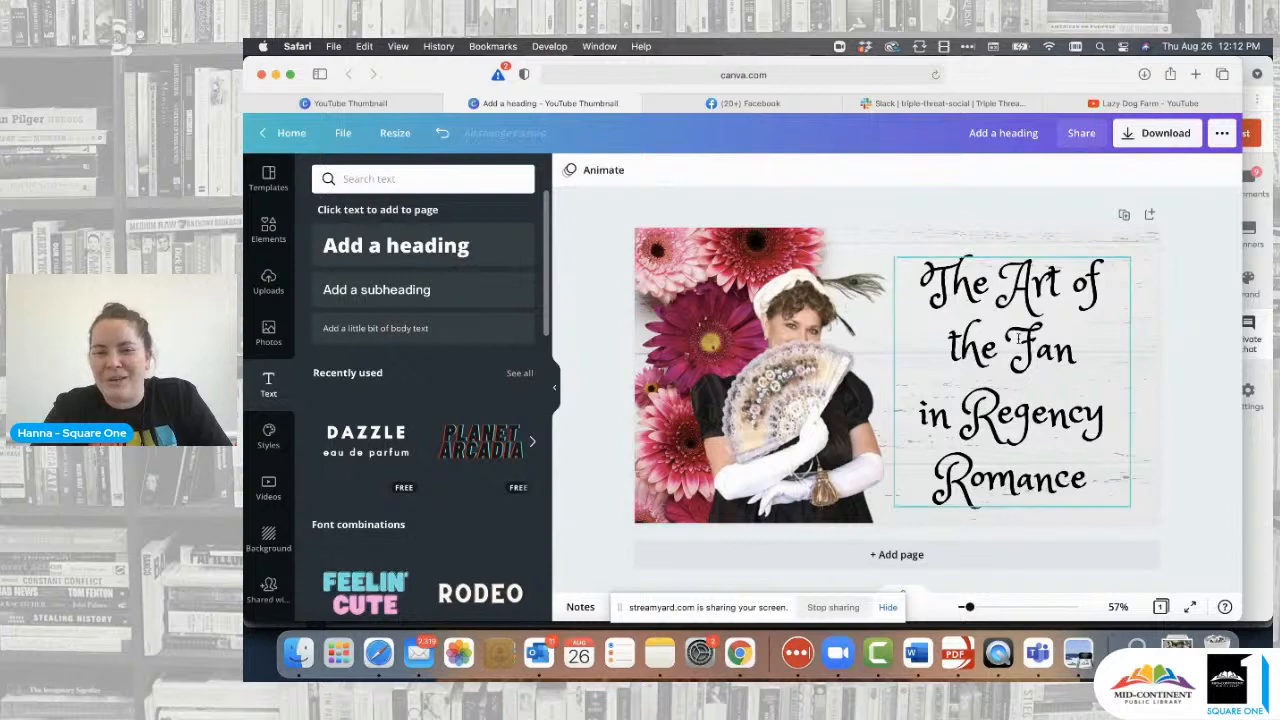
{"action": "left_click", "coordinate": [1020, 338]}
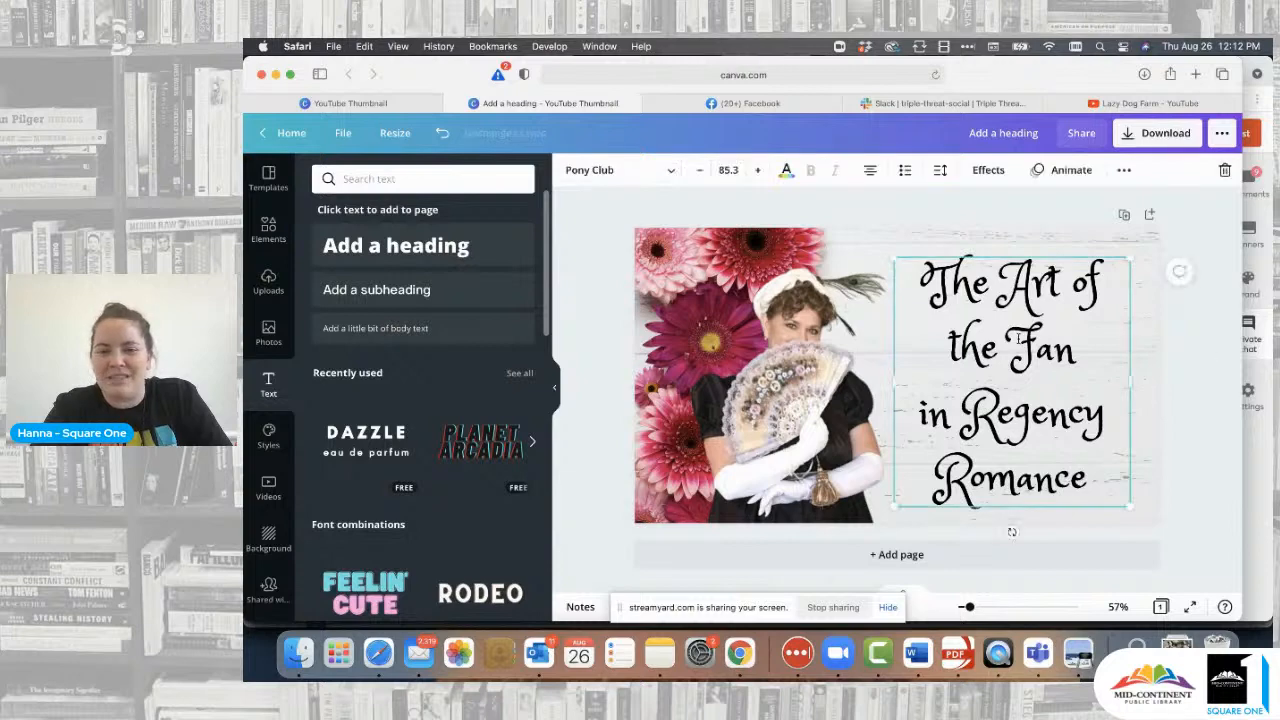
- Add a Shadow effect to the heading with a custom deep magenta colour #8B105C
{"action": "left_click", "coordinate": [988, 171]}
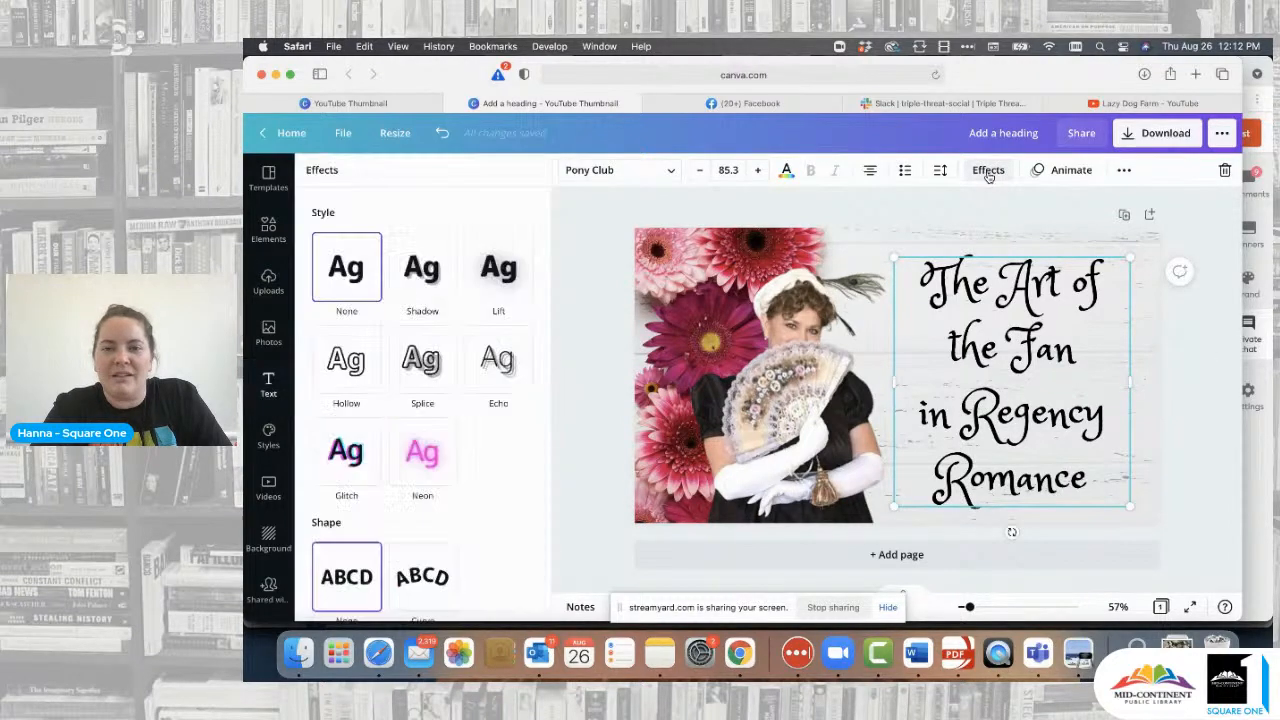
{"action": "left_click", "coordinate": [420, 272]}
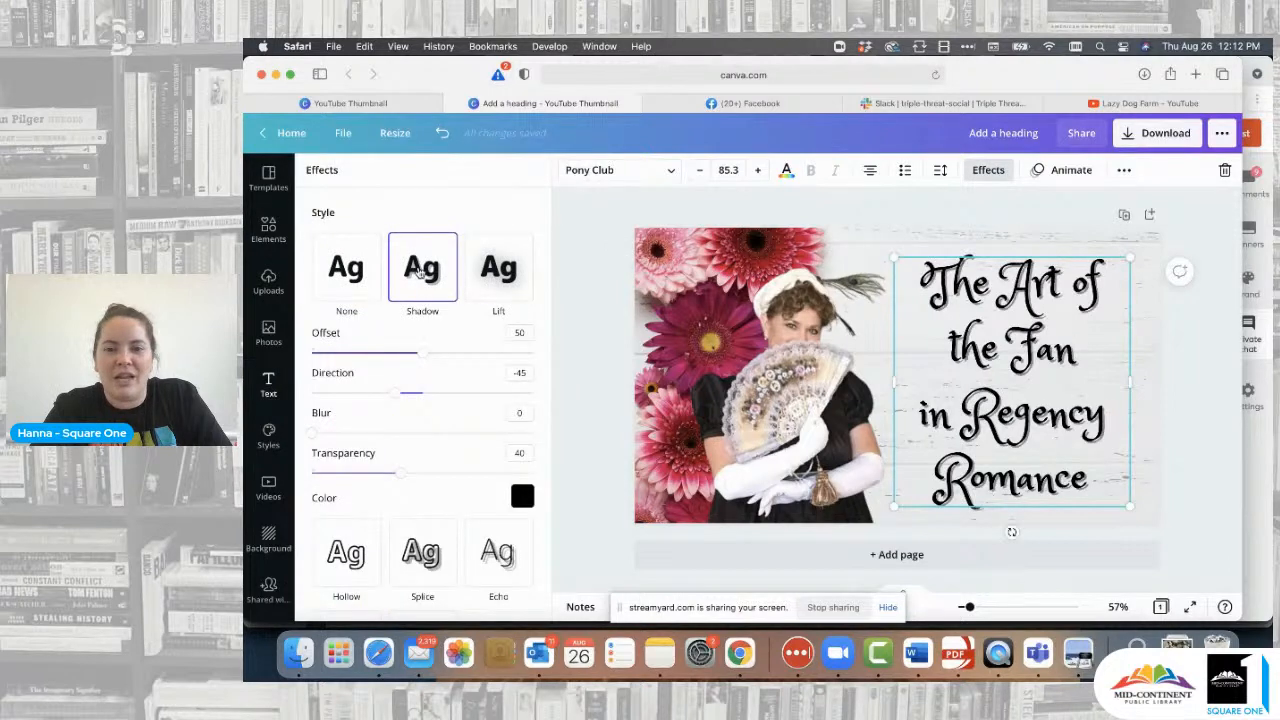
{"action": "left_click", "coordinate": [522, 496]}
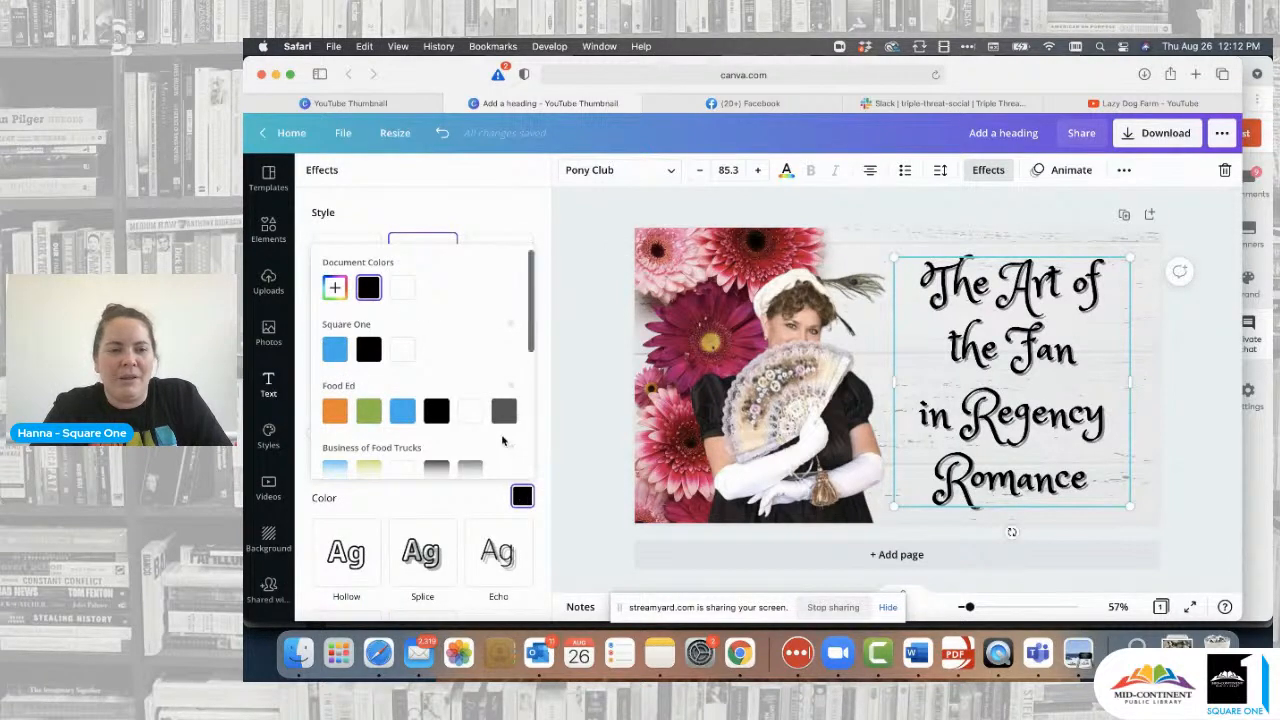
{"action": "scroll", "coordinate": [400, 390], "scroll_direction": "down", "scroll_amount": 5}
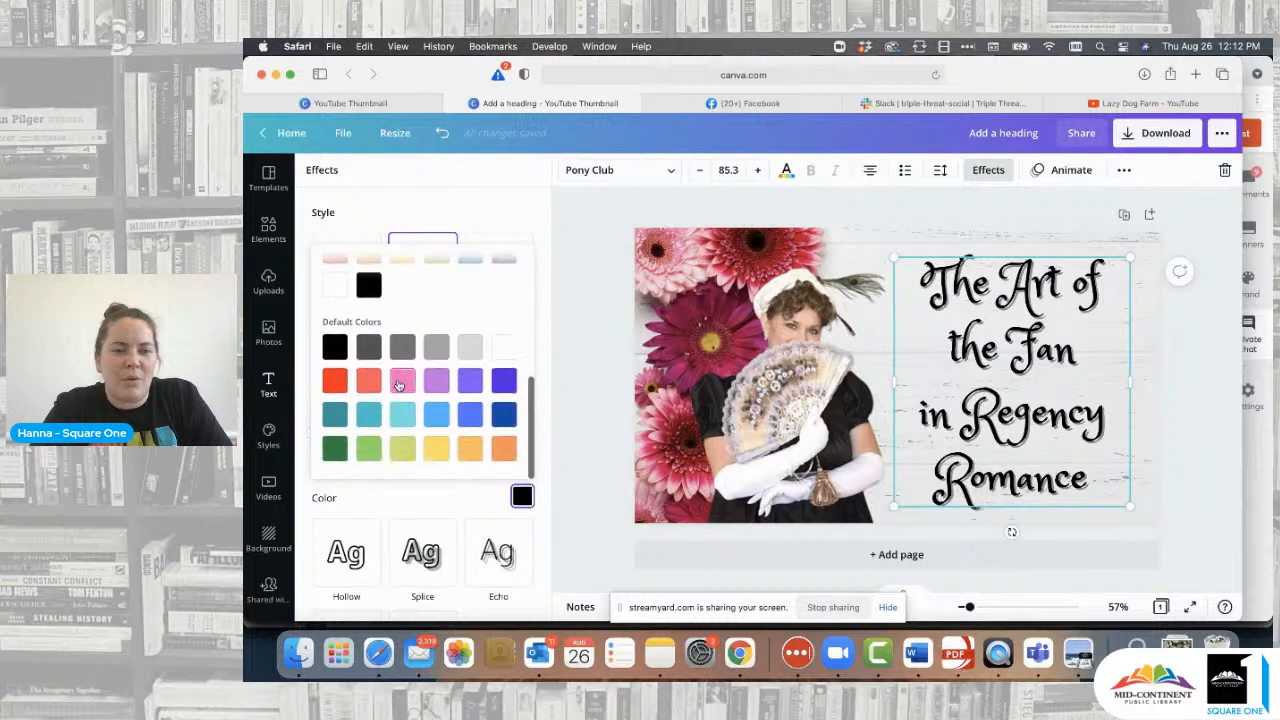
{"action": "left_click", "coordinate": [401, 388]}
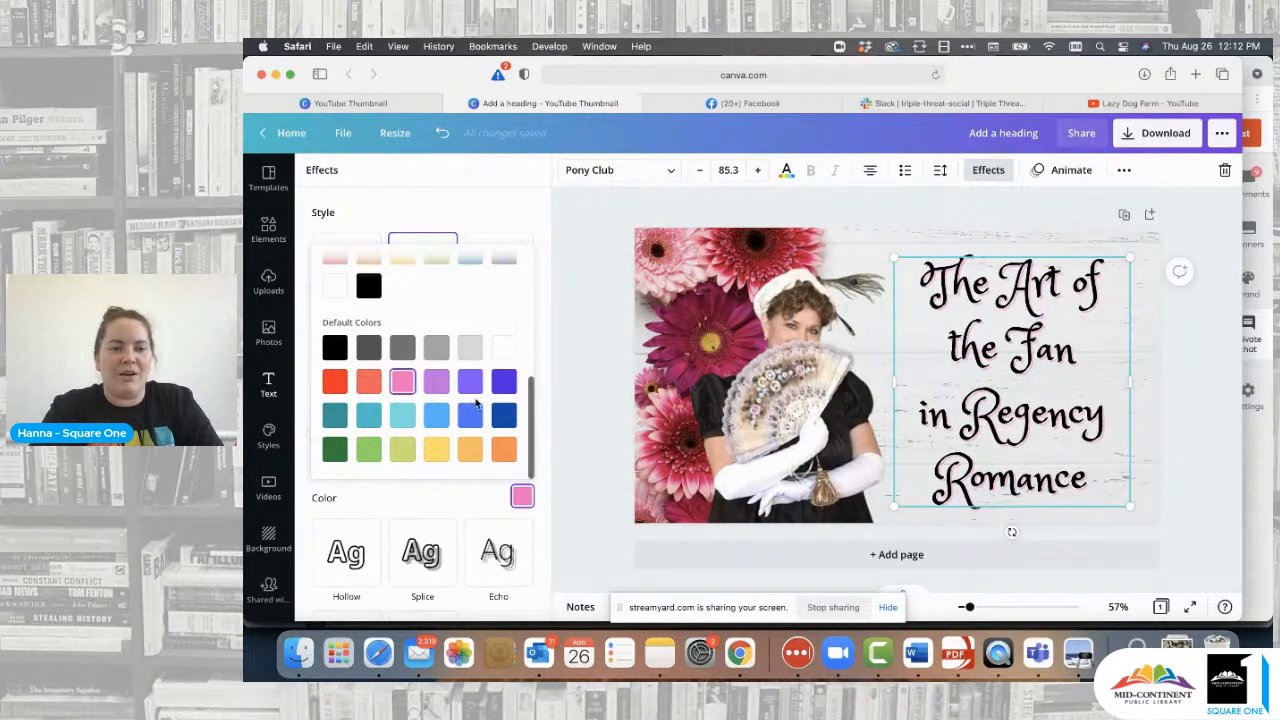
{"action": "scroll", "coordinate": [476, 403], "scroll_direction": "up", "scroll_amount": 5}
{"action": "left_click", "coordinate": [334, 287]}
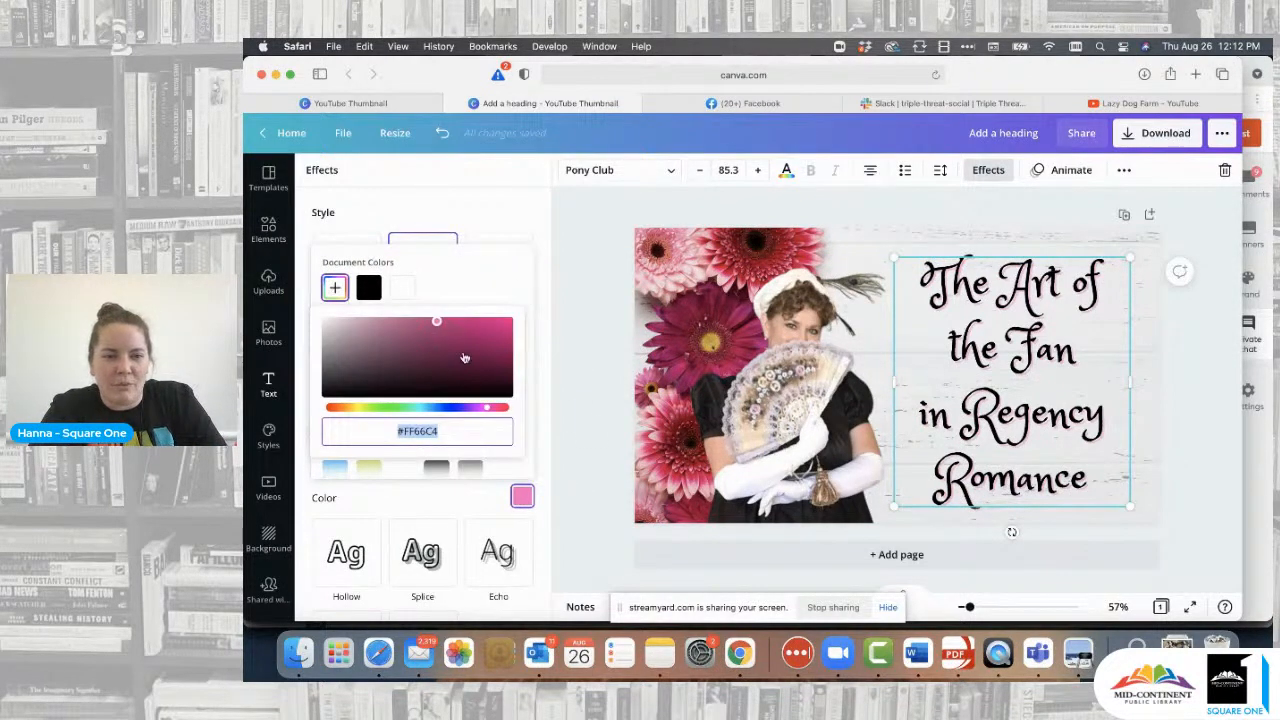
{"action": "left_click_drag", "start_coordinate": [436, 321], "coordinate": [491, 356]}
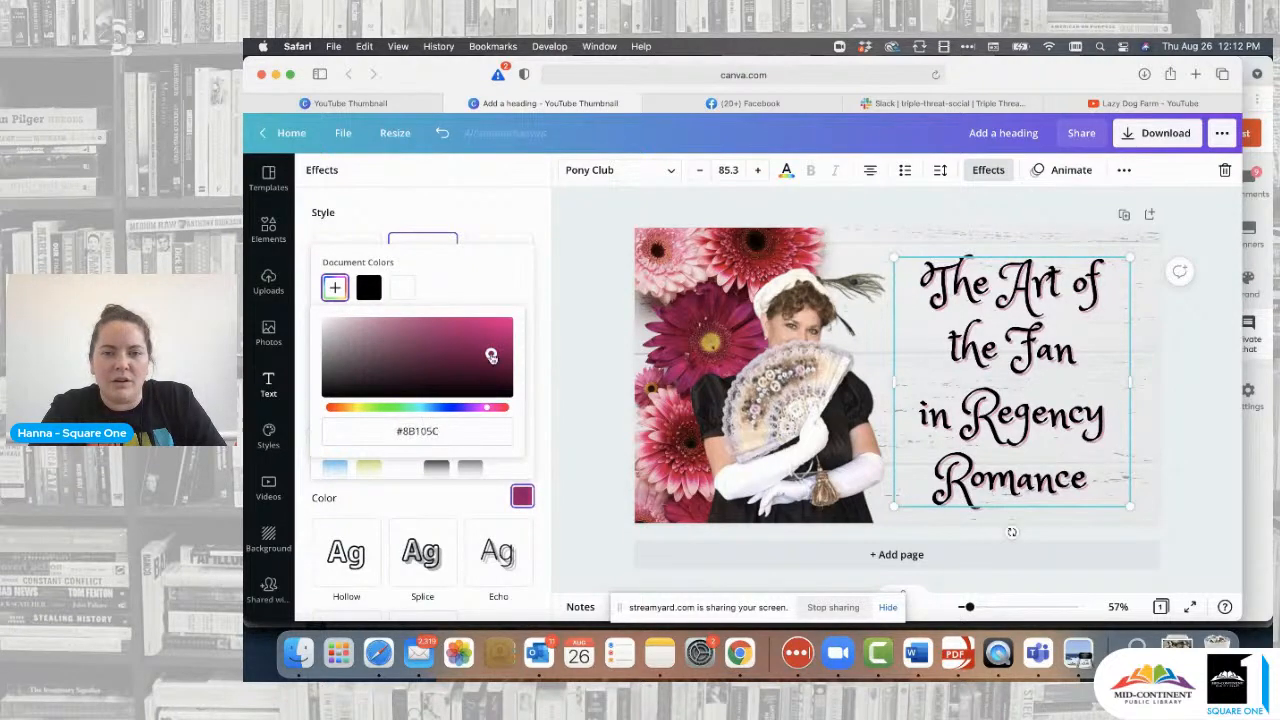
- Set the heading shadow to offset 45, direction -34 and transparency 39
{"action": "left_click", "coordinate": [545, 310]}
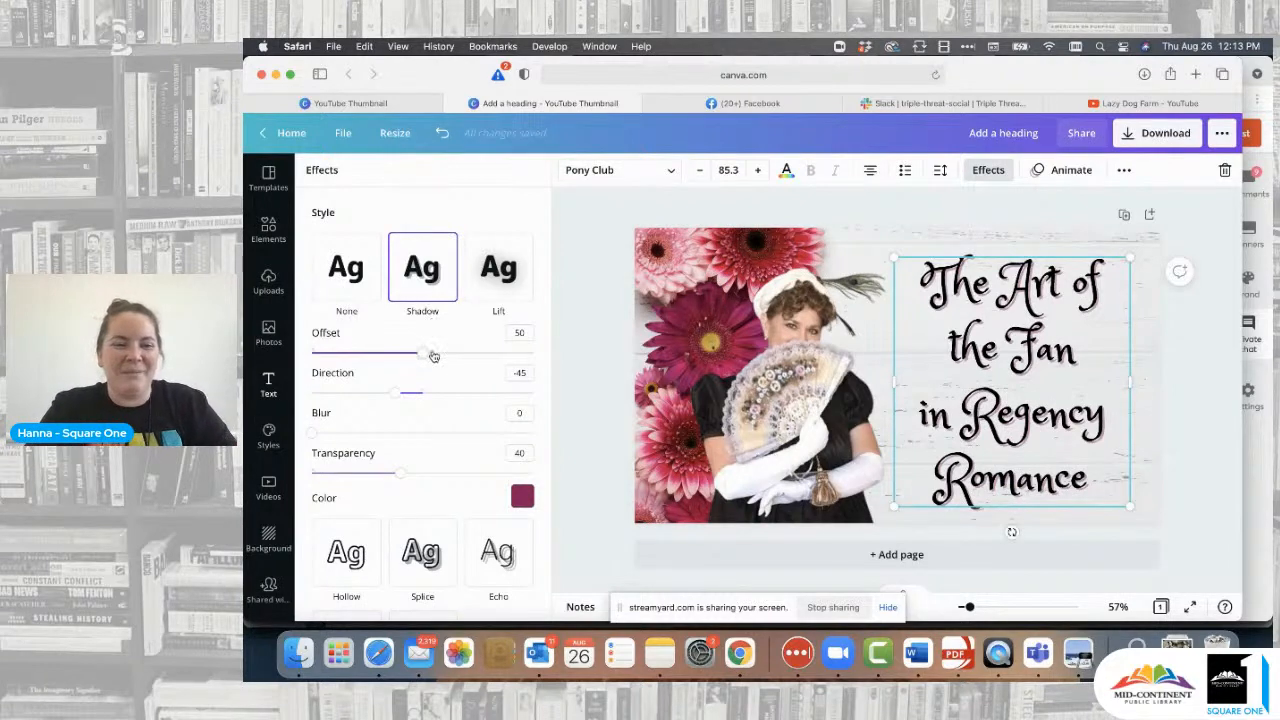
{"action": "left_click_drag", "start_coordinate": [424, 356], "coordinate": [402, 403]}
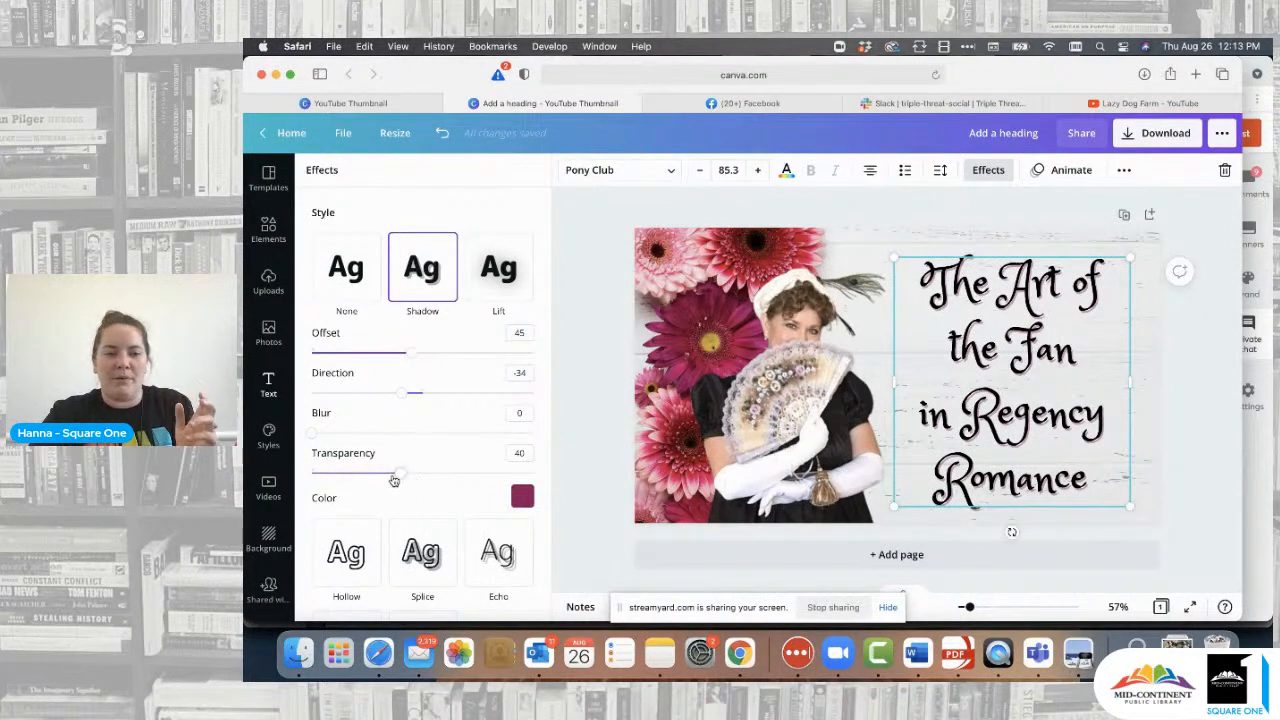
{"action": "left_click_drag", "start_coordinate": [400, 472], "coordinate": [549, 472]}
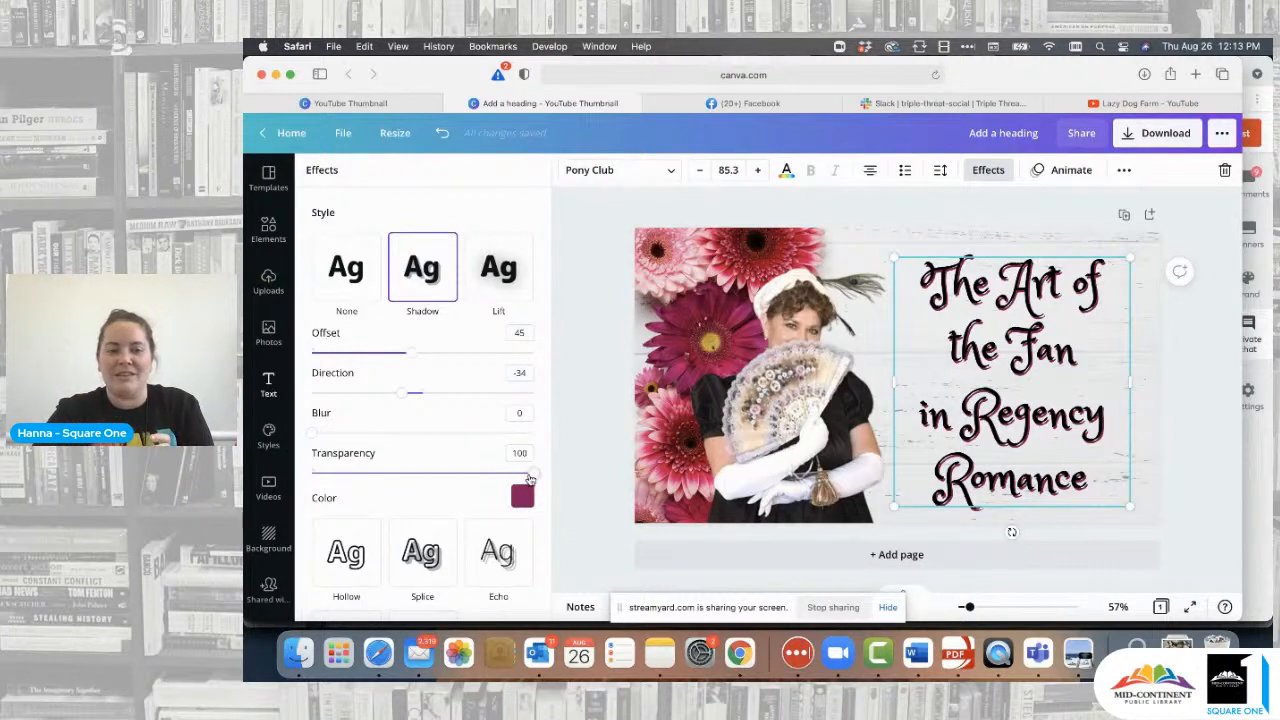
{"action": "left_click_drag", "start_coordinate": [533, 474], "coordinate": [398, 476]}
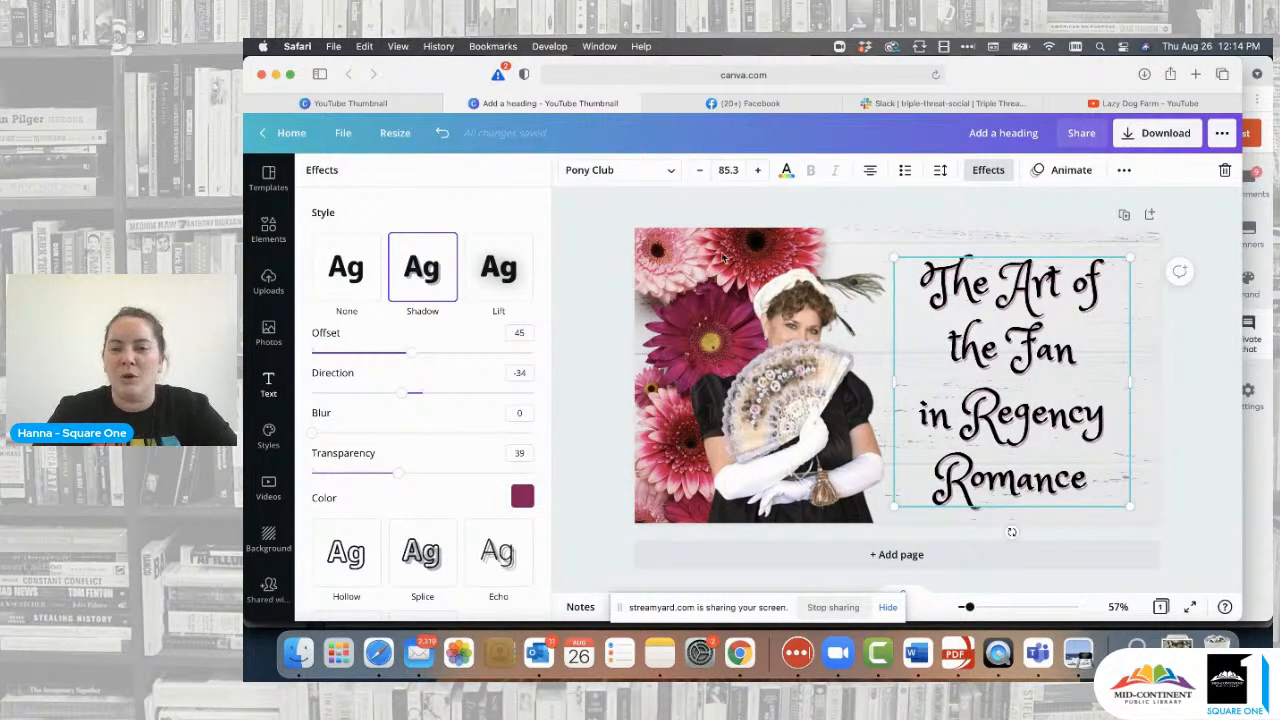
- Retitle the design with the class's name and bring up the Download options
{"action": "left_click", "coordinate": [1204, 331]}
{"action": "left_click", "coordinate": [1191, 363]}
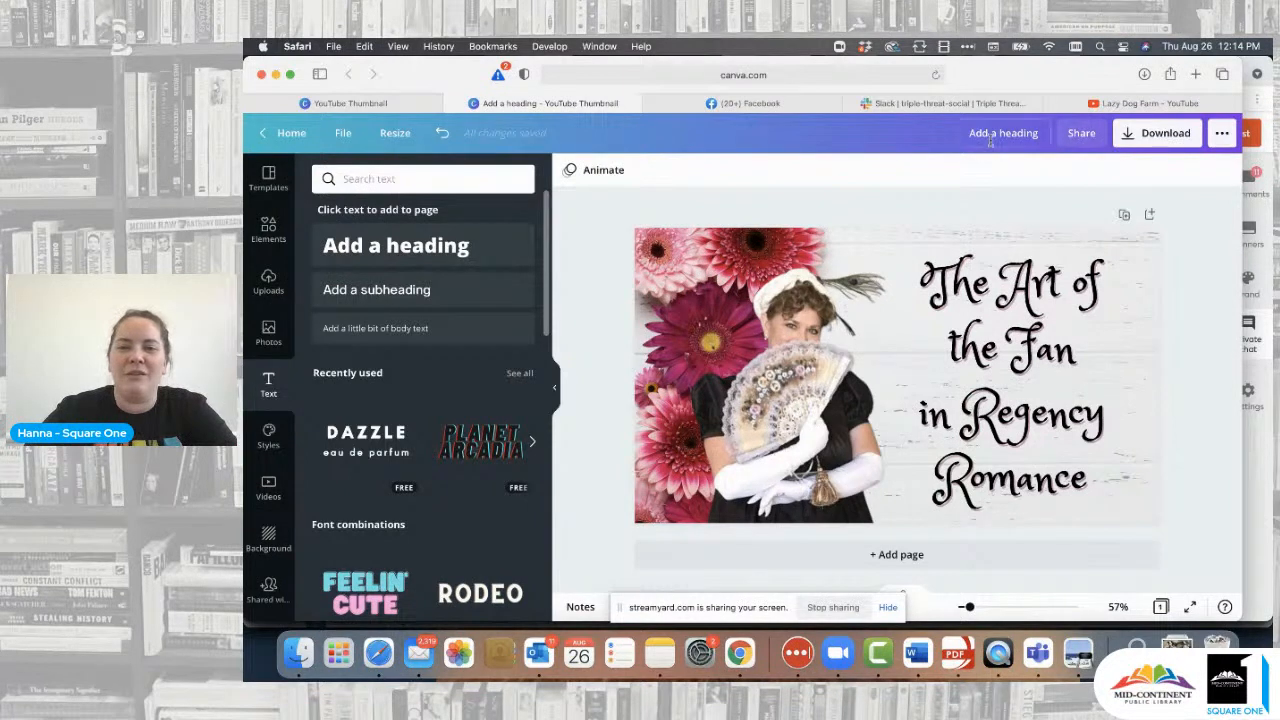
{"action": "left_click_drag", "start_coordinate": [1041, 135], "coordinate": [923, 137]}
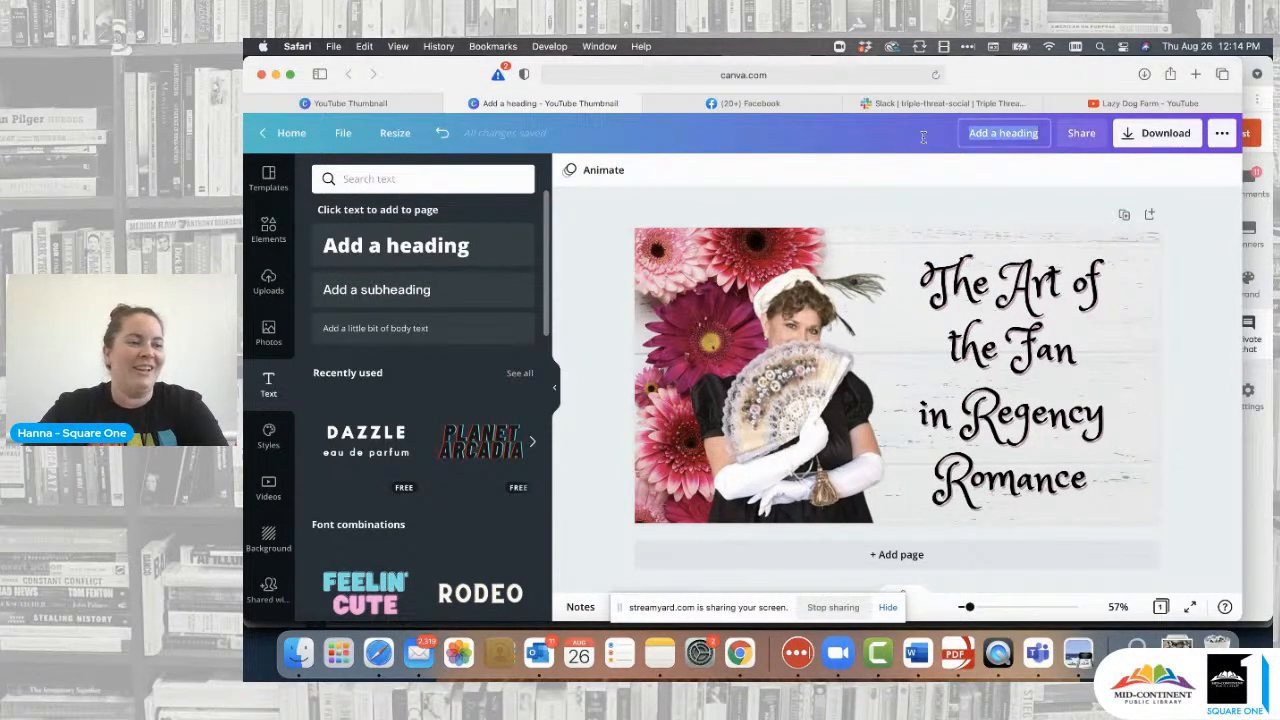
{"action": "type", "text": "Amy's class"}
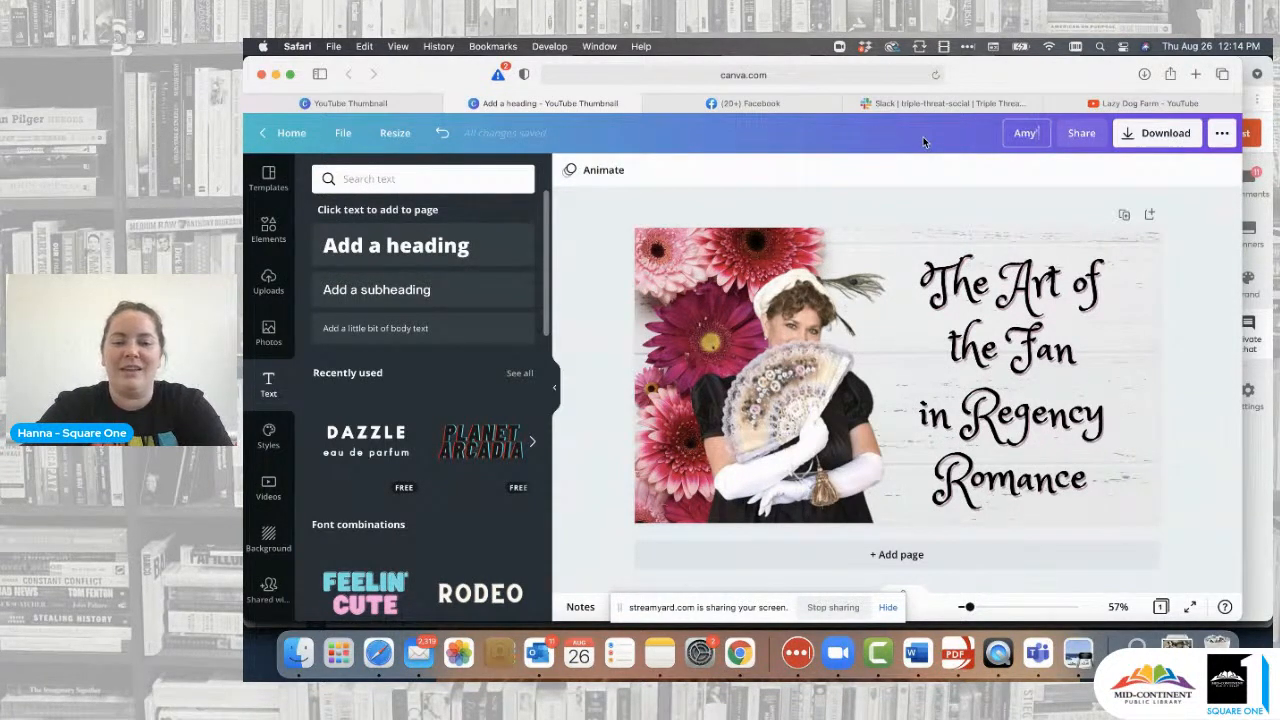
{"action": "left_click", "coordinate": [1152, 137]}
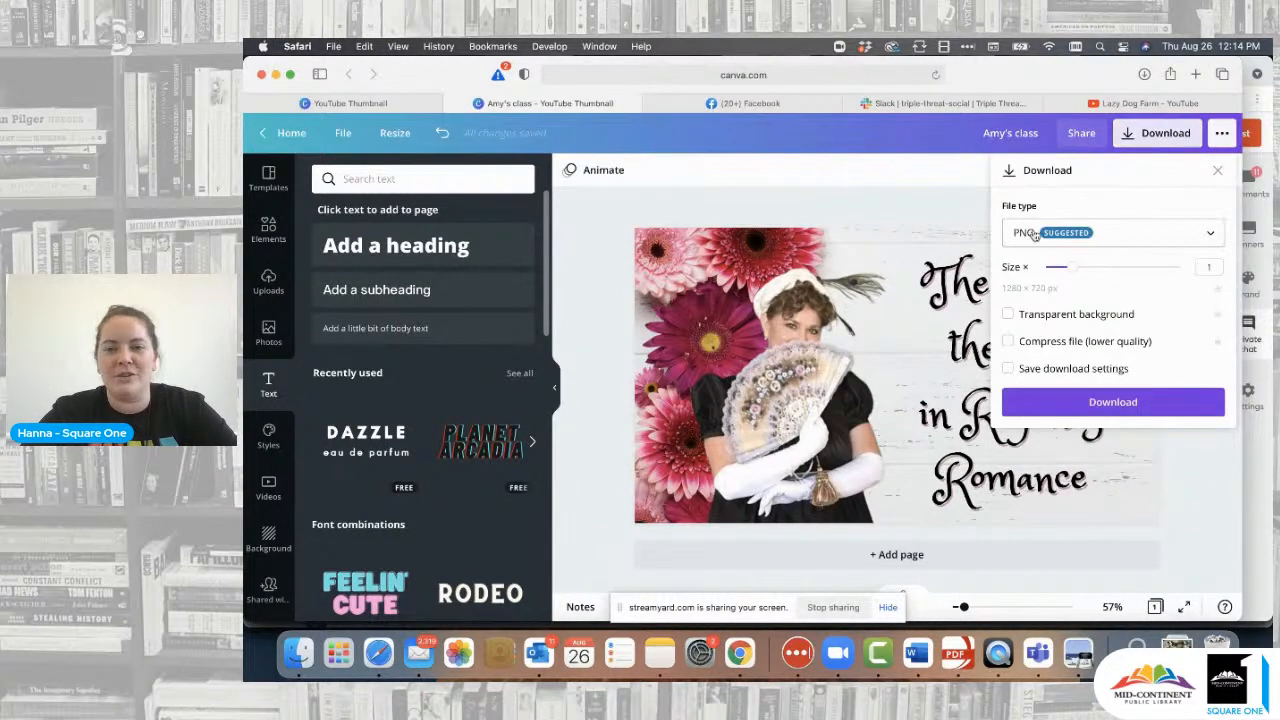
- Download the thumbnail as a PNG file, retrying the download once
{"action": "left_click", "coordinate": [1224, 233]}
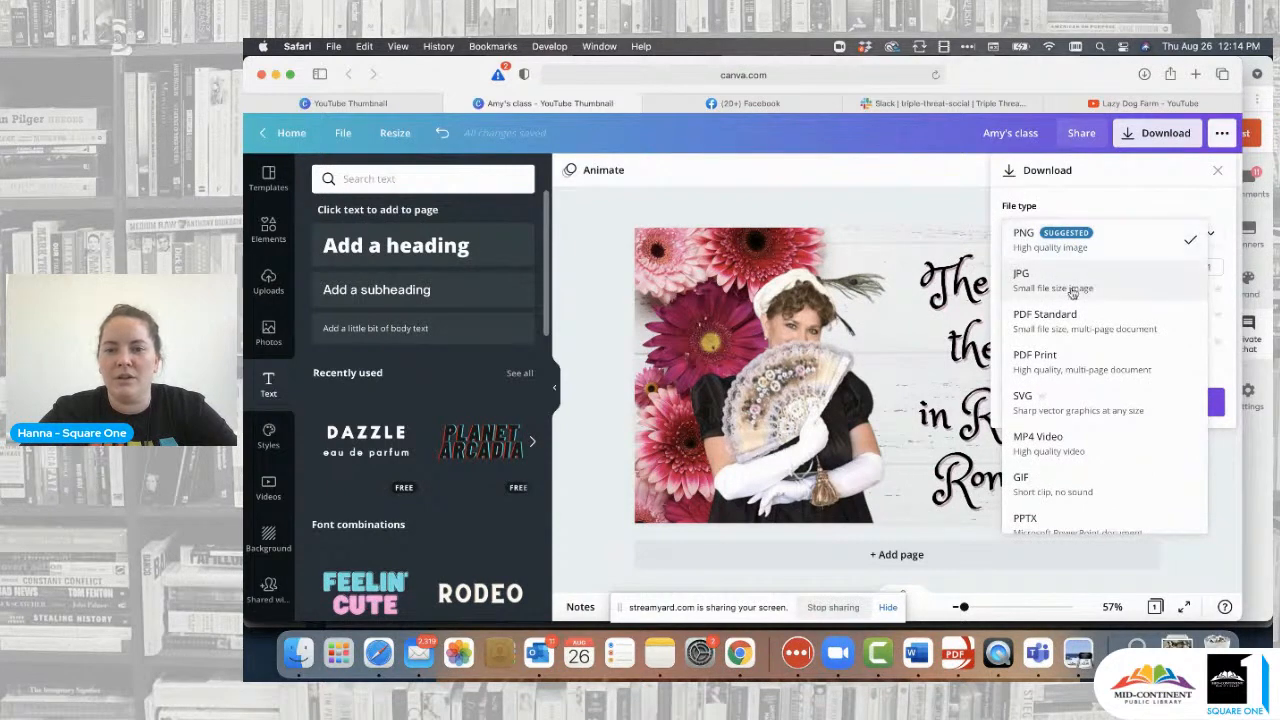
{"action": "left_click", "coordinate": [1058, 238]}
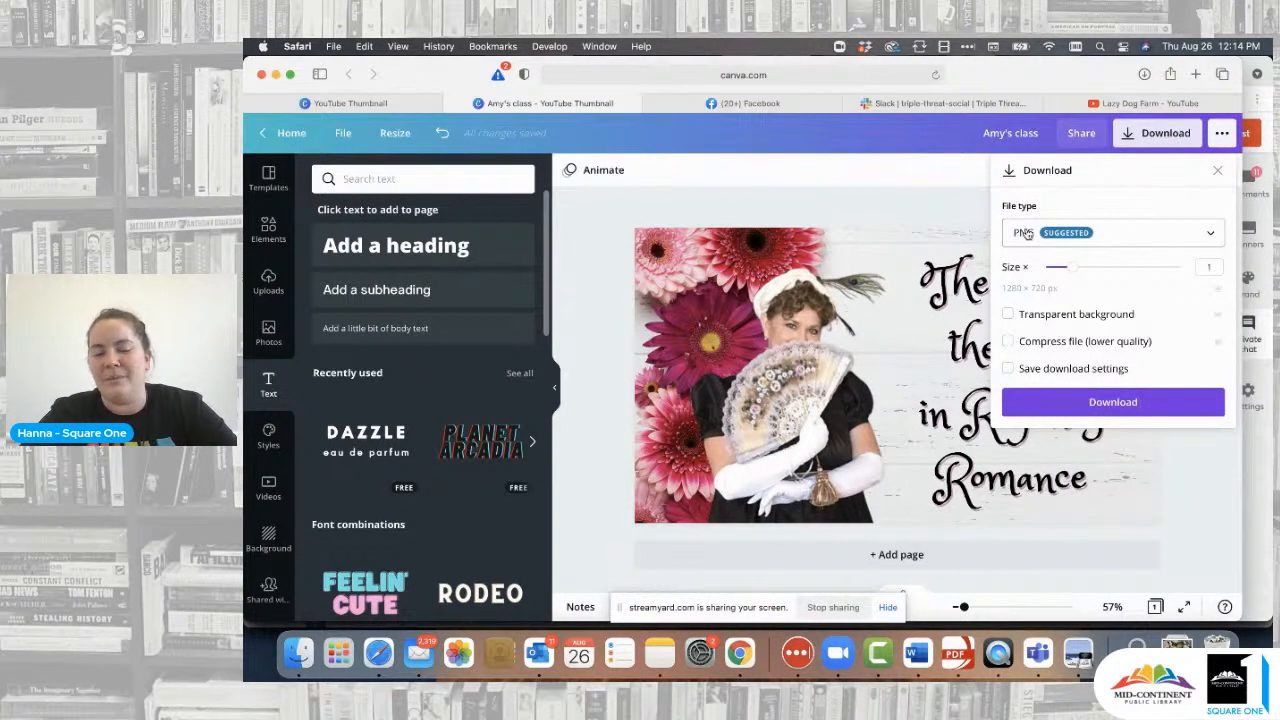
{"action": "left_click", "coordinate": [1118, 405]}
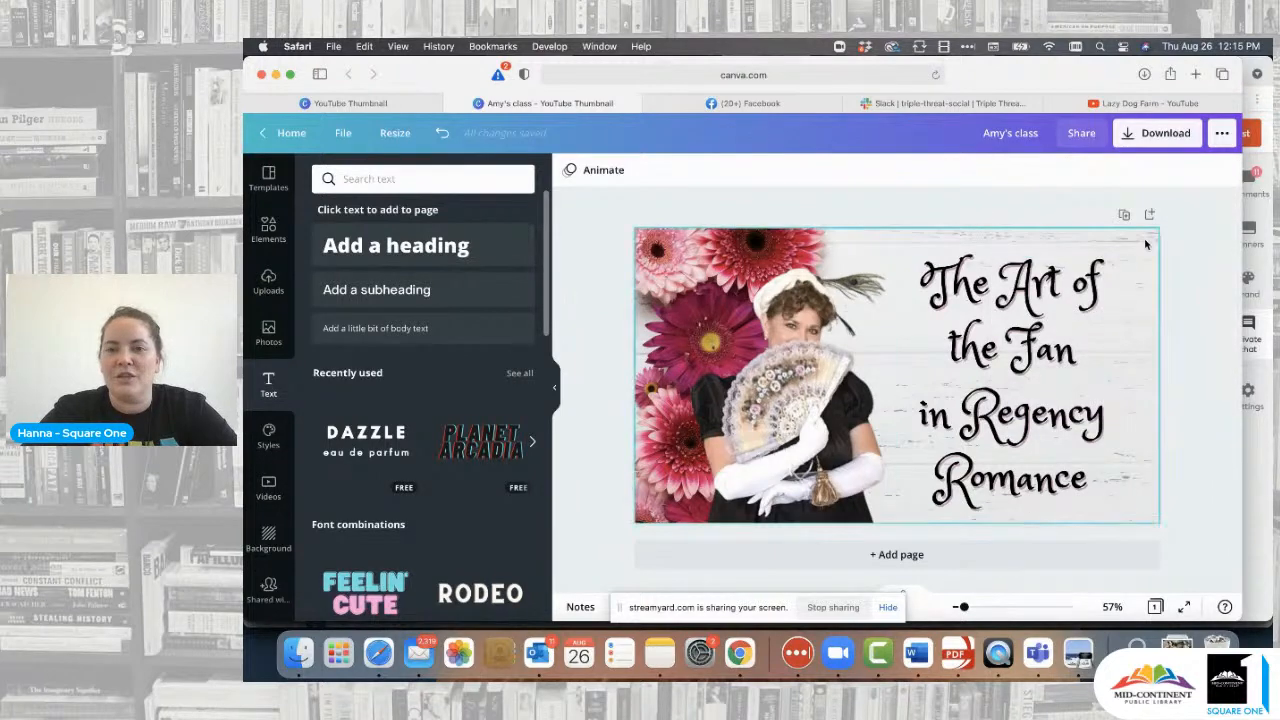
{"action": "left_click", "coordinate": [1160, 133]}
{"action": "left_click", "coordinate": [1122, 408]}
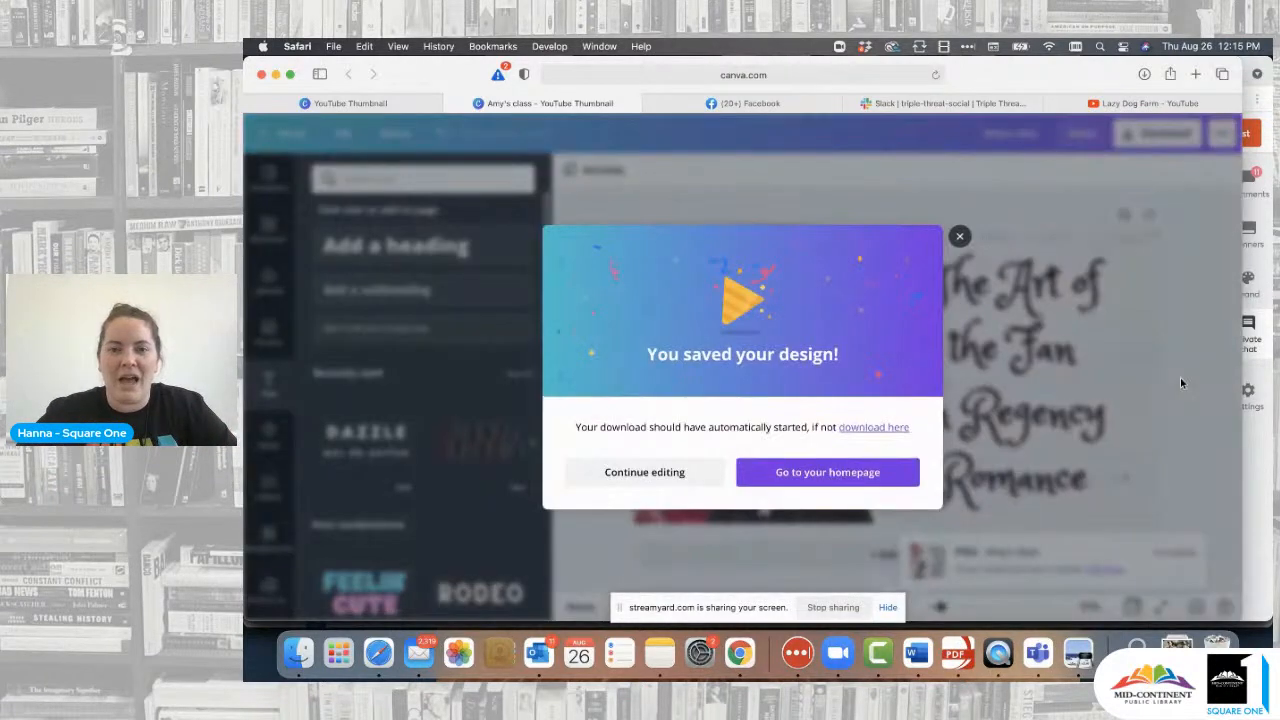
- Dismiss the saved message, close the Amy's class and dogs collage Preview windows, and return to Safari
{"action": "left_click", "coordinate": [961, 235]}
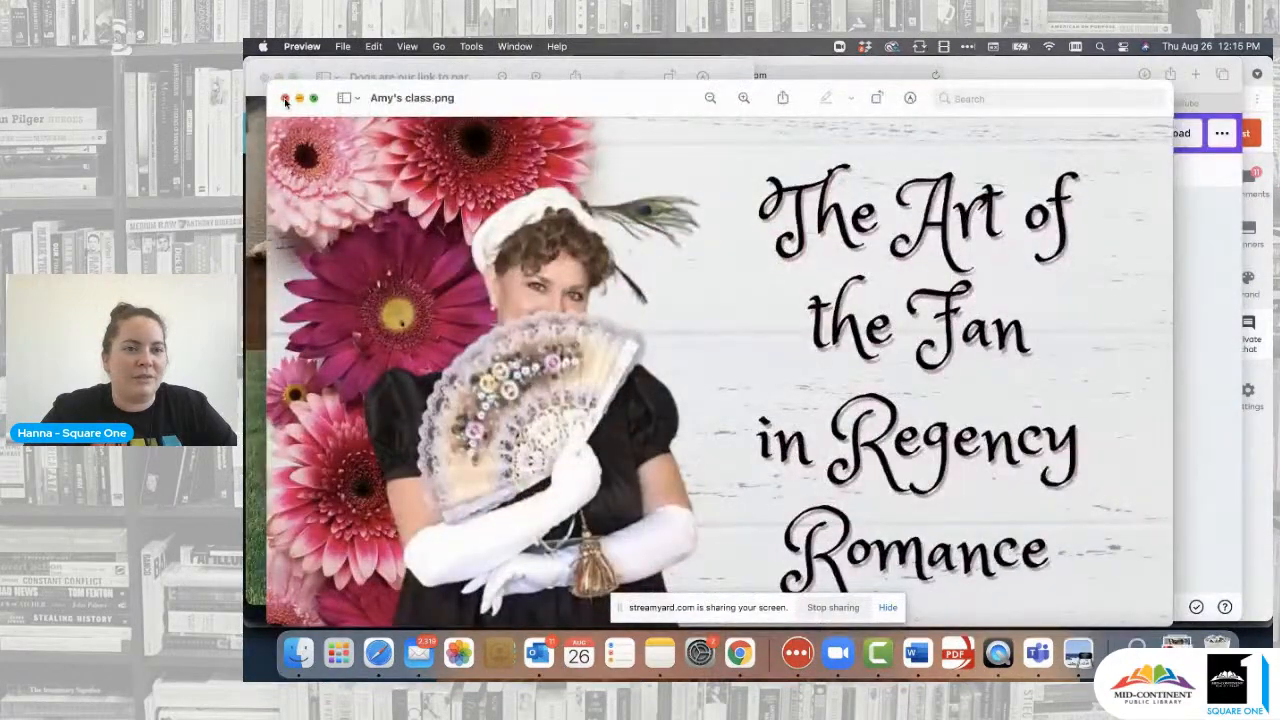
{"action": "left_click", "coordinate": [277, 95]}
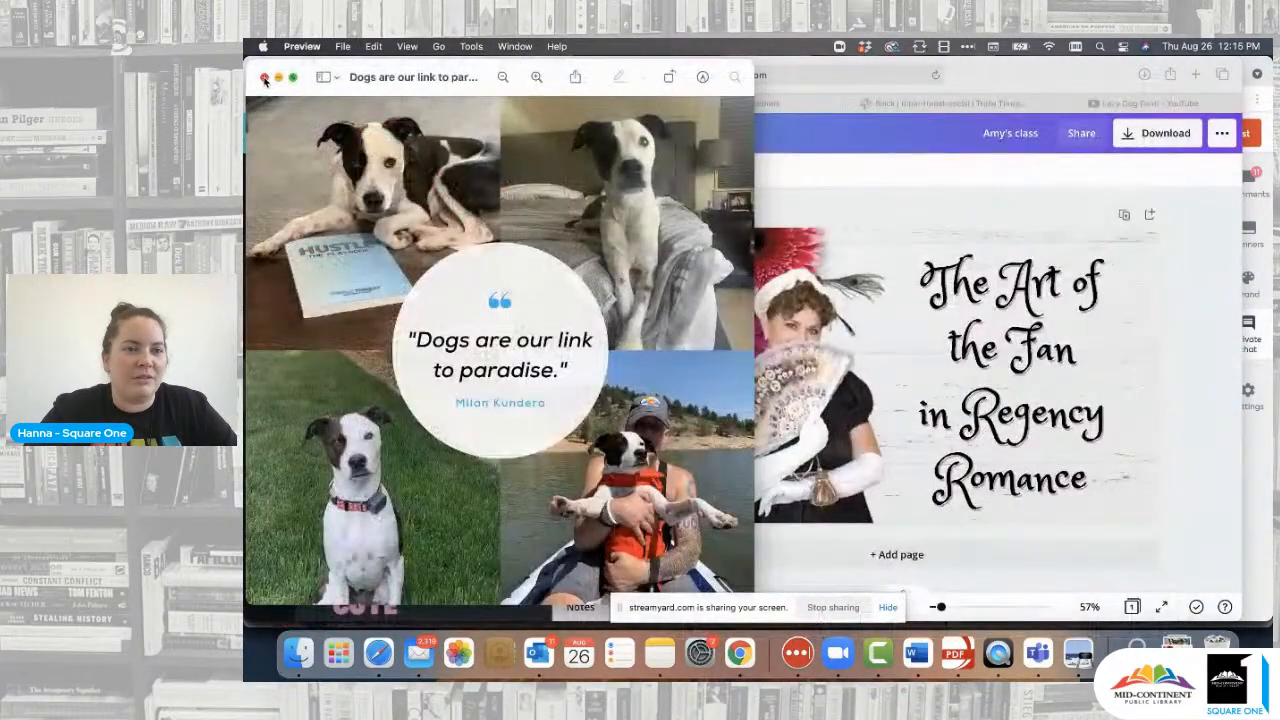
{"action": "left_click", "coordinate": [264, 77]}
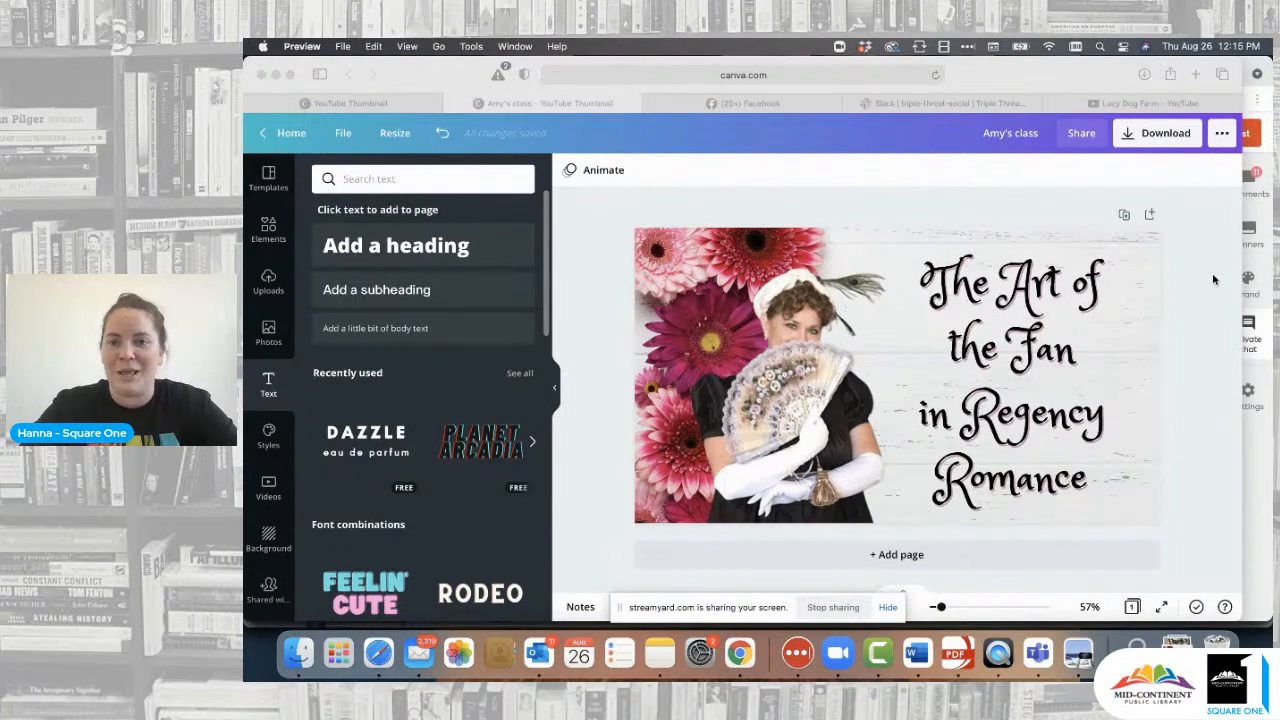
{"action": "left_click", "coordinate": [1182, 307]}
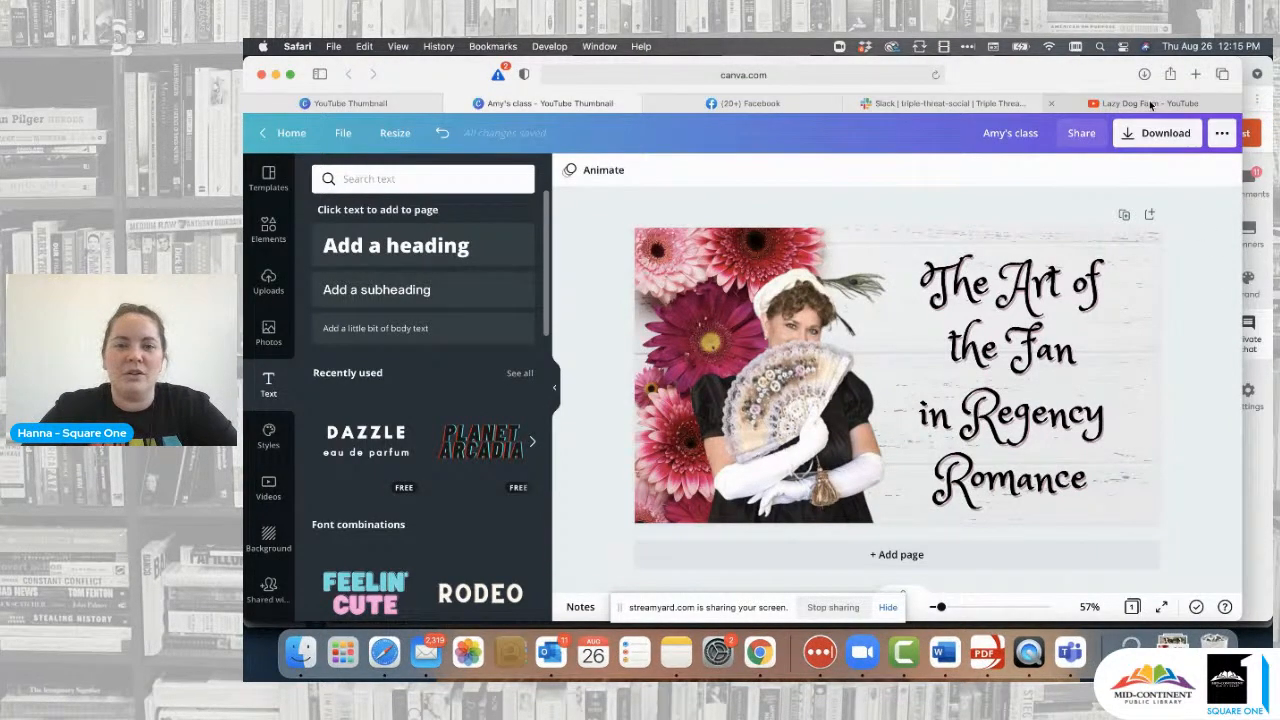
- From the Lazy Dog Farm tab, go to your own channel, then Library > Your videos in Studio
{"action": "left_click", "coordinate": [1150, 104]}
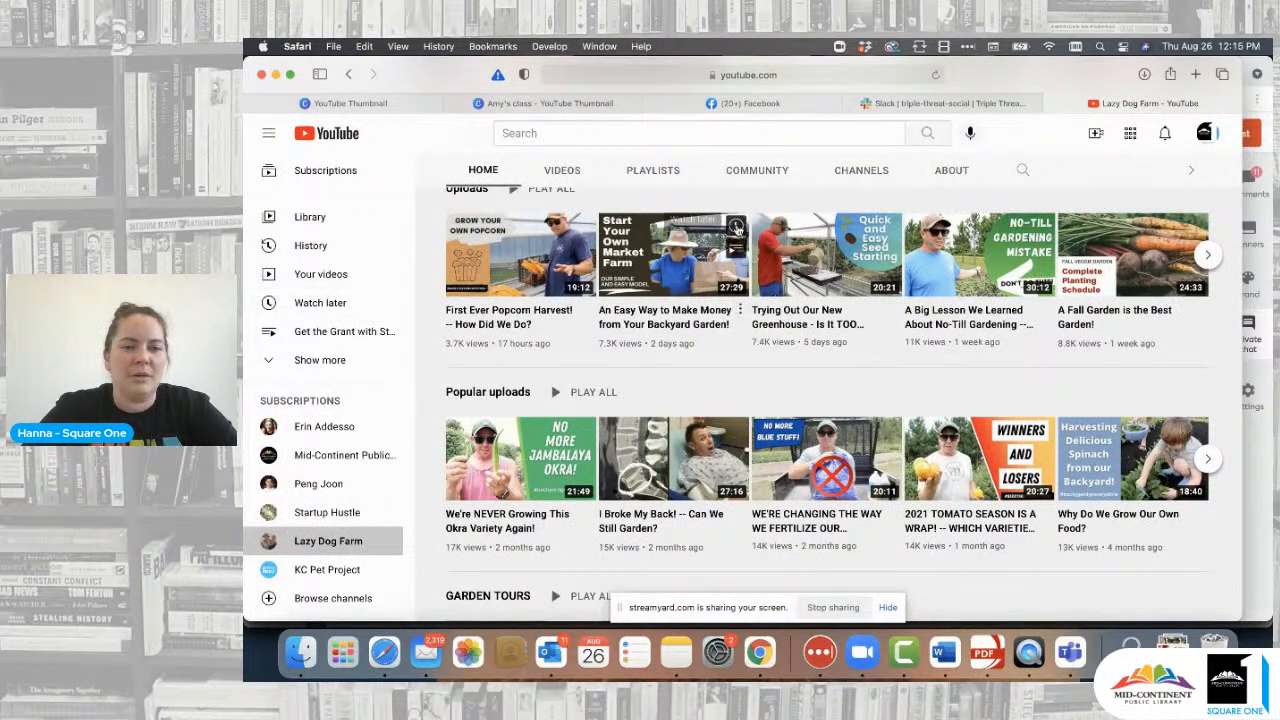
{"action": "scroll", "coordinate": [900, 300], "scroll_direction": "up", "scroll_amount": 5}
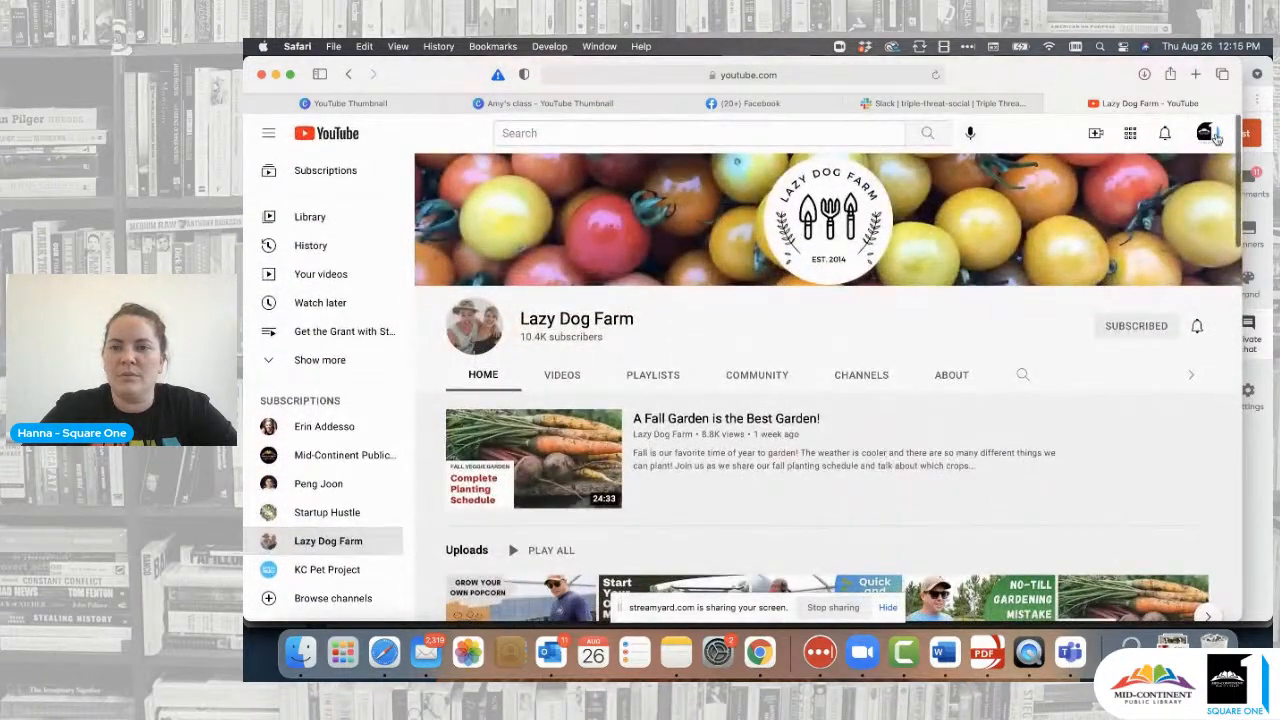
{"action": "left_click", "coordinate": [1215, 137]}
{"action": "left_click", "coordinate": [1040, 200]}
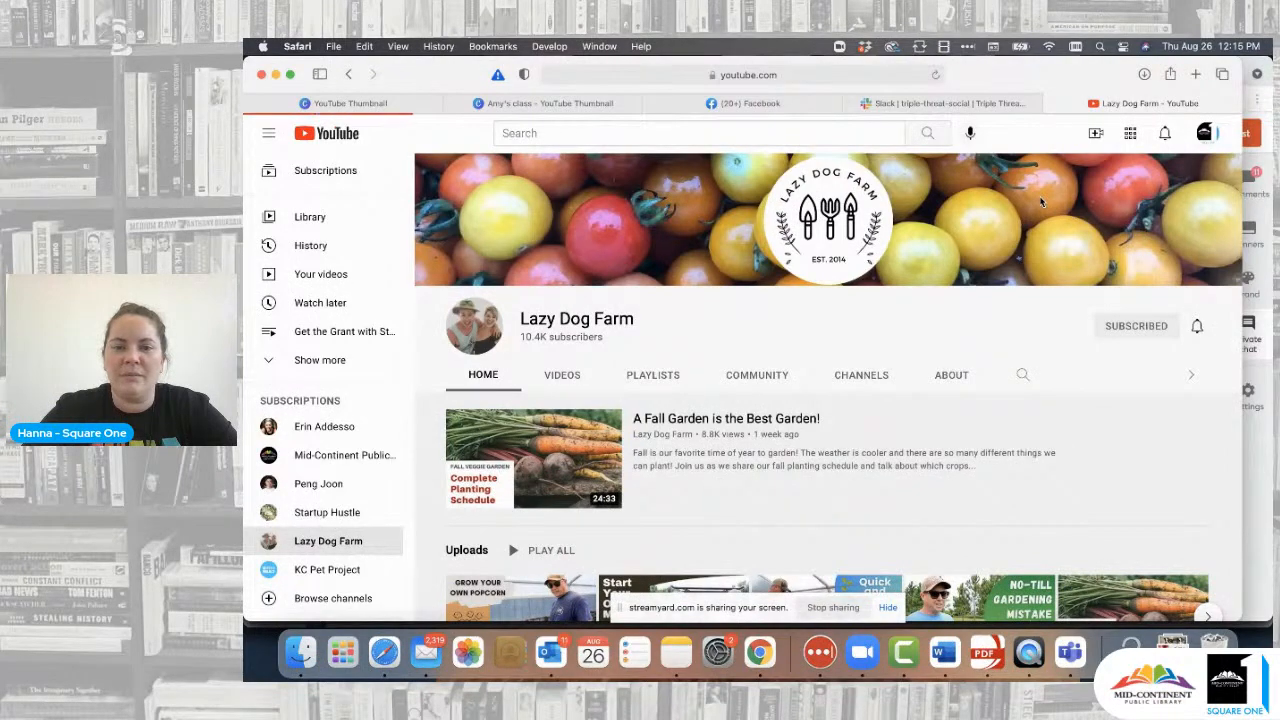
{"action": "scroll", "coordinate": [847, 428], "scroll_direction": "down", "scroll_amount": 2}
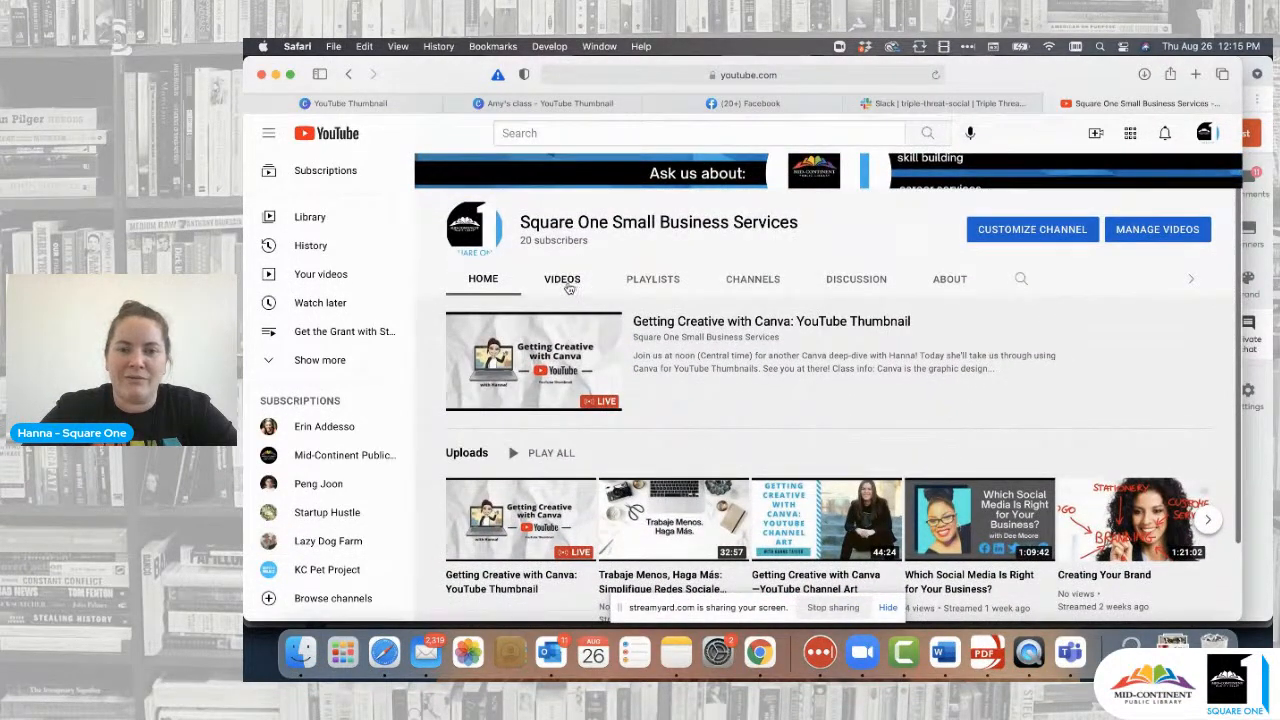
{"action": "left_click", "coordinate": [321, 222]}
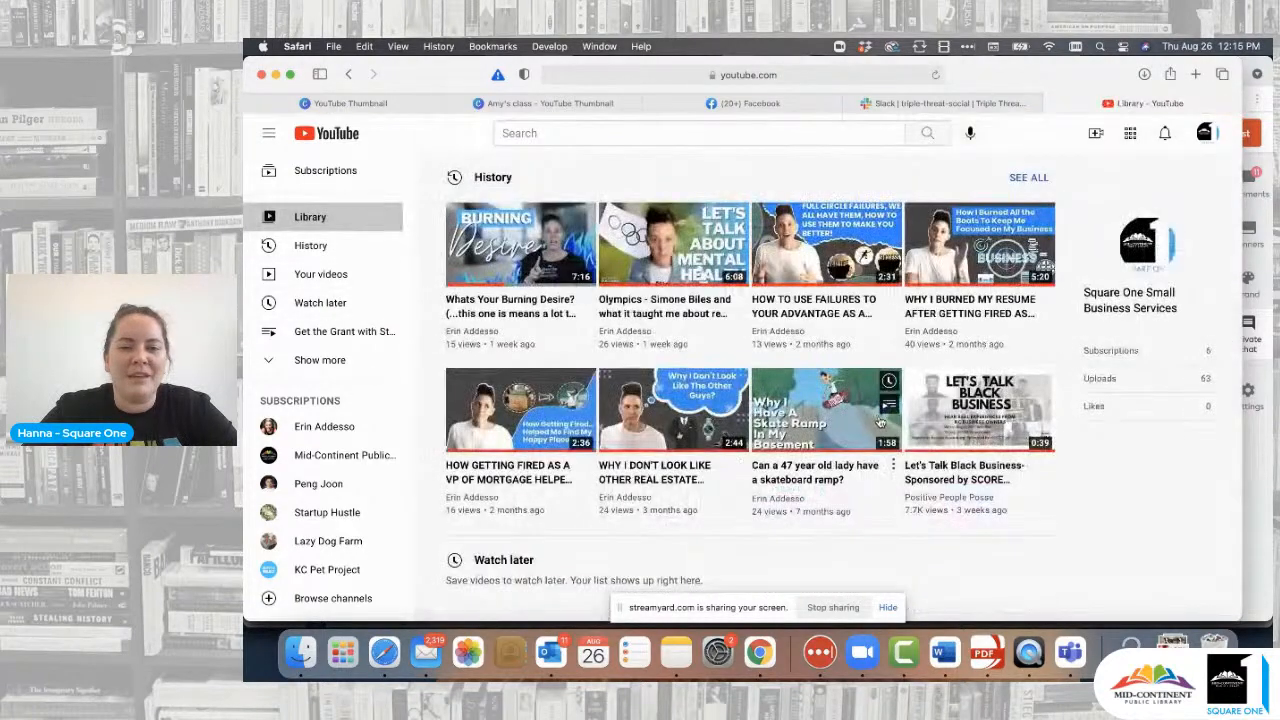
{"action": "left_click", "coordinate": [316, 272]}
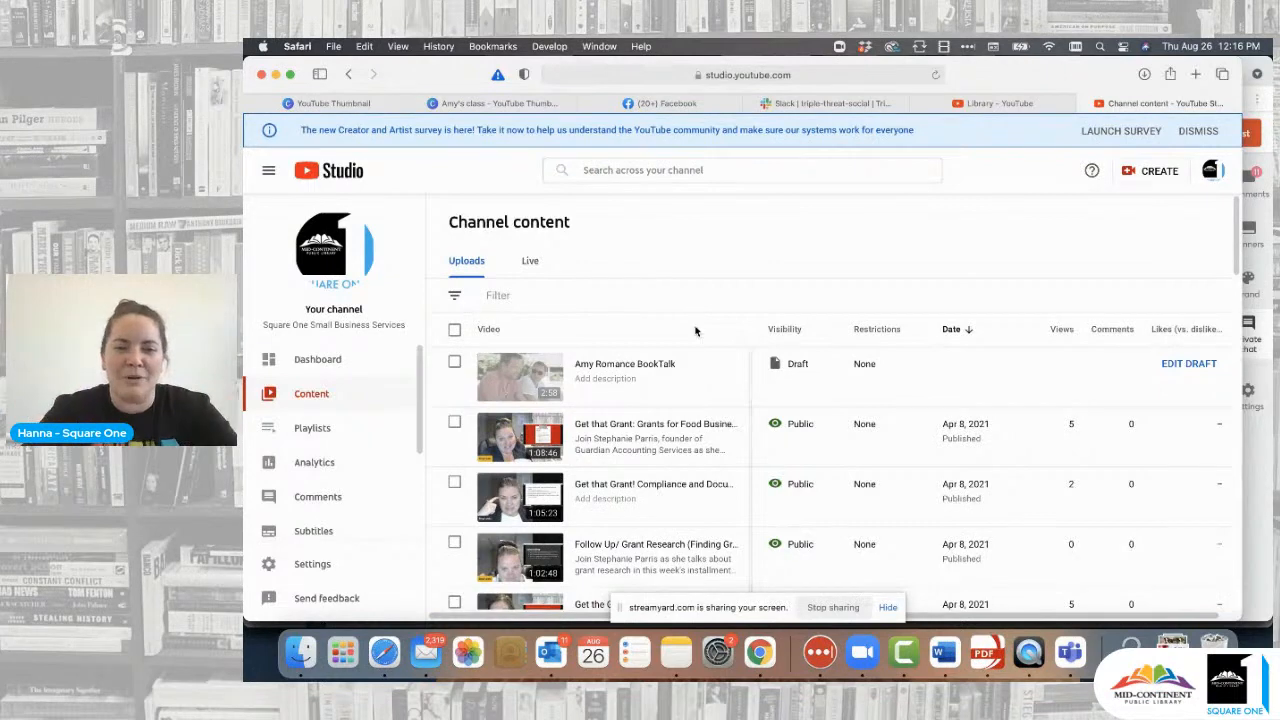
- Open the draft video's details and replace its title with 'The Art of the Fan in Regency Romance'
{"action": "mouse_move", "coordinate": [654, 379]}
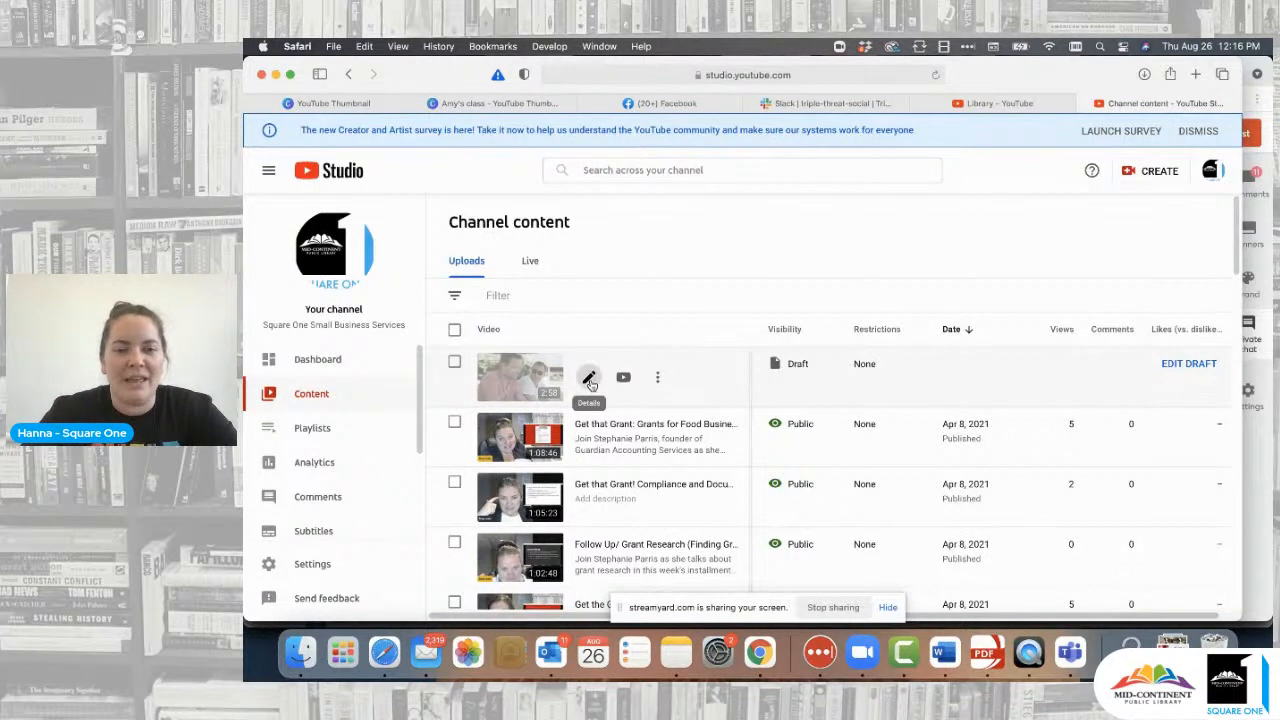
{"action": "left_click", "coordinate": [589, 379]}
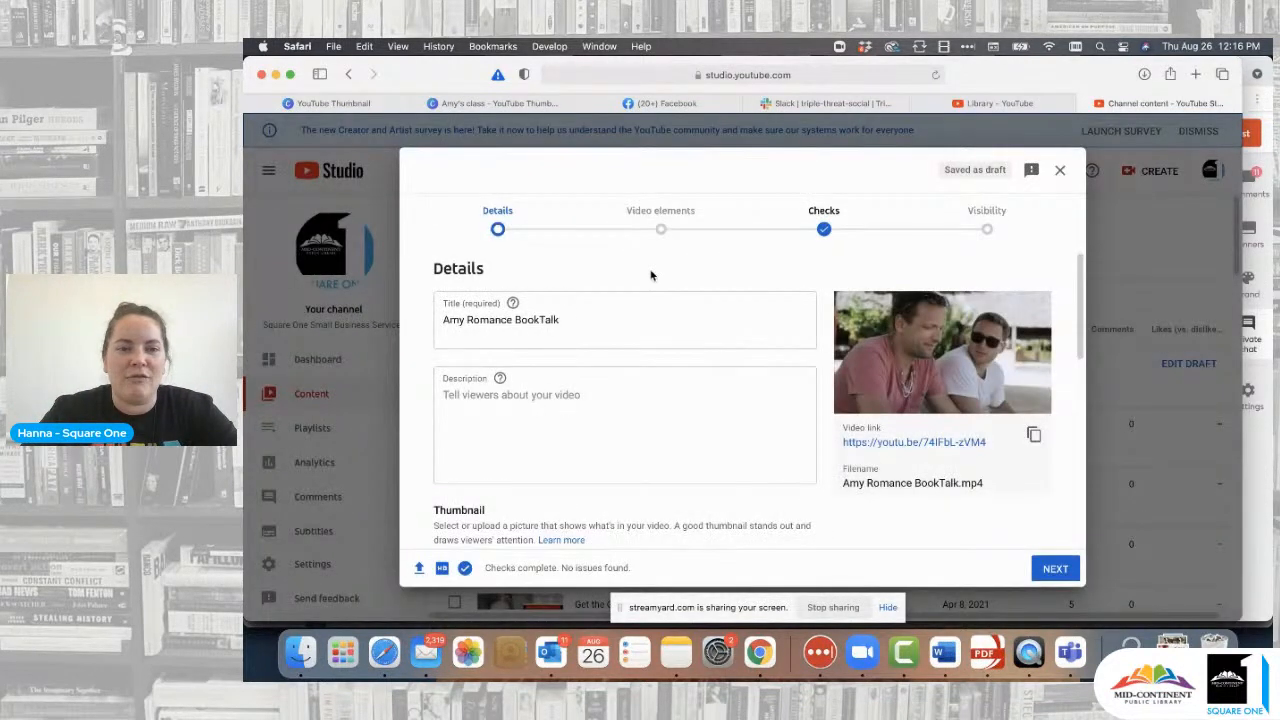
{"action": "left_click_drag", "start_coordinate": [576, 319], "coordinate": [387, 323]}
{"action": "type", "text": "The Art "}
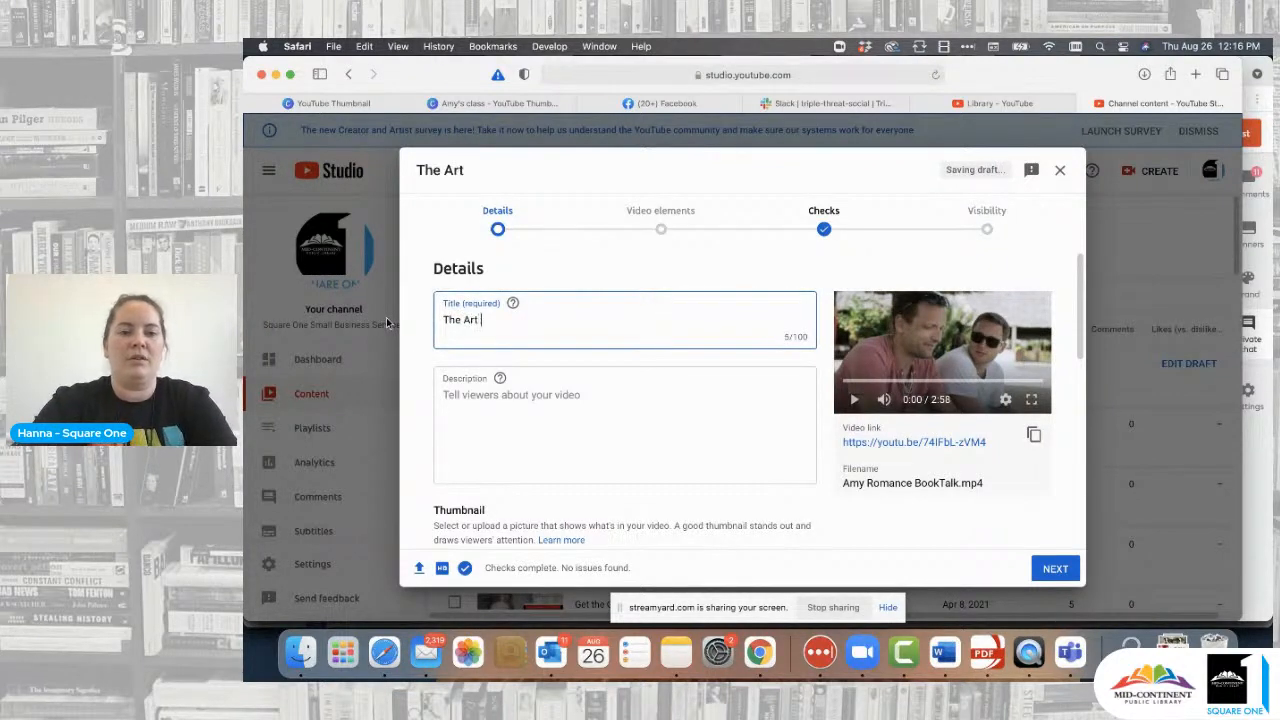
{"action": "type", "text": "of the Fan i"}
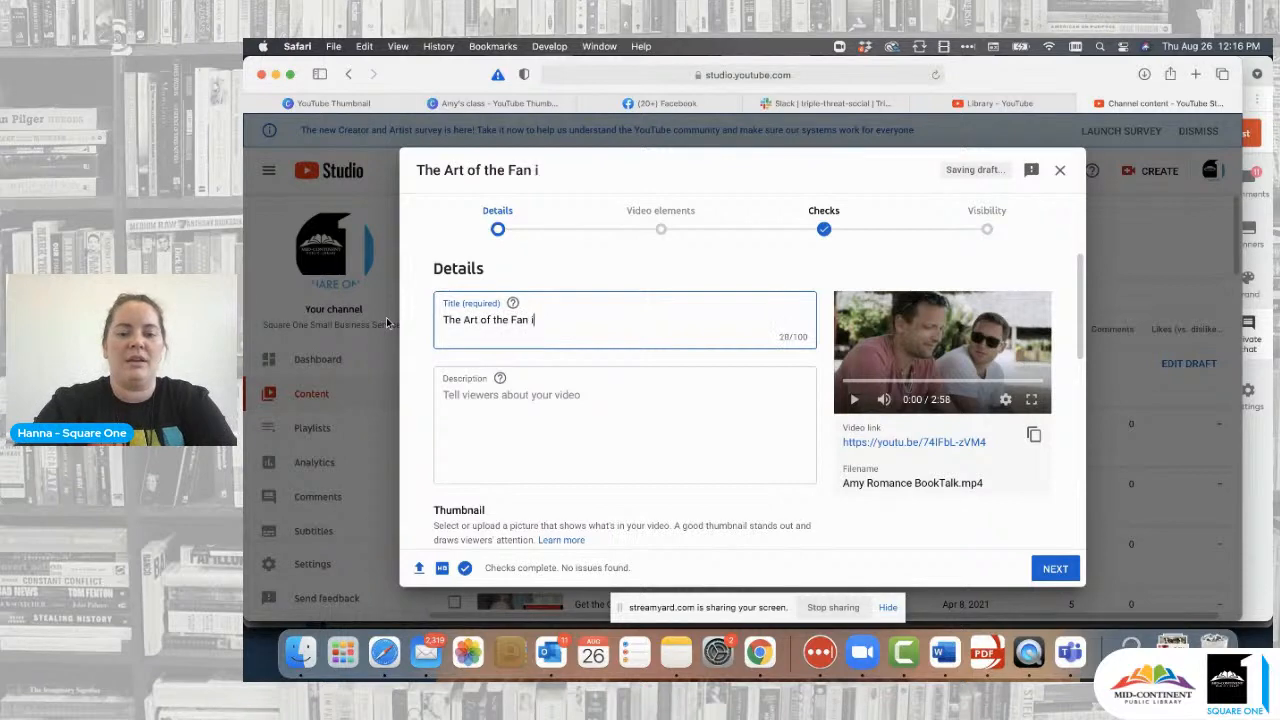
{"action": "type", "text": "n Regency Romance"}
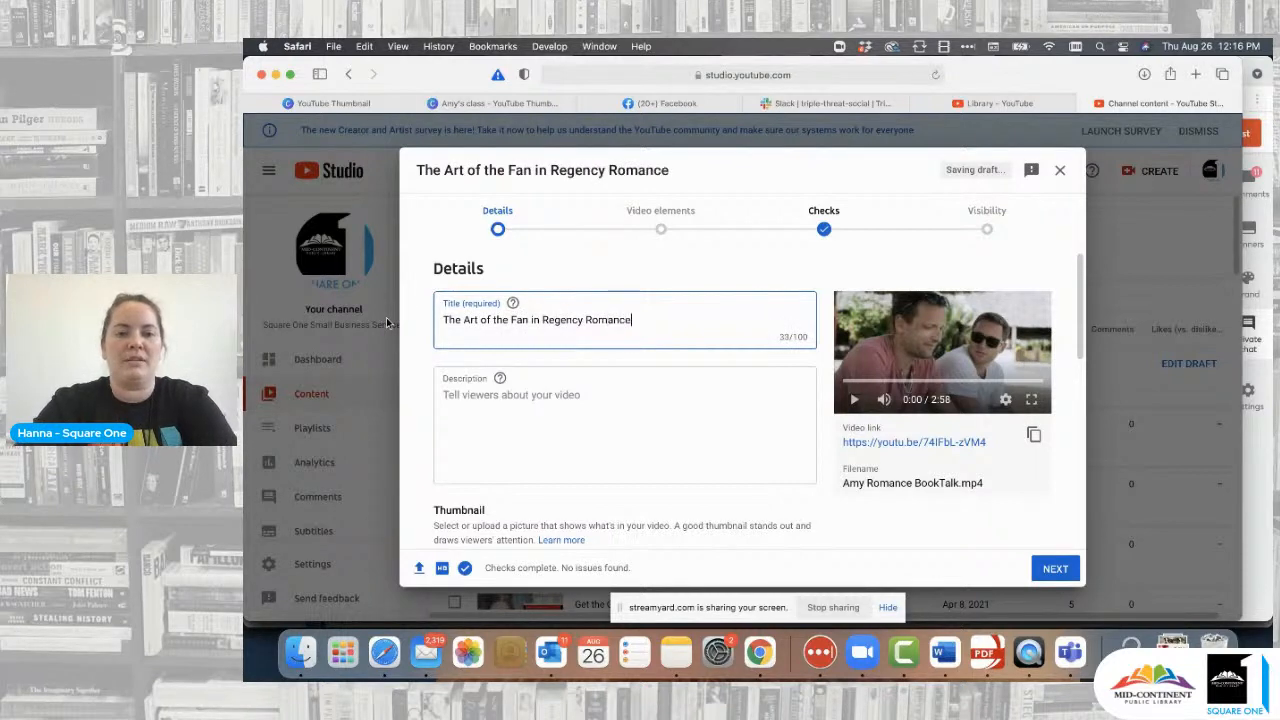
{"action": "left_click", "coordinate": [483, 405]}
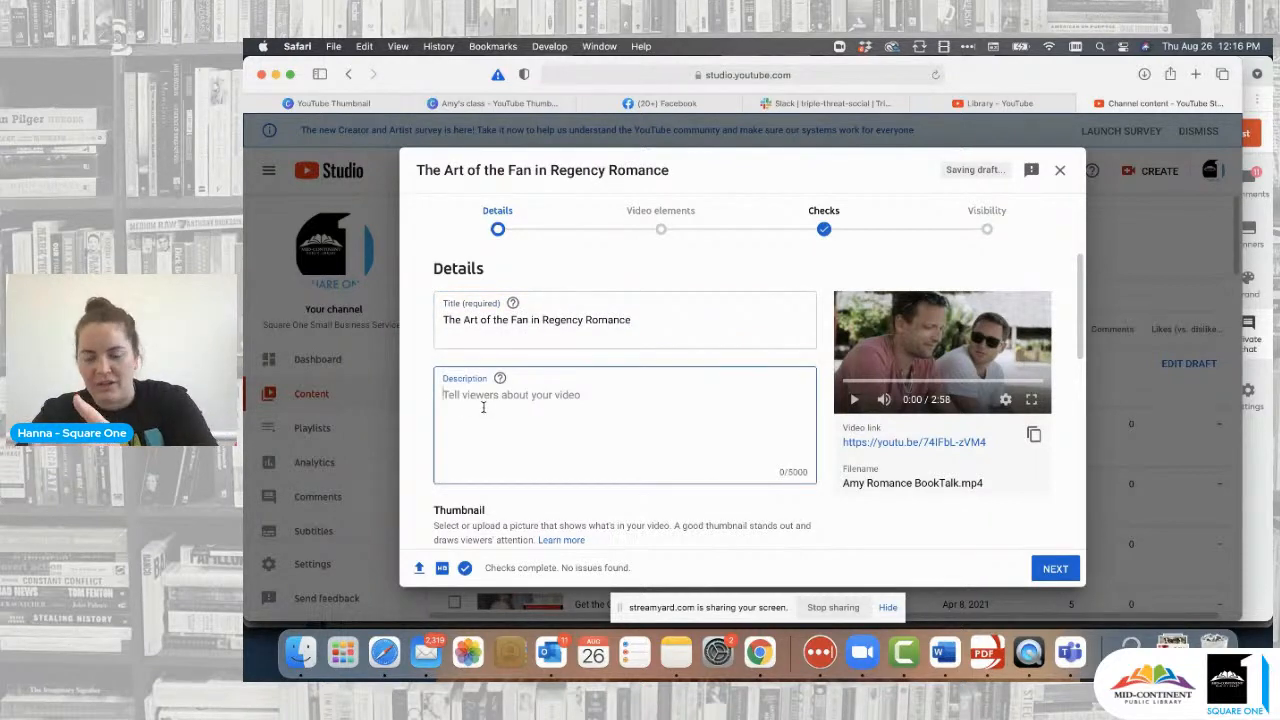
{"action": "scroll", "coordinate": [617, 405], "scroll_direction": "down", "scroll_amount": 3}
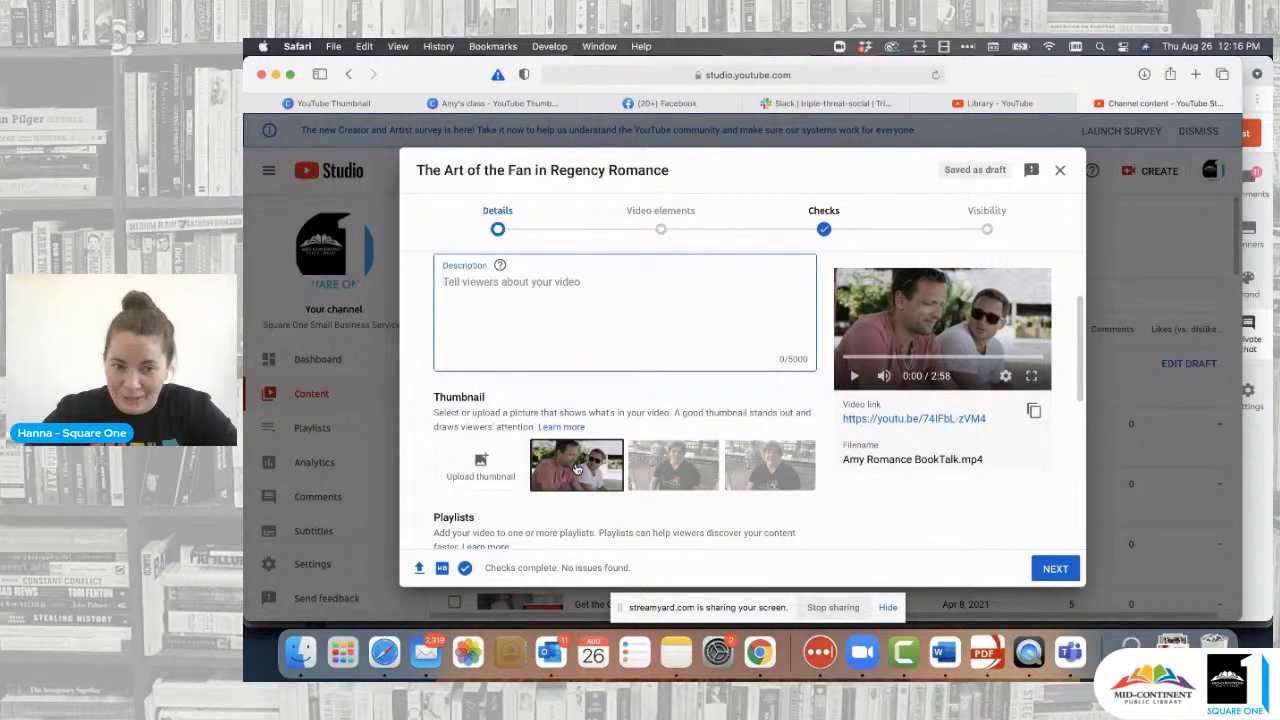
{"action": "scroll", "coordinate": [576, 469], "scroll_direction": "up", "scroll_amount": 2}
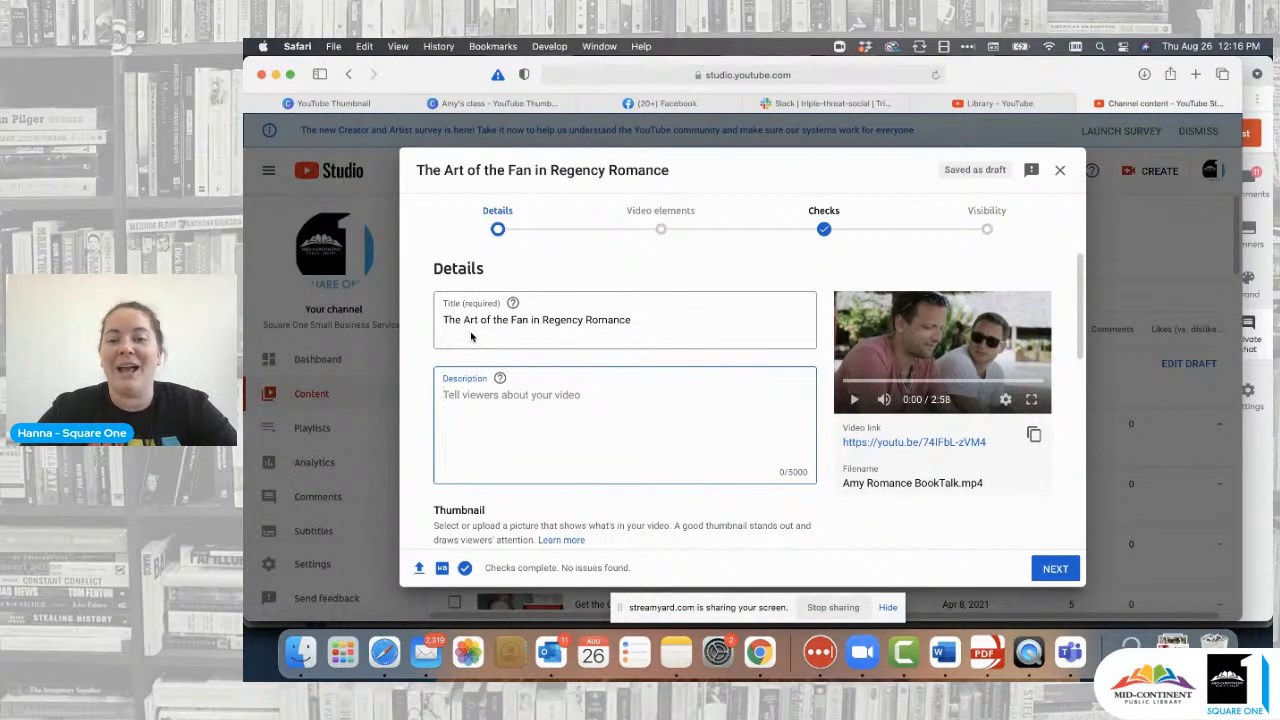
{"action": "scroll", "coordinate": [569, 437], "scroll_direction": "down", "scroll_amount": 3}
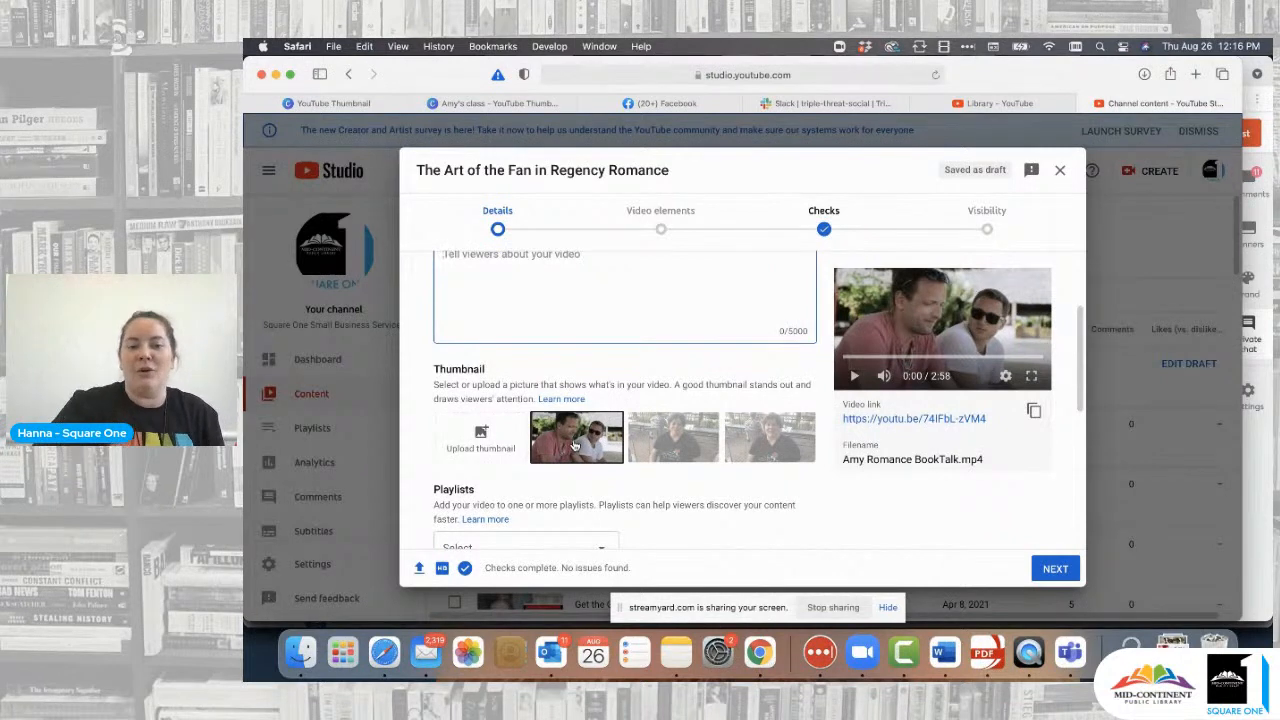
- Compare the second and third auto-generated thumbnails and glance at the Canva thumbnail design
{"action": "left_click", "coordinate": [676, 449]}
{"action": "left_click", "coordinate": [776, 455]}
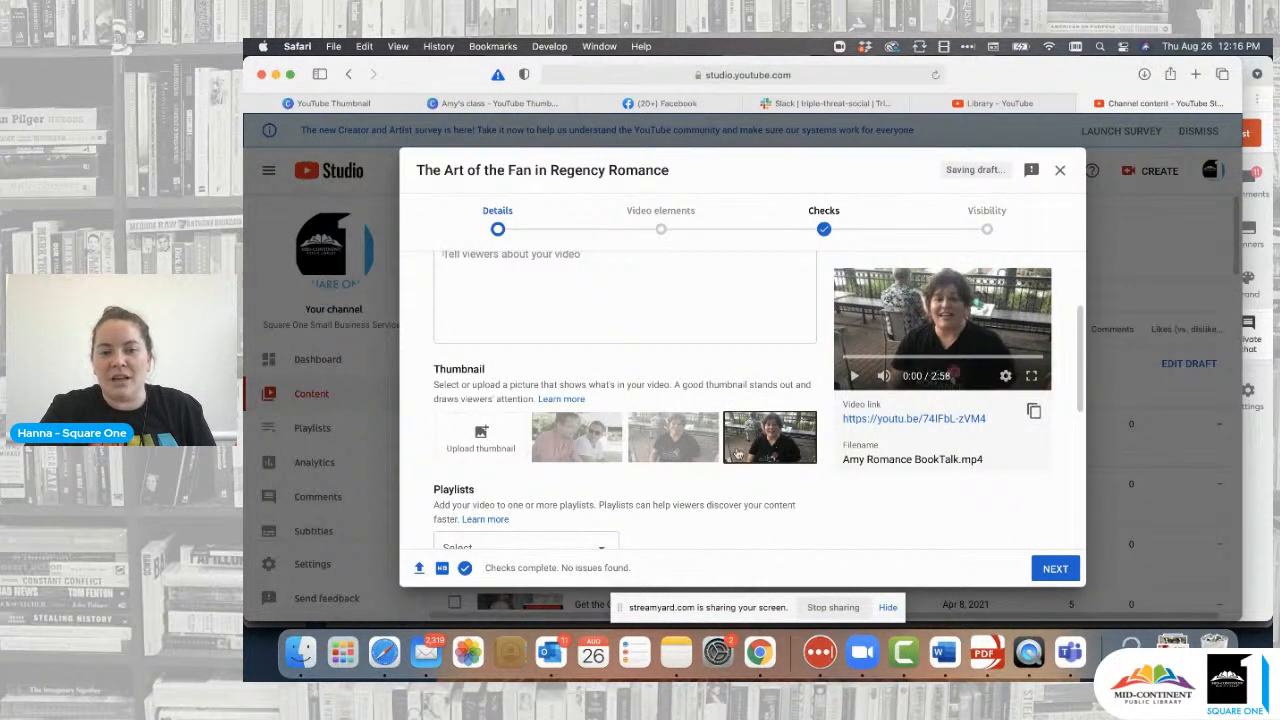
{"action": "left_click", "coordinate": [685, 455]}
{"action": "left_click", "coordinate": [775, 456]}
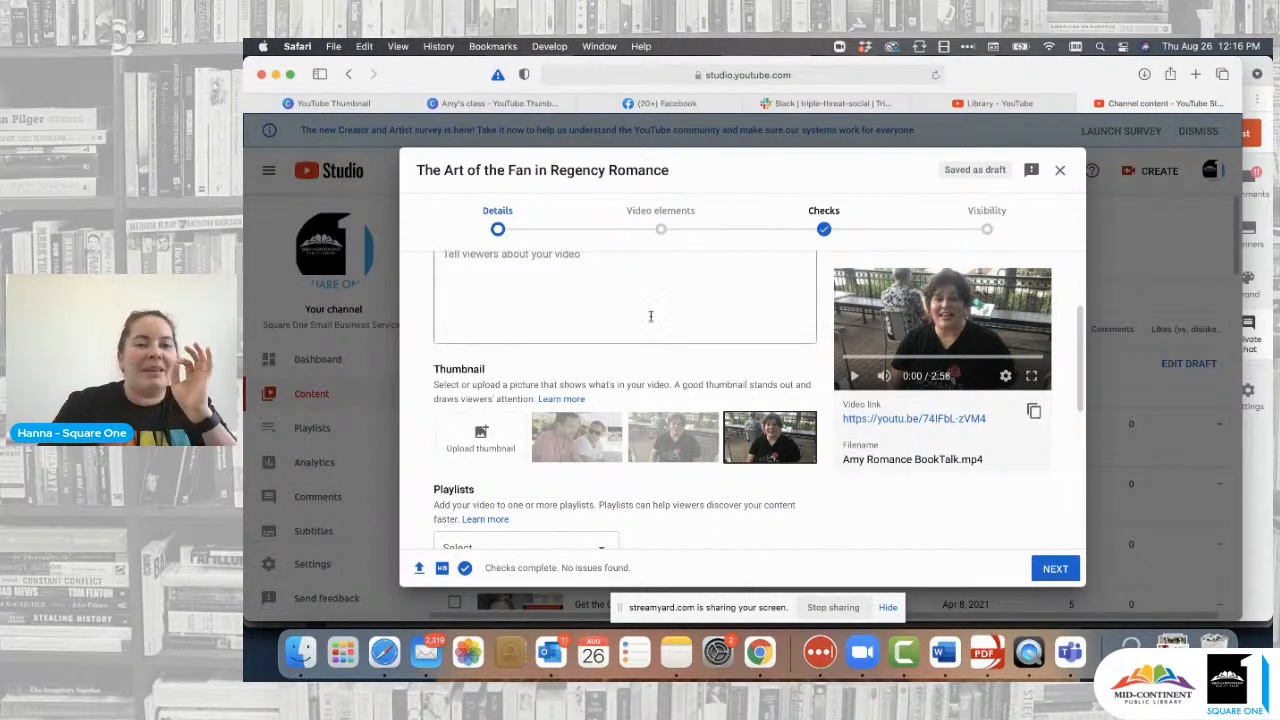
{"action": "left_click", "coordinate": [495, 103]}
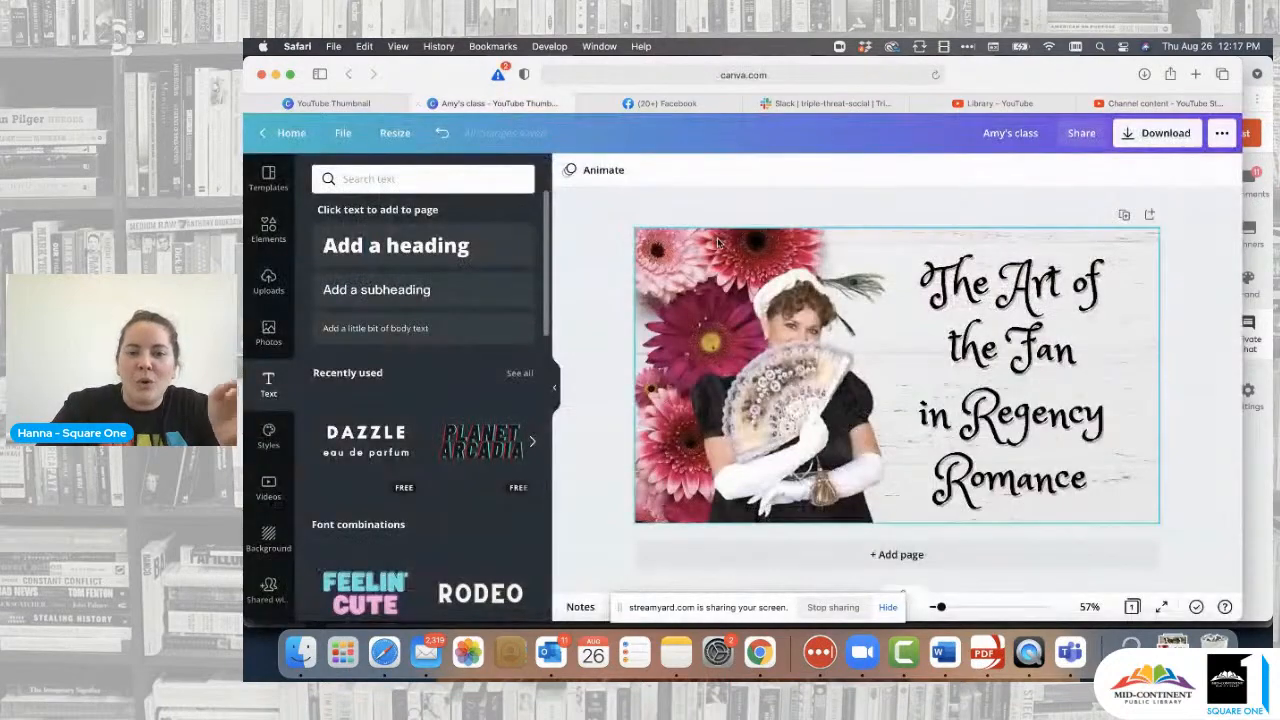
{"action": "left_click", "coordinate": [1167, 106]}
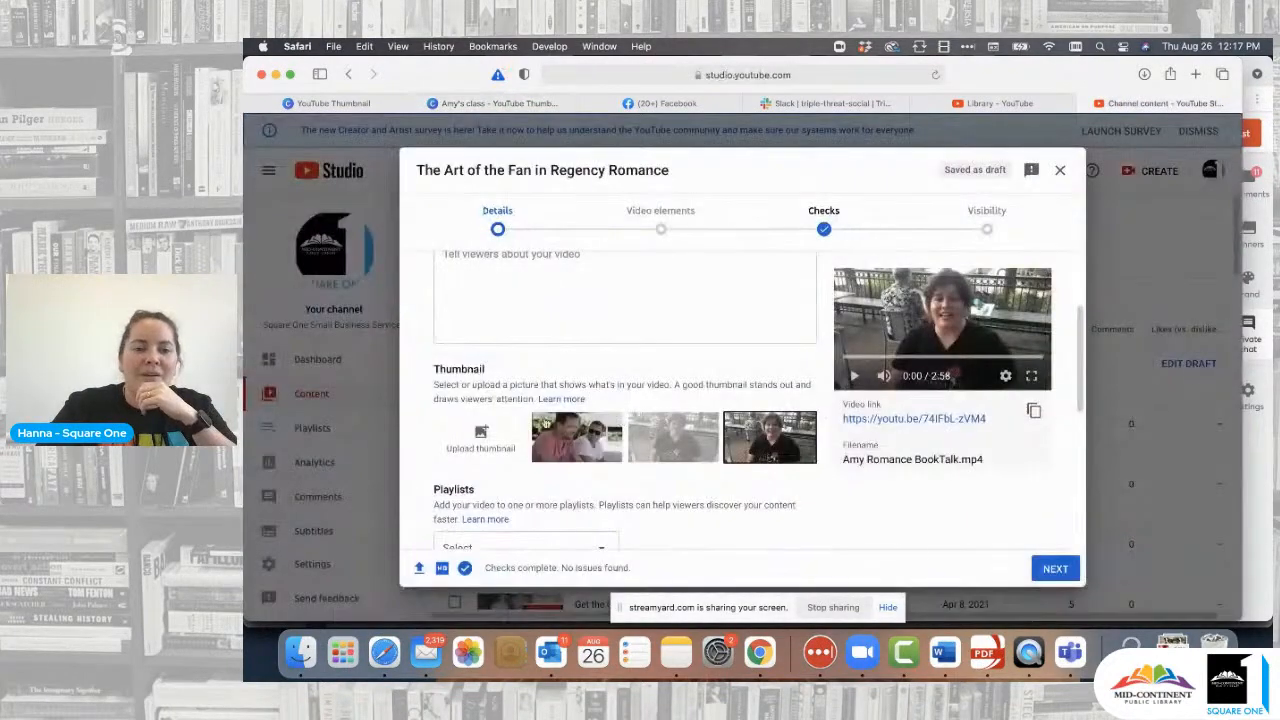
- Upload Amy's class.png as the custom thumbnail, then go to the YouTube Library tab
{"action": "left_click", "coordinate": [484, 438]}
{"action": "left_click", "coordinate": [648, 284]}
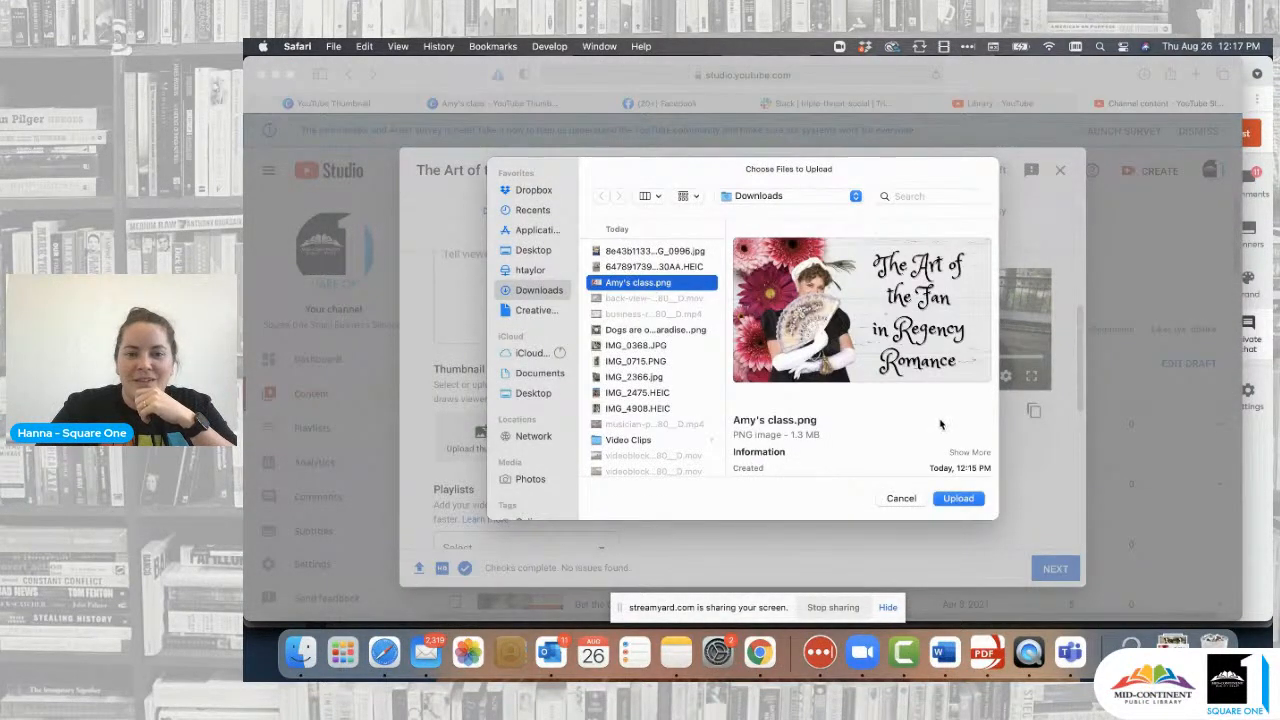
{"action": "left_click", "coordinate": [958, 498]}
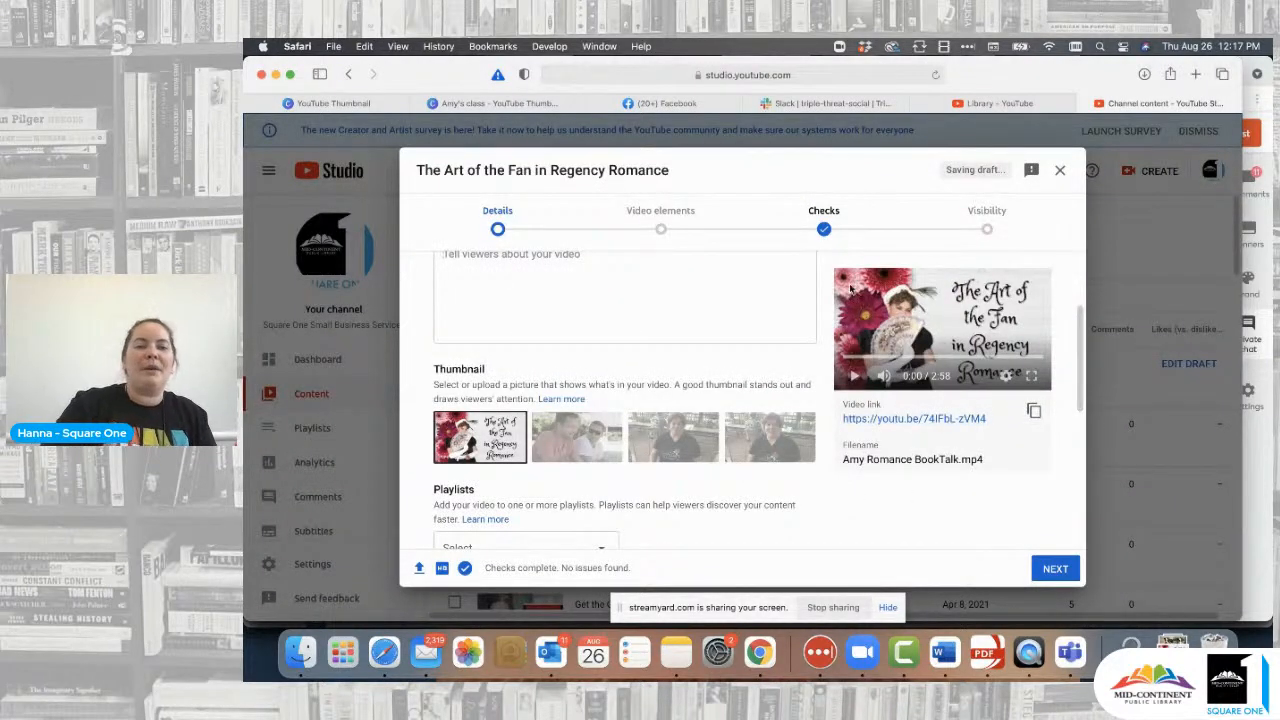
{"action": "left_click", "coordinate": [1003, 111]}
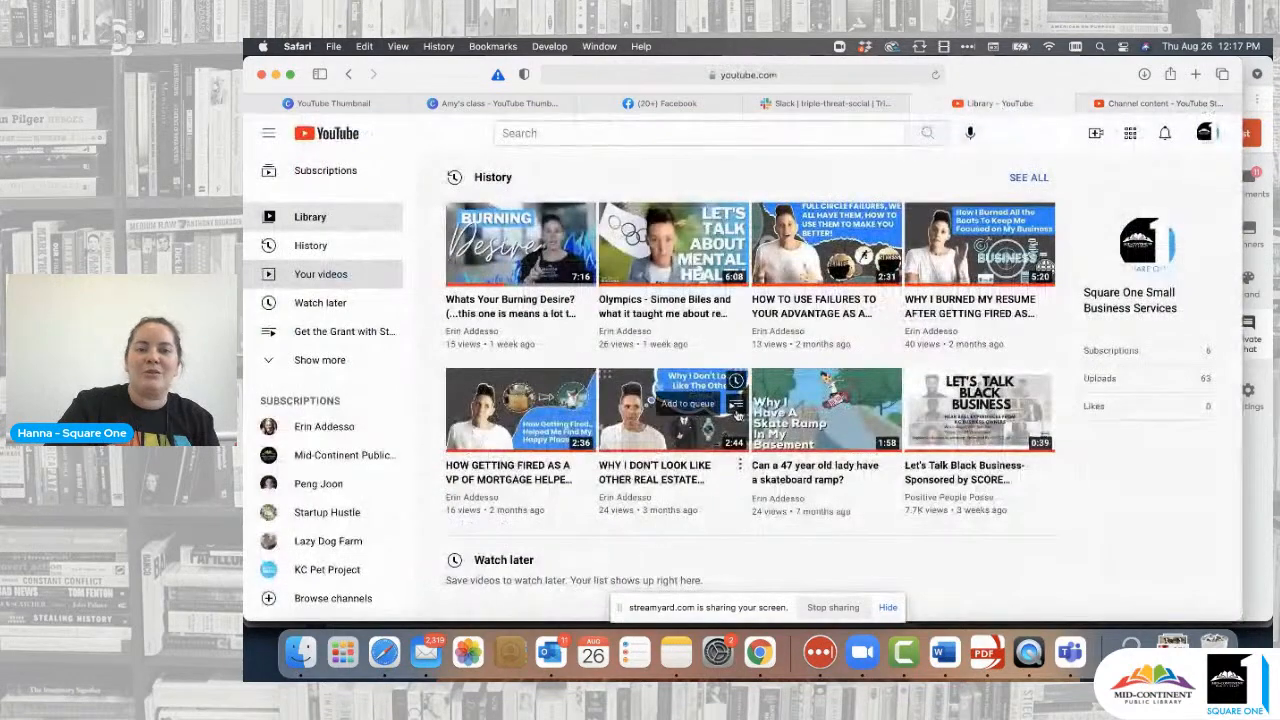
- Return to the channel's own videos and close the extra loading Creator Studio tab
{"action": "scroll", "coordinate": [700, 400], "scroll_direction": "down", "scroll_amount": 5}
{"action": "scroll", "coordinate": [700, 400], "scroll_direction": "up", "scroll_amount": 2}
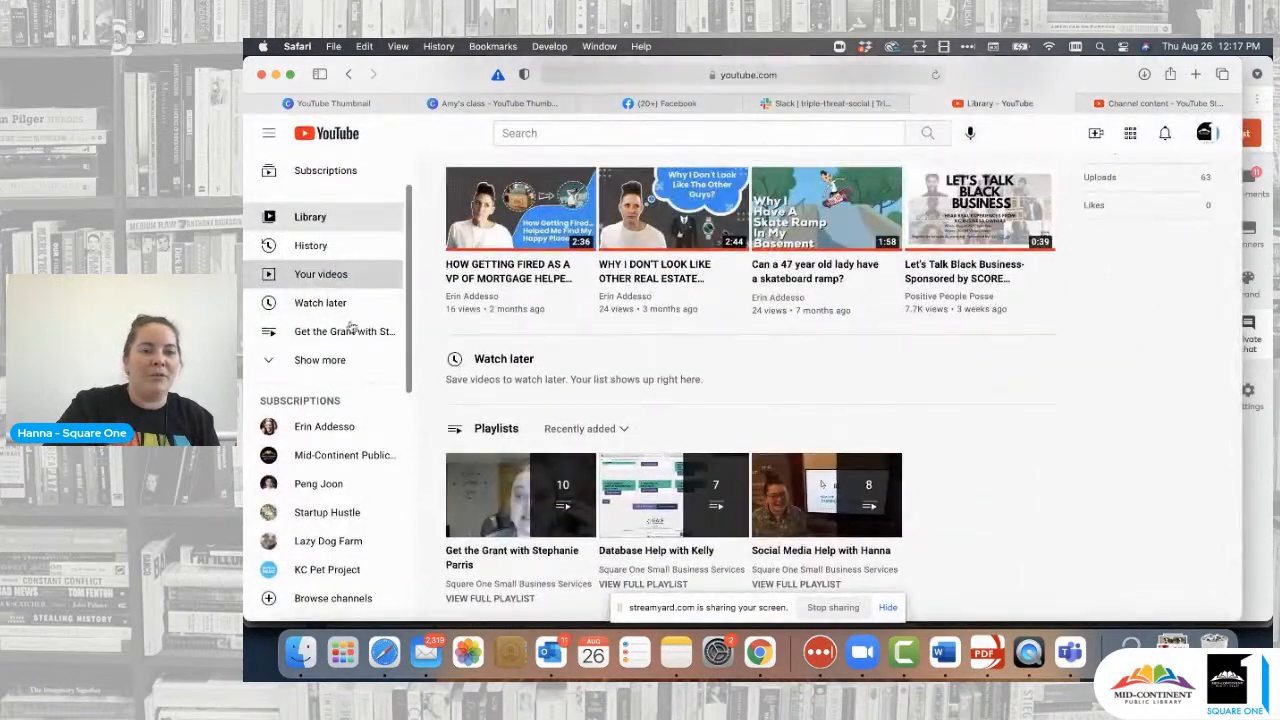
{"action": "scroll", "coordinate": [336, 300], "scroll_direction": "up", "scroll_amount": 2}
{"action": "left_click", "coordinate": [318, 341]}
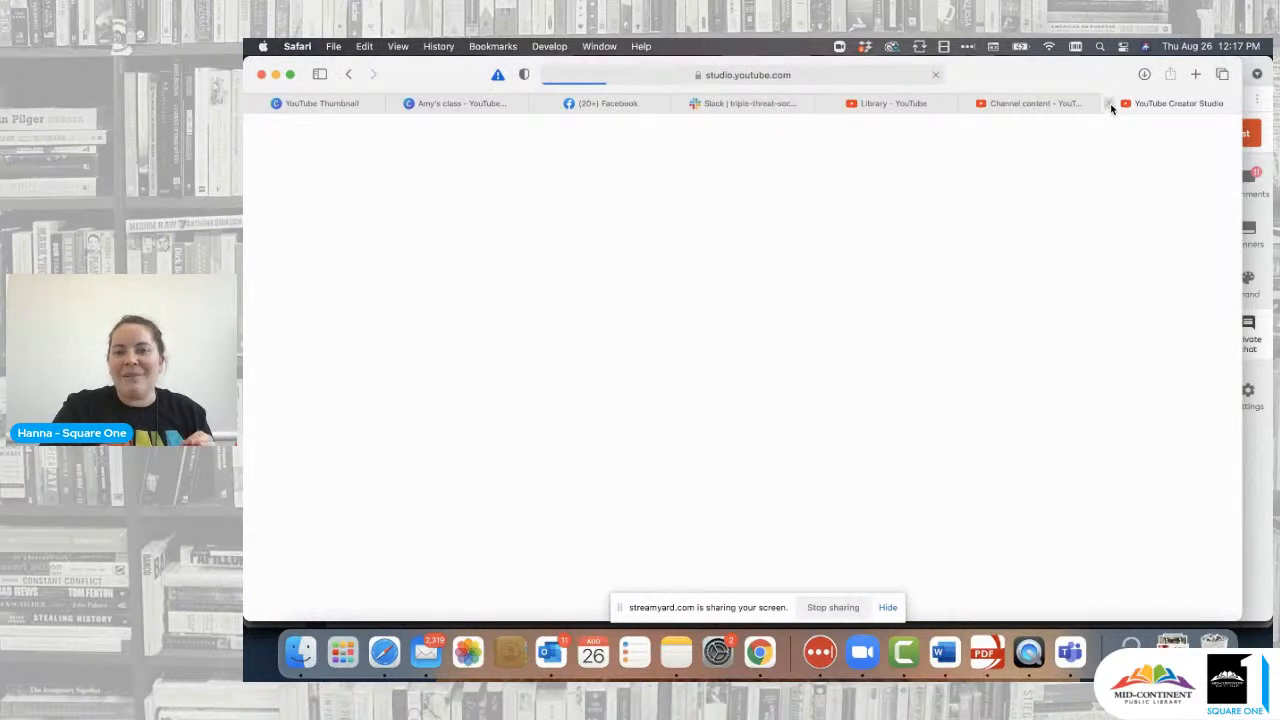
{"action": "left_click", "coordinate": [1110, 103]}
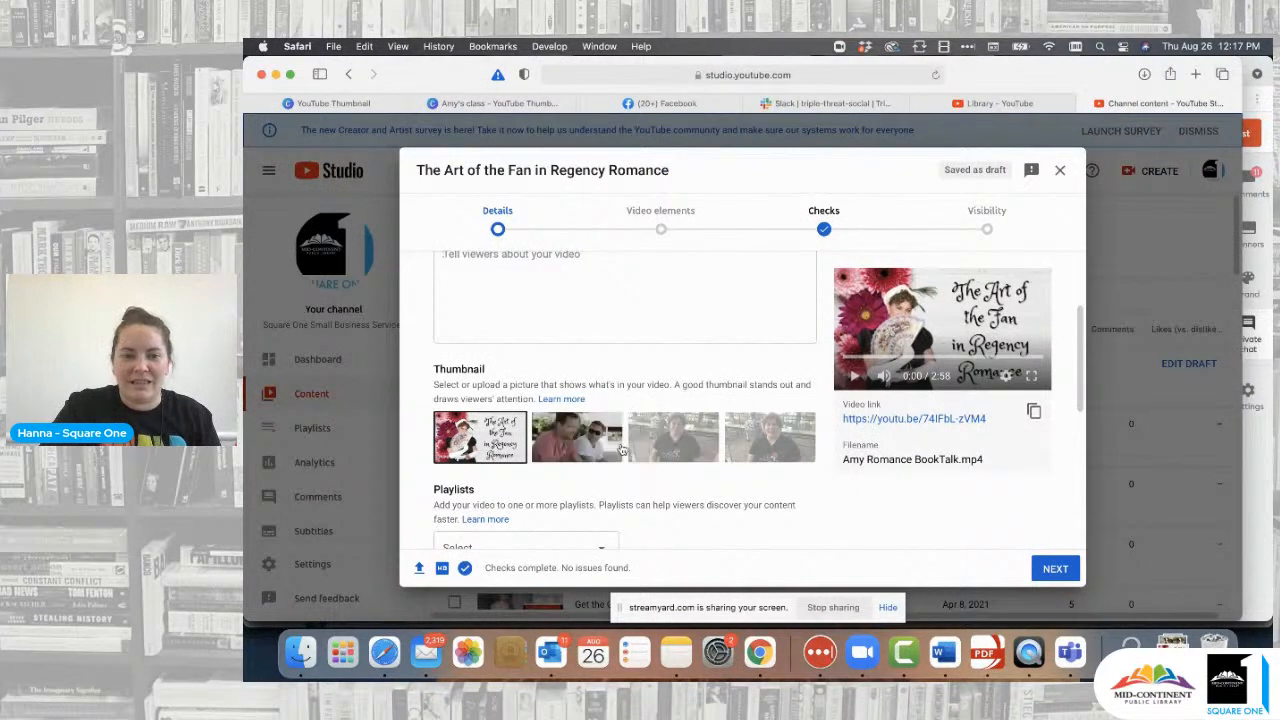
- Preview the auto-generated thumbnails, then reselect the uploaded title card as the thumbnail
{"action": "left_click", "coordinate": [586, 446]}
{"action": "left_click", "coordinate": [666, 443]}
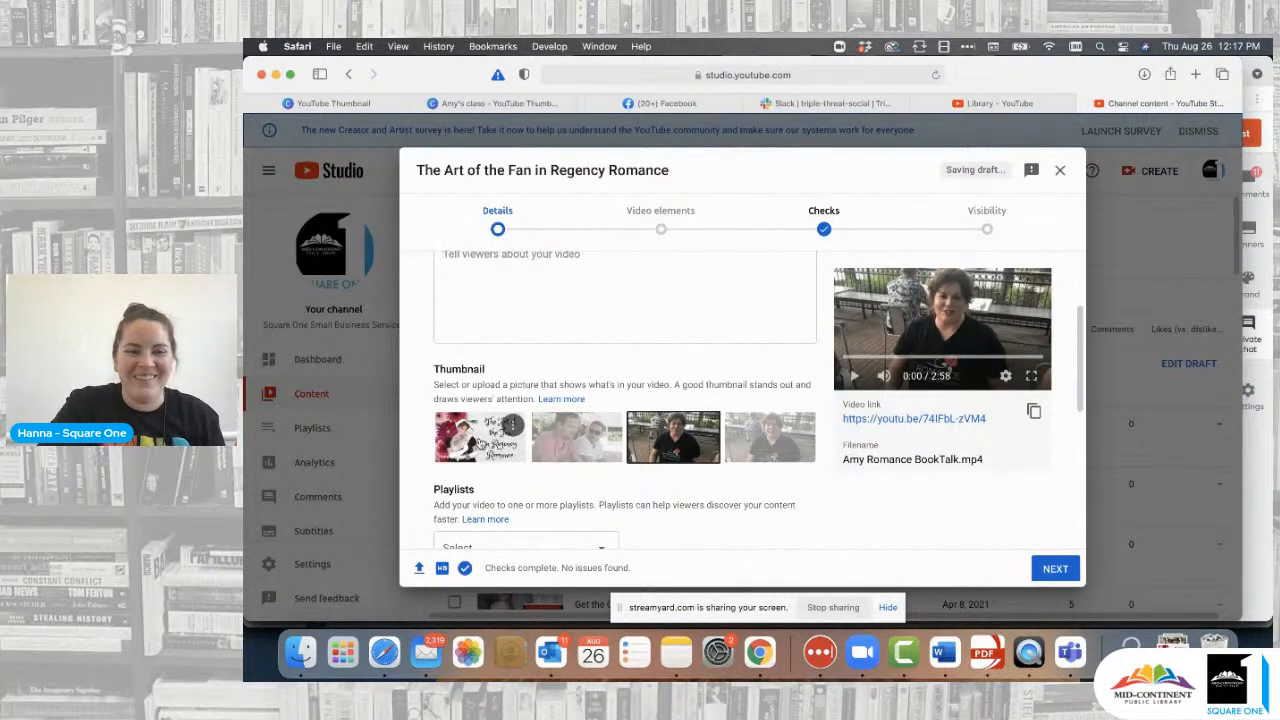
{"action": "left_click", "coordinate": [482, 446]}
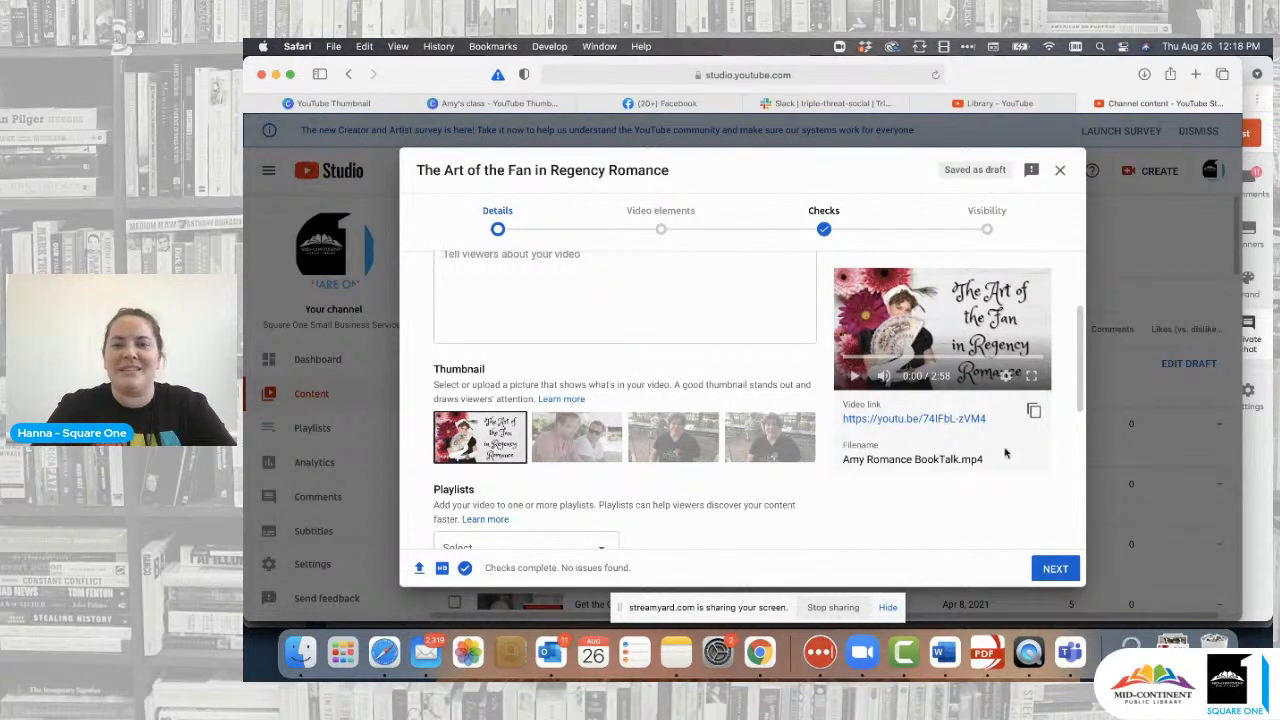
- Close the video details to save the draft, then add a blank second page in Canva
{"action": "left_click", "coordinate": [1060, 172]}
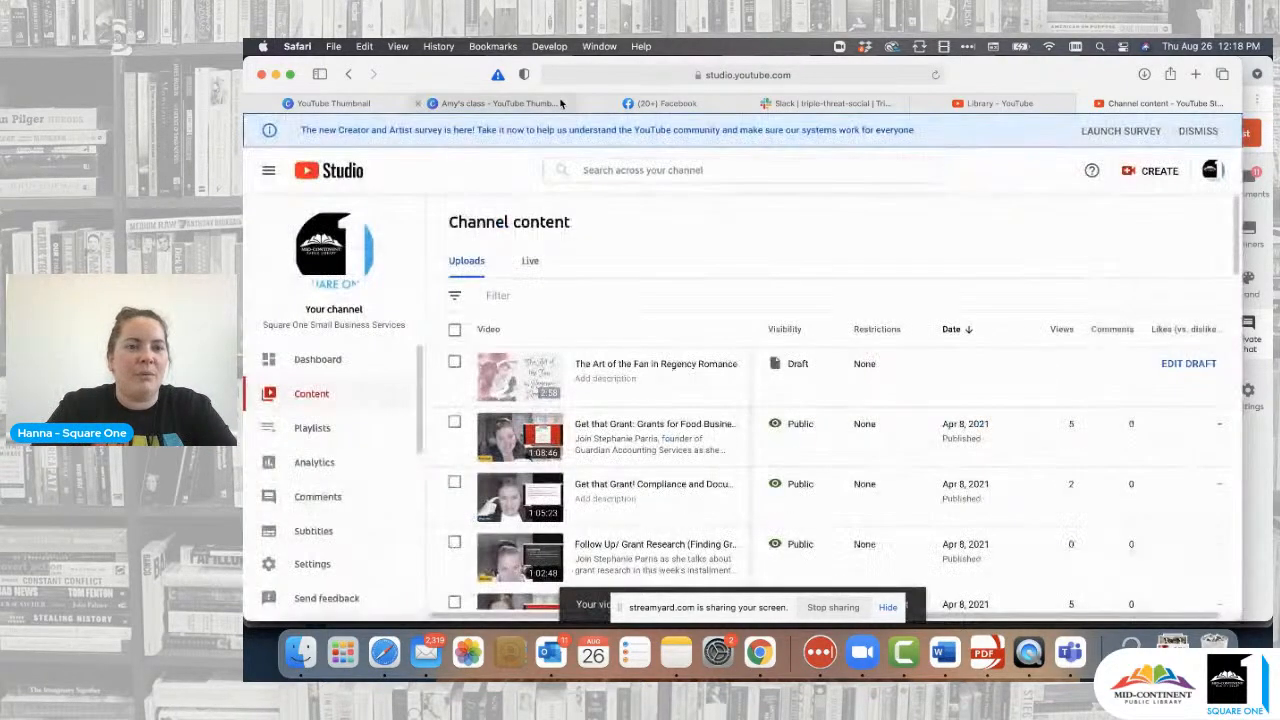
{"action": "left_click", "coordinate": [500, 103]}
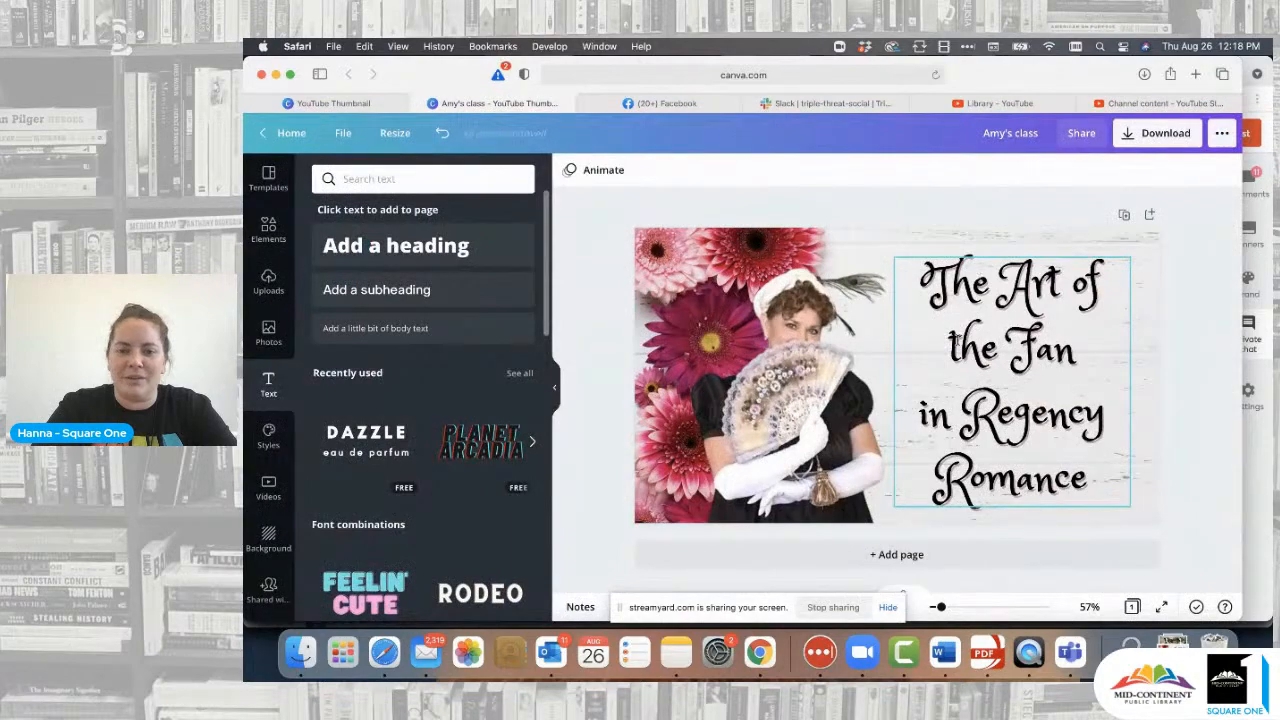
{"action": "left_click", "coordinate": [897, 554]}
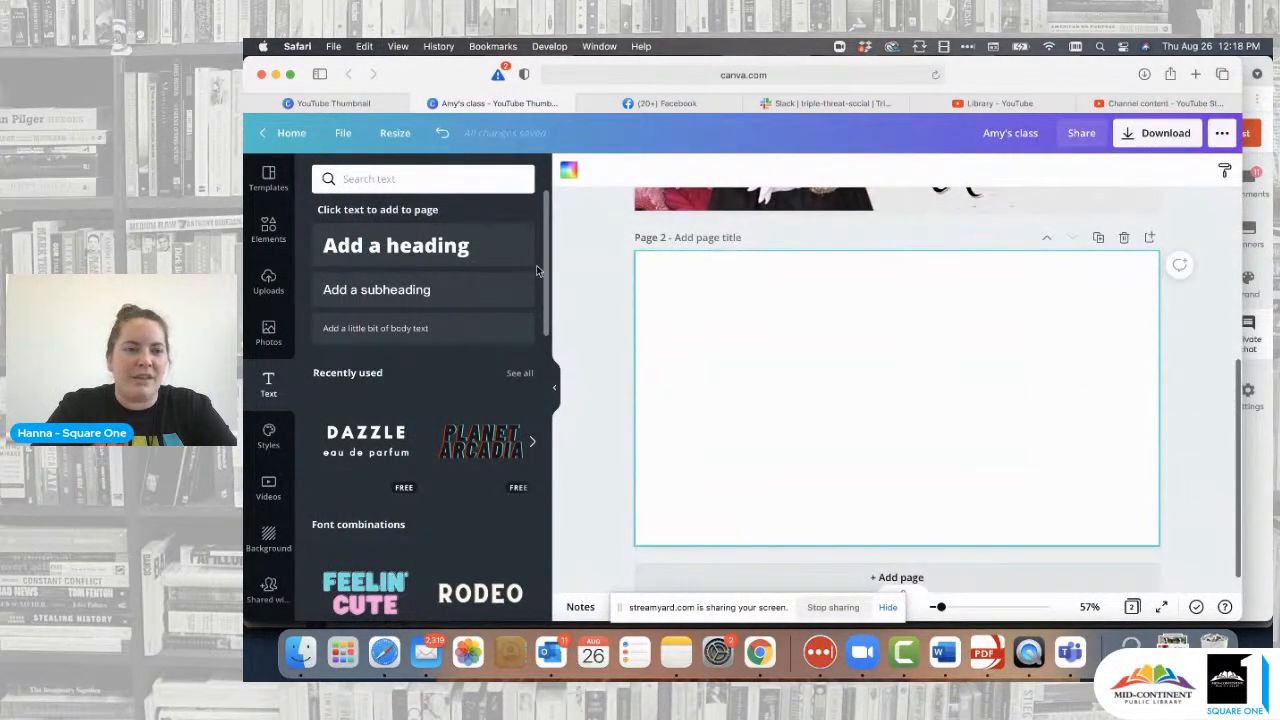
- Browse the Recently used YouTube thumbnail templates in the Templates panel
{"action": "left_click", "coordinate": [268, 180]}
{"action": "scroll", "coordinate": [562, 258], "scroll_direction": "up", "scroll_amount": 5}
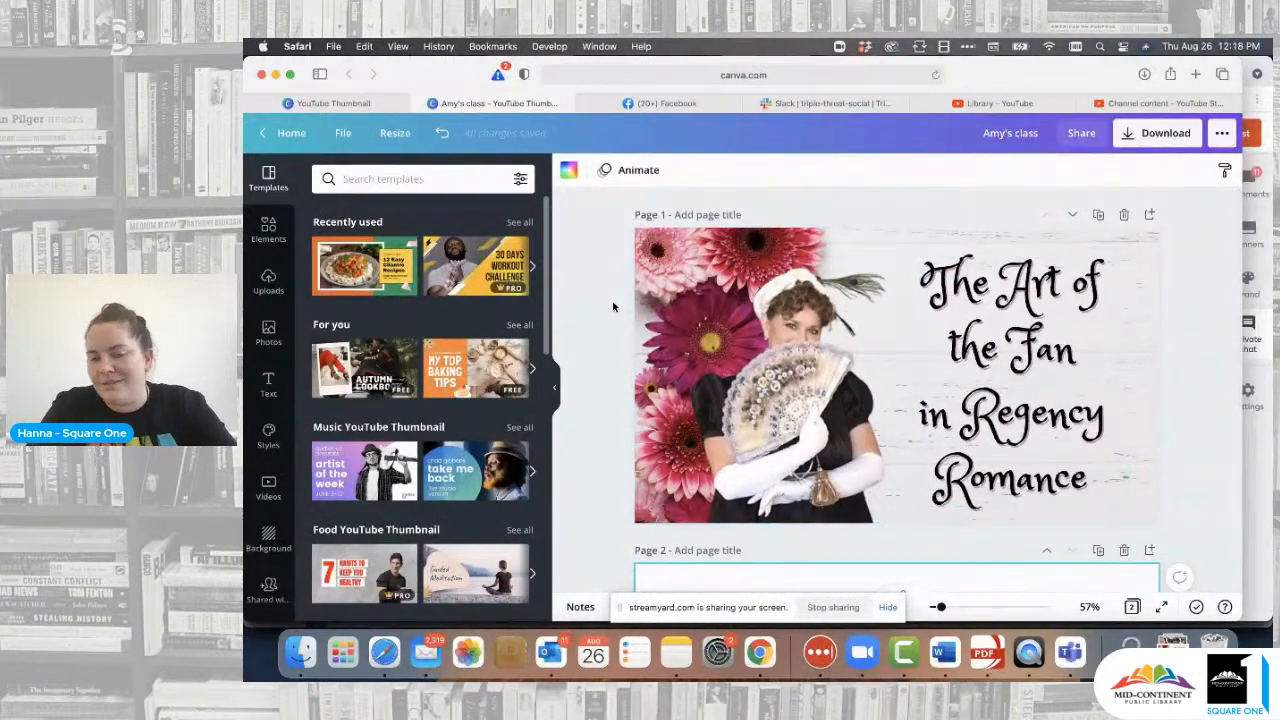
{"action": "scroll", "coordinate": [613, 306], "scroll_direction": "down", "scroll_amount": 3}
{"action": "scroll", "coordinate": [613, 306], "scroll_direction": "down", "scroll_amount": 1}
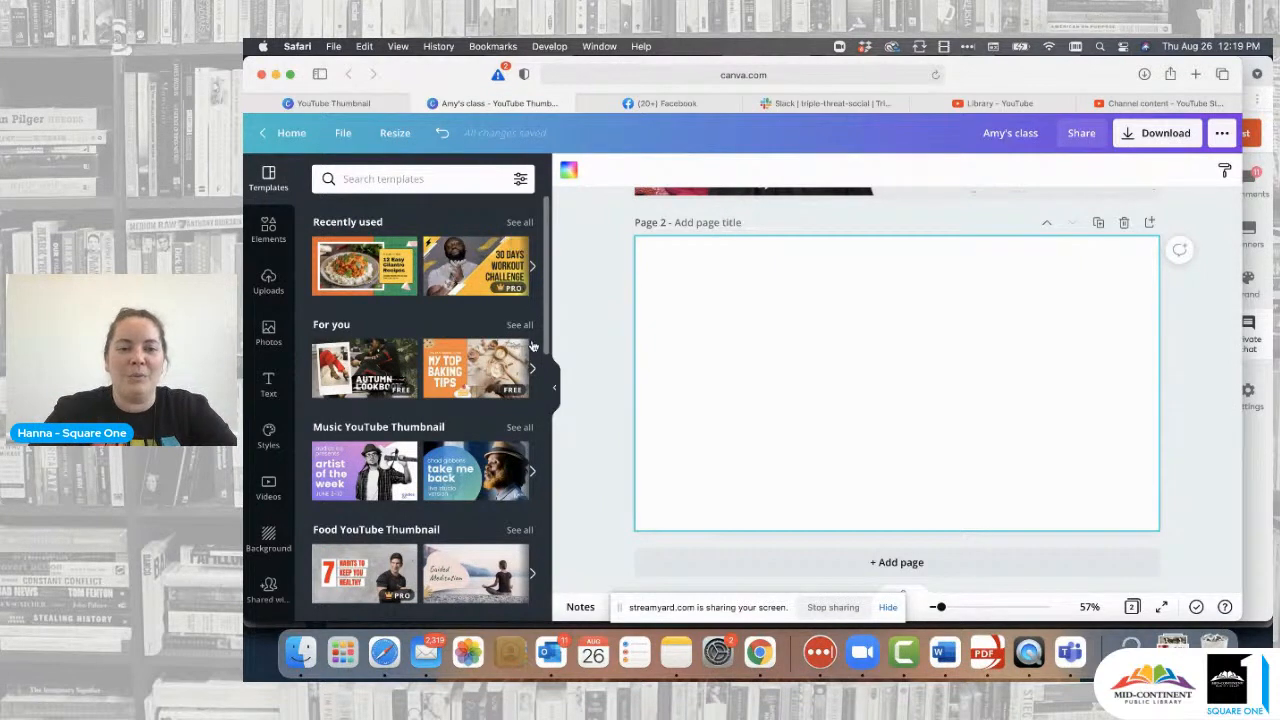
{"action": "left_click", "coordinate": [533, 270]}
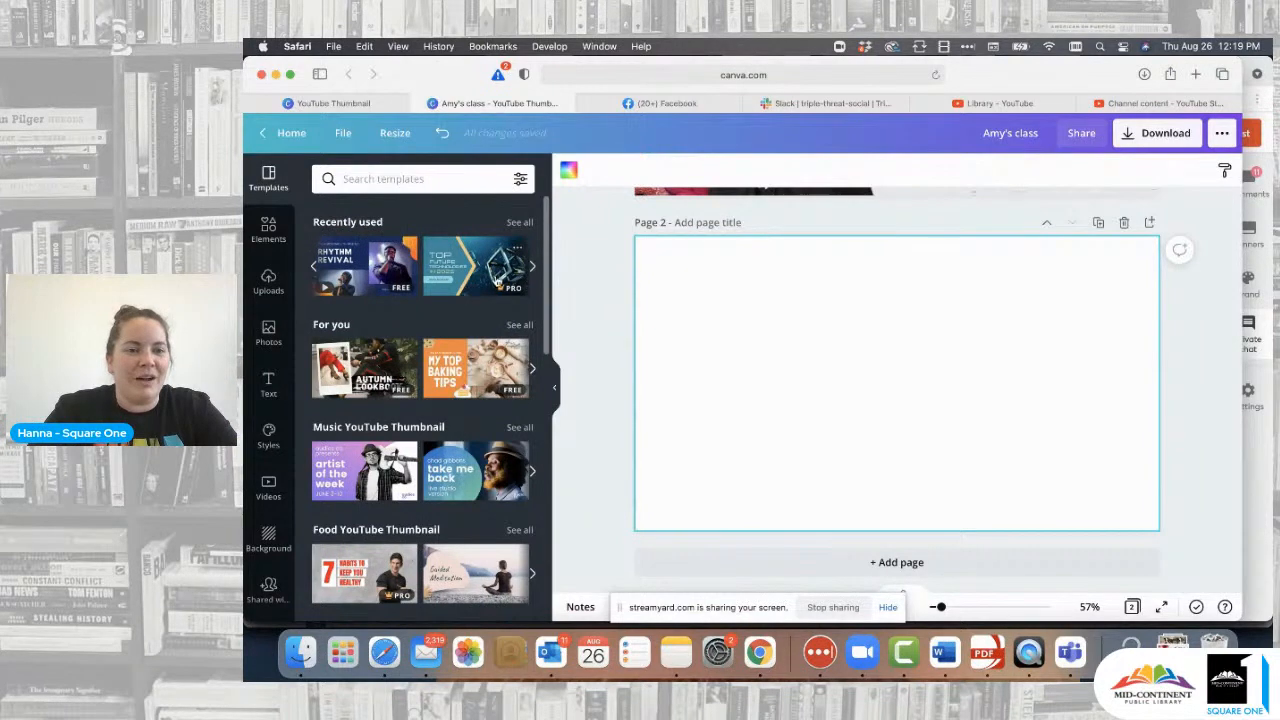
{"action": "left_click", "coordinate": [531, 270]}
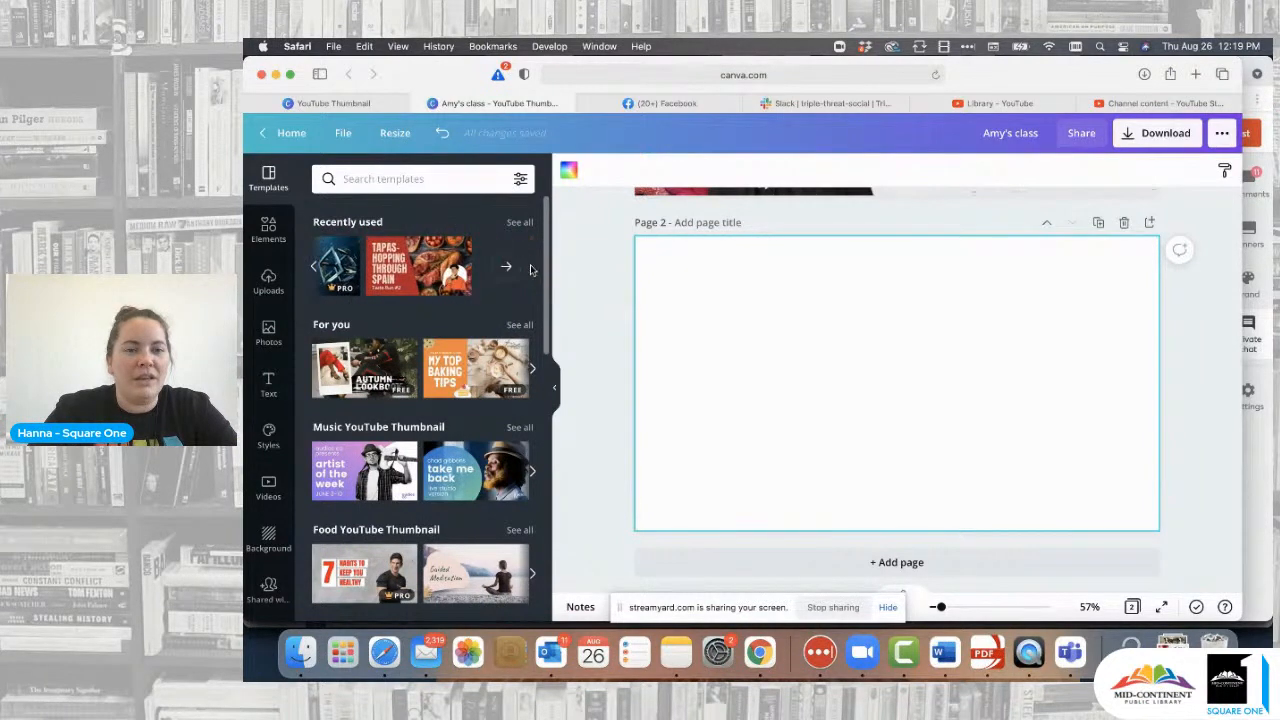
- Apply the Travel Guide Maldives template to page 2, clear the template search, and deselect the beach image
{"action": "left_click", "coordinate": [512, 270]}
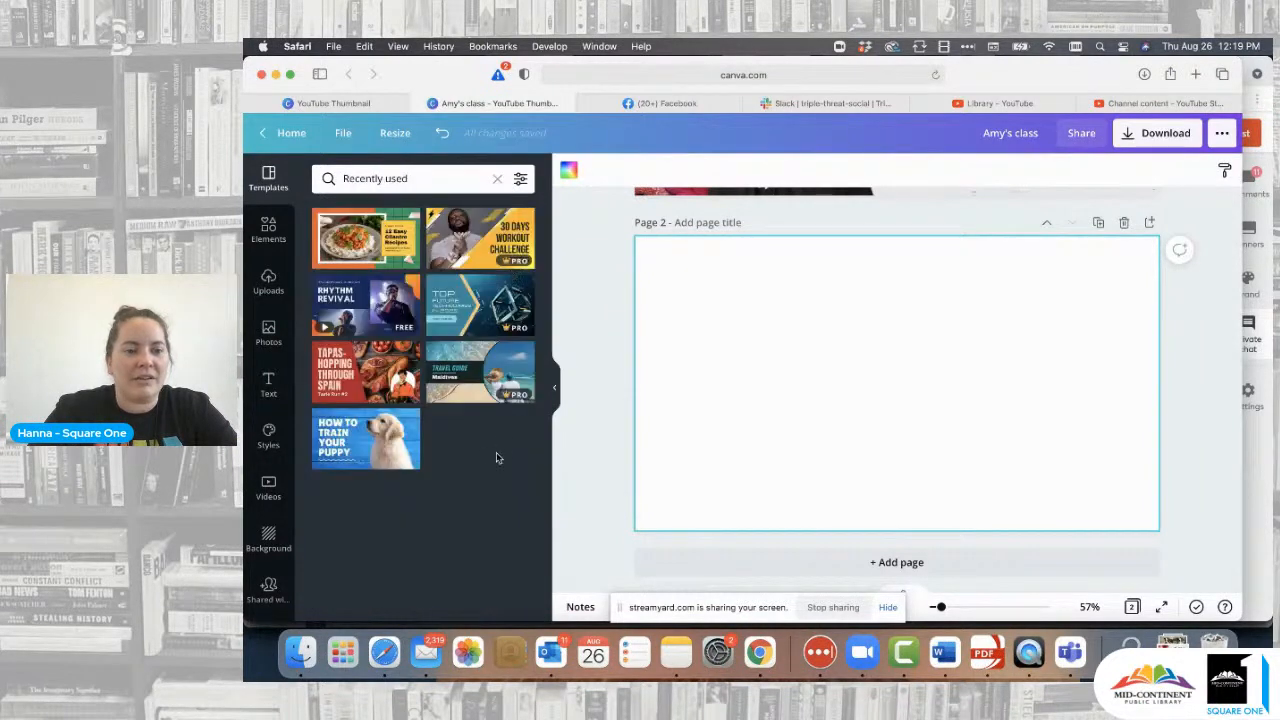
{"action": "left_click", "coordinate": [492, 380]}
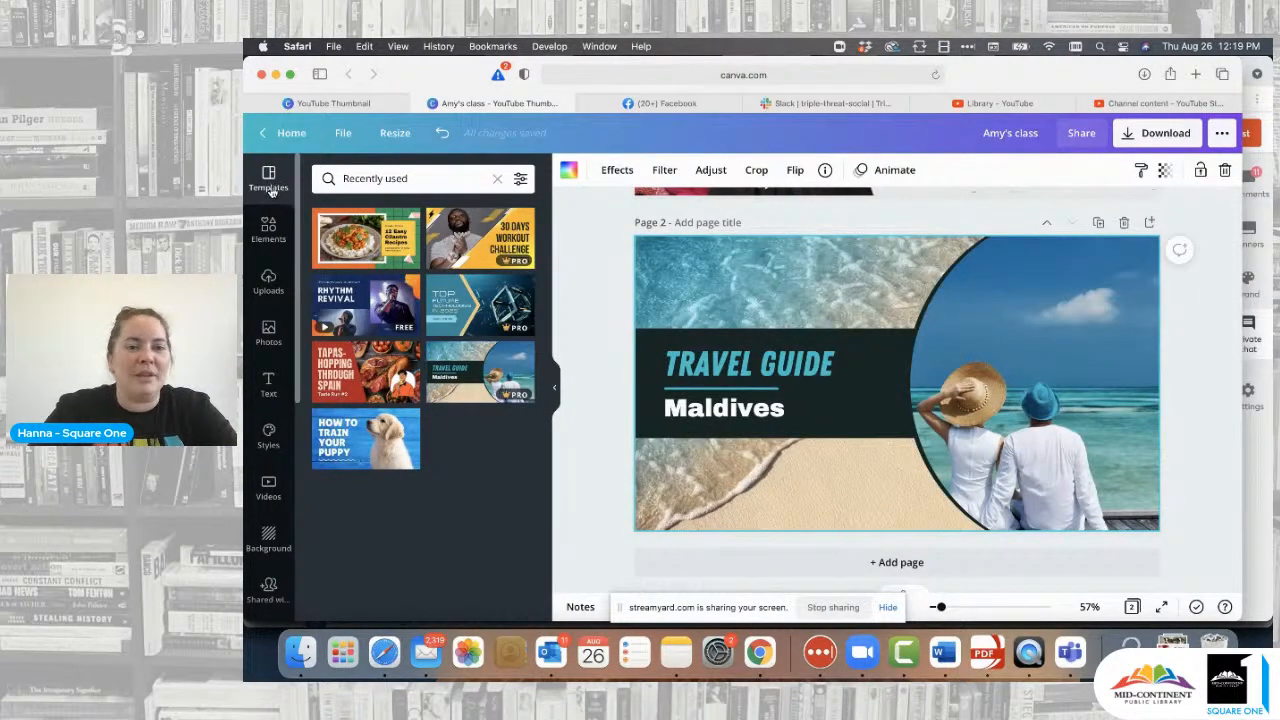
{"action": "left_click", "coordinate": [495, 181]}
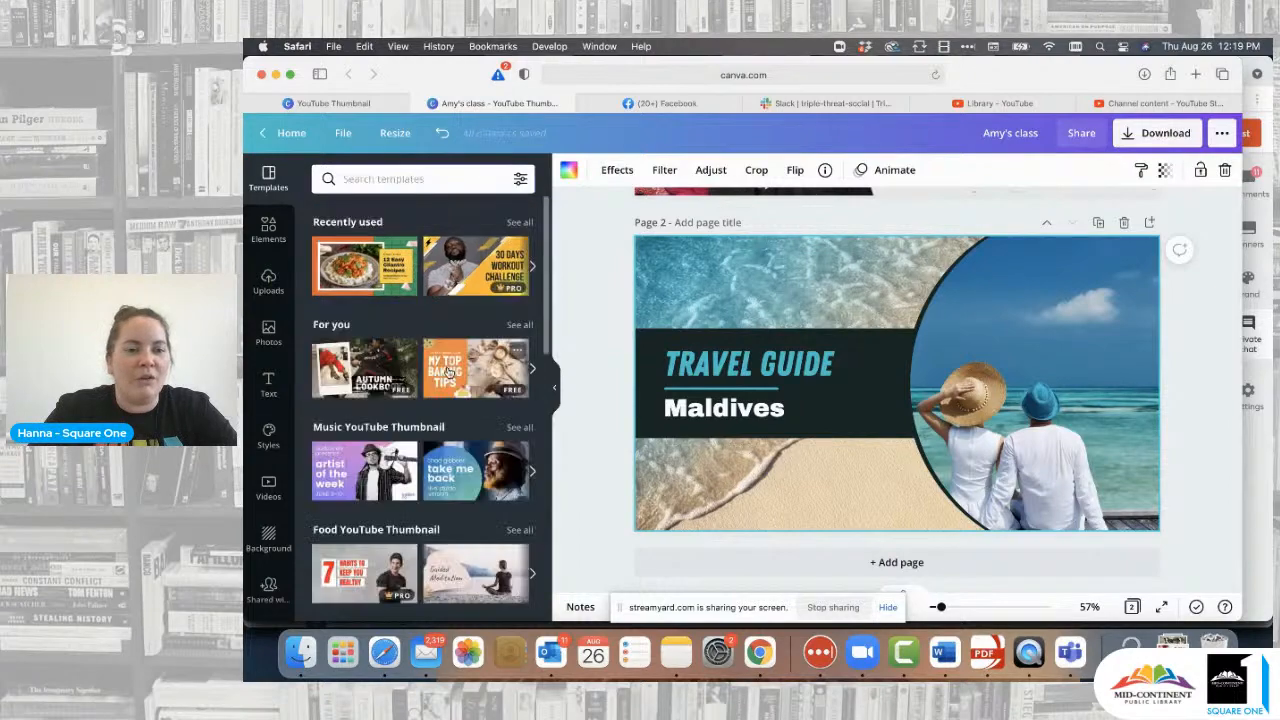
{"action": "scroll", "coordinate": [448, 373], "scroll_direction": "down", "scroll_amount": 10}
{"action": "scroll", "coordinate": [448, 373], "scroll_direction": "down", "scroll_amount": 3}
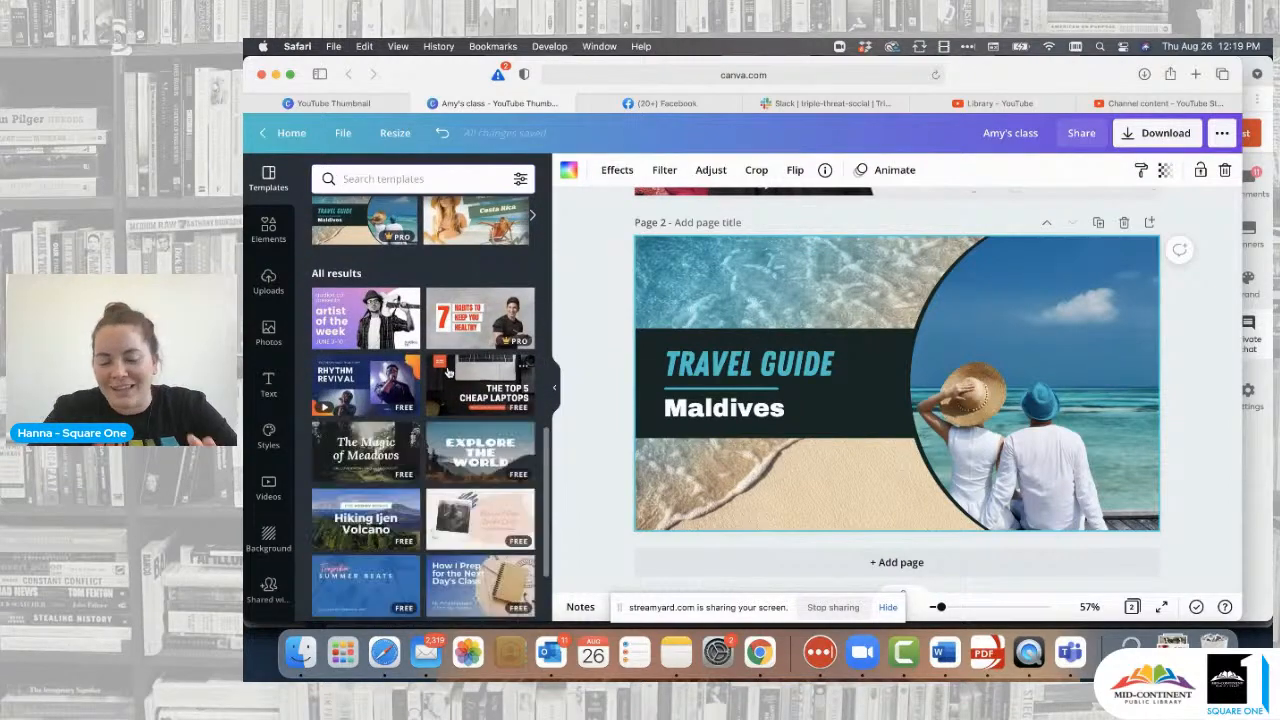
{"action": "scroll", "coordinate": [448, 372], "scroll_direction": "up", "scroll_amount": 3}
{"action": "scroll", "coordinate": [448, 372], "scroll_direction": "up", "scroll_amount": 5}
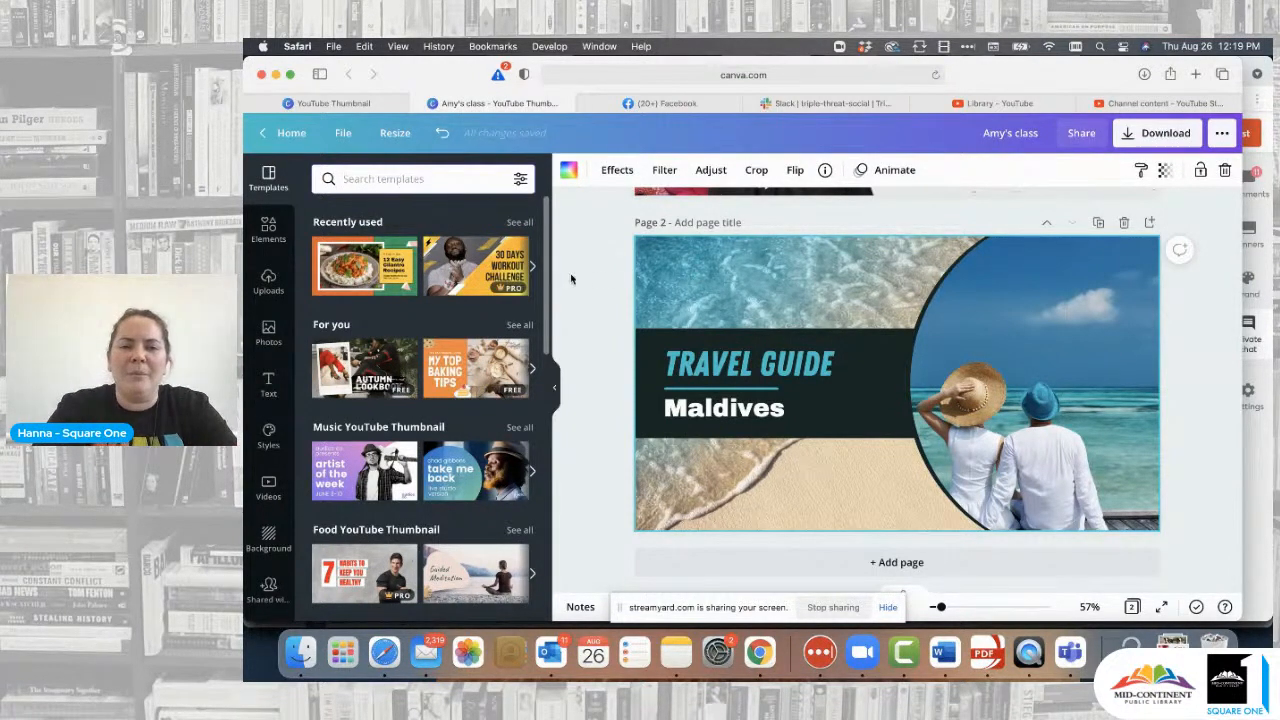
{"action": "left_click", "coordinate": [612, 270]}
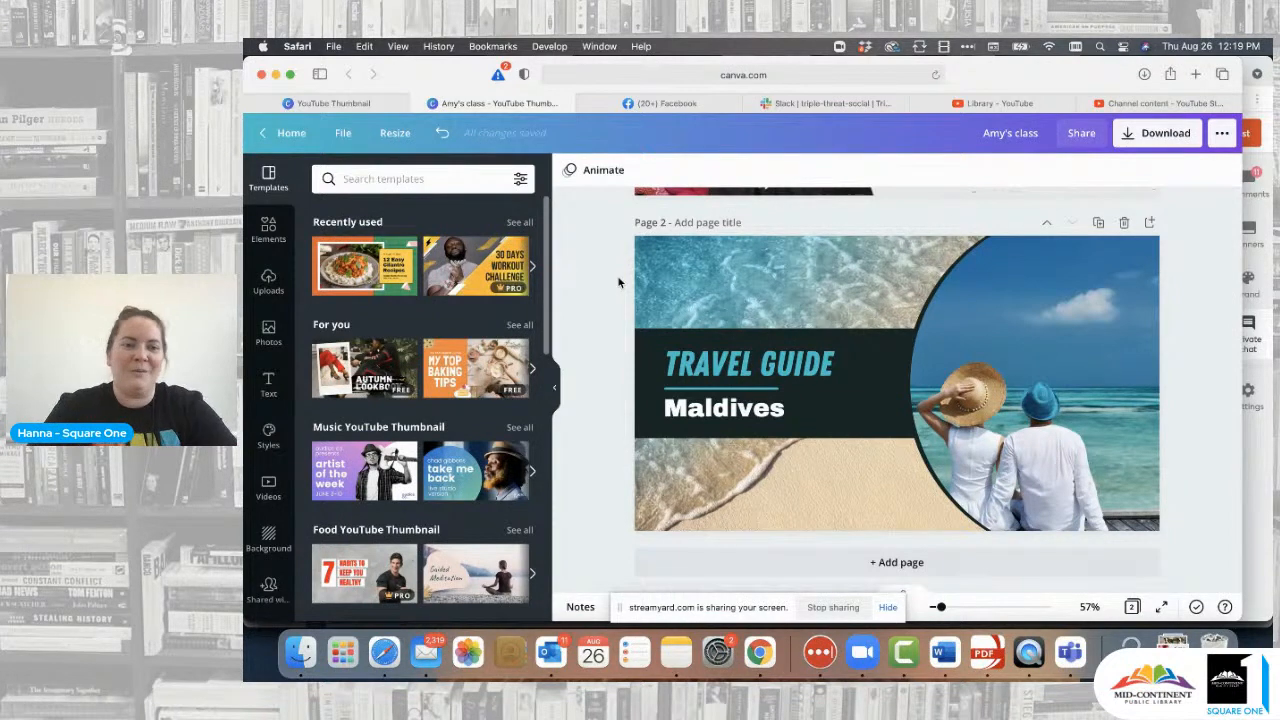
- Show Uploads and scroll down to the library logos and title graphics
{"action": "left_click", "coordinate": [267, 284]}
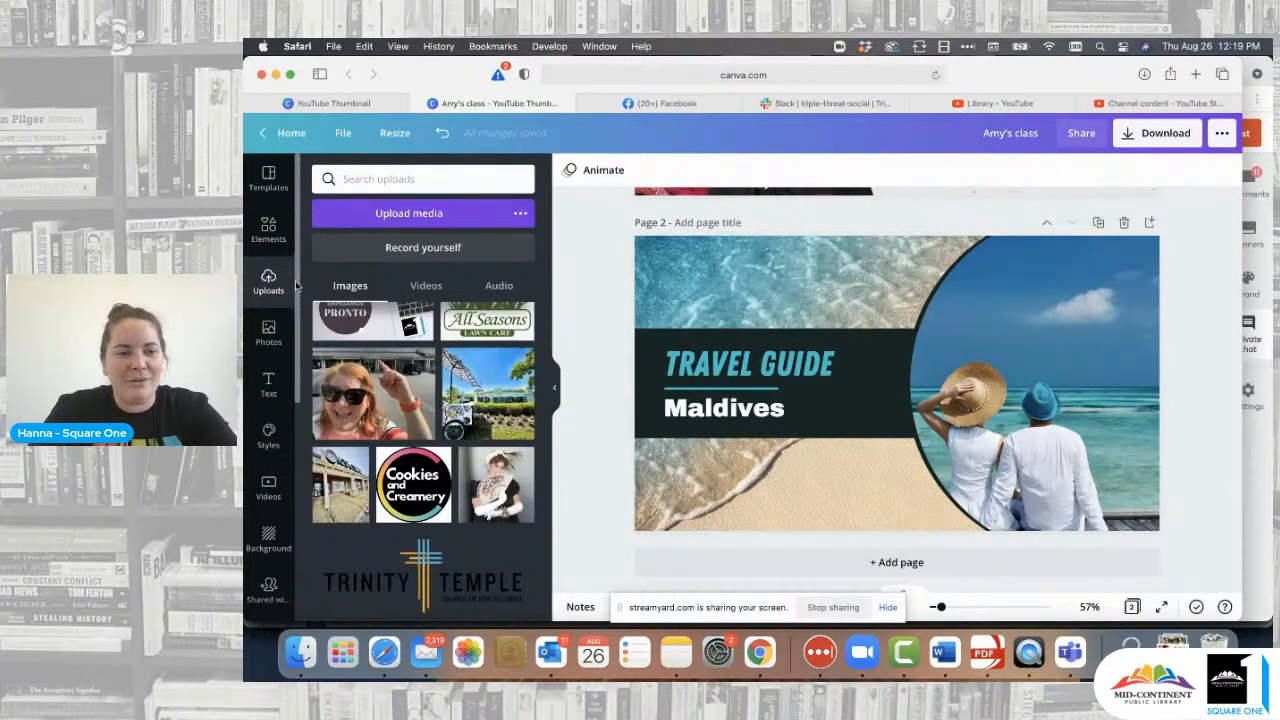
{"action": "scroll", "coordinate": [455, 481], "scroll_direction": "down", "scroll_amount": 15}
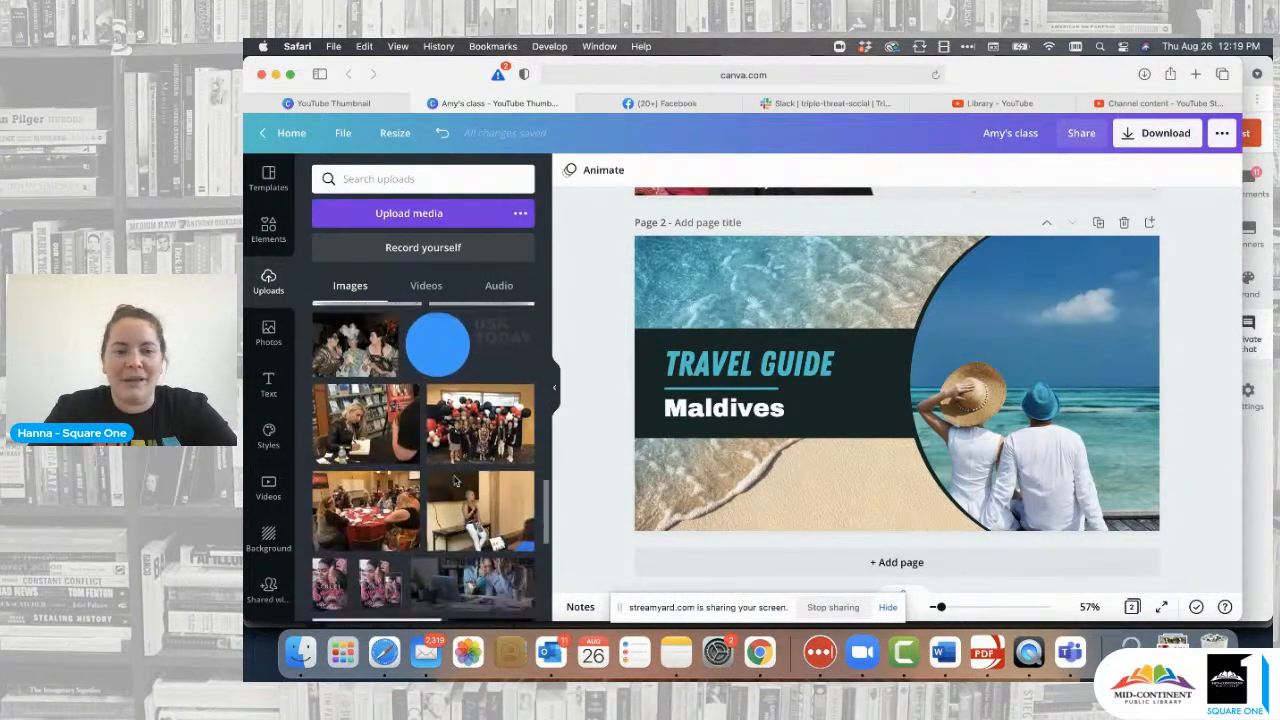
{"action": "scroll", "coordinate": [455, 481], "scroll_direction": "down", "scroll_amount": 15}
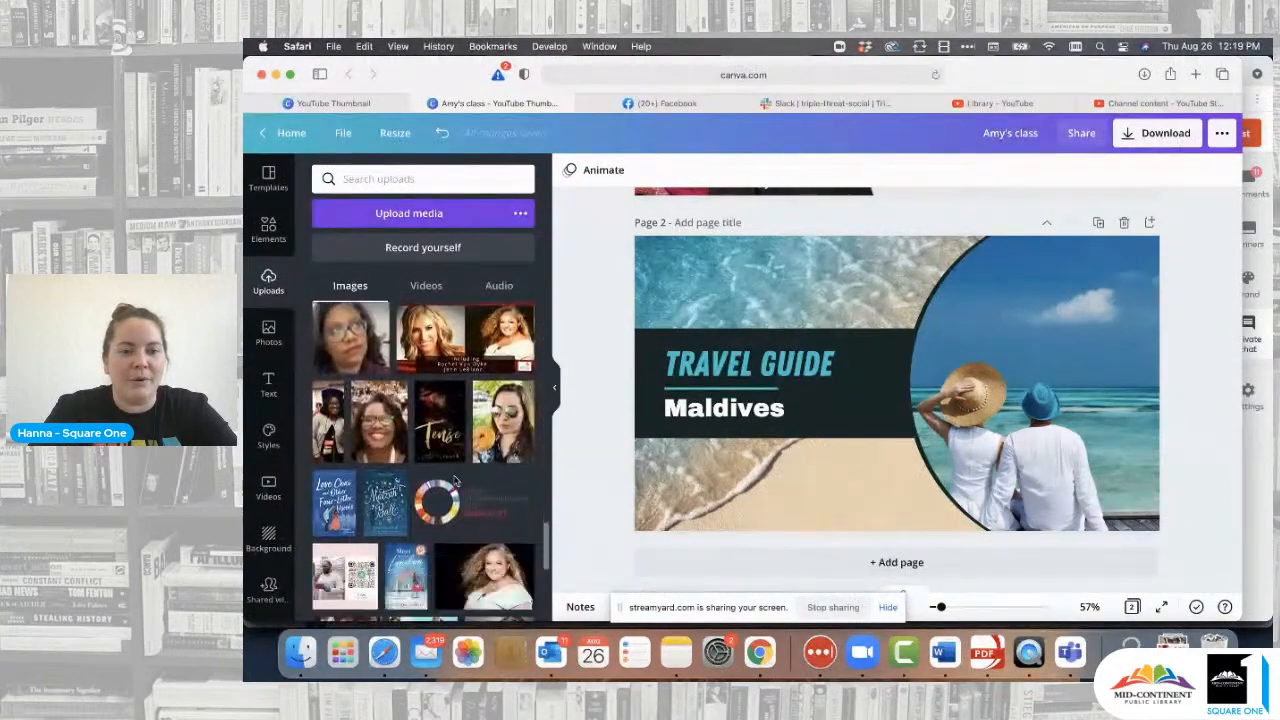
{"action": "scroll", "coordinate": [455, 481], "scroll_direction": "down", "scroll_amount": 15}
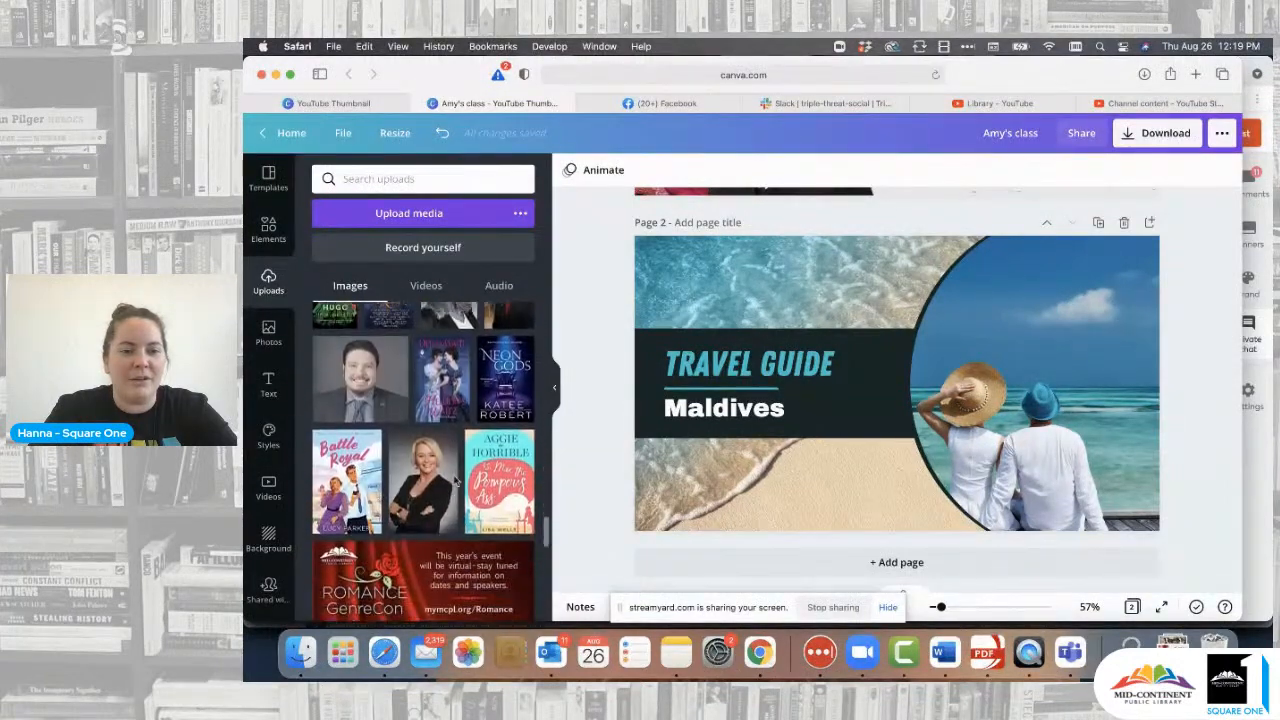
{"action": "scroll", "coordinate": [455, 481], "scroll_direction": "down", "scroll_amount": 15}
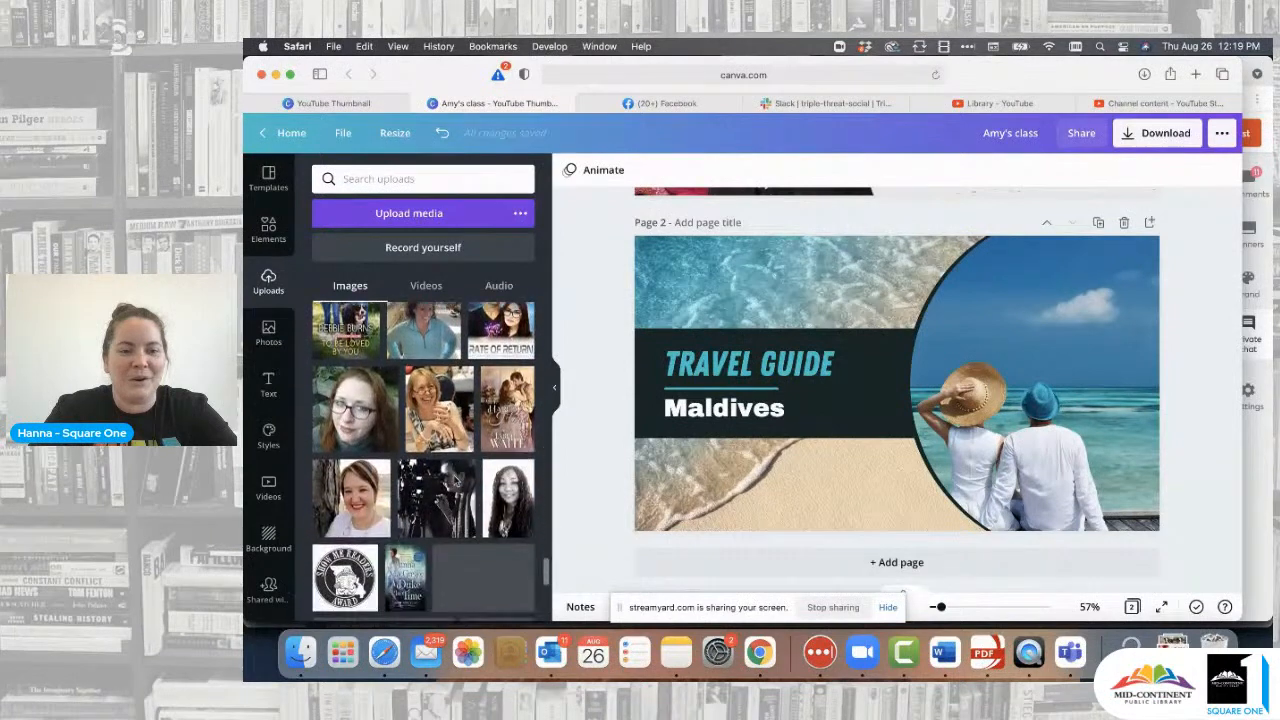
{"action": "scroll", "coordinate": [424, 462], "scroll_direction": "down", "scroll_amount": 15}
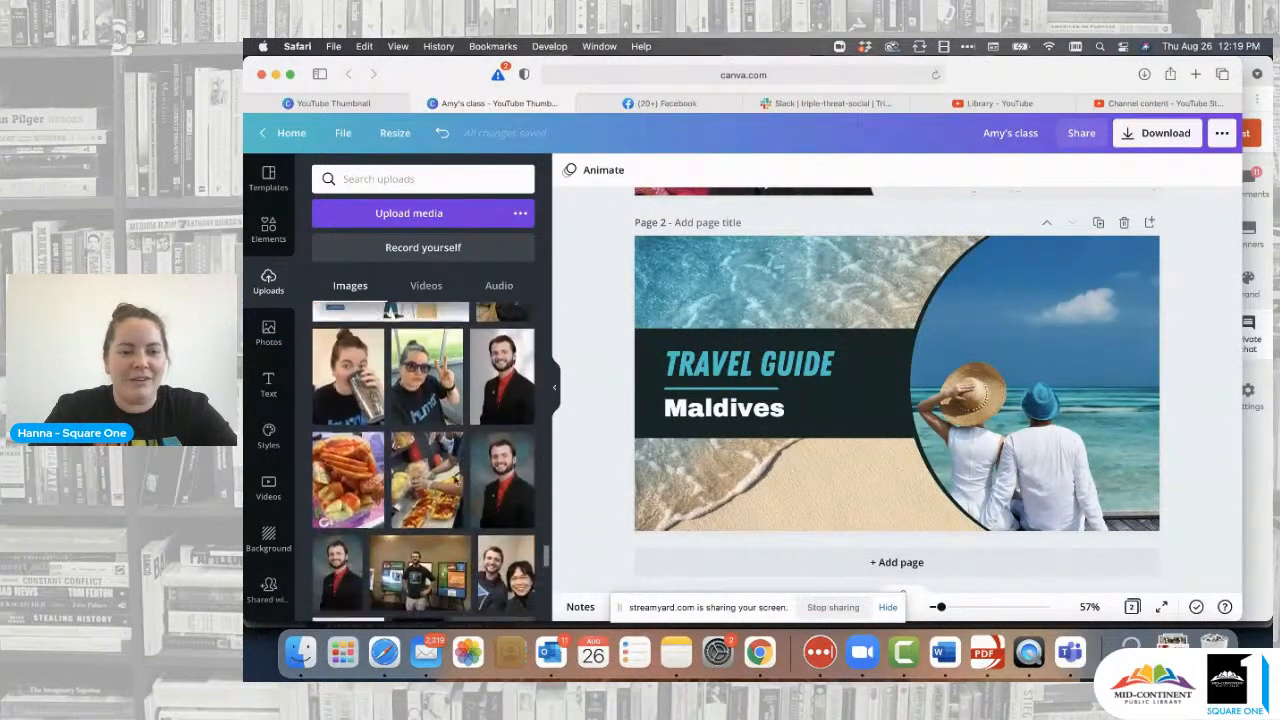
{"action": "scroll", "coordinate": [455, 481], "scroll_direction": "down", "scroll_amount": 15}
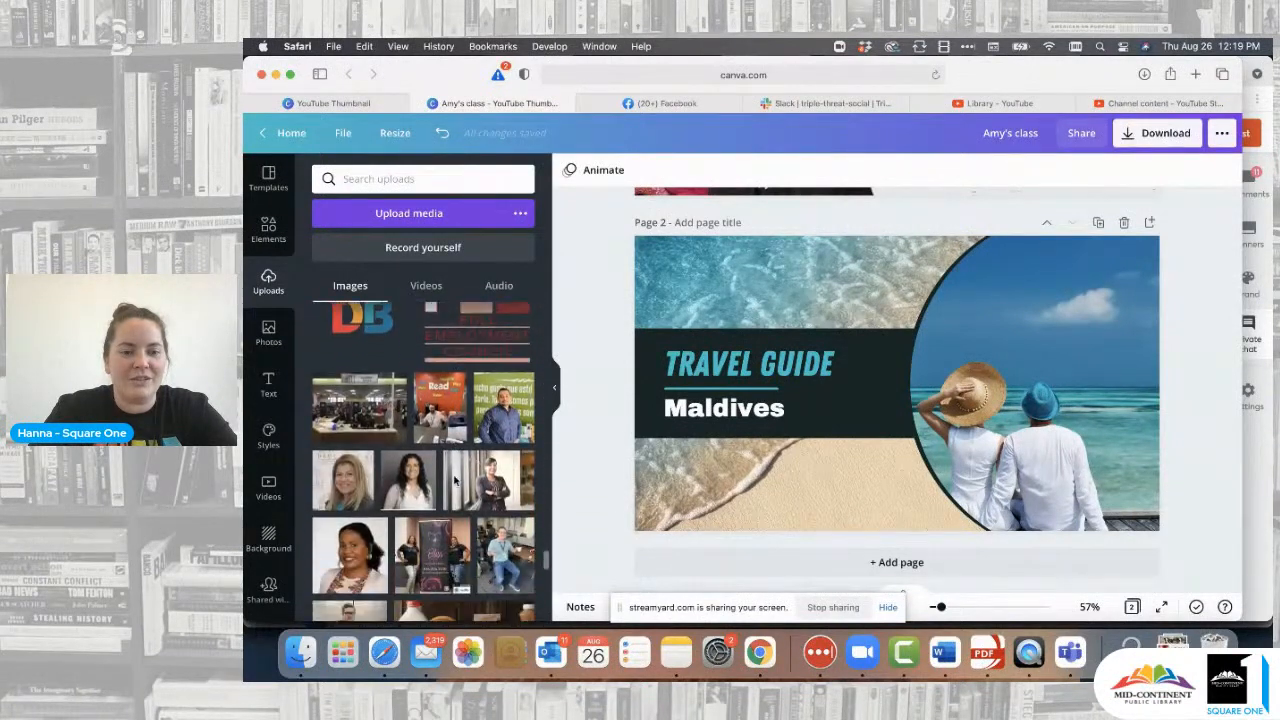
{"action": "scroll", "coordinate": [455, 481], "scroll_direction": "down", "scroll_amount": 15}
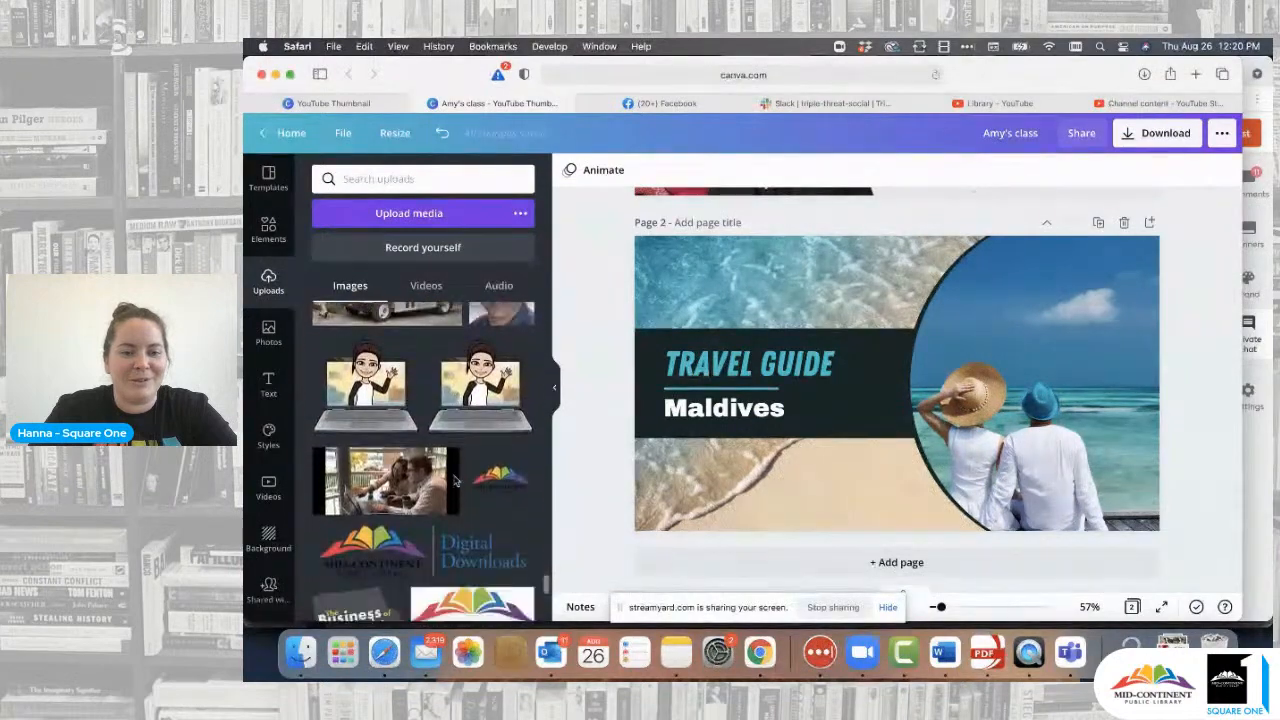
{"action": "scroll", "coordinate": [455, 481], "scroll_direction": "down", "scroll_amount": 3}
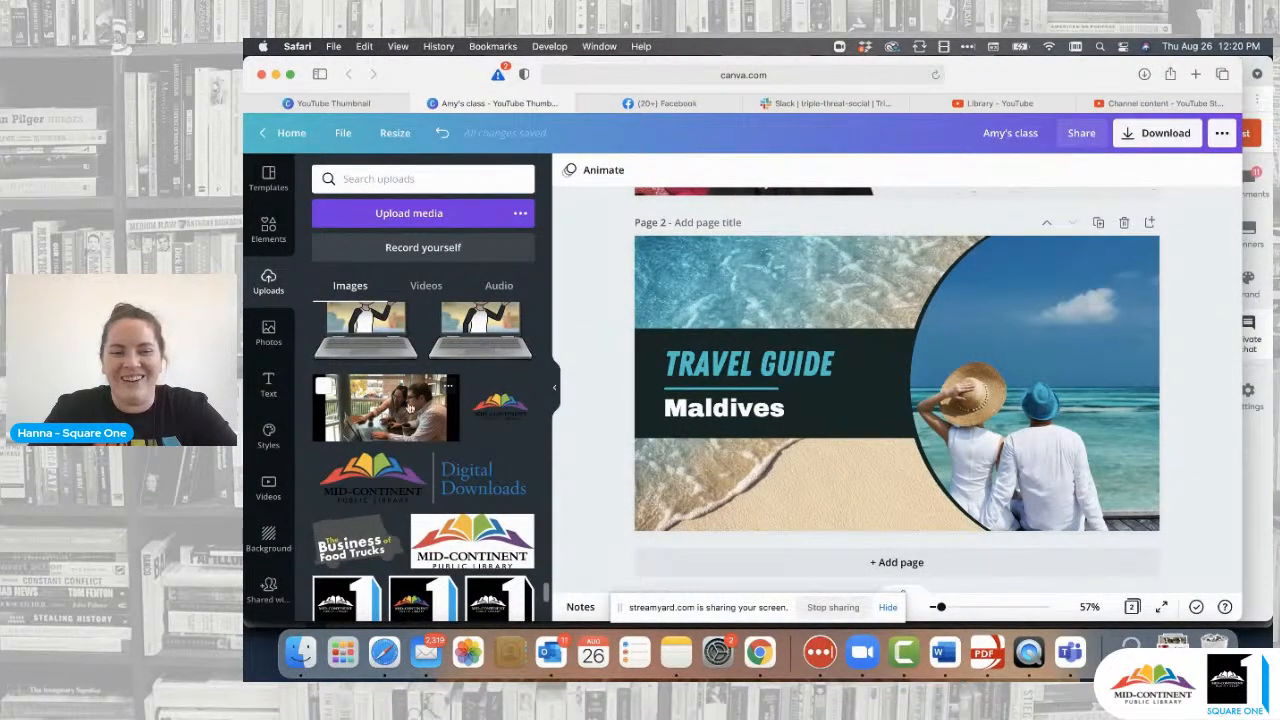
- Drop the office photo into the circular frame, then delete it from the frame again
{"action": "left_click_drag", "start_coordinate": [737, 420], "coordinate": [854, 366]}
{"action": "double_click", "coordinate": [1004, 372]}
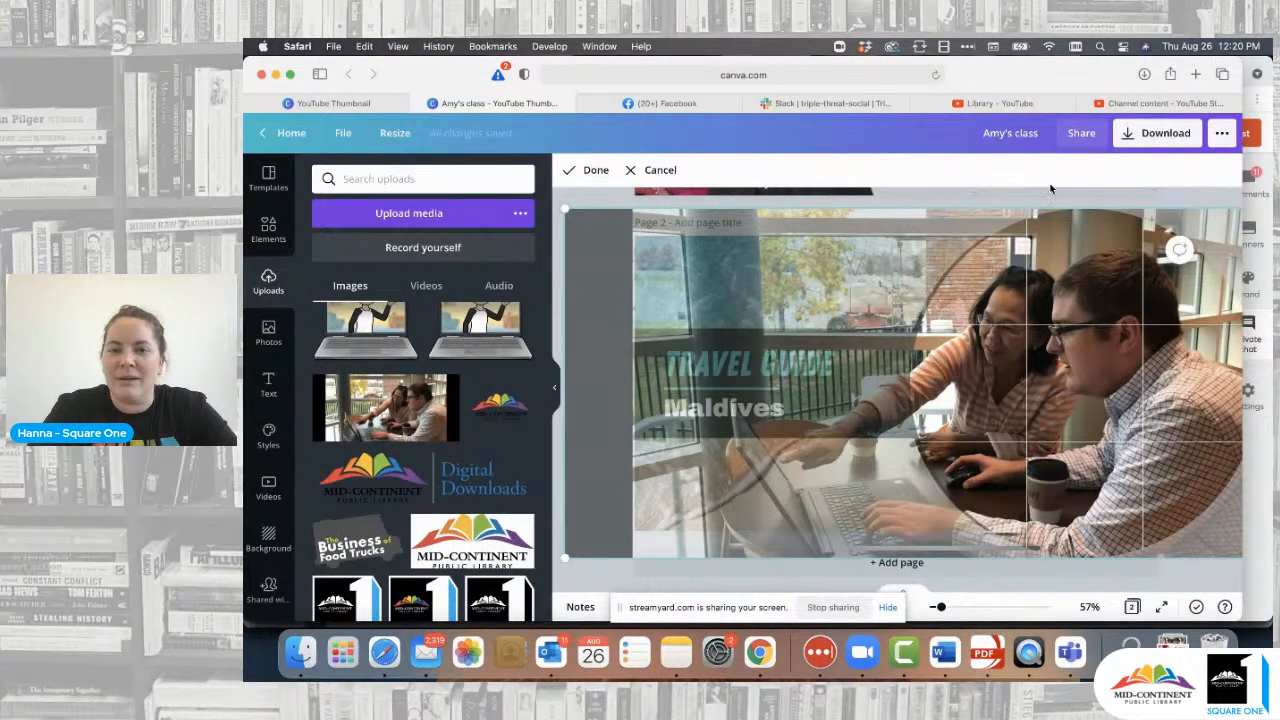
{"action": "left_click", "coordinate": [592, 170]}
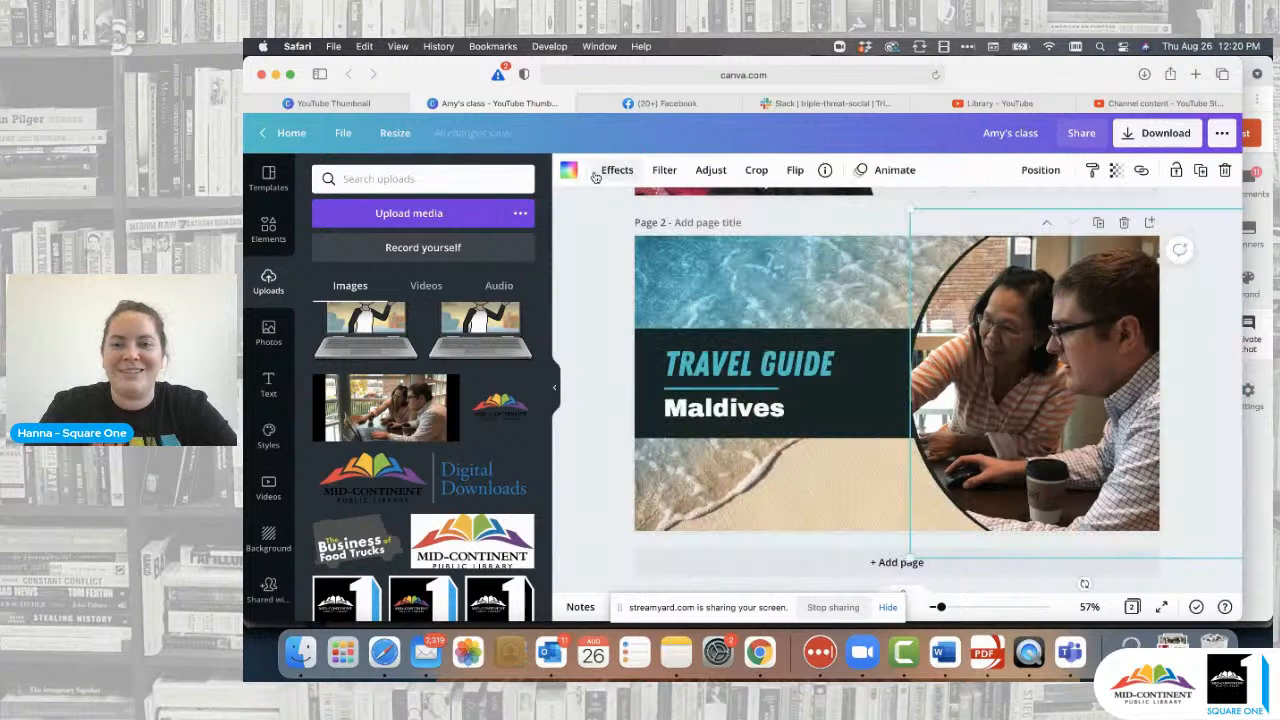
{"action": "left_click", "coordinate": [603, 306]}
{"action": "double_click", "coordinate": [1070, 380]}
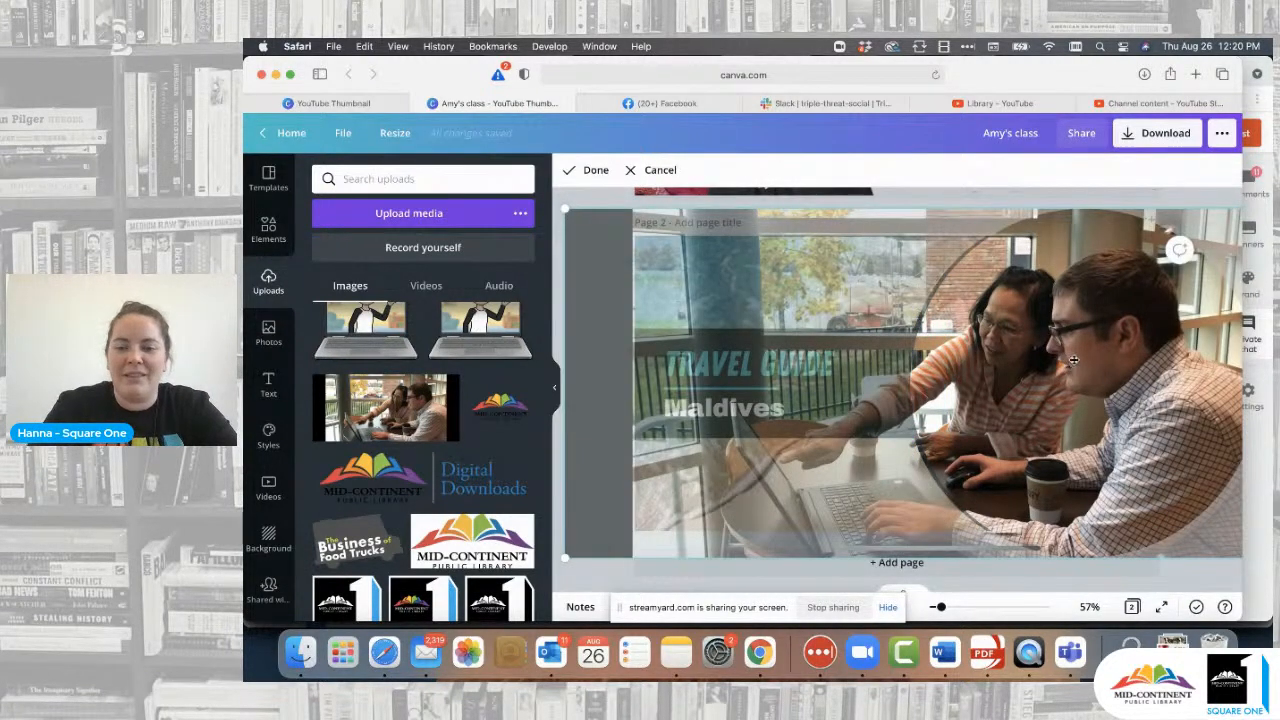
{"action": "key", "text": "Delete"}
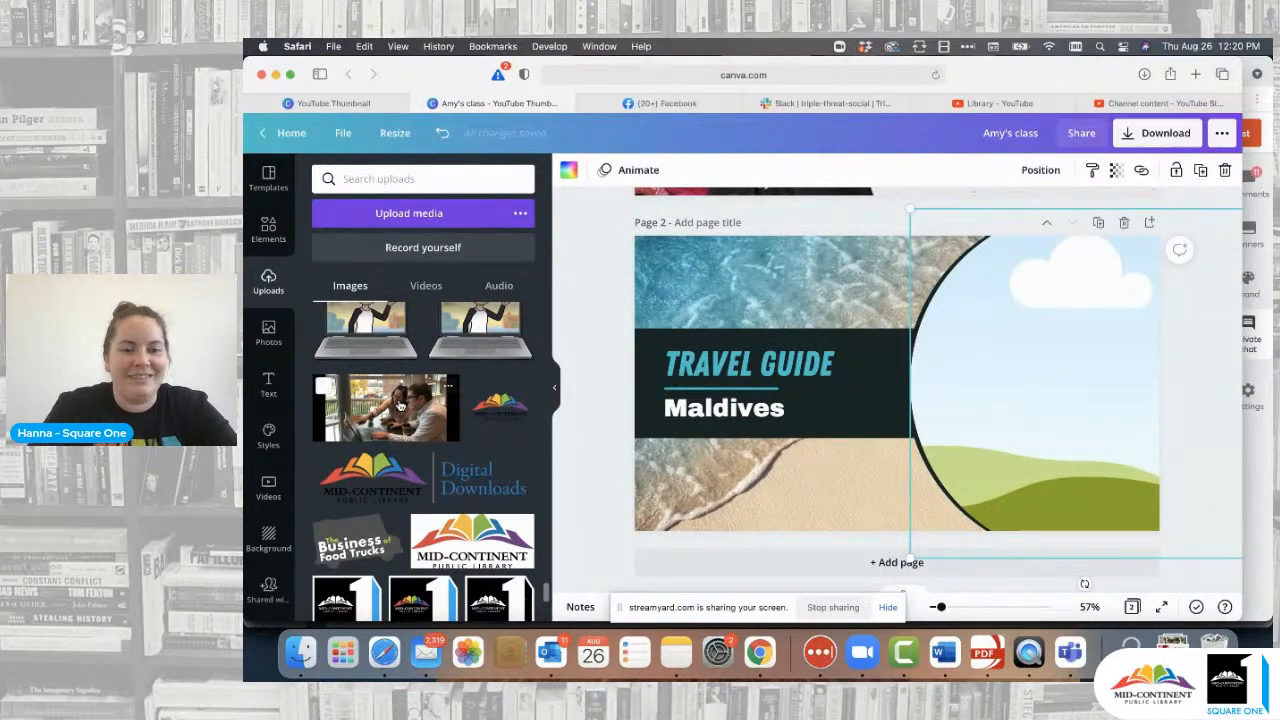
- Place the office photo back in the circle and slide it so both people show
{"action": "left_click_drag", "start_coordinate": [397, 407], "coordinate": [920, 440]}
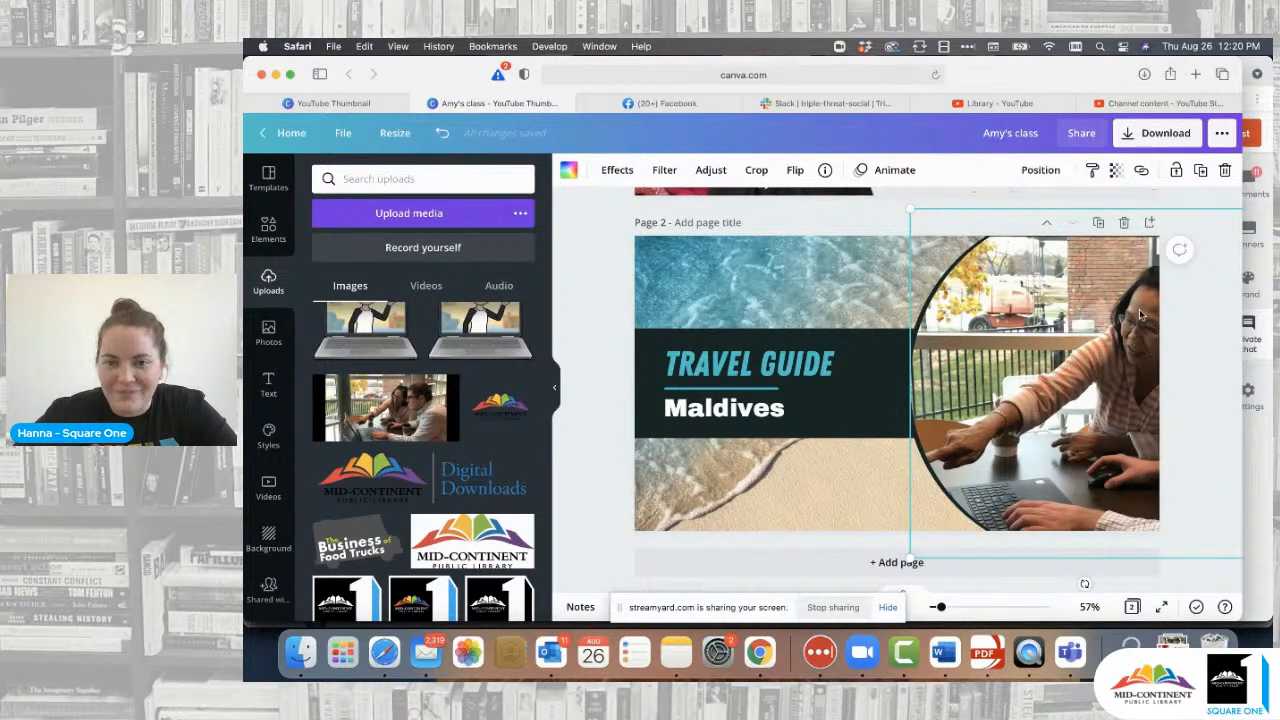
{"action": "double_click", "coordinate": [1067, 328]}
{"action": "left_click_drag", "start_coordinate": [1067, 328], "coordinate": [841, 326]}
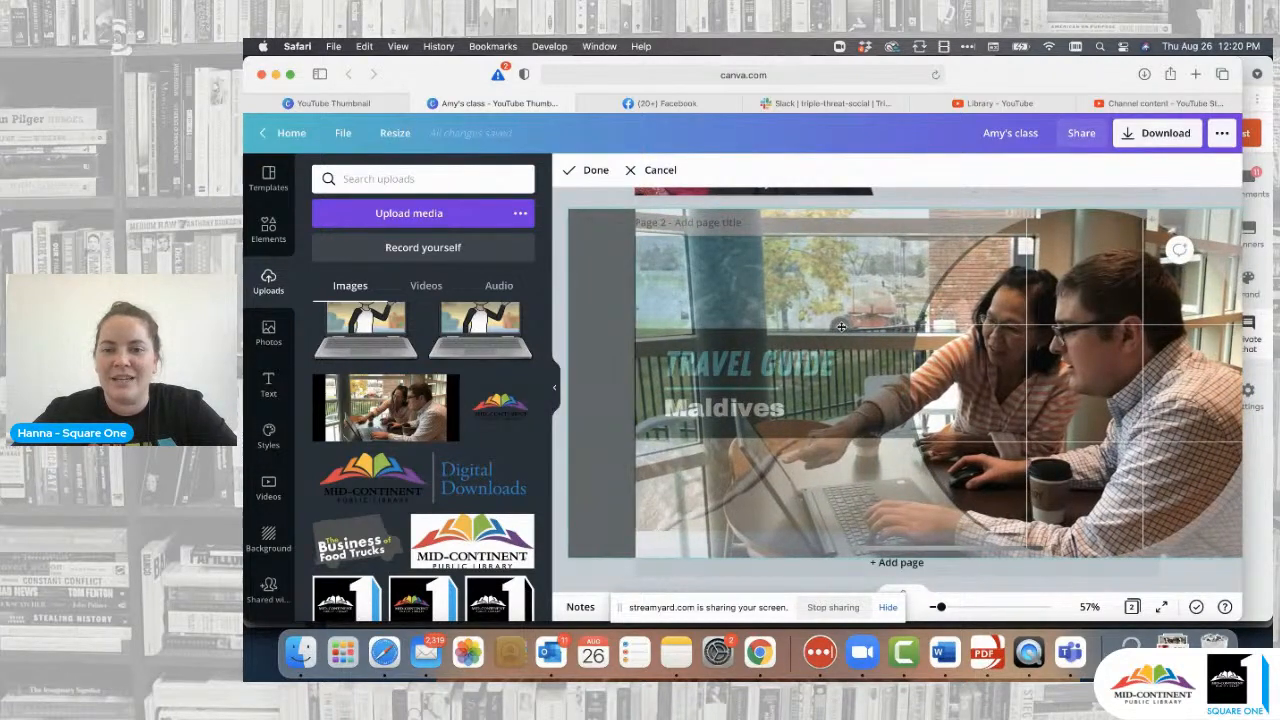
{"action": "left_click", "coordinate": [595, 171]}
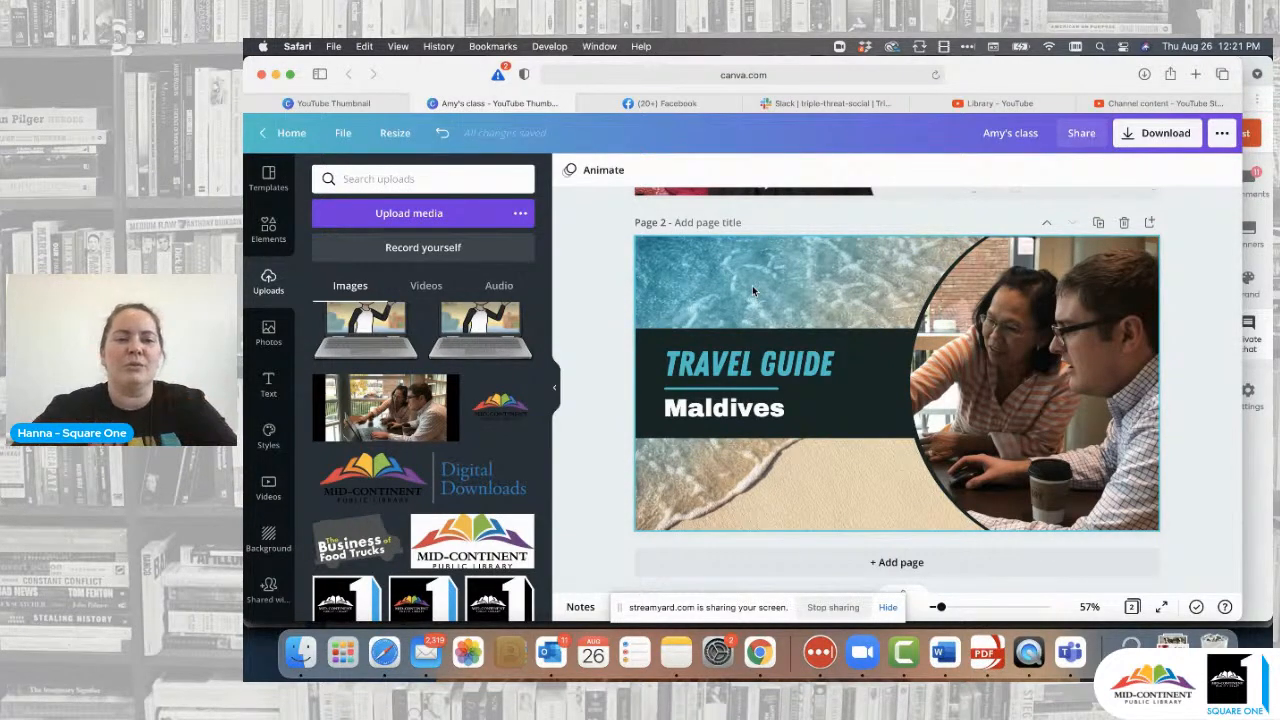
- Search stock photos for 'research' and drag a chart photo onto page 2's background
{"action": "left_click", "coordinate": [268, 334]}
{"action": "left_click", "coordinate": [500, 178]}
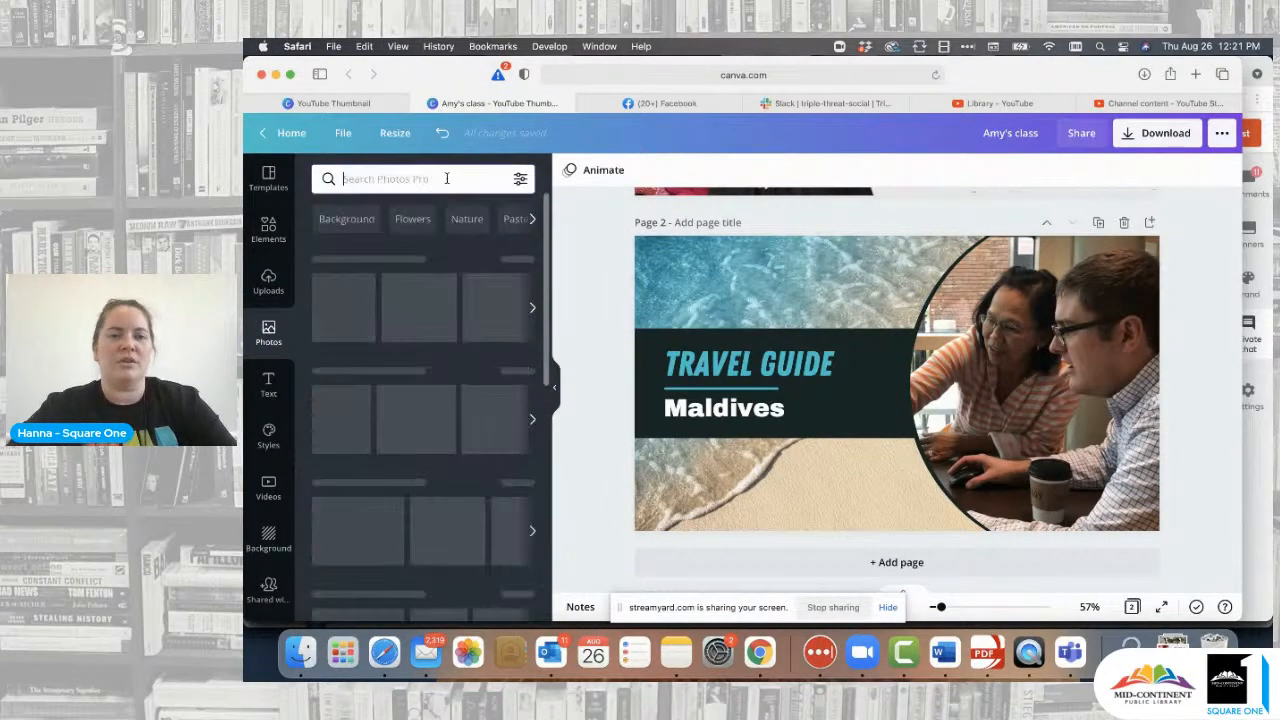
{"action": "type", "text": "research"}
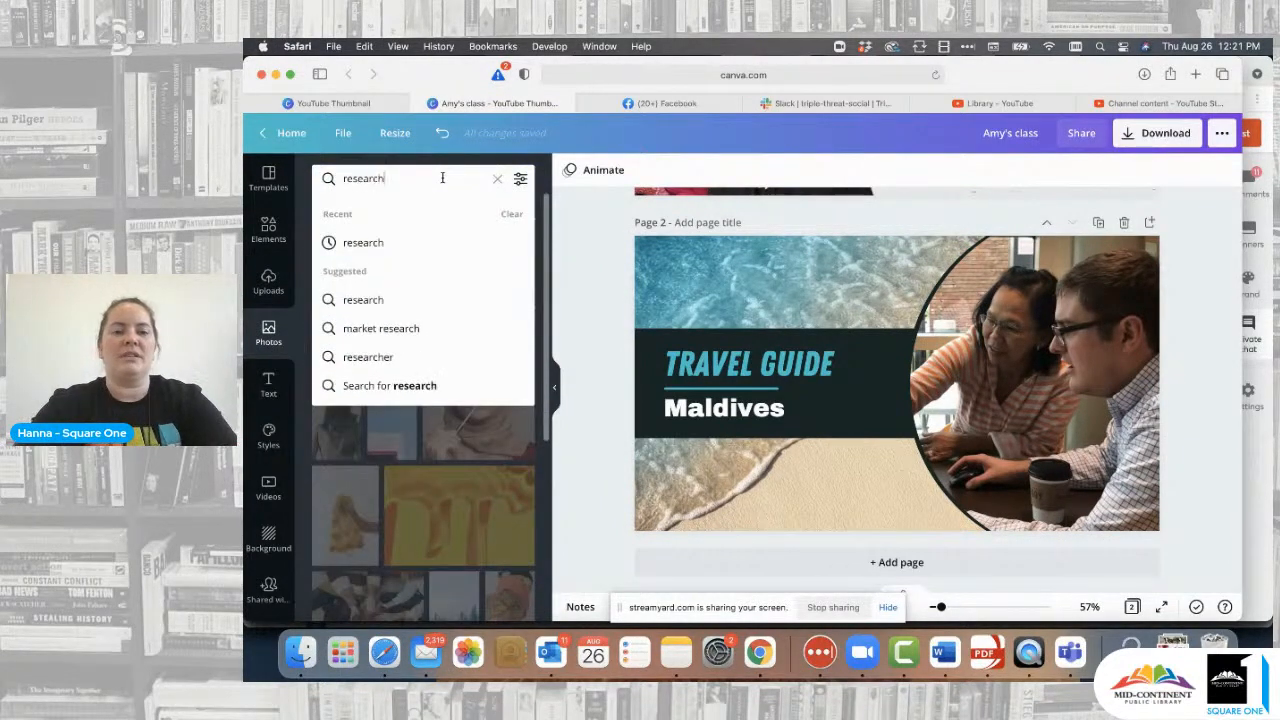
{"action": "key", "text": "Return"}
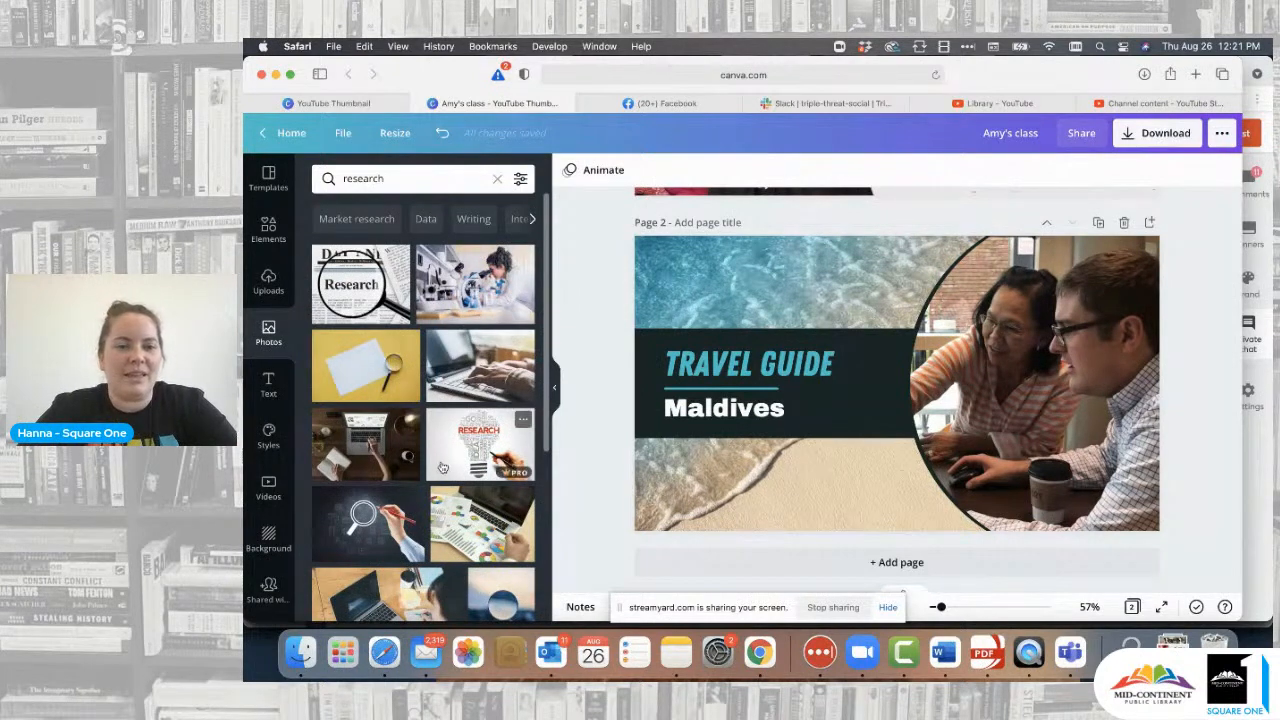
{"action": "scroll", "coordinate": [443, 468], "scroll_direction": "down", "scroll_amount": 3}
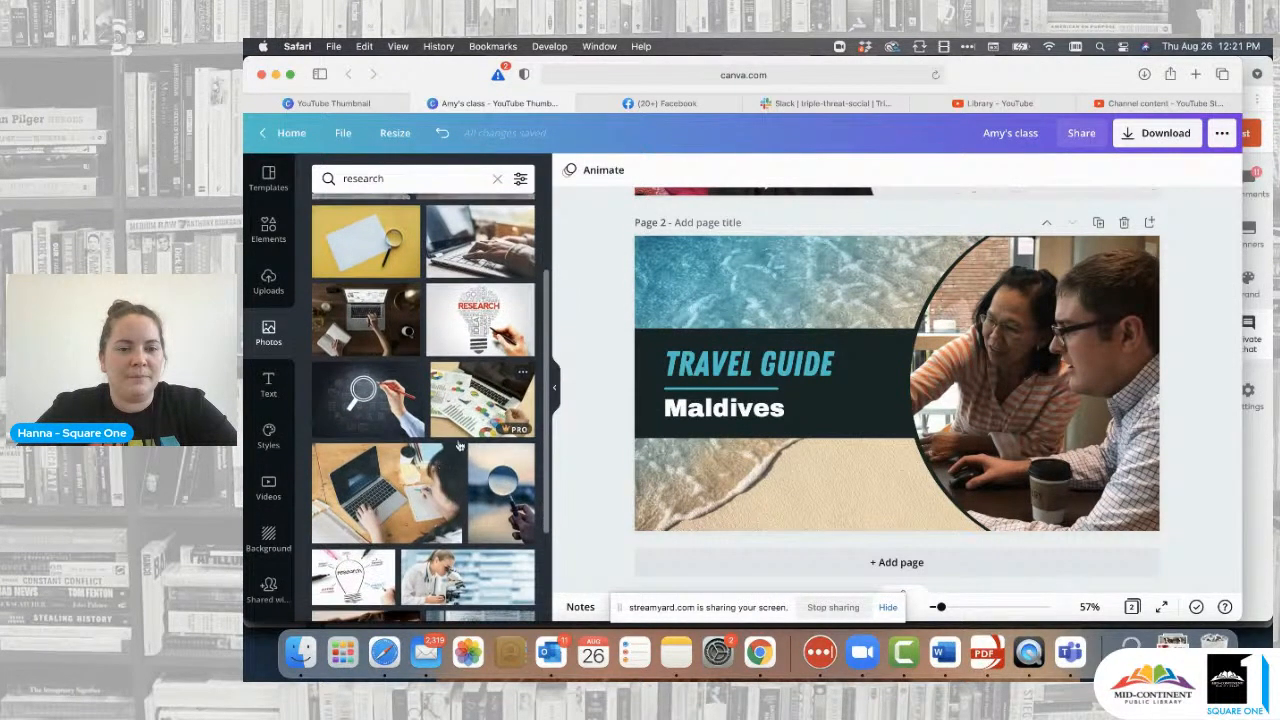
{"action": "left_click_drag", "start_coordinate": [507, 400], "coordinate": [644, 289]}
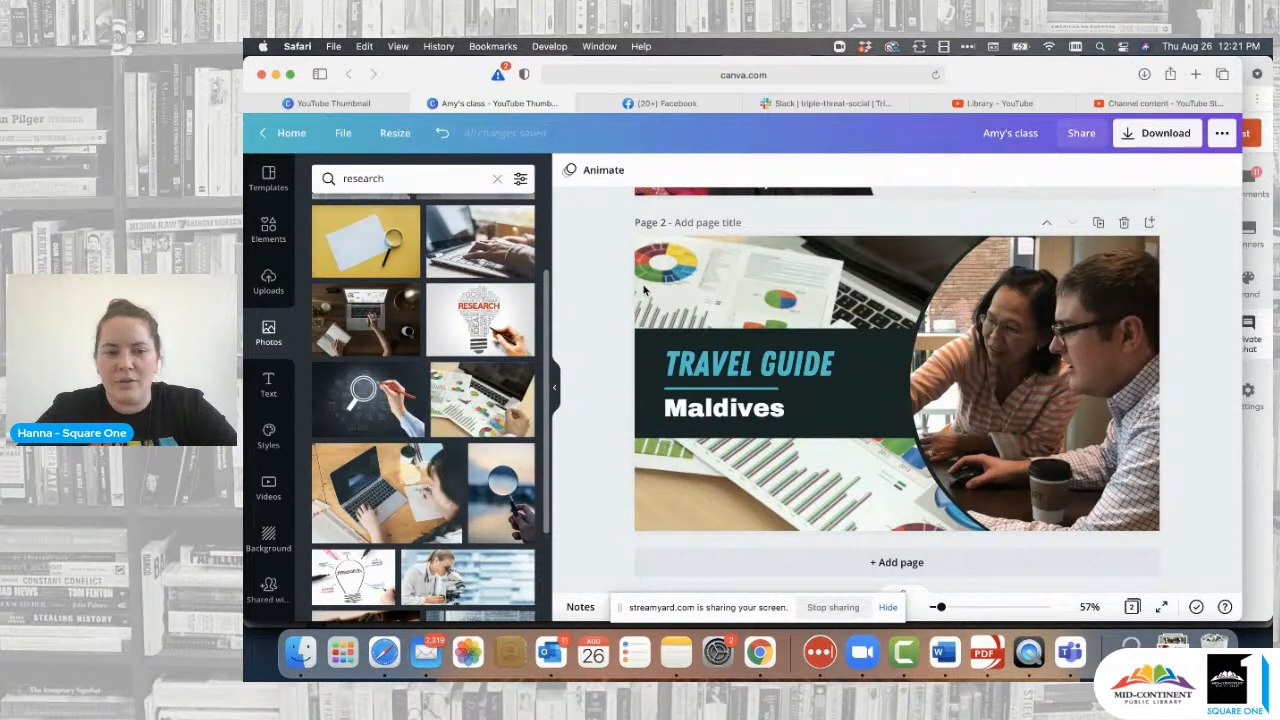
{"action": "scroll", "coordinate": [435, 486], "scroll_direction": "down", "scroll_amount": 4}
{"action": "left_click_drag", "start_coordinate": [474, 490], "coordinate": [643, 305]}
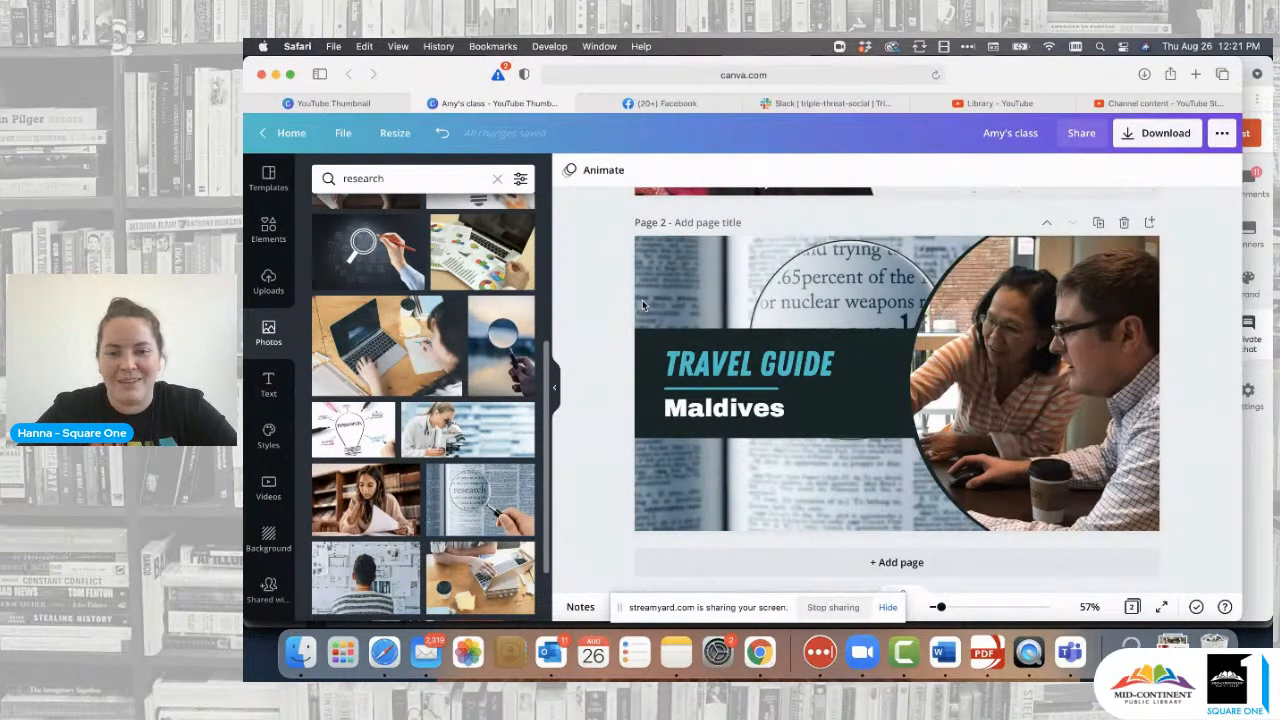
- Try other research photos as the background, including the whiteboard office shot, ending on the document-and-pen photo
{"action": "mouse_move", "coordinate": [798, 333]}
{"action": "left_mouse_down"}
{"action": "mouse_move", "coordinate": [790, 406]}
{"action": "mouse_move", "coordinate": [799, 335]}
{"action": "left_mouse_up"}
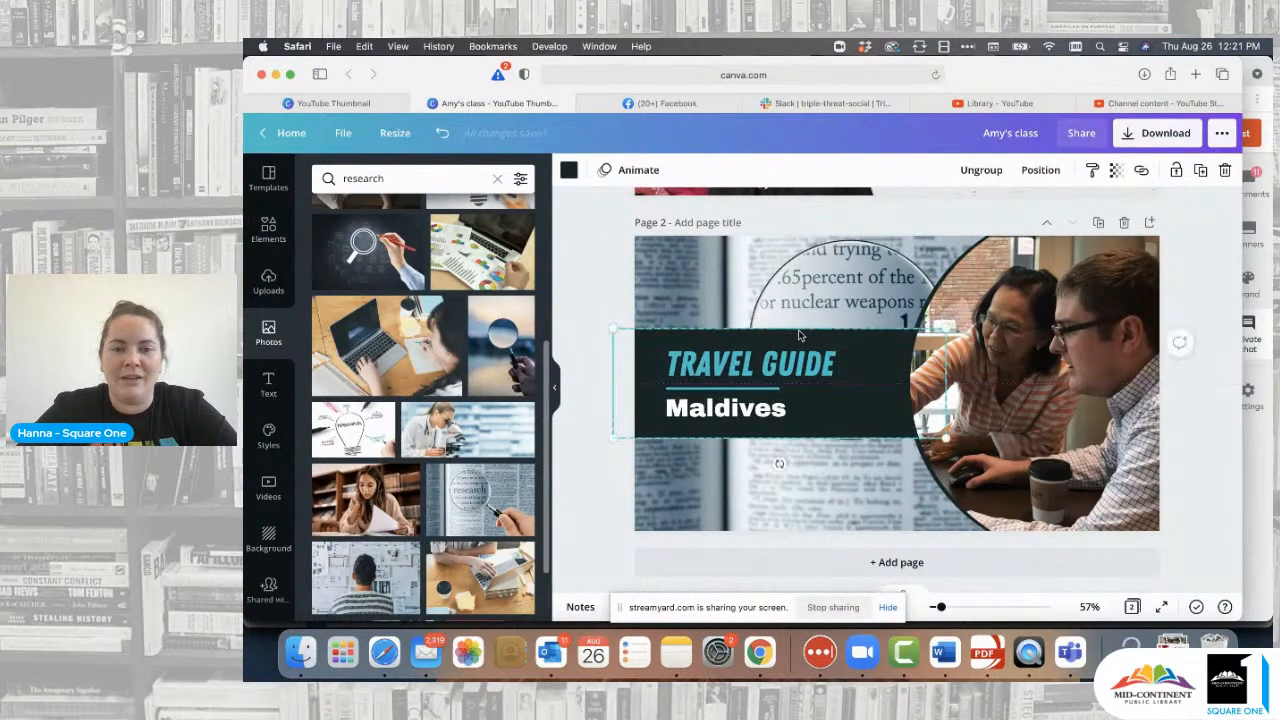
{"action": "left_click", "coordinate": [598, 290]}
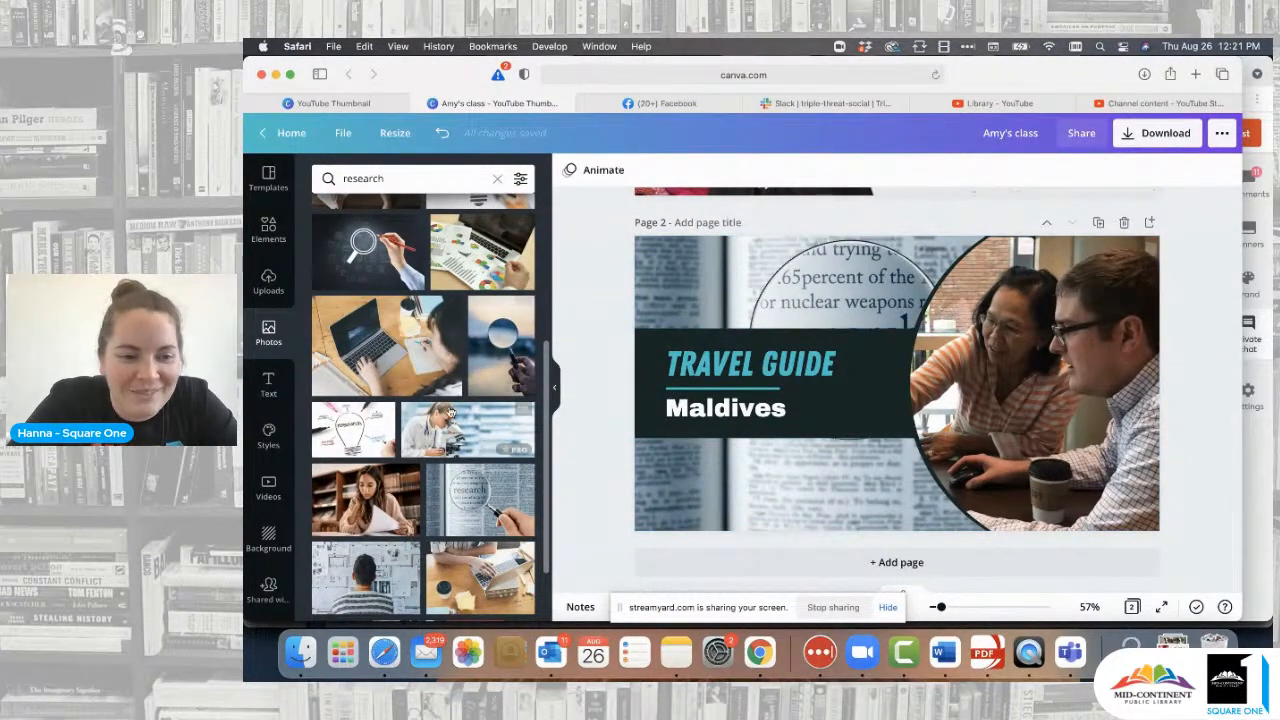
{"action": "scroll", "coordinate": [480, 450], "scroll_direction": "down", "scroll_amount": 2}
{"action": "left_click_drag", "start_coordinate": [359, 514], "coordinate": [659, 266]}
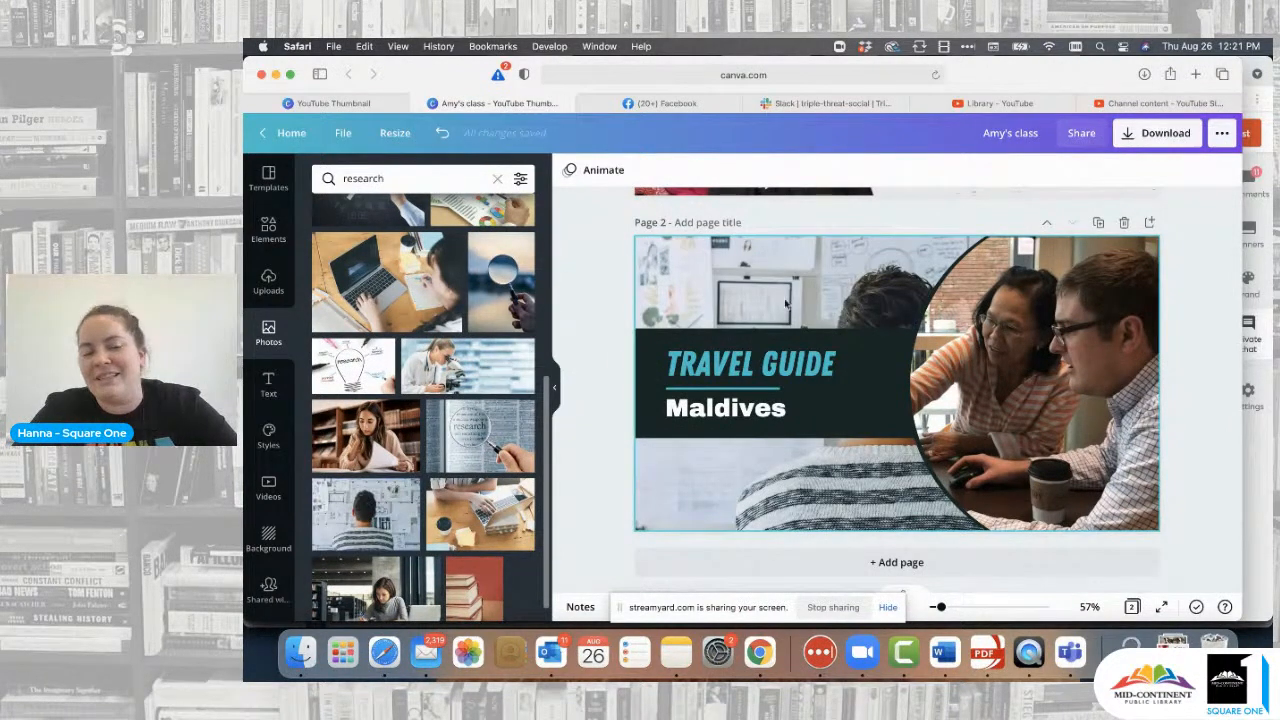
{"action": "scroll", "coordinate": [465, 515], "scroll_direction": "down", "scroll_amount": 3}
{"action": "scroll", "coordinate": [465, 515], "scroll_direction": "down", "scroll_amount": 4}
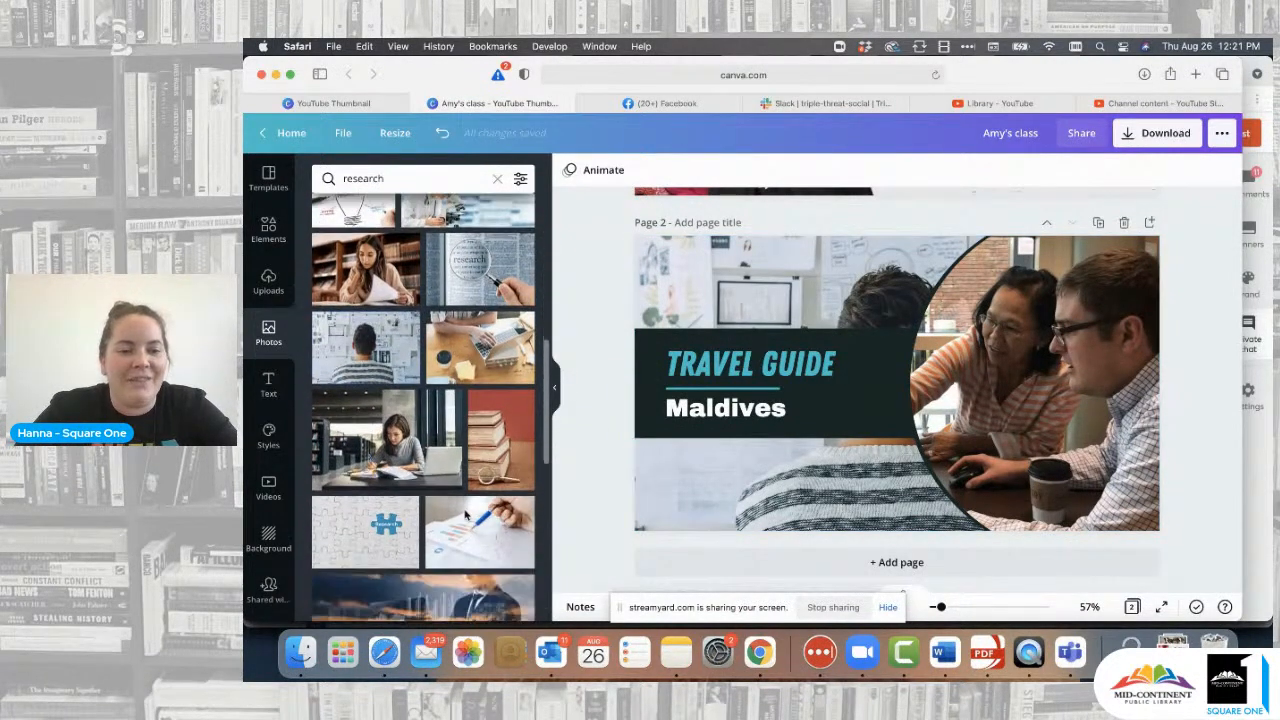
{"action": "left_click_drag", "start_coordinate": [467, 495], "coordinate": [644, 487]}
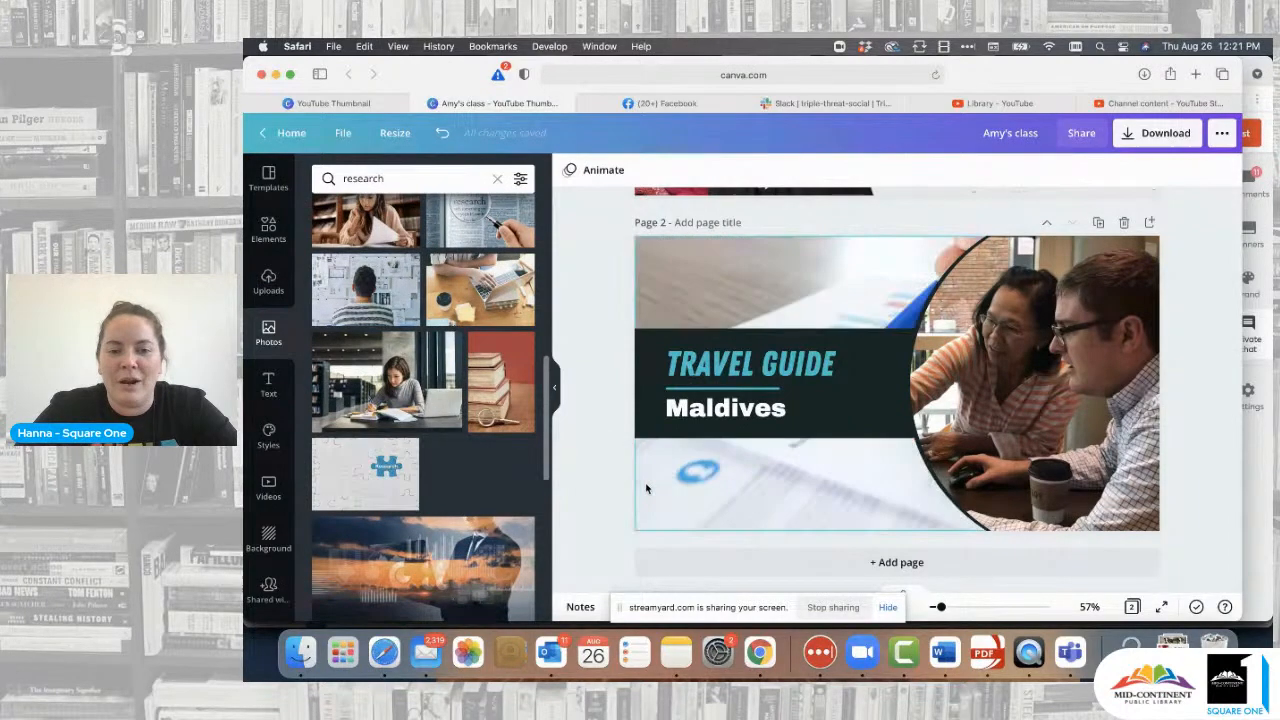
- Search Photos for 'books', make the colourful bookshelf photo page 2's background, and select it
{"action": "left_click", "coordinate": [497, 179]}
{"action": "type", "text": "books"}
{"action": "key", "text": "Return"}
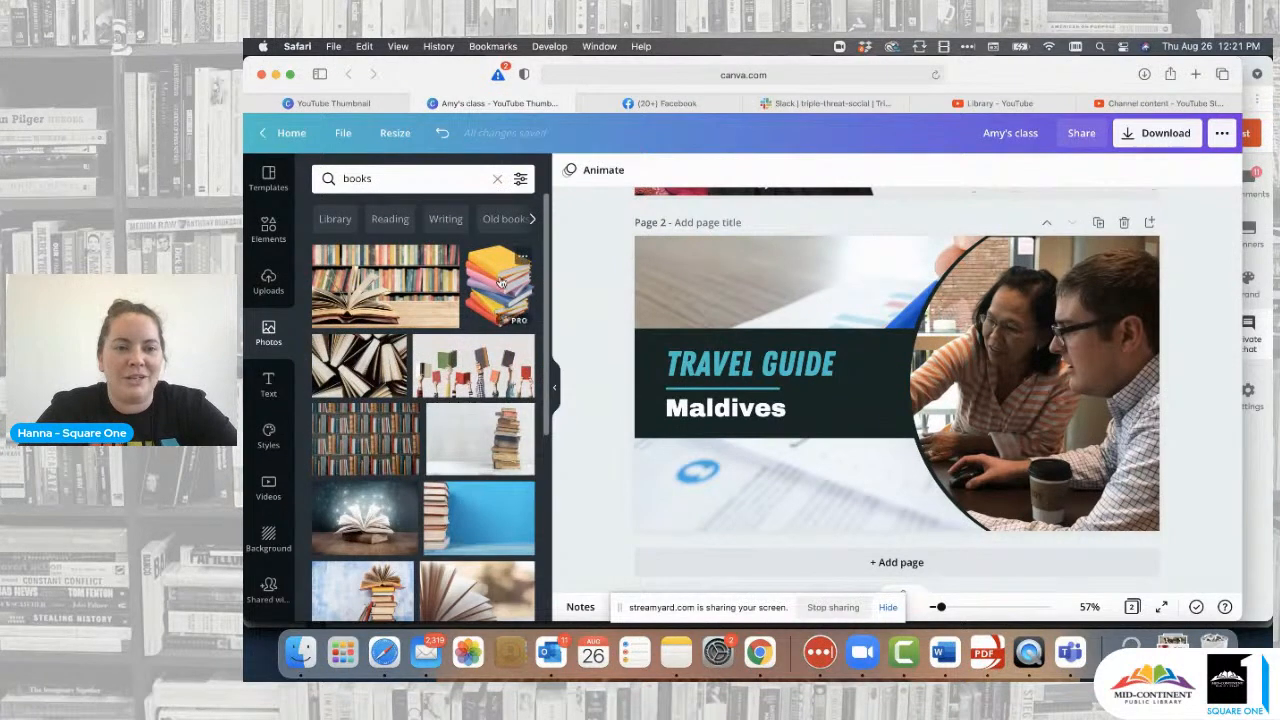
{"action": "left_click_drag", "start_coordinate": [402, 405], "coordinate": [636, 266]}
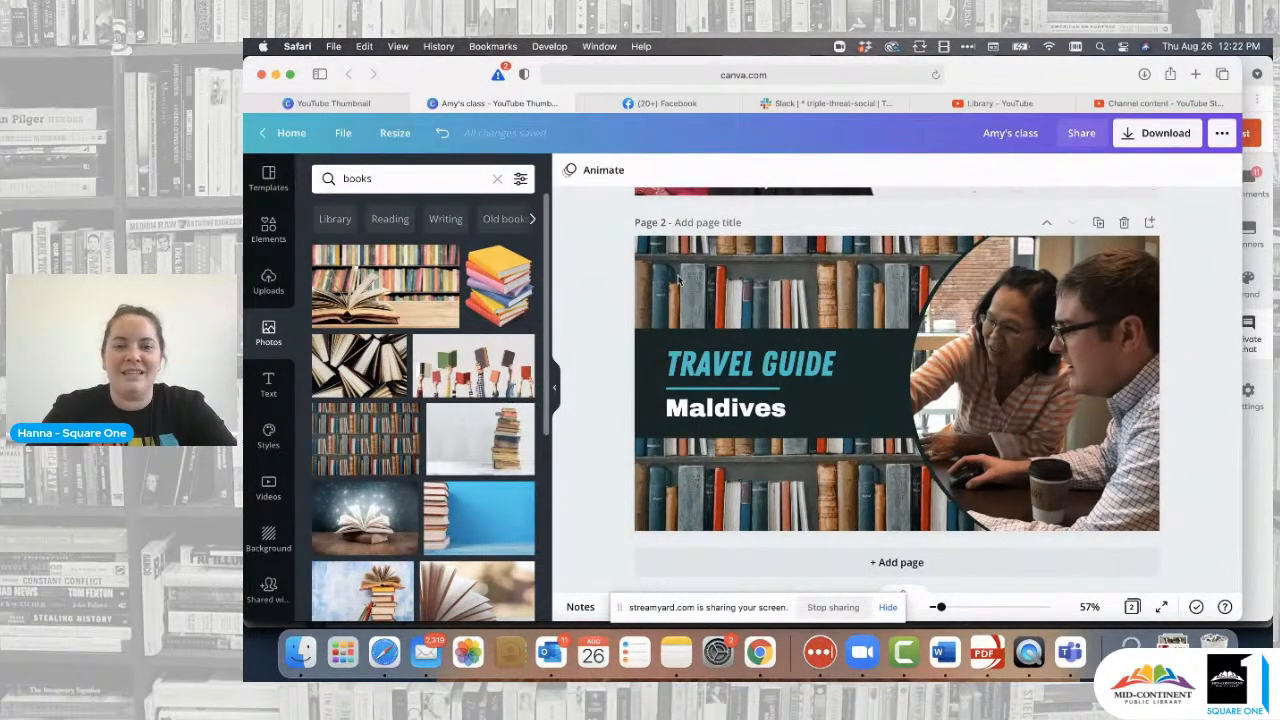
{"action": "left_click", "coordinate": [716, 268]}
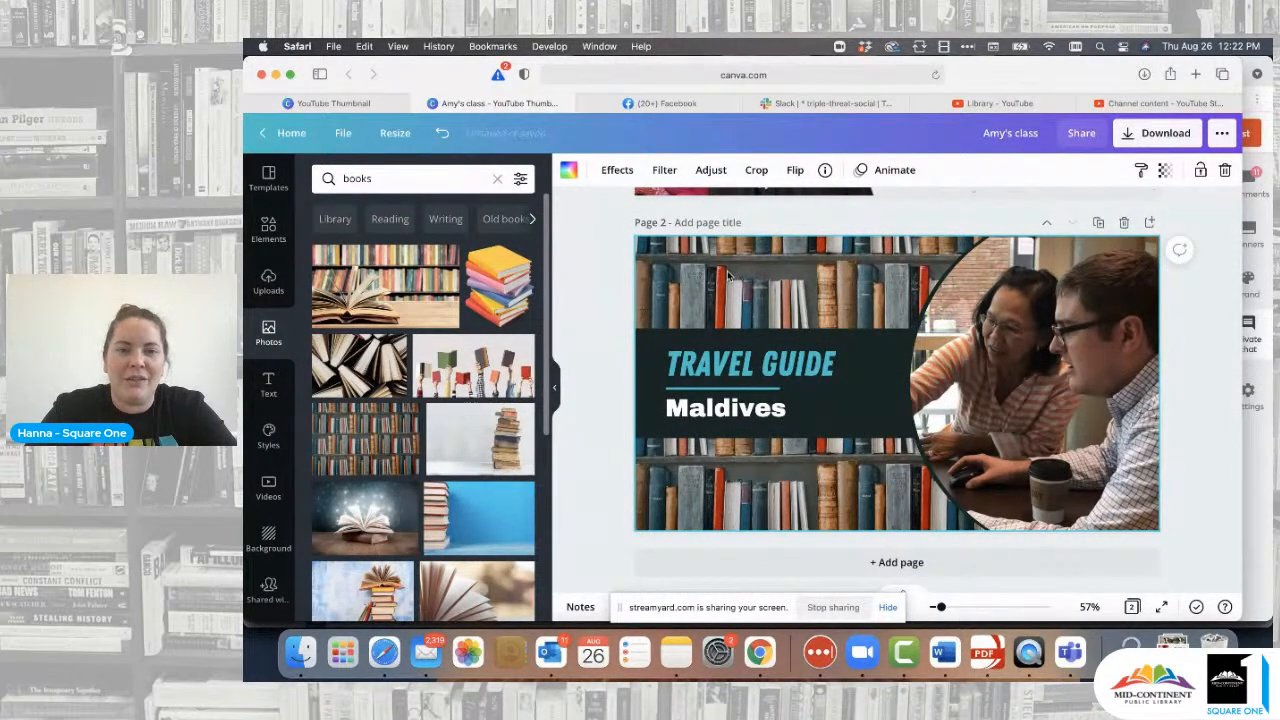
- Reset the bookshelf photo's adjustments and apply the Greyscale filter to it
{"action": "left_click", "coordinate": [711, 171]}
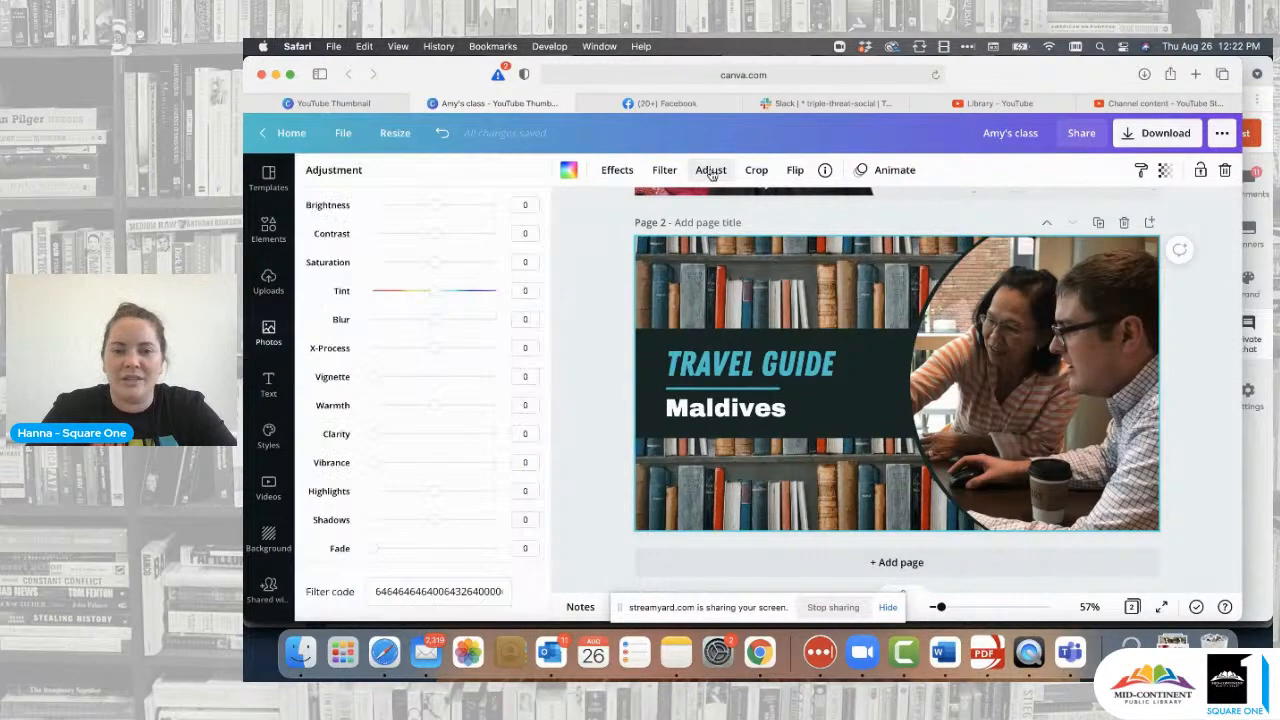
{"action": "left_click_drag", "start_coordinate": [436, 206], "coordinate": [383, 266]}
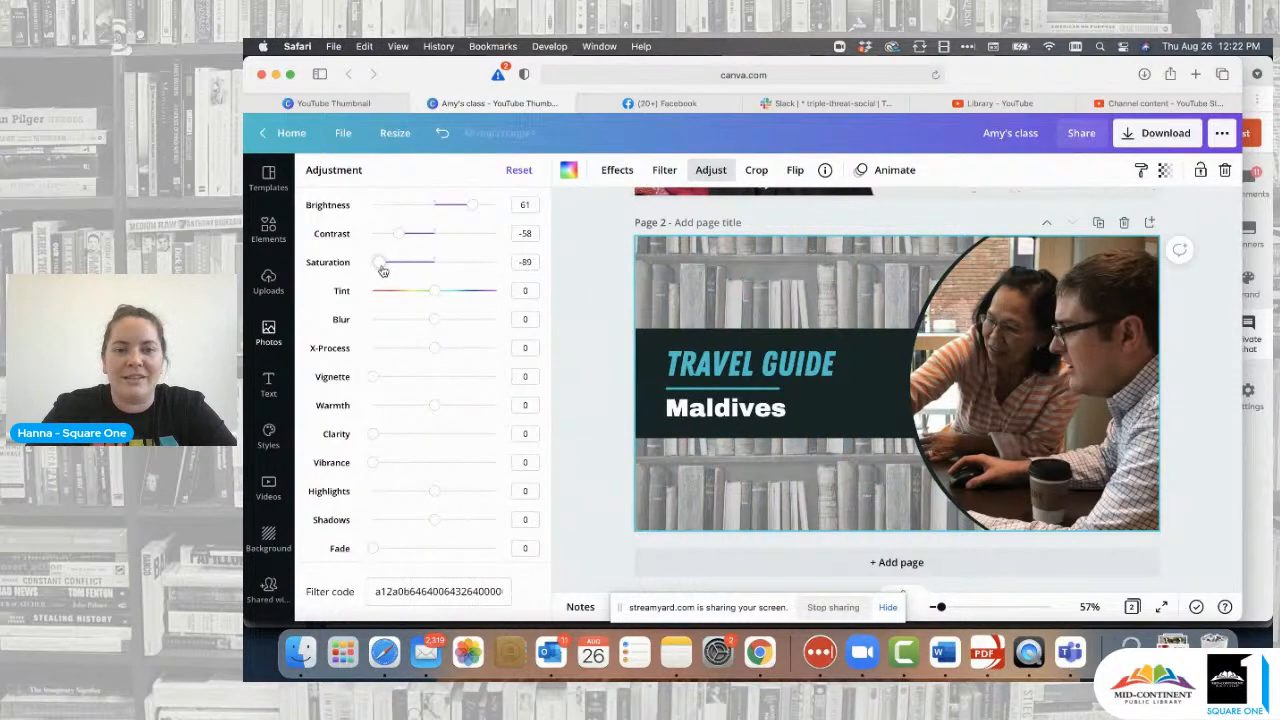
{"action": "left_click", "coordinate": [519, 170]}
{"action": "left_click", "coordinate": [622, 246]}
{"action": "left_click", "coordinate": [598, 277]}
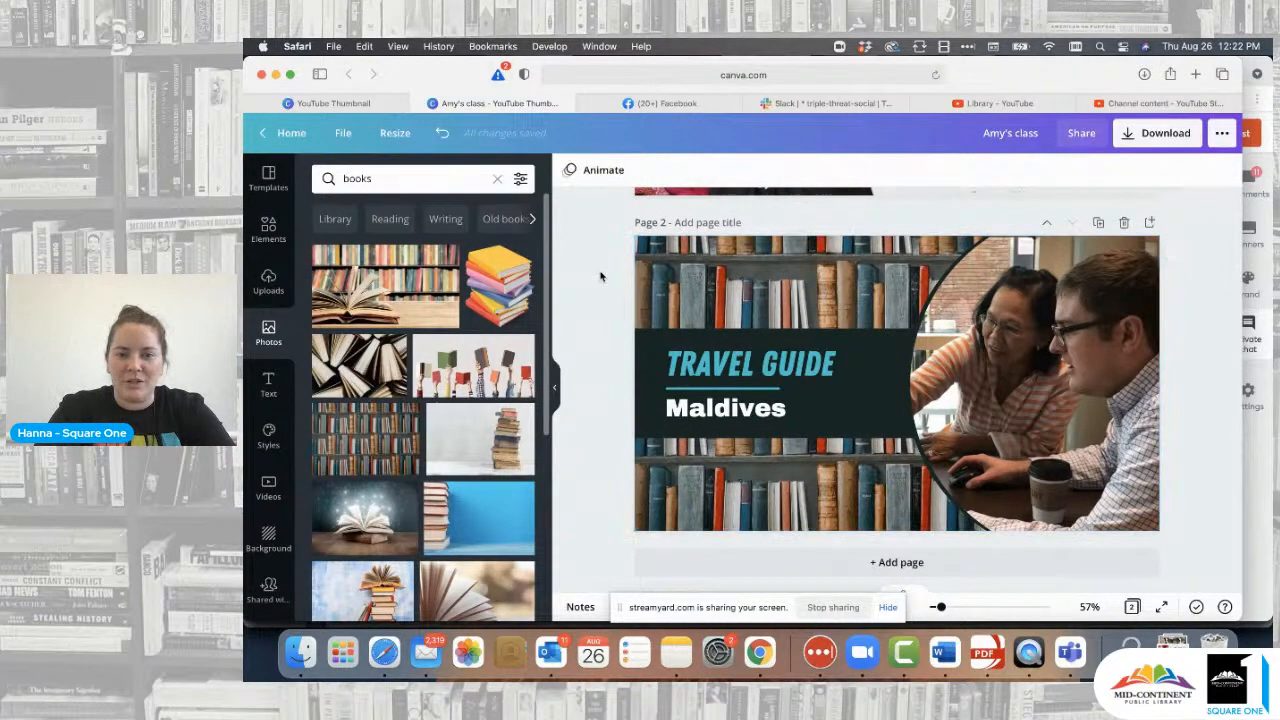
{"action": "left_click", "coordinate": [697, 279]}
{"action": "left_click", "coordinate": [711, 170]}
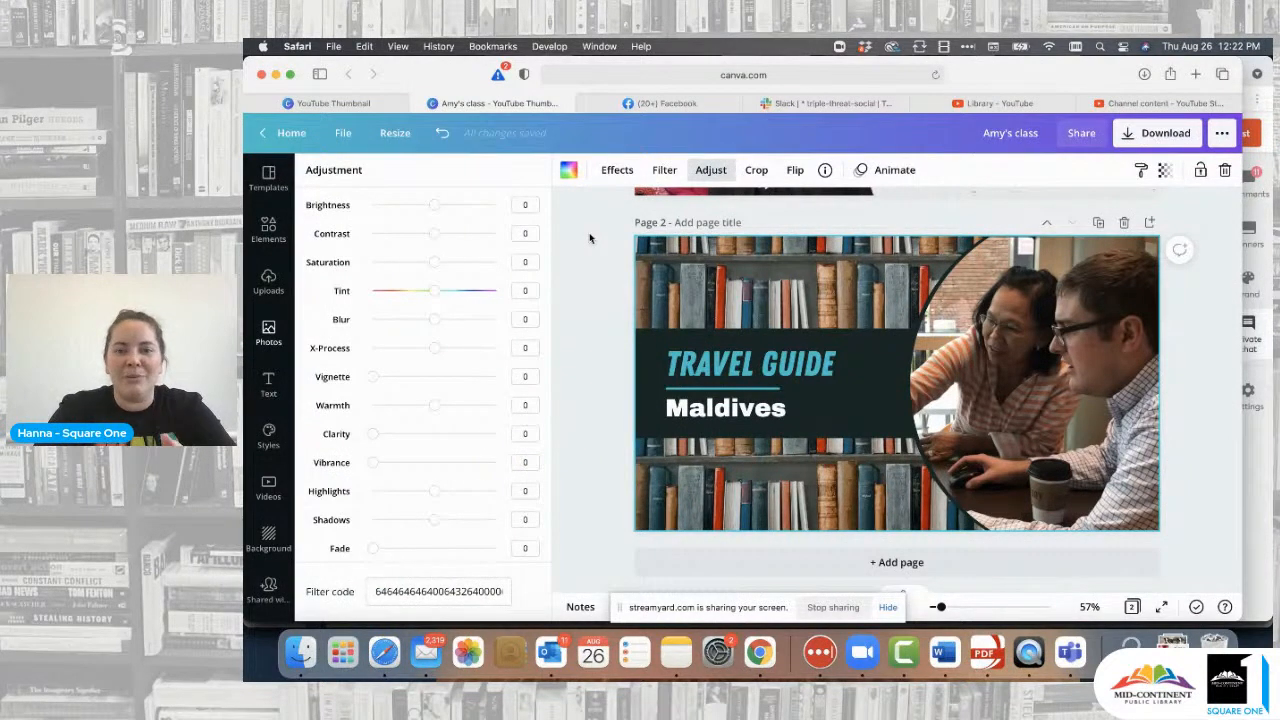
{"action": "left_click", "coordinate": [665, 171]}
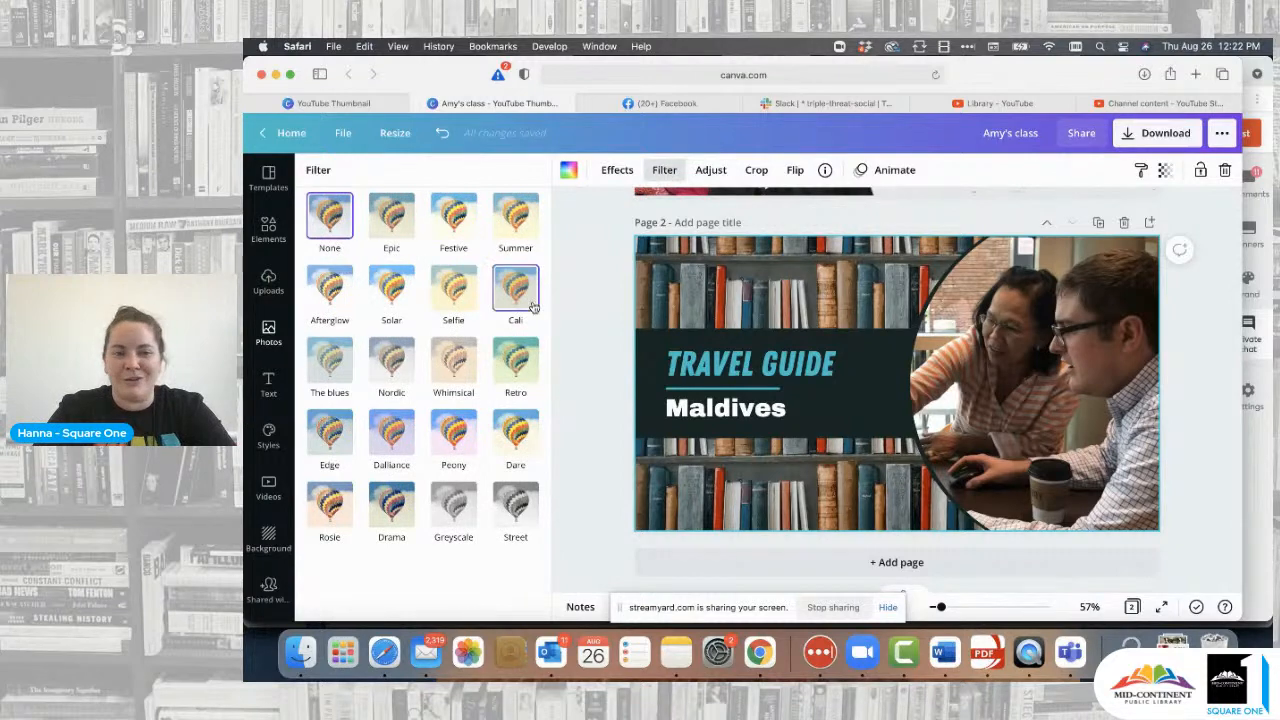
{"action": "left_click", "coordinate": [453, 508]}
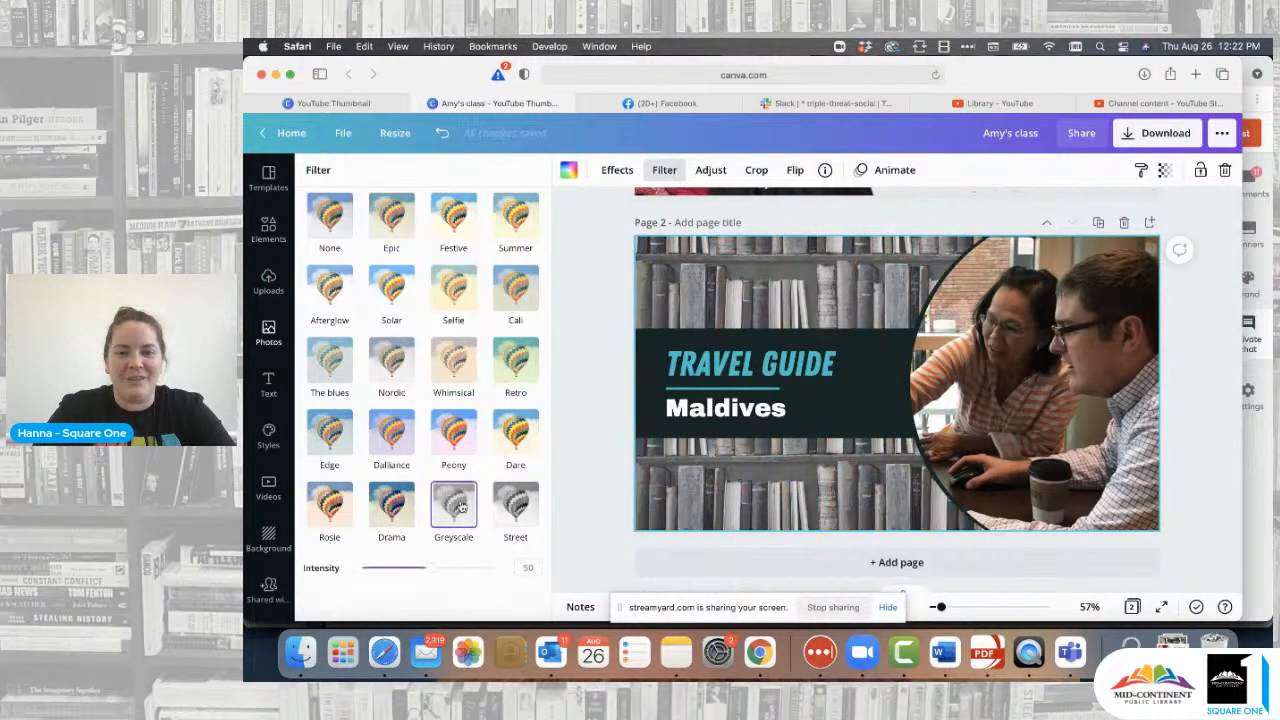
{"action": "left_click", "coordinate": [590, 328]}
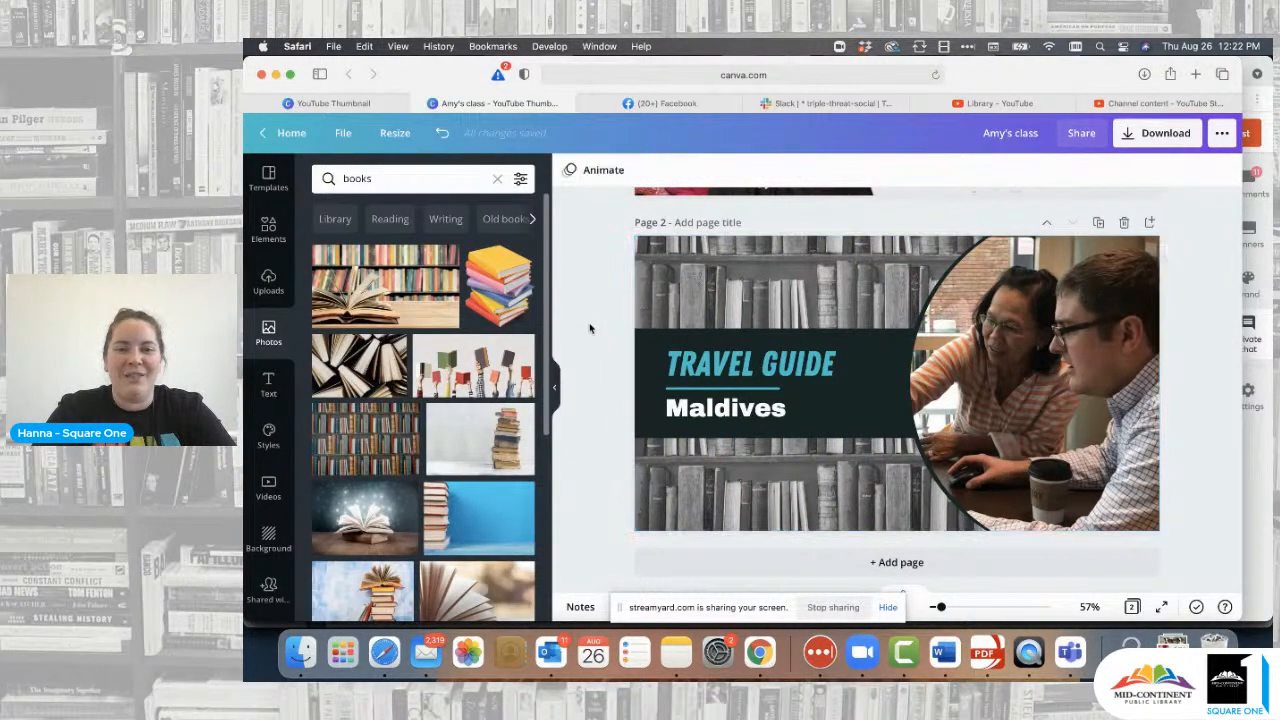
- Try brightness, saturation and contrast tweaks on the circular photo, then undo them
{"action": "left_click", "coordinate": [1080, 350]}
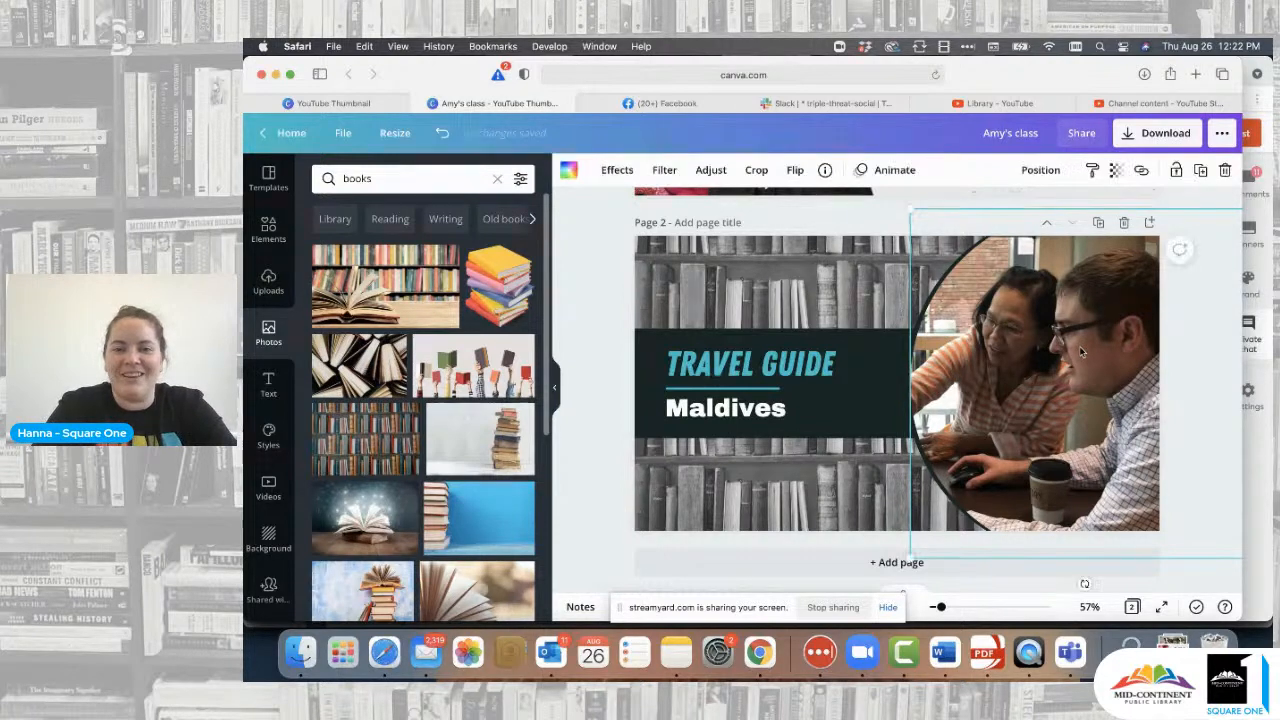
{"action": "left_click", "coordinate": [711, 170]}
{"action": "left_click", "coordinate": [429, 207]}
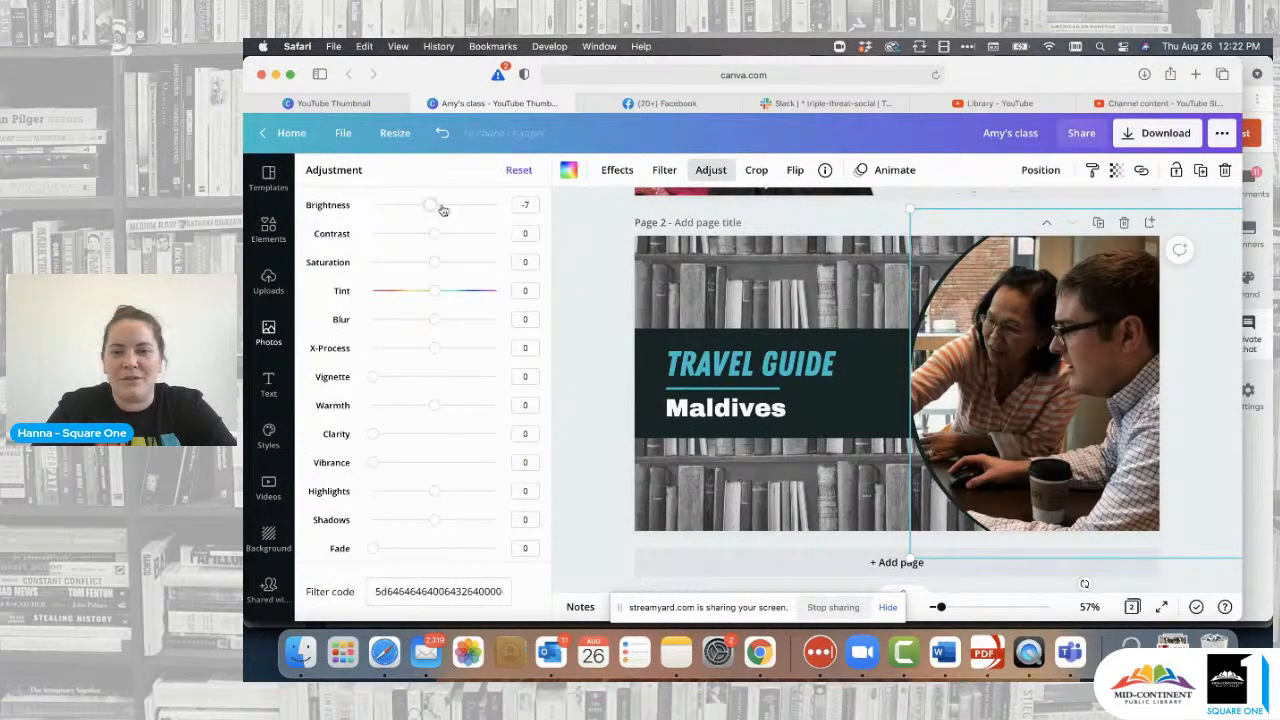
{"action": "left_click_drag", "start_coordinate": [443, 210], "coordinate": [459, 210]}
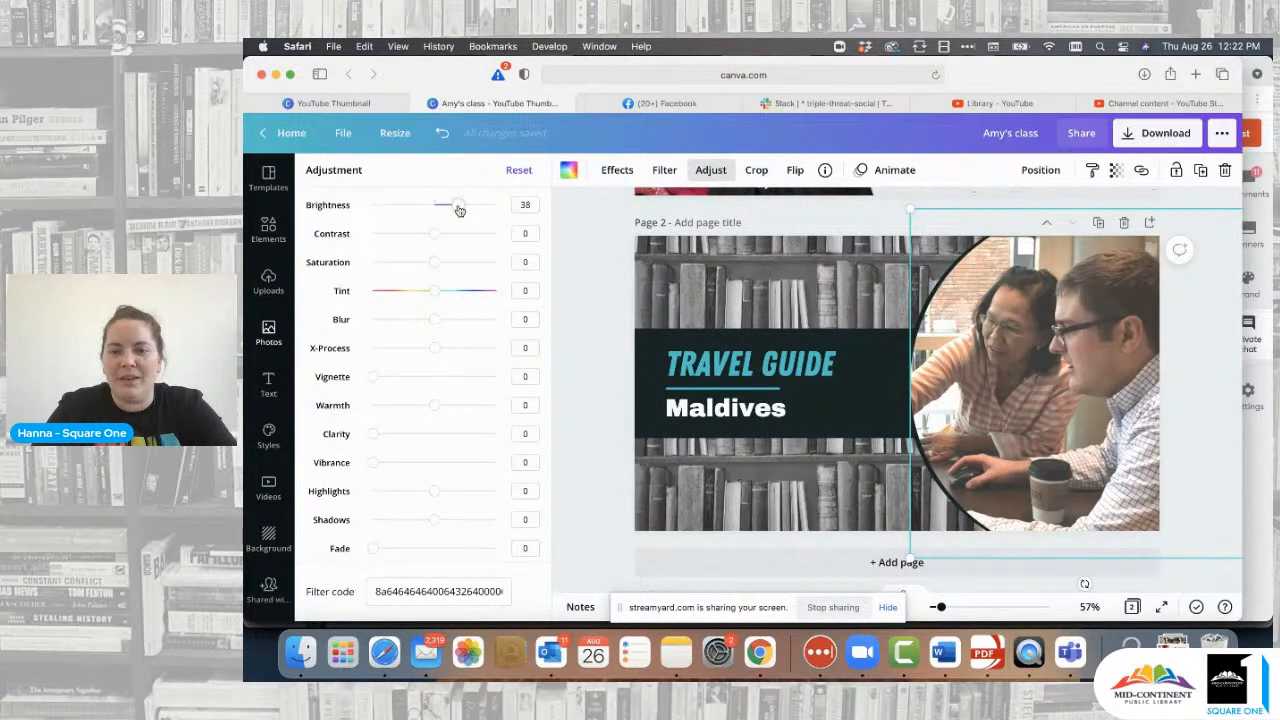
{"action": "left_click", "coordinate": [445, 264]}
{"action": "left_click_drag", "start_coordinate": [434, 235], "coordinate": [455, 237]}
{"action": "left_click", "coordinate": [567, 269]}
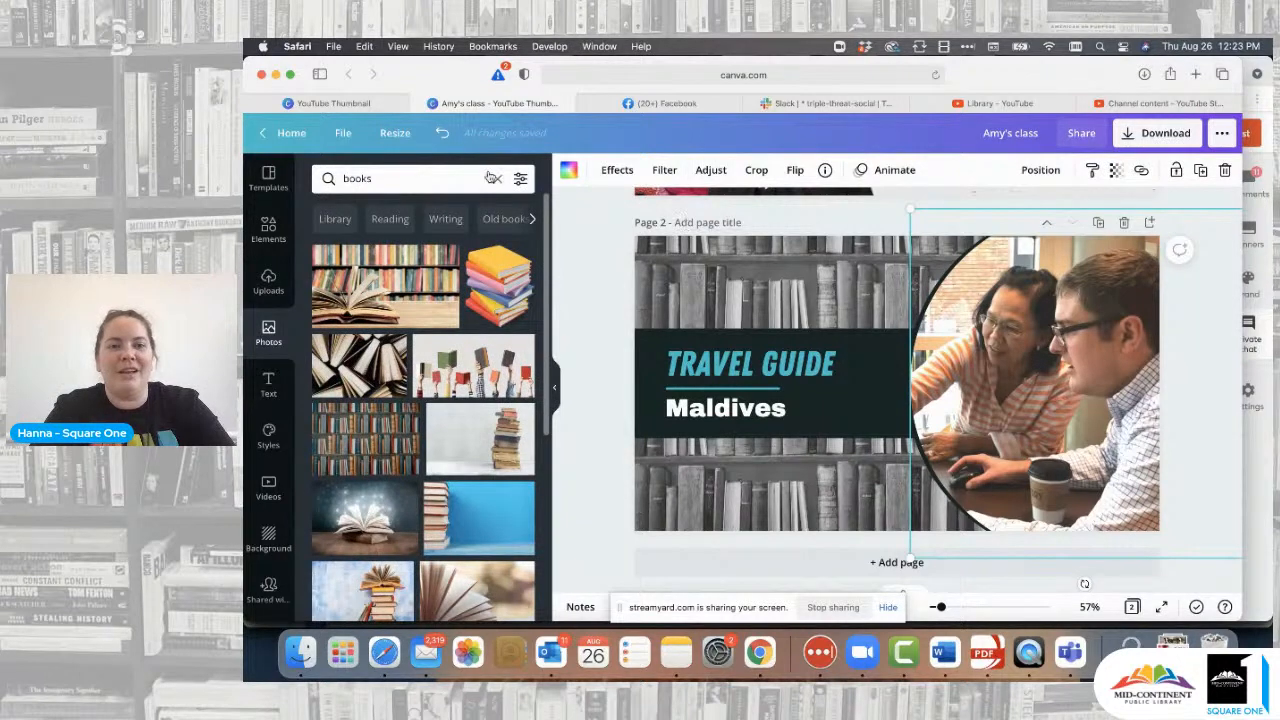
{"action": "left_click", "coordinate": [441, 133]}
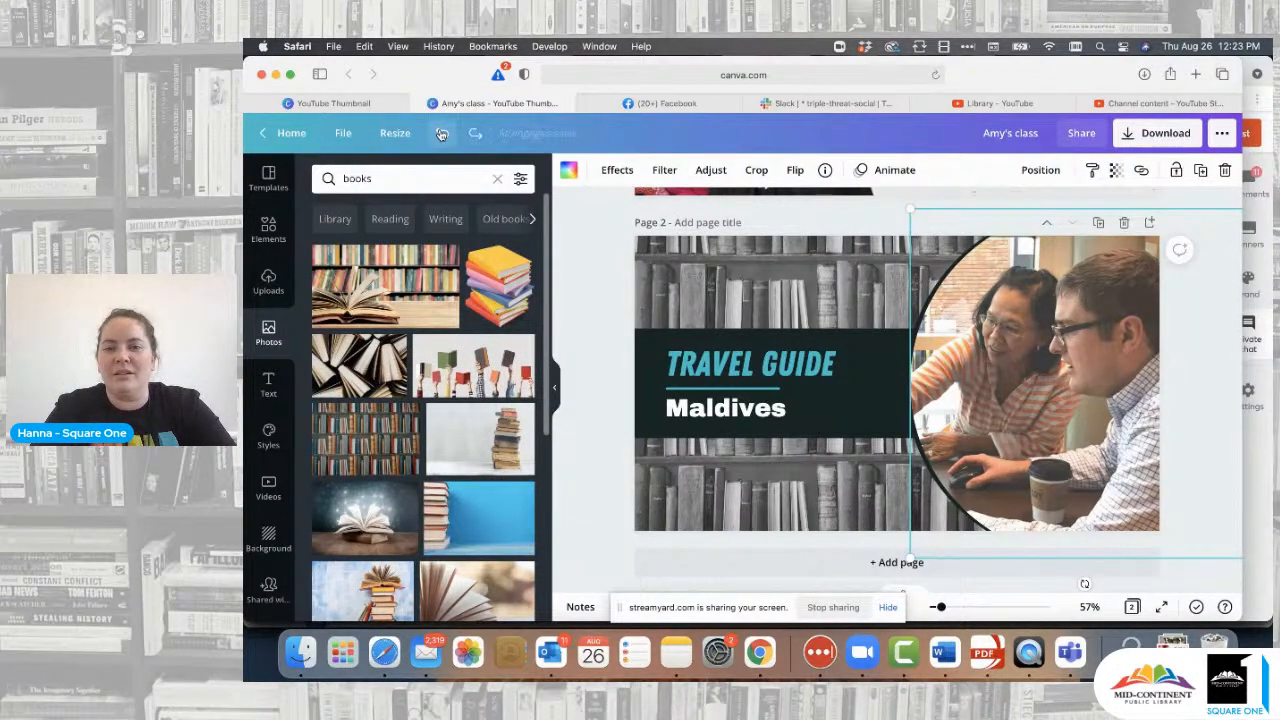
{"action": "left_click", "coordinate": [590, 256]}
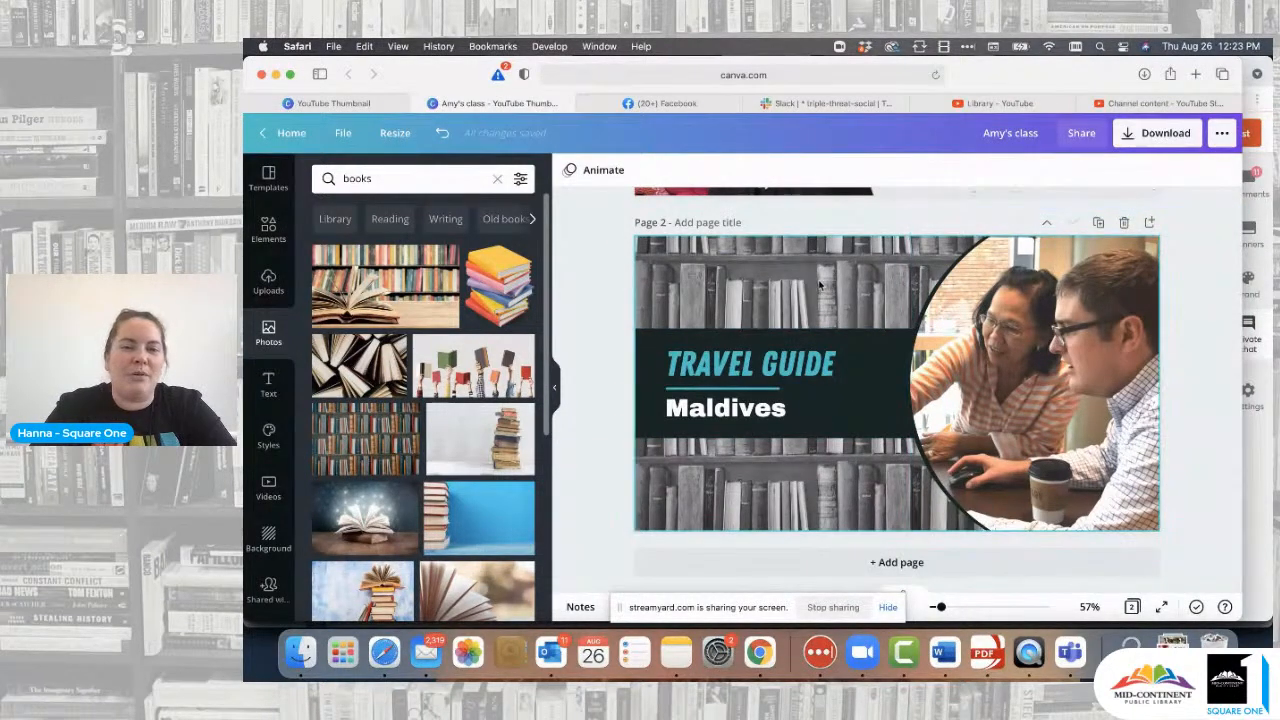
- Retype the TRAVEL GUIDE title as 'DEMOGRAPHICS NOW'
{"action": "double_click", "coordinate": [790, 362]}
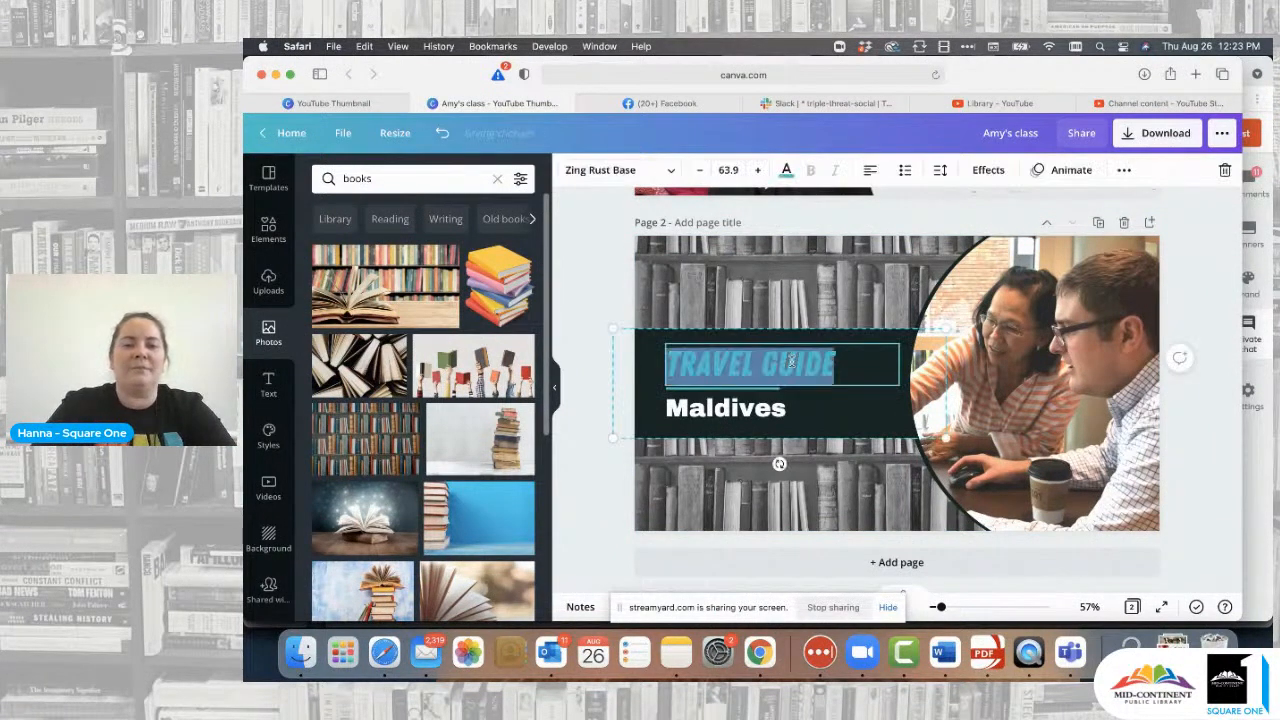
{"action": "type", "text": "DAT"}
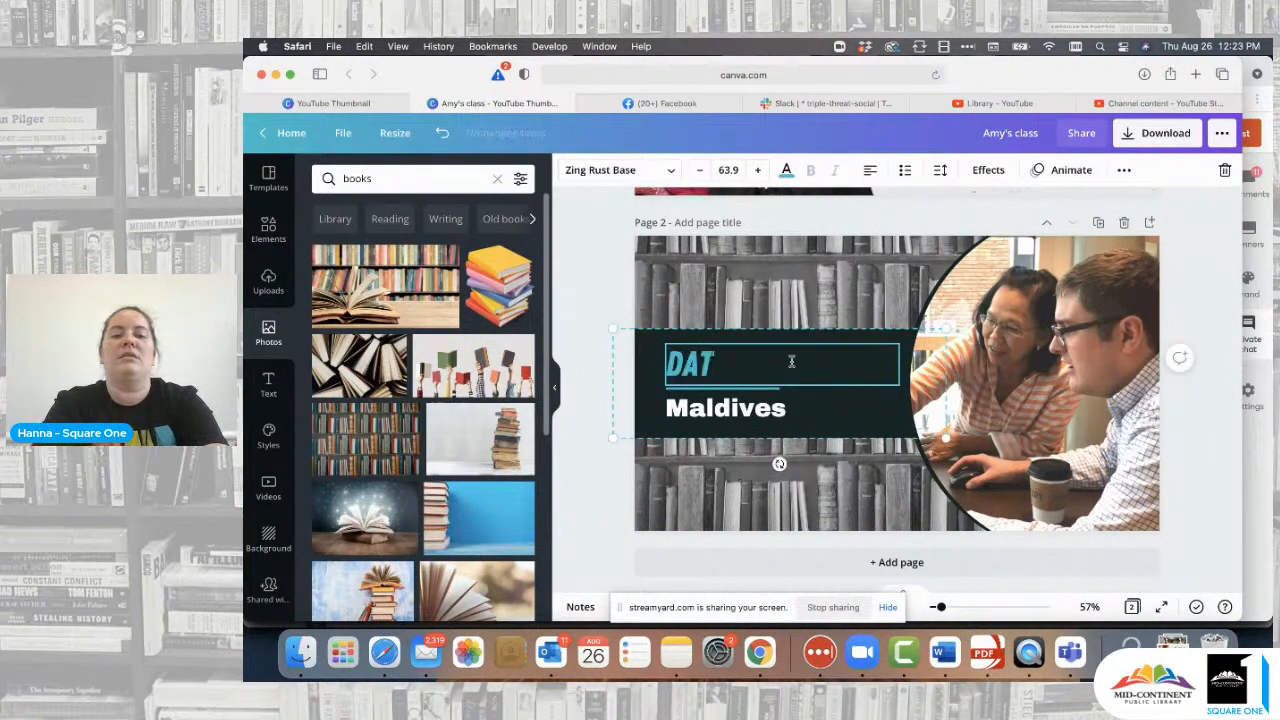
{"action": "key", "text": "BackSpace"}
{"action": "key", "text": "BackSpace"}
{"action": "key", "text": "BackSpace"}
{"action": "type", "text": "DEMO"}
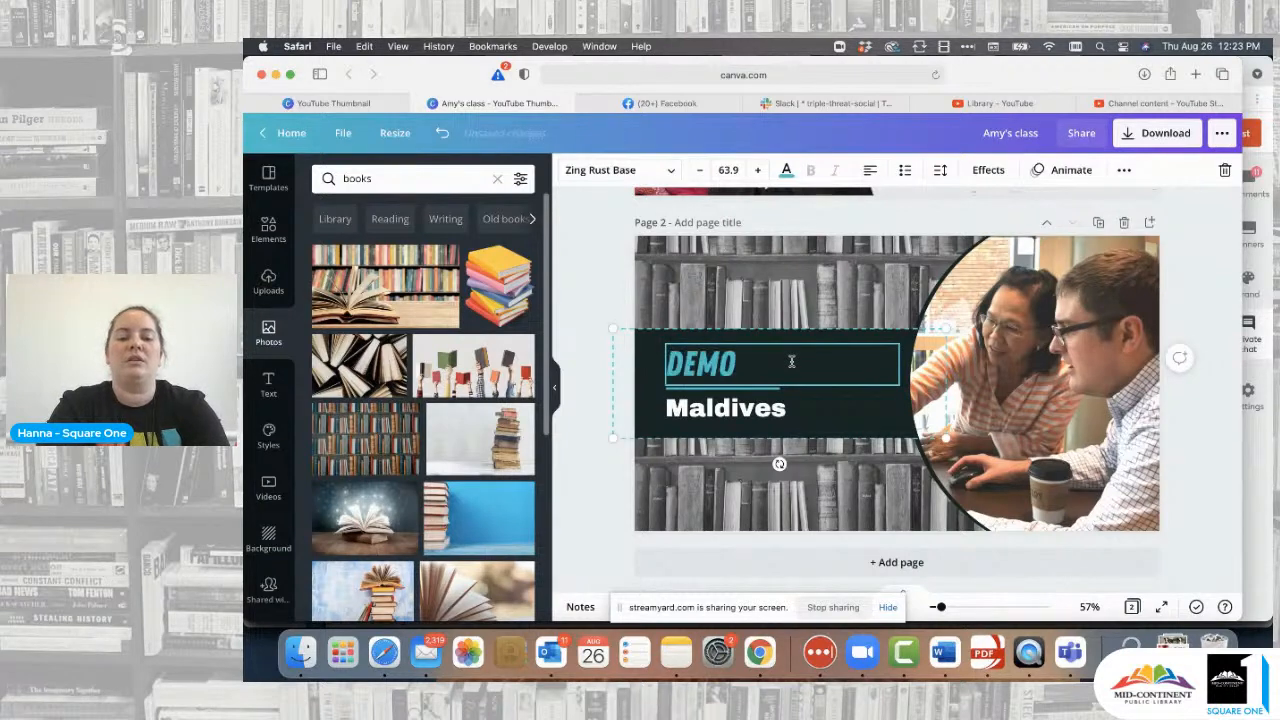
{"action": "type", "text": "GRPAHICS"}
{"action": "key", "text": "BackSpace"}
{"action": "key", "text": "BackSpace"}
{"action": "key", "text": "BackSpace"}
{"action": "key", "text": "BackSpace"}
{"action": "key", "text": "BackSpace"}
{"action": "key", "text": "BackSpace"}
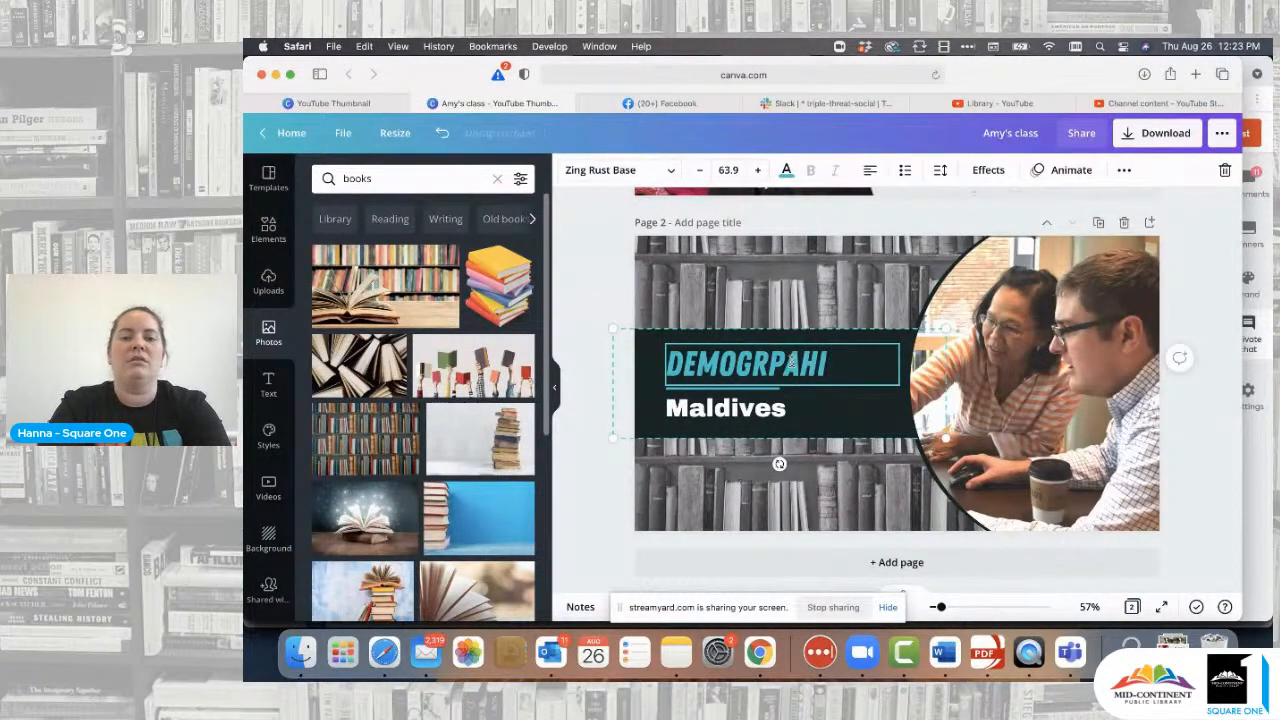
{"action": "type", "text": "APHI"}
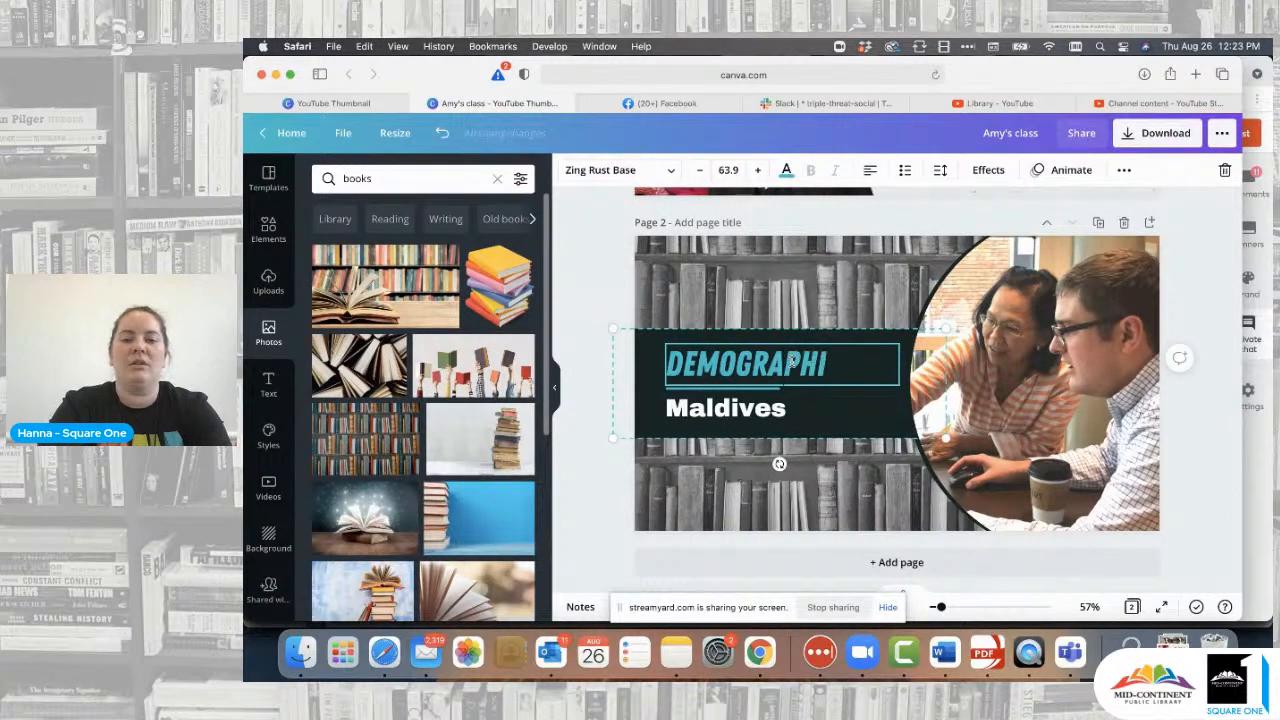
{"action": "type", "text": "CS NOW"}
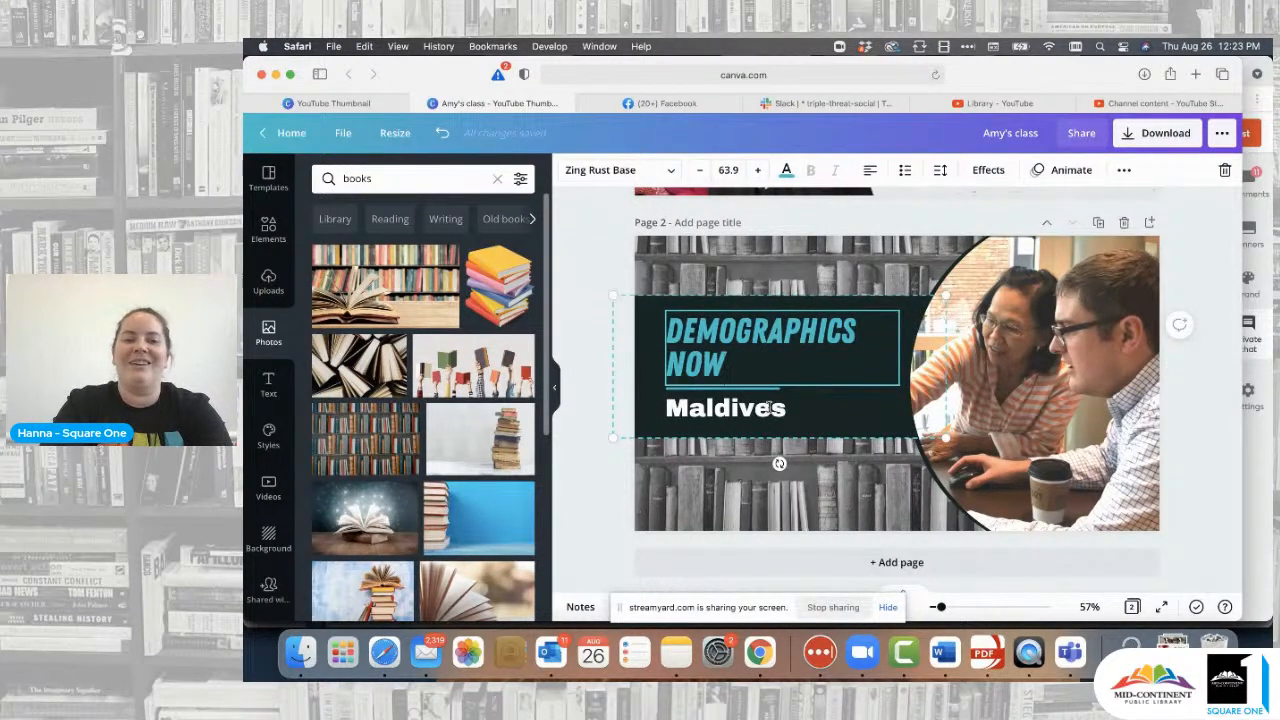
- Replace 'Maldives' with 'with' followed by the host's first name, then select the title group
{"action": "double_click", "coordinate": [769, 406]}
{"action": "type", "text": "with Kell"}
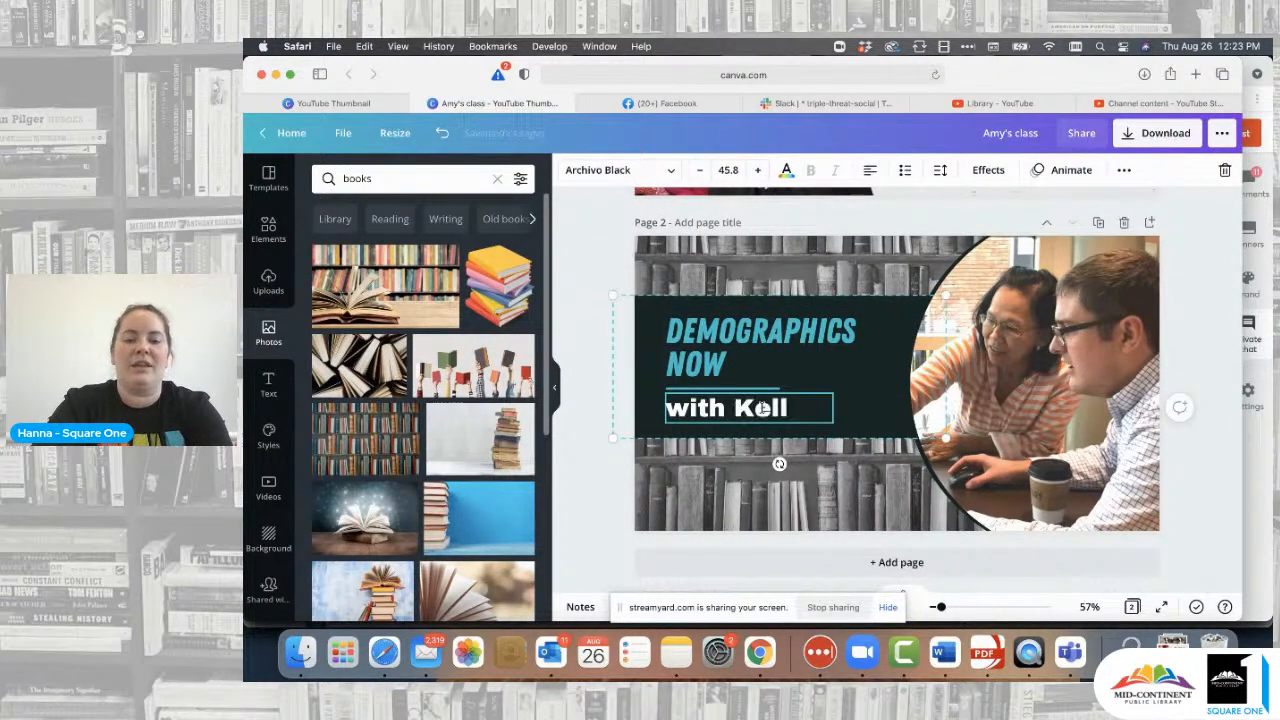
{"action": "type", "text": "y"}
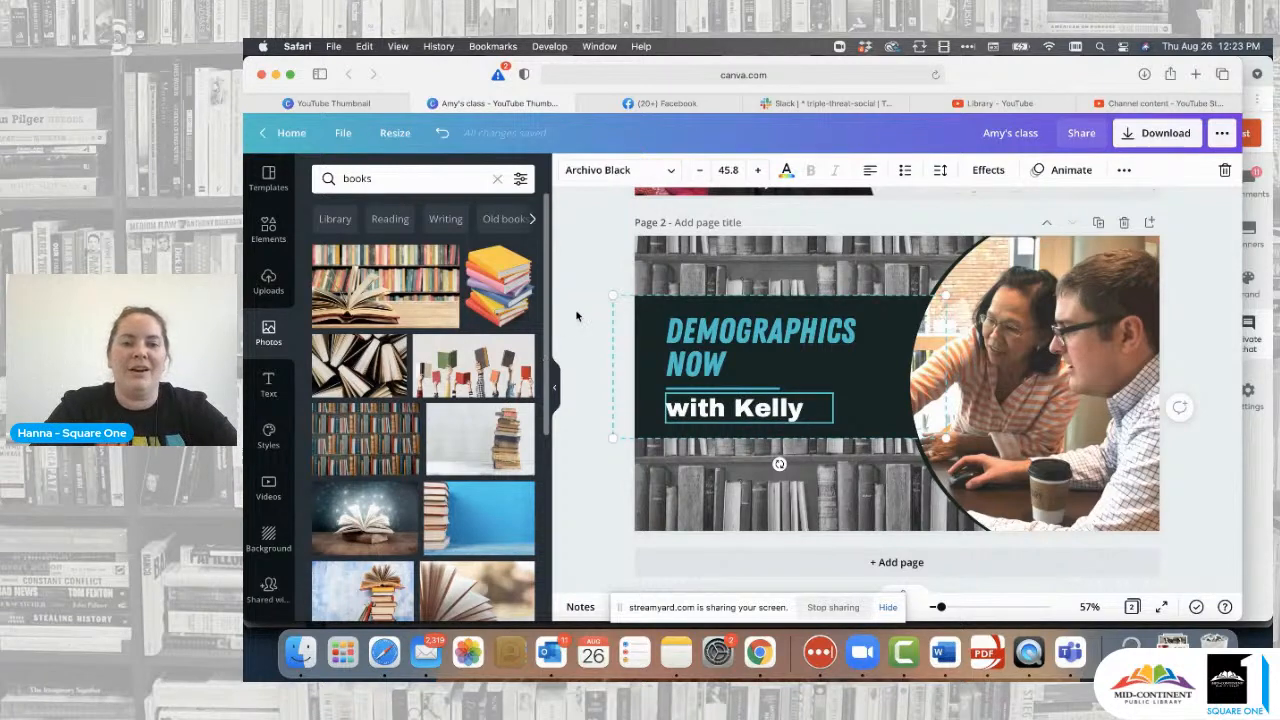
{"action": "left_click", "coordinate": [716, 366]}
{"action": "key", "text": "Escape"}
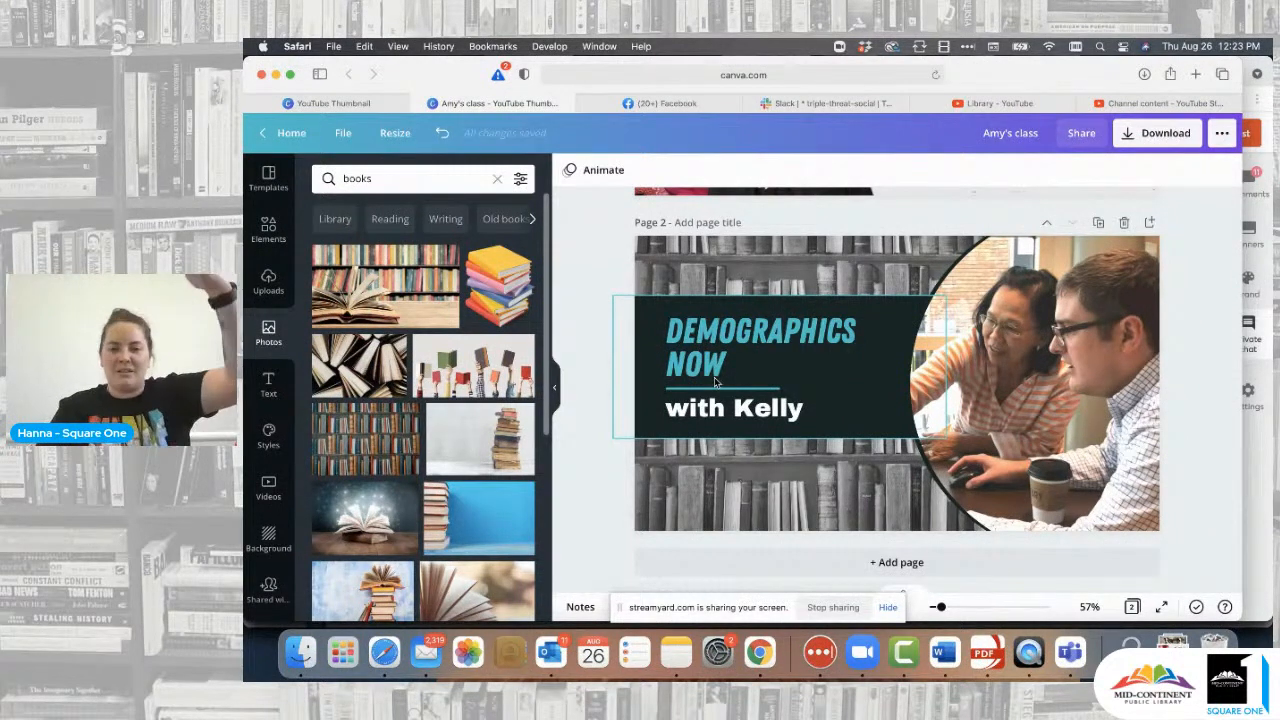
- Ungroup the title block and shrink the DEMOGRAPHICS NOW text until it fits on one line
{"action": "left_click", "coordinate": [592, 328]}
{"action": "left_click", "coordinate": [640, 316]}
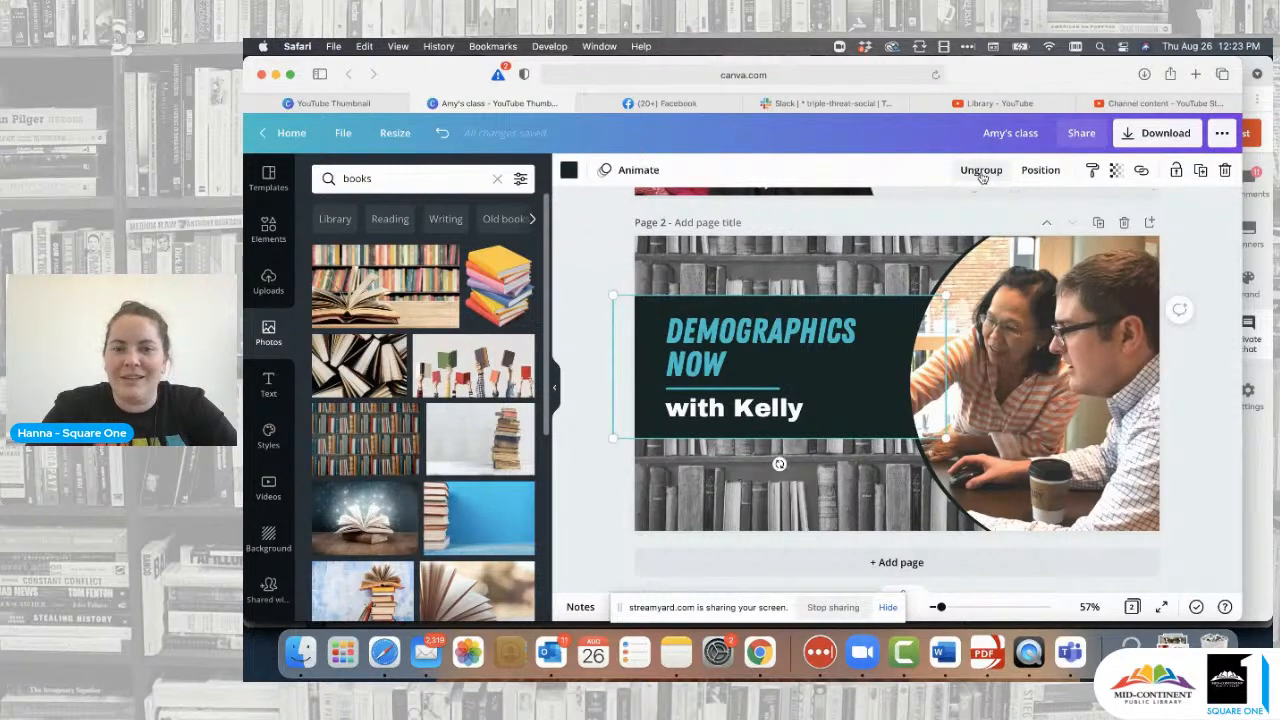
{"action": "left_click", "coordinate": [981, 171]}
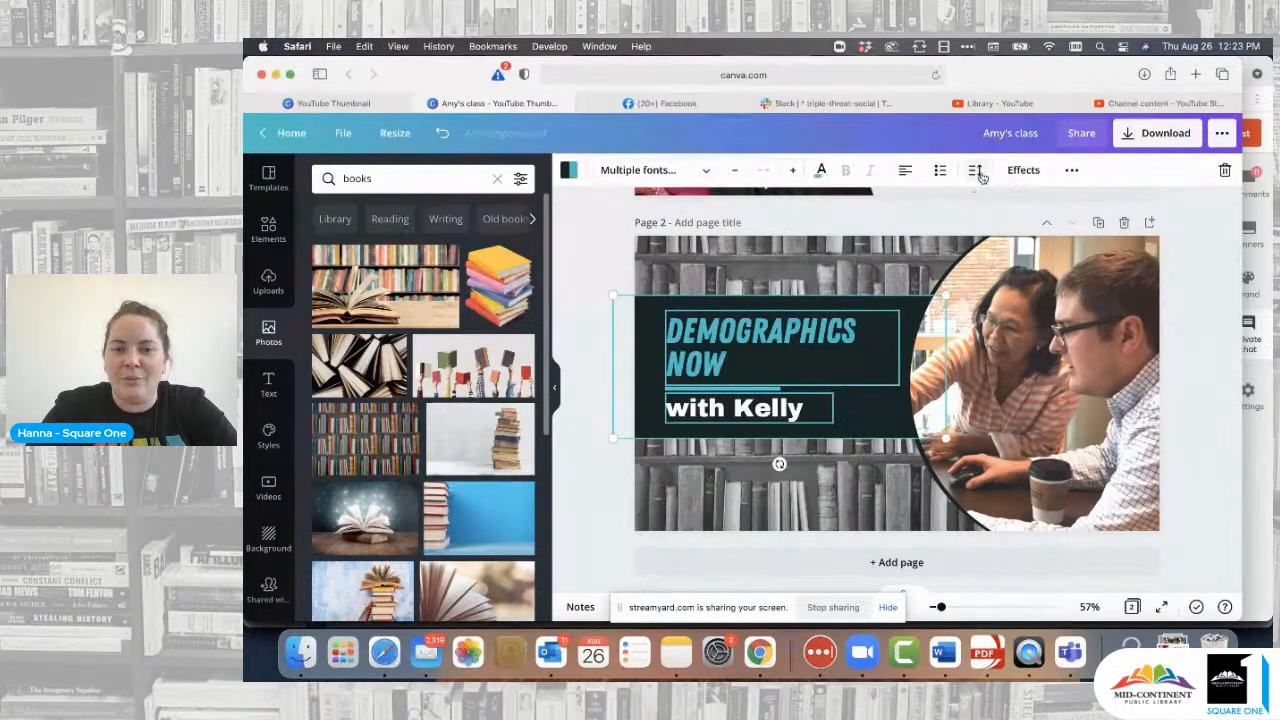
{"action": "left_click", "coordinate": [613, 270]}
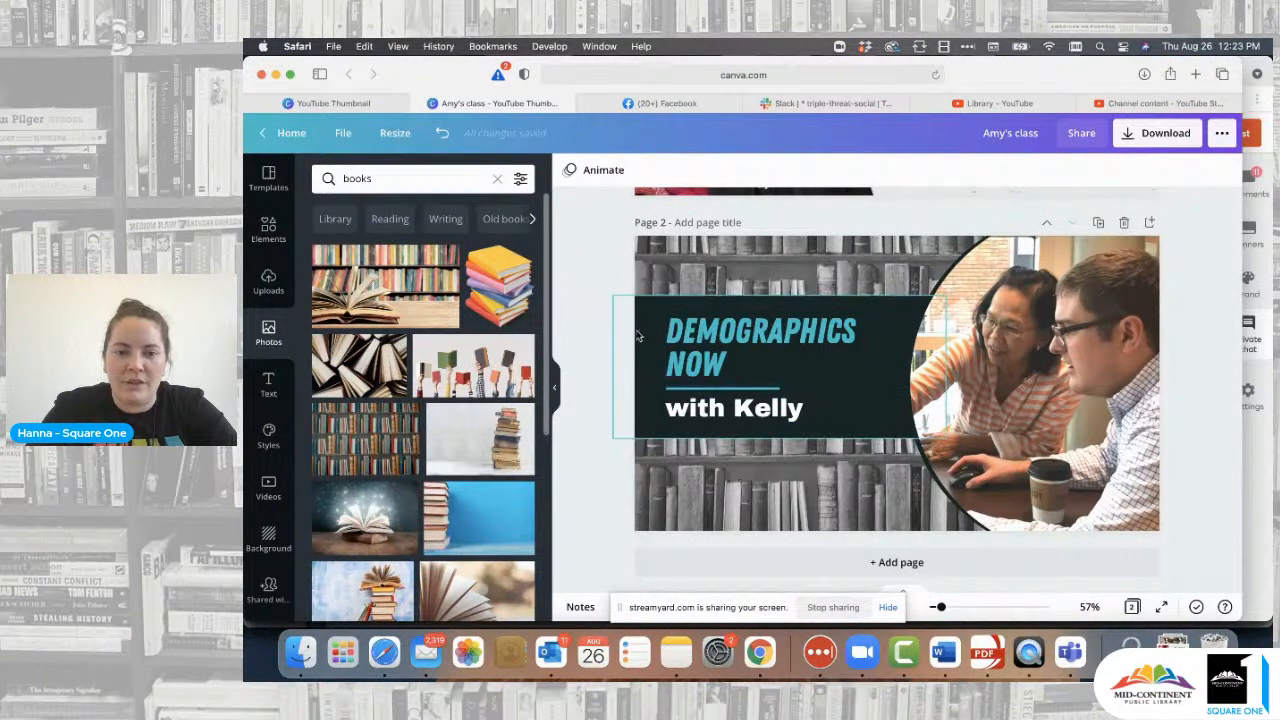
{"action": "left_click", "coordinate": [713, 345]}
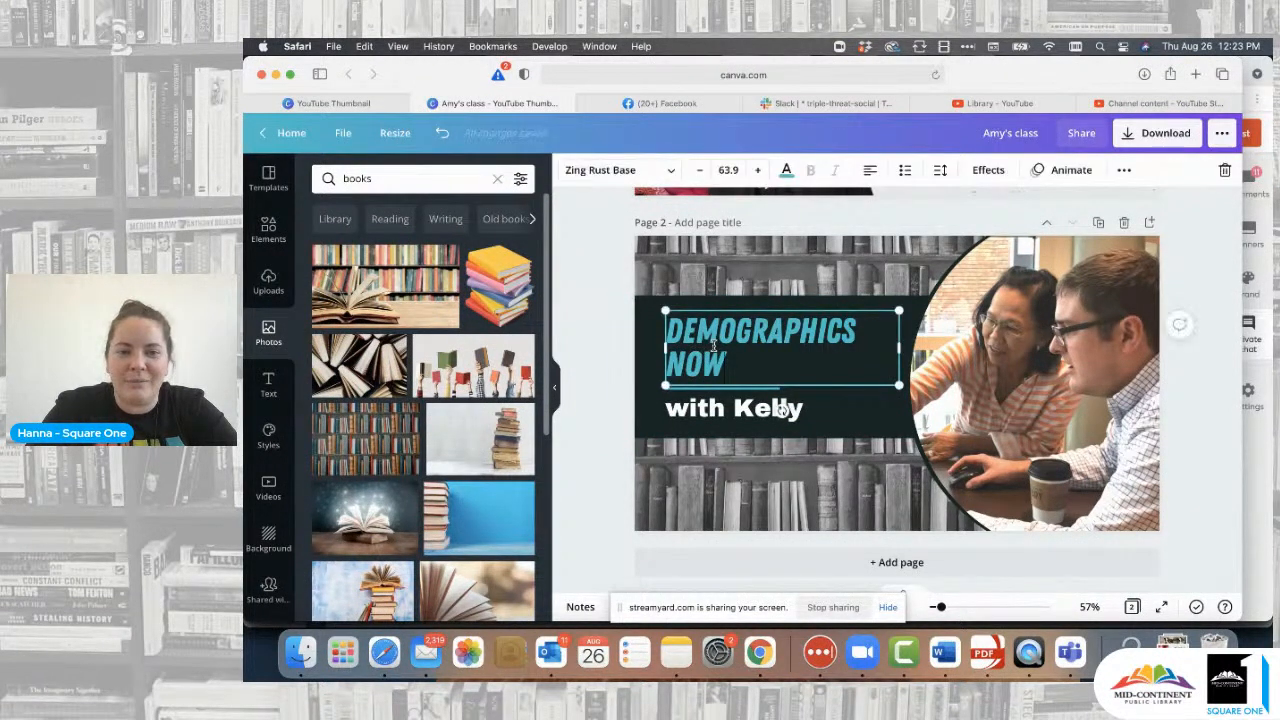
{"action": "triple_click", "coordinate": [737, 358]}
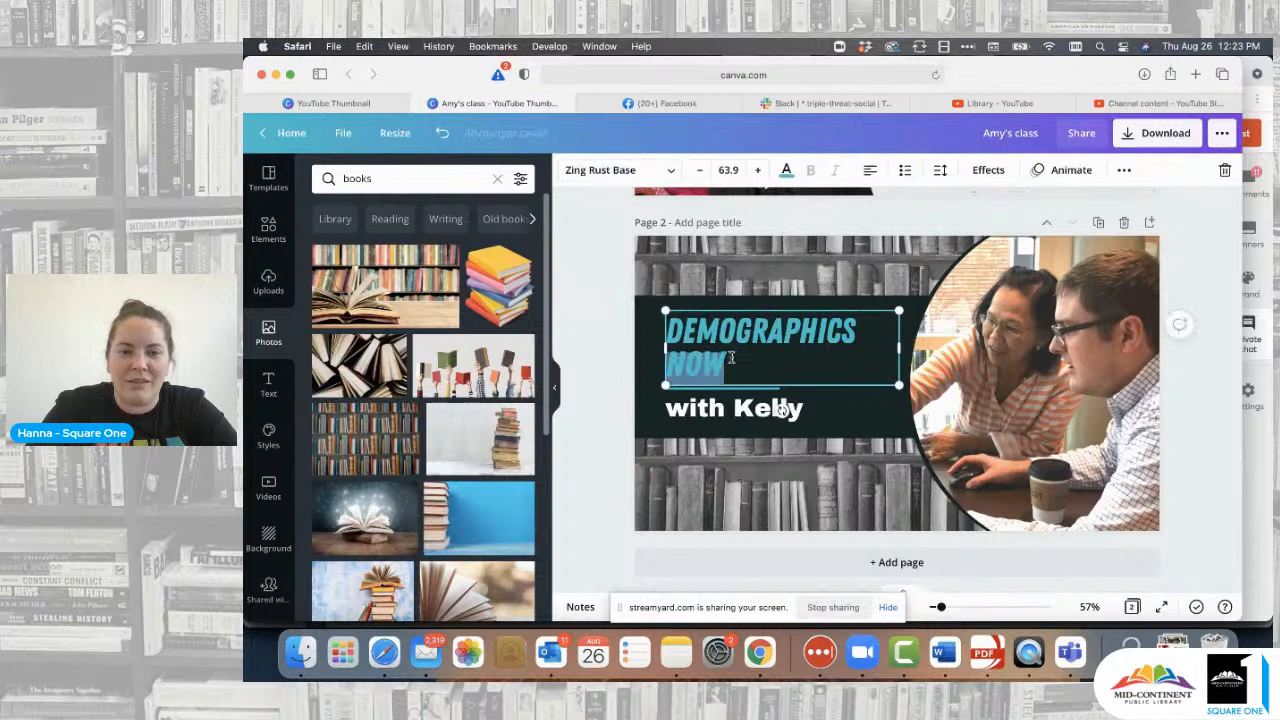
{"action": "left_click", "coordinate": [700, 172]}
{"action": "left_click", "coordinate": [700, 170]}
{"action": "left_click", "coordinate": [700, 170]}
{"action": "left_click", "coordinate": [700, 170]}
{"action": "left_click", "coordinate": [700, 170]}
{"action": "left_click", "coordinate": [700, 170]}
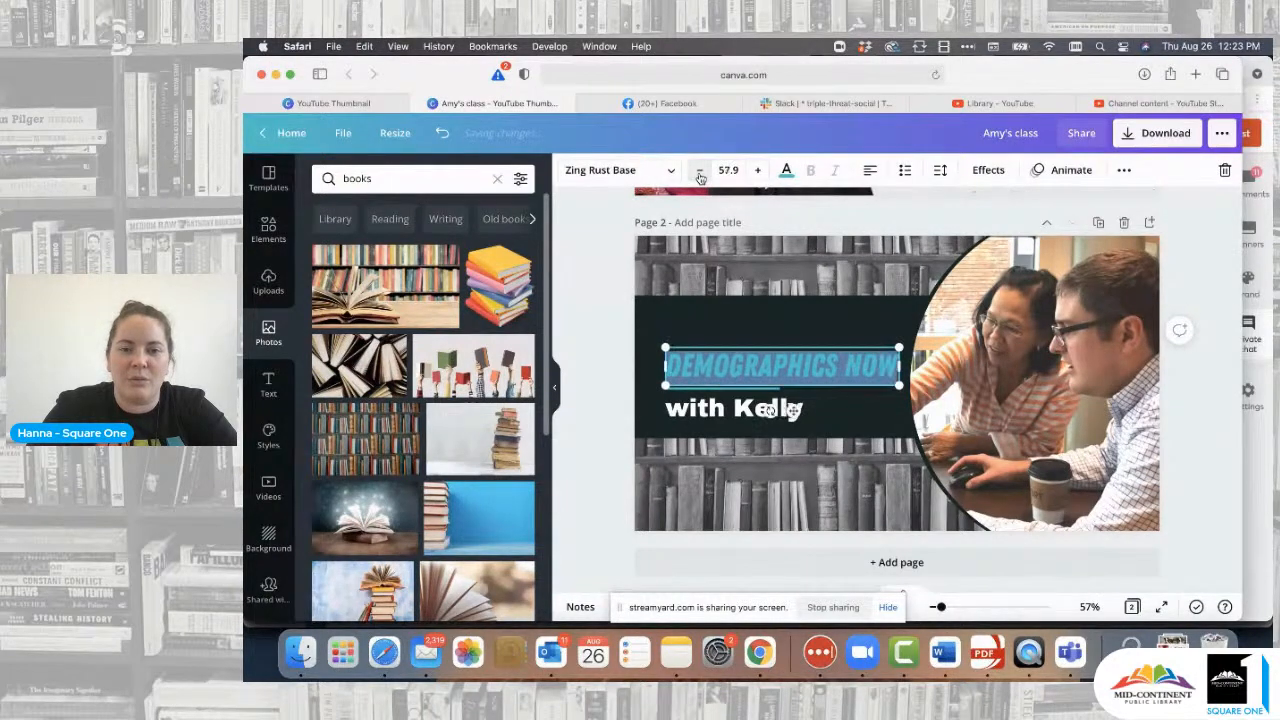
{"action": "left_click", "coordinate": [700, 170]}
{"action": "left_click", "coordinate": [597, 343]}
- Trim the dark banner's top and bottom edges to fit the one-line title
{"action": "left_click", "coordinate": [714, 306]}
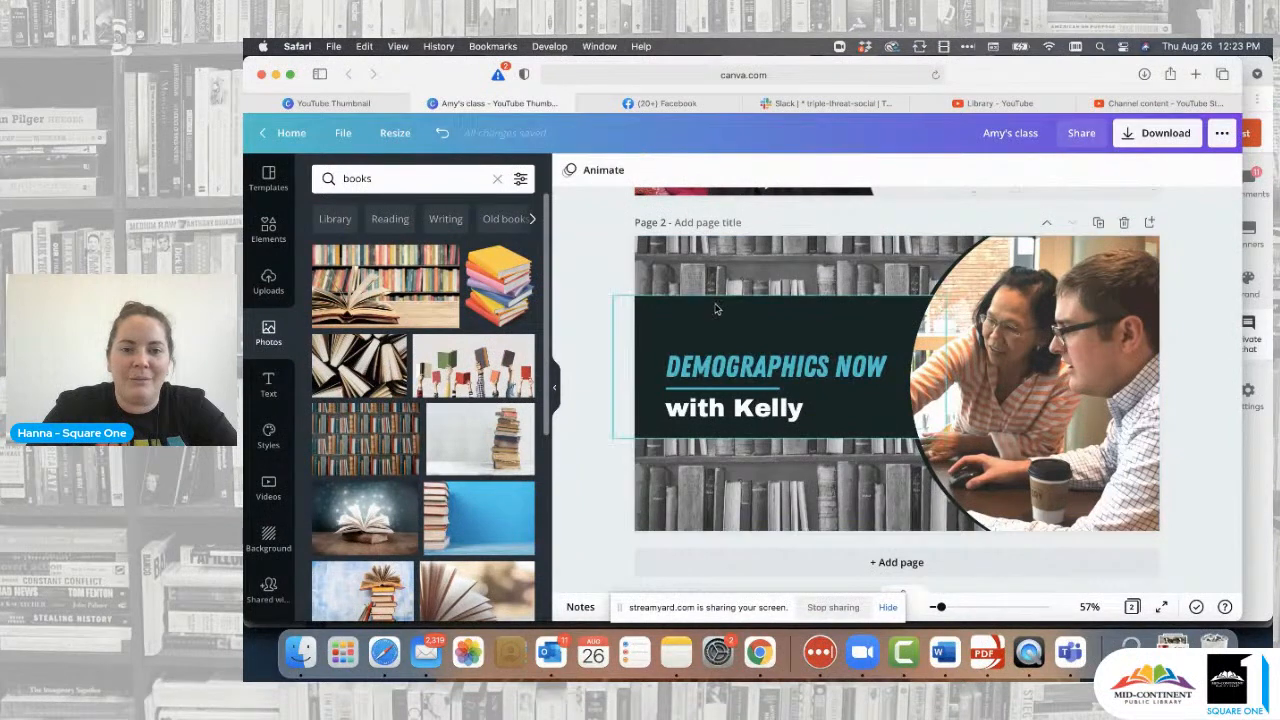
{"action": "left_click_drag", "start_coordinate": [775, 298], "coordinate": [776, 338]}
{"action": "left_click_drag", "start_coordinate": [776, 440], "coordinate": [776, 433]}
{"action": "left_click", "coordinate": [588, 309]}
{"action": "left_click_drag", "start_coordinate": [880, 423], "coordinate": [882, 417]}
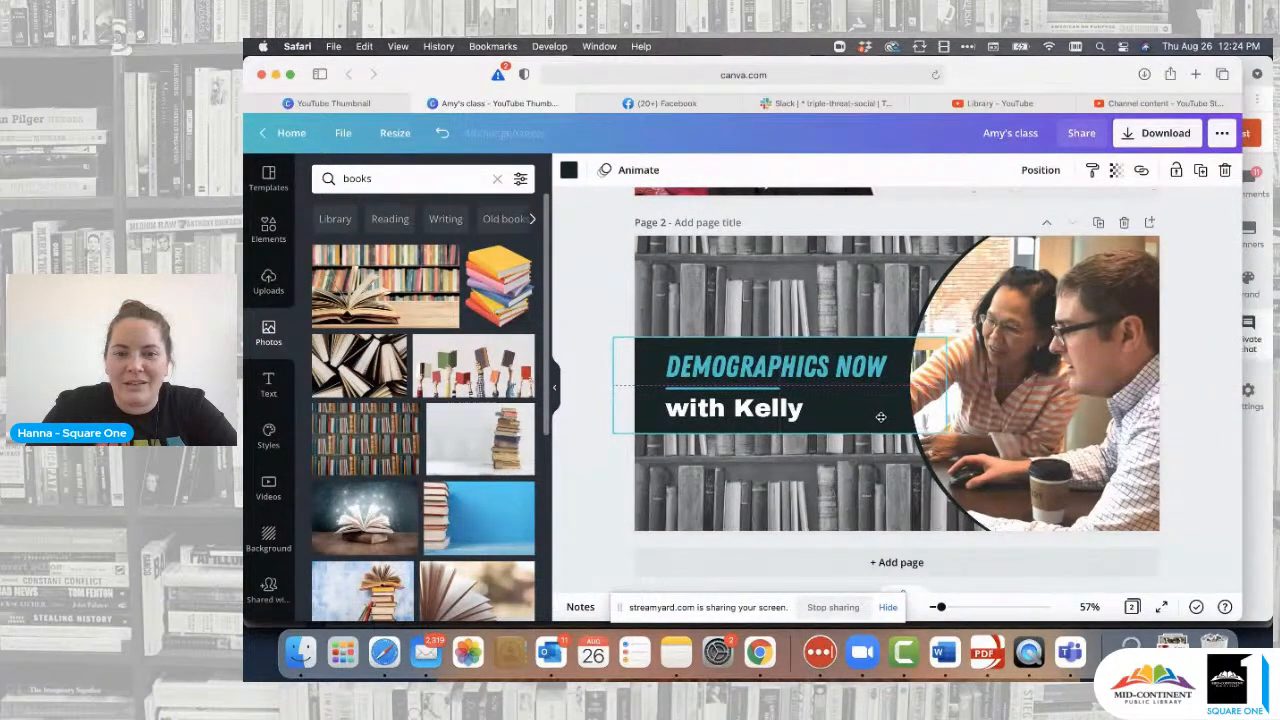
- Colour the DEMOGRAPHICS NOW title in the Square One brand blue
{"action": "left_click", "coordinate": [752, 367]}
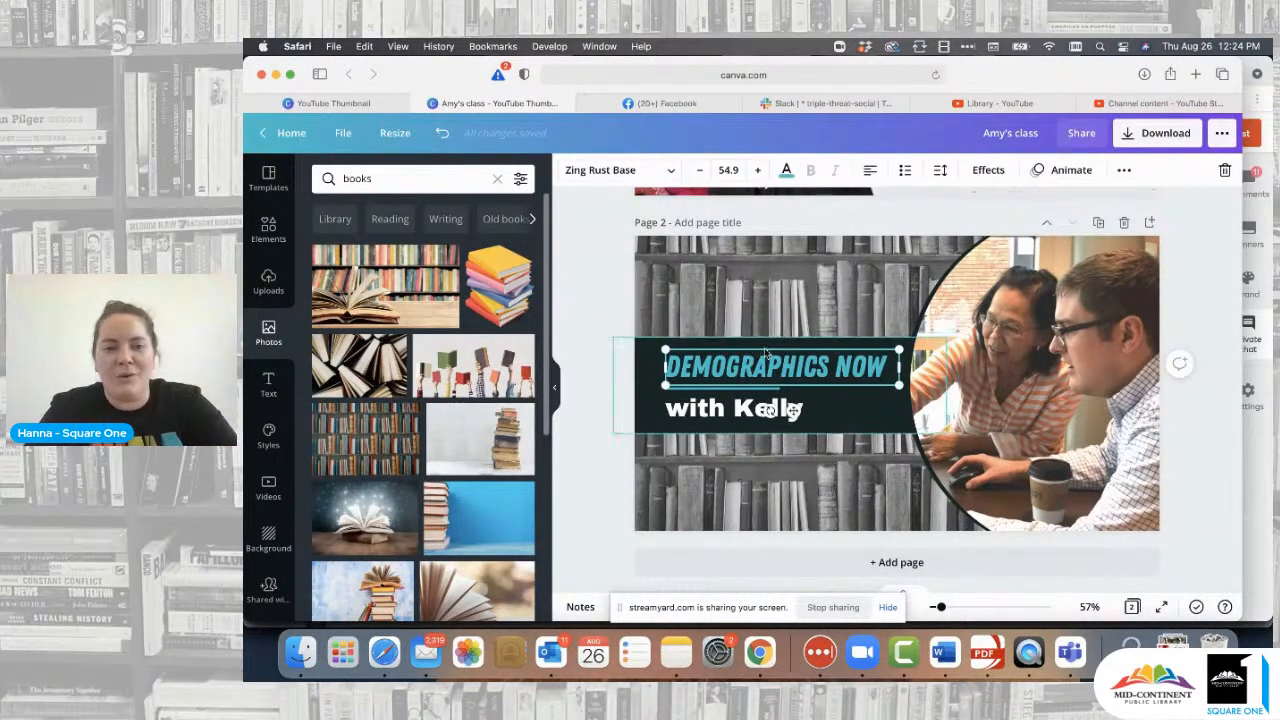
{"action": "left_click", "coordinate": [786, 172]}
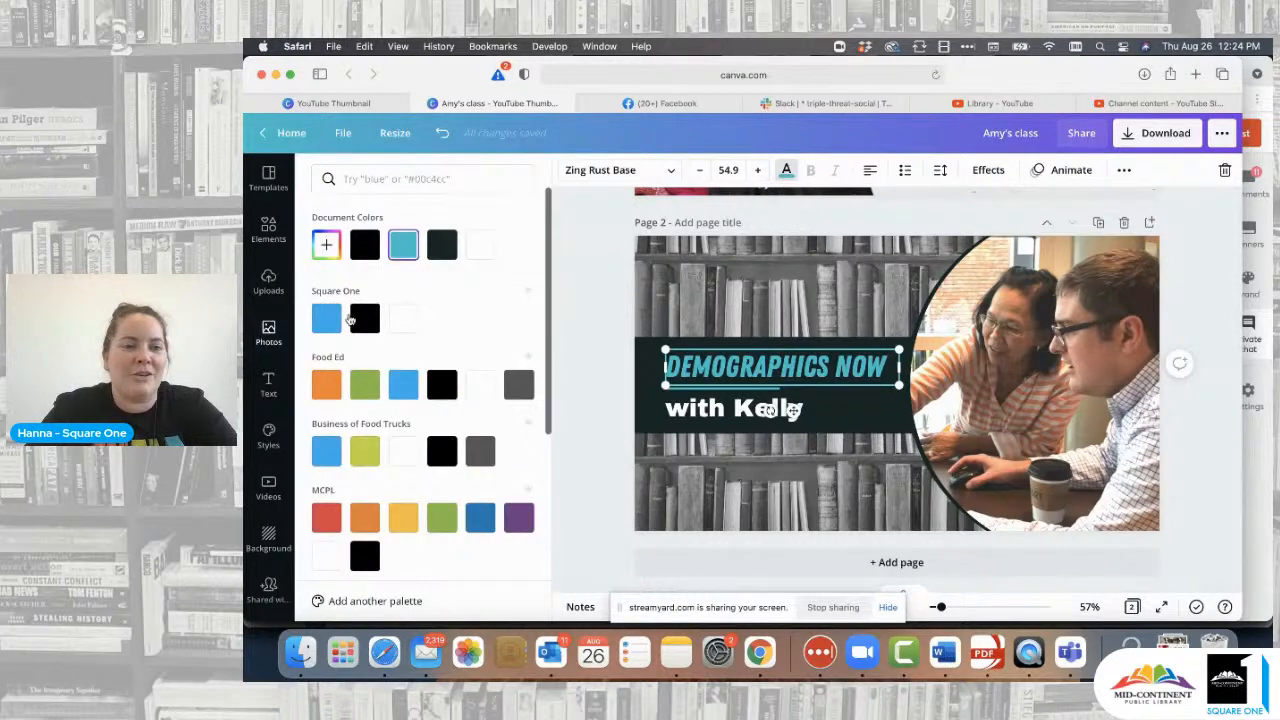
{"action": "left_click", "coordinate": [334, 326]}
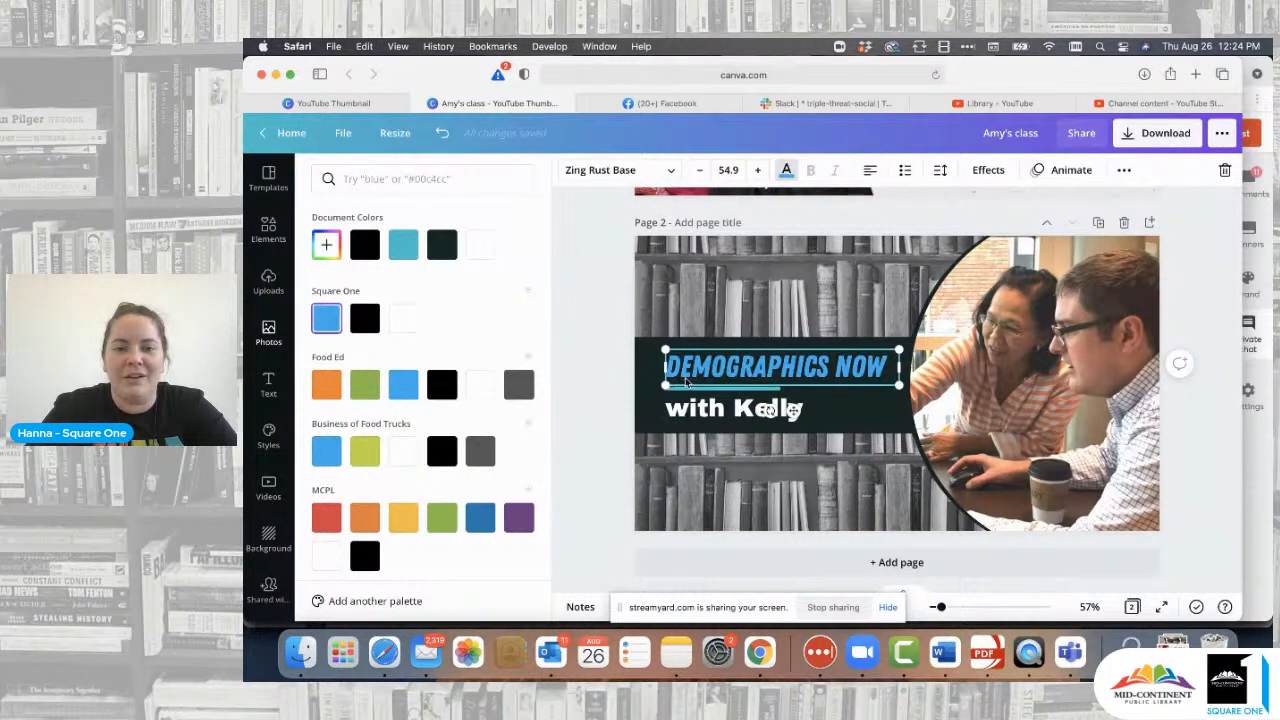
{"action": "left_click", "coordinate": [638, 380]}
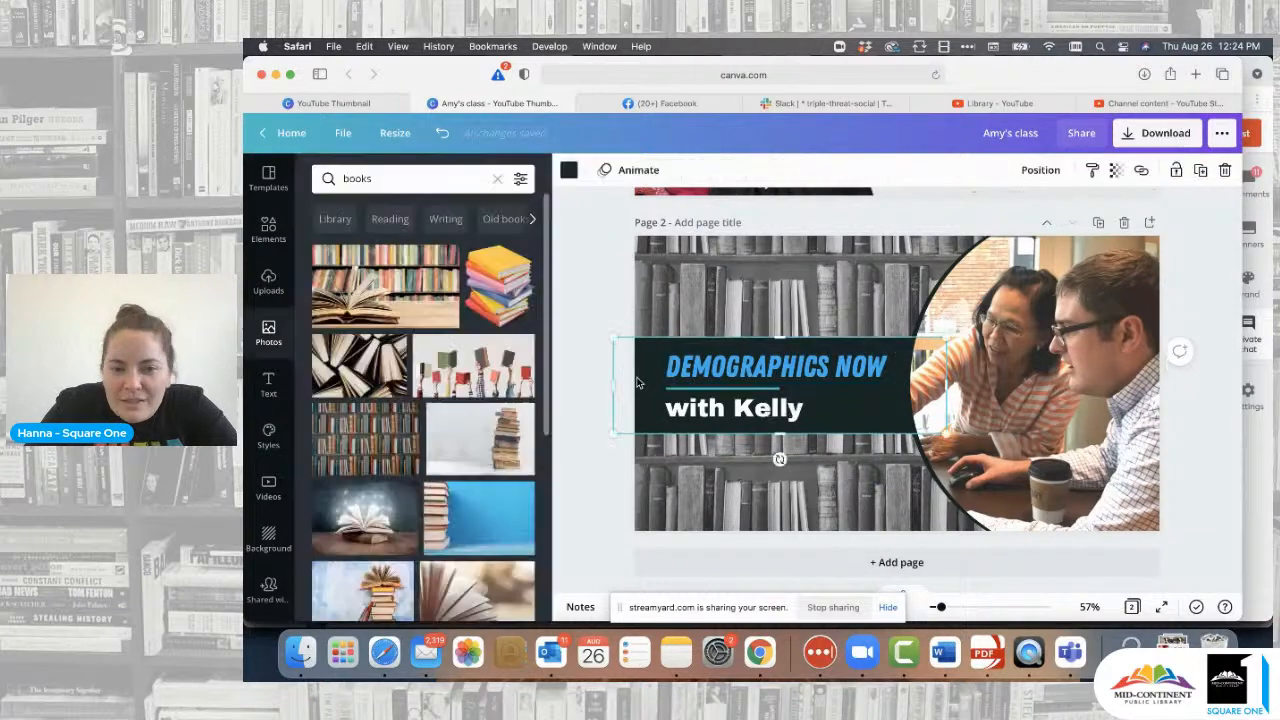
- Make the banner behind the title pure black (#000000)
{"action": "left_click", "coordinate": [569, 170]}
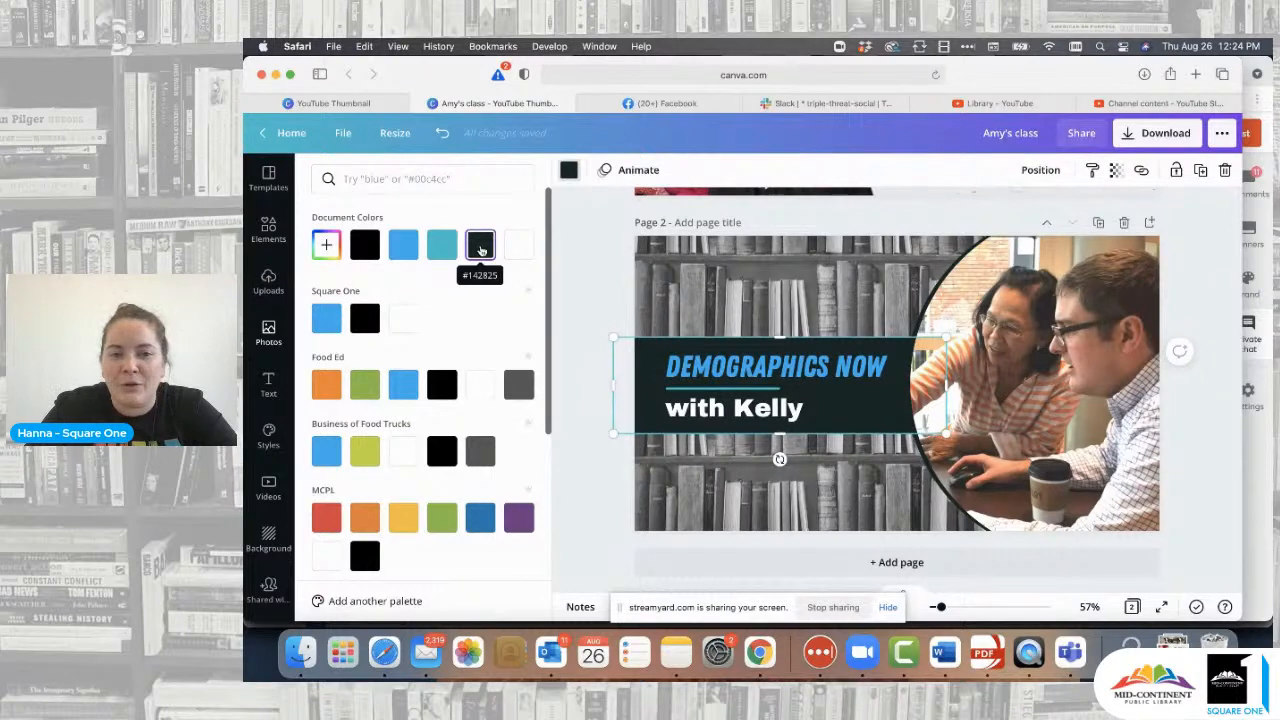
{"action": "left_click", "coordinate": [360, 255]}
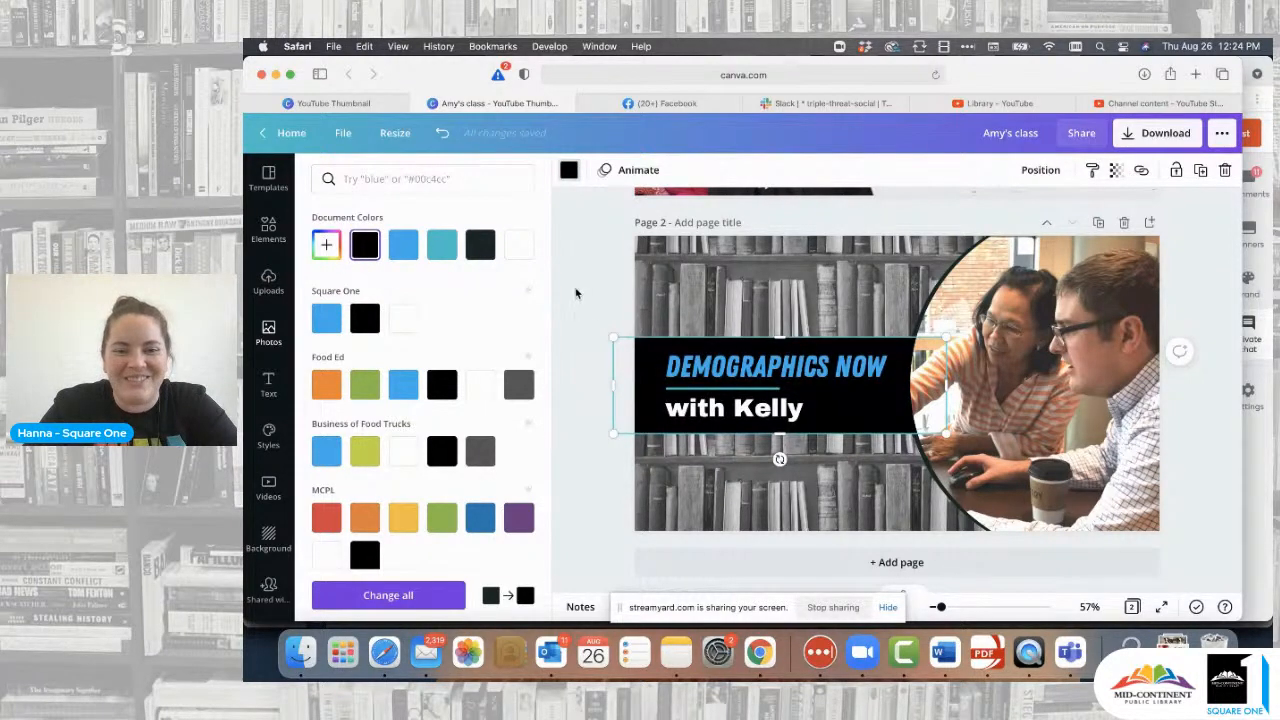
{"action": "left_click", "coordinate": [576, 293]}
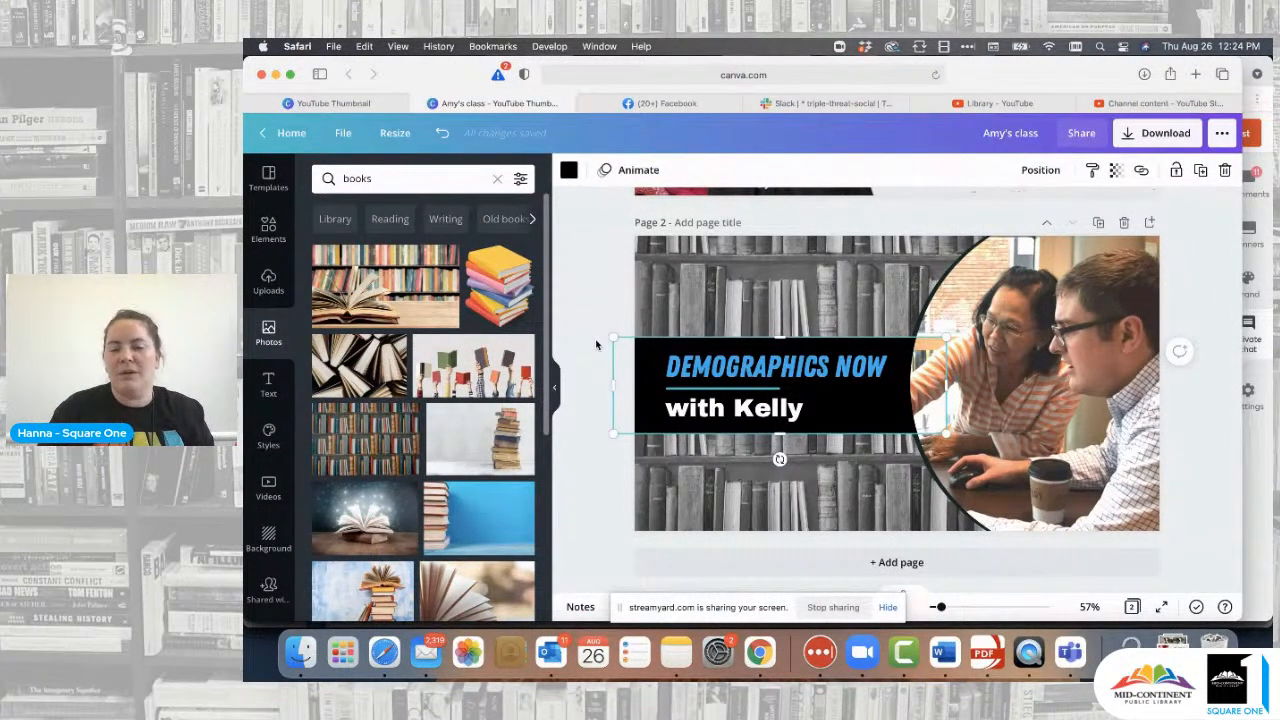
{"action": "left_click", "coordinate": [592, 320]}
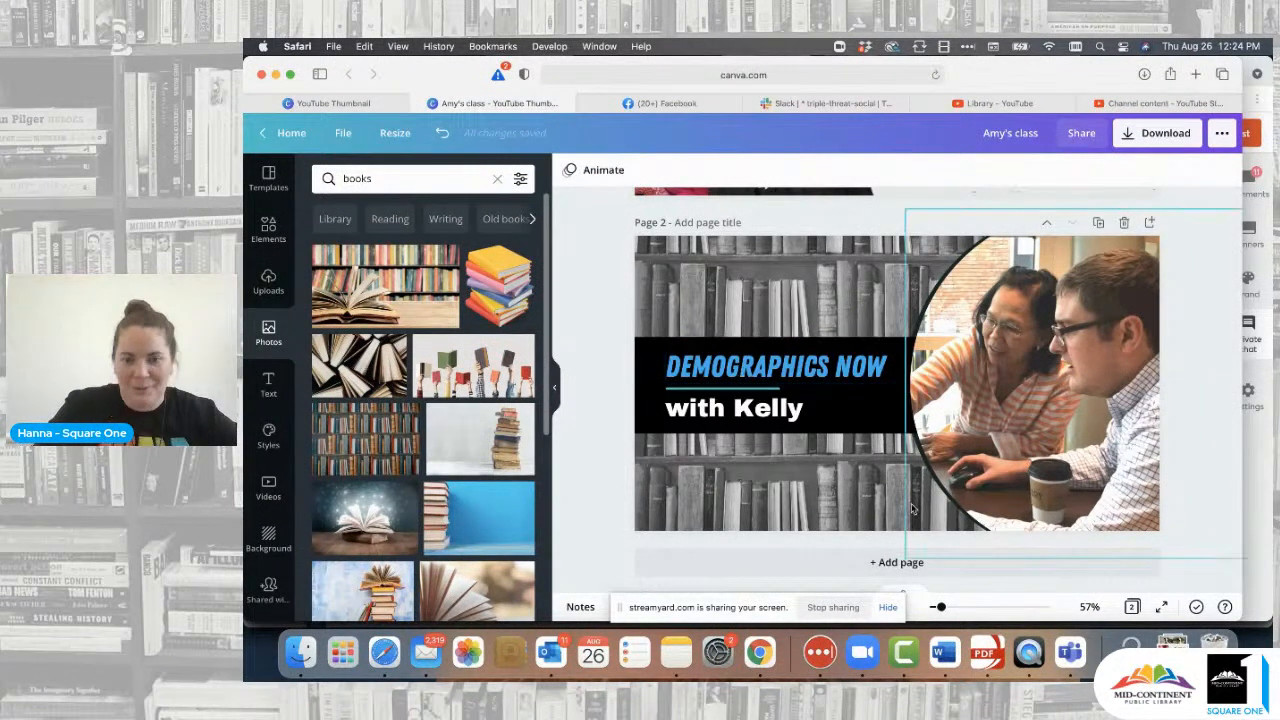
- Add a third page and apply the 12 Easy Cilantro Recipes thumbnail template to it
{"action": "left_click", "coordinate": [894, 562]}
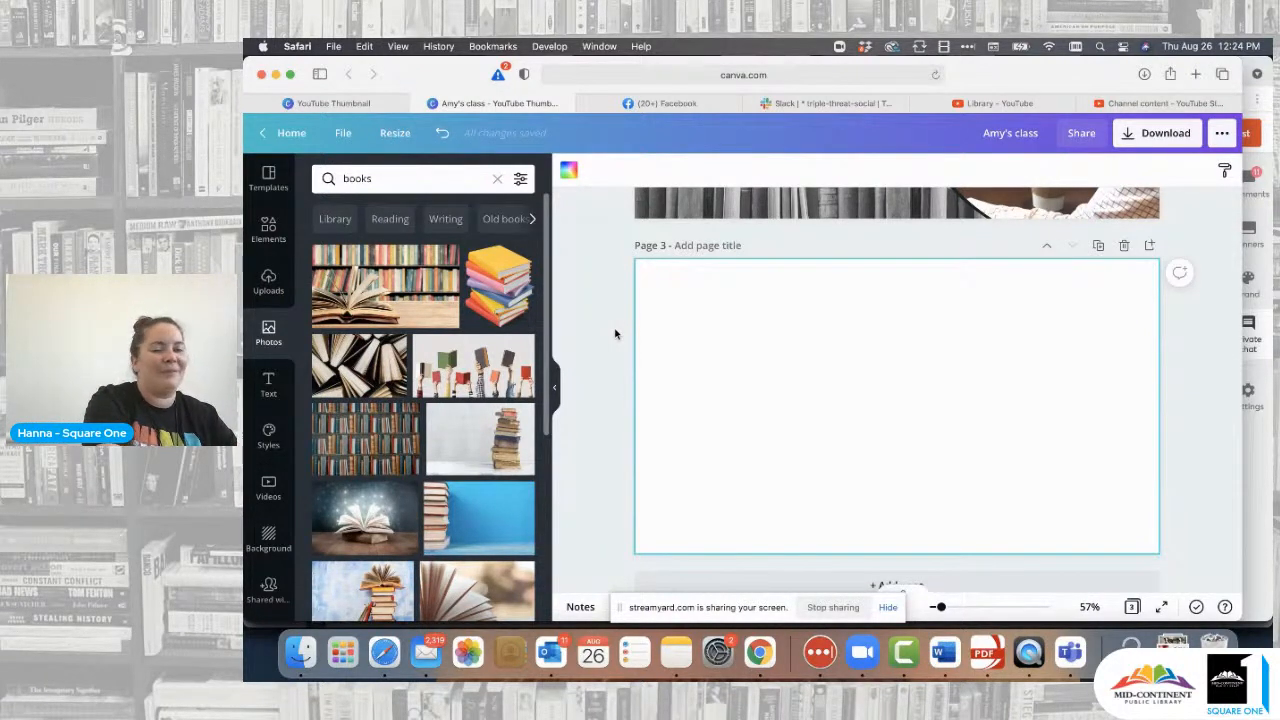
{"action": "left_click", "coordinate": [272, 184]}
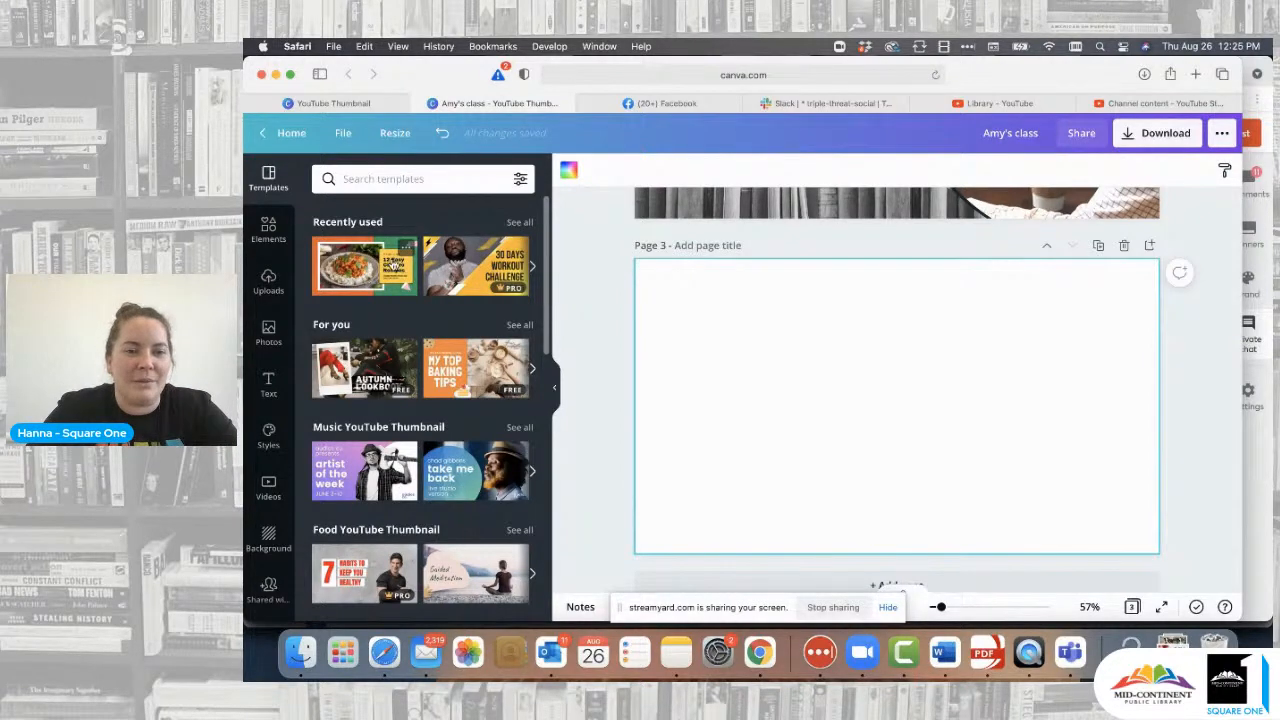
{"action": "left_click", "coordinate": [393, 263]}
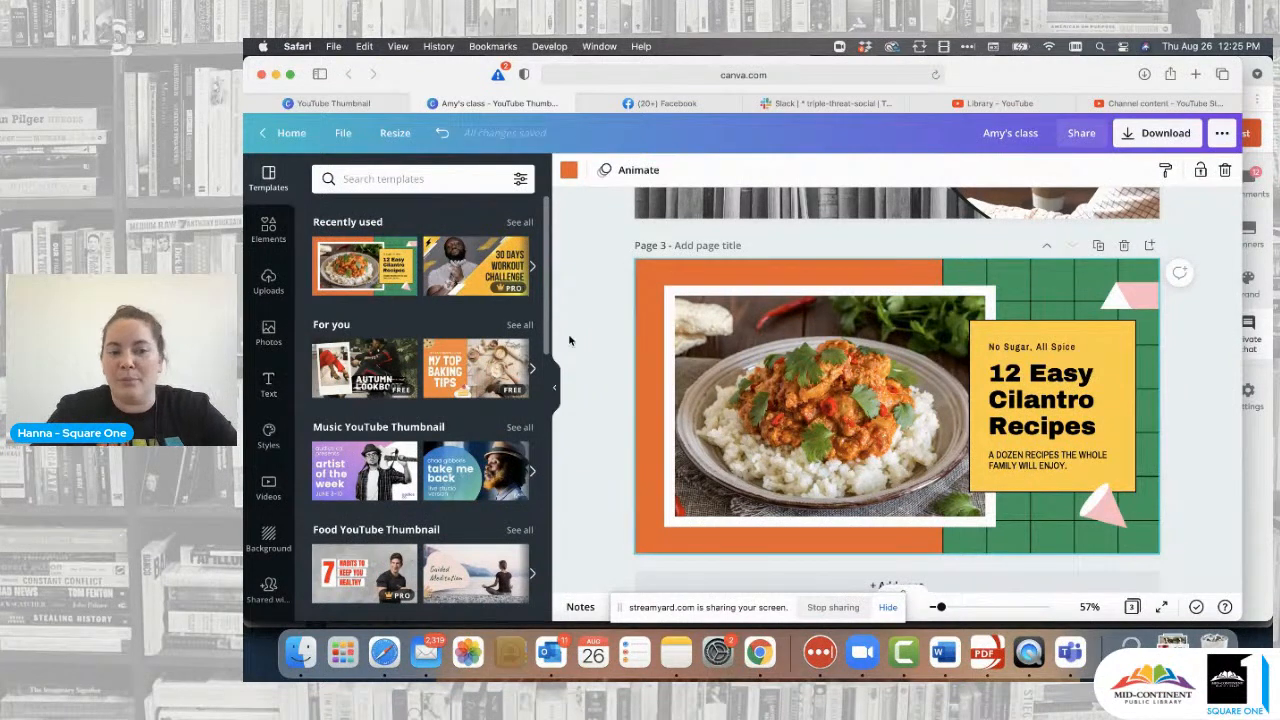
- Browse the orange background's colour options without changing anything, then scroll down the design
{"action": "left_click", "coordinate": [569, 171]}
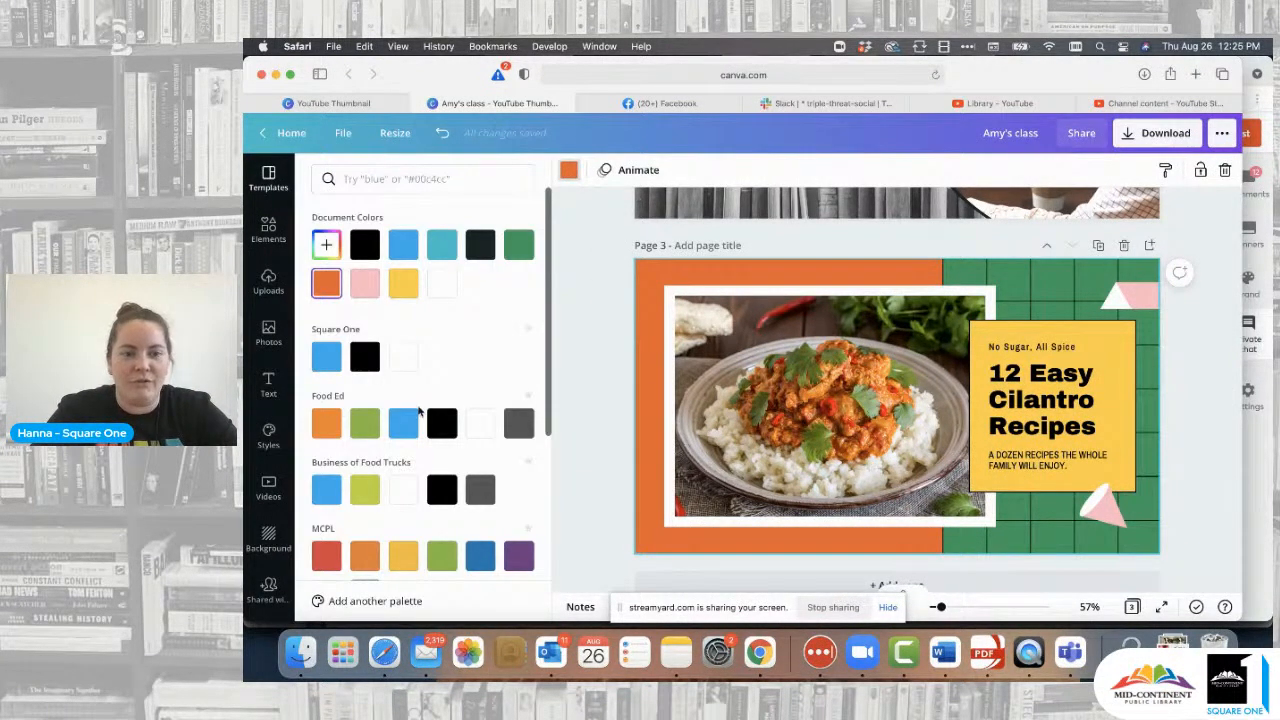
{"action": "scroll", "coordinate": [455, 468], "scroll_direction": "down", "scroll_amount": 3}
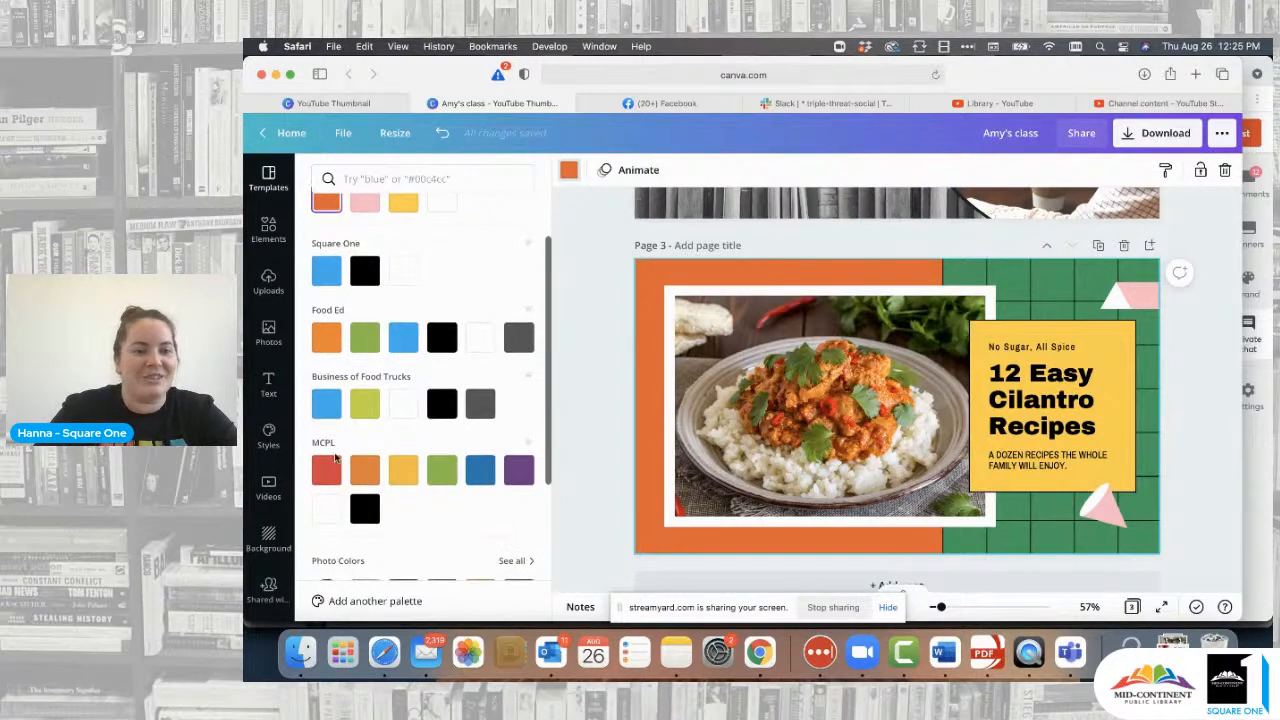
{"action": "left_click", "coordinate": [578, 399]}
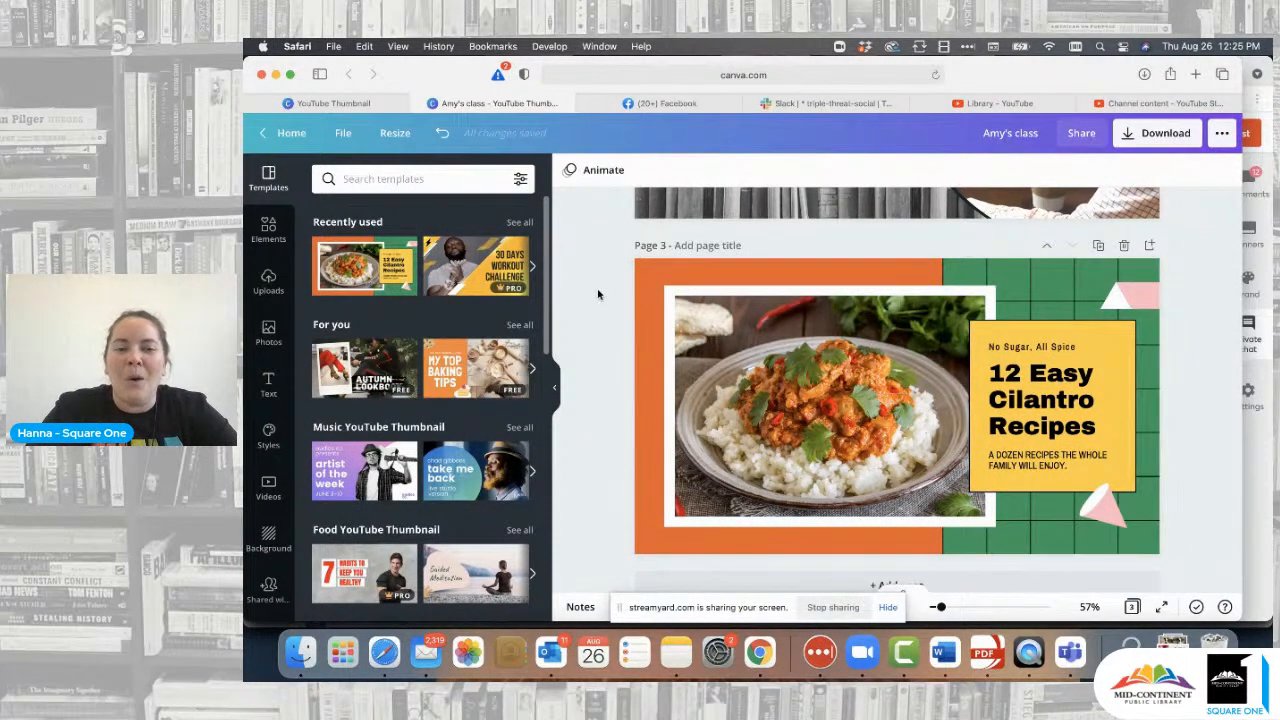
{"action": "scroll", "coordinate": [598, 294], "scroll_direction": "down", "scroll_amount": 1}
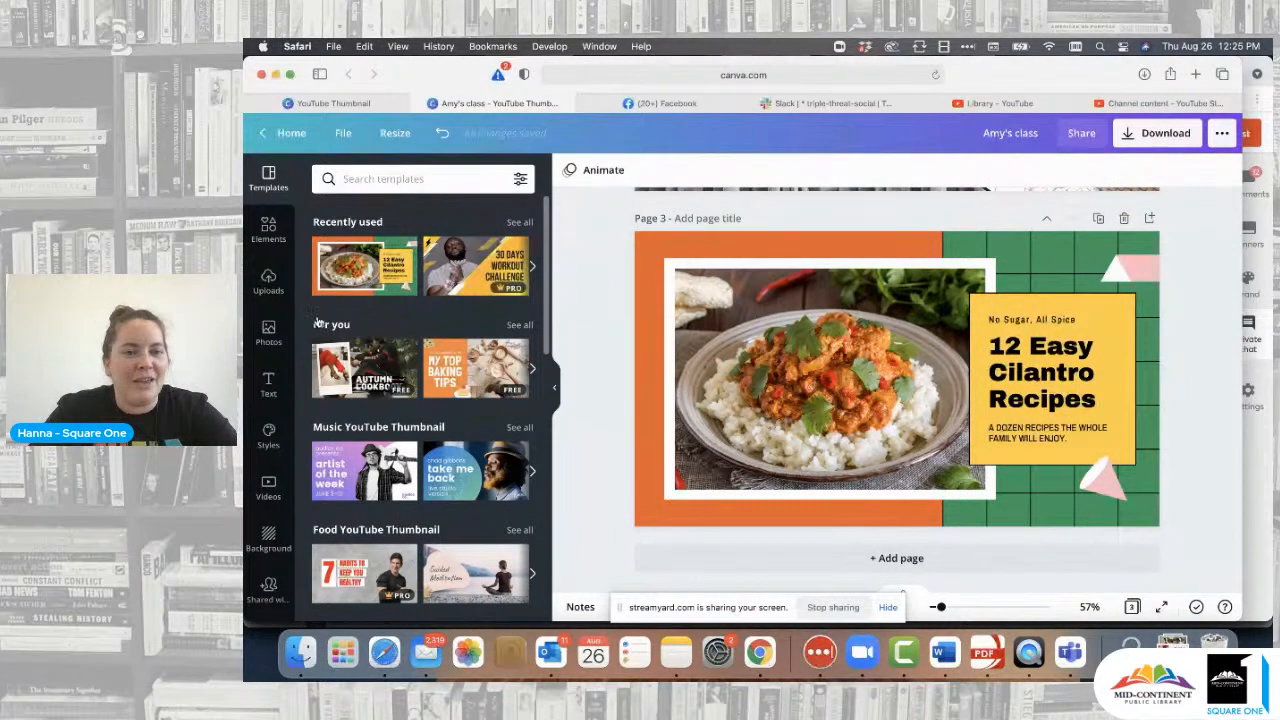
{"action": "scroll", "coordinate": [270, 368], "scroll_direction": "down", "scroll_amount": 2}
- Apply the Square One Brand Kit palette from Styles to recolour page 3
{"action": "left_click", "coordinate": [270, 369]}
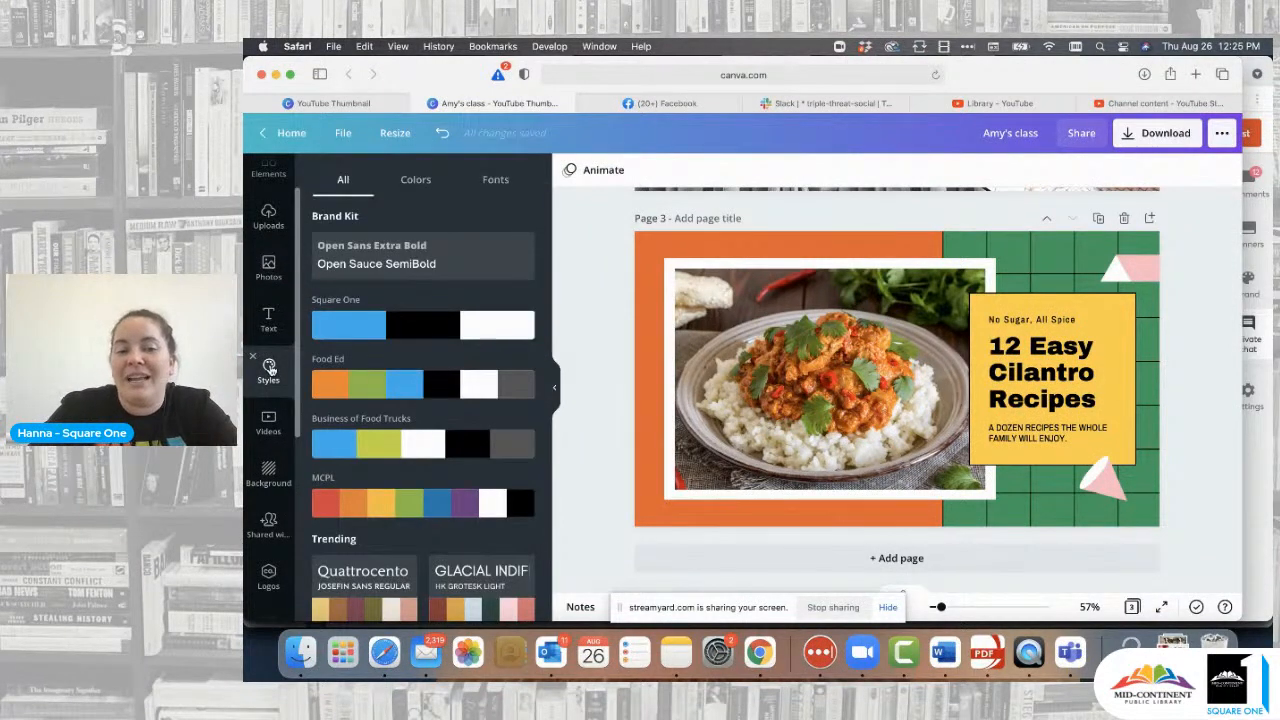
{"action": "scroll", "coordinate": [272, 570], "scroll_direction": "down", "scroll_amount": 3}
{"action": "scroll", "coordinate": [272, 570], "scroll_direction": "down", "scroll_amount": 2}
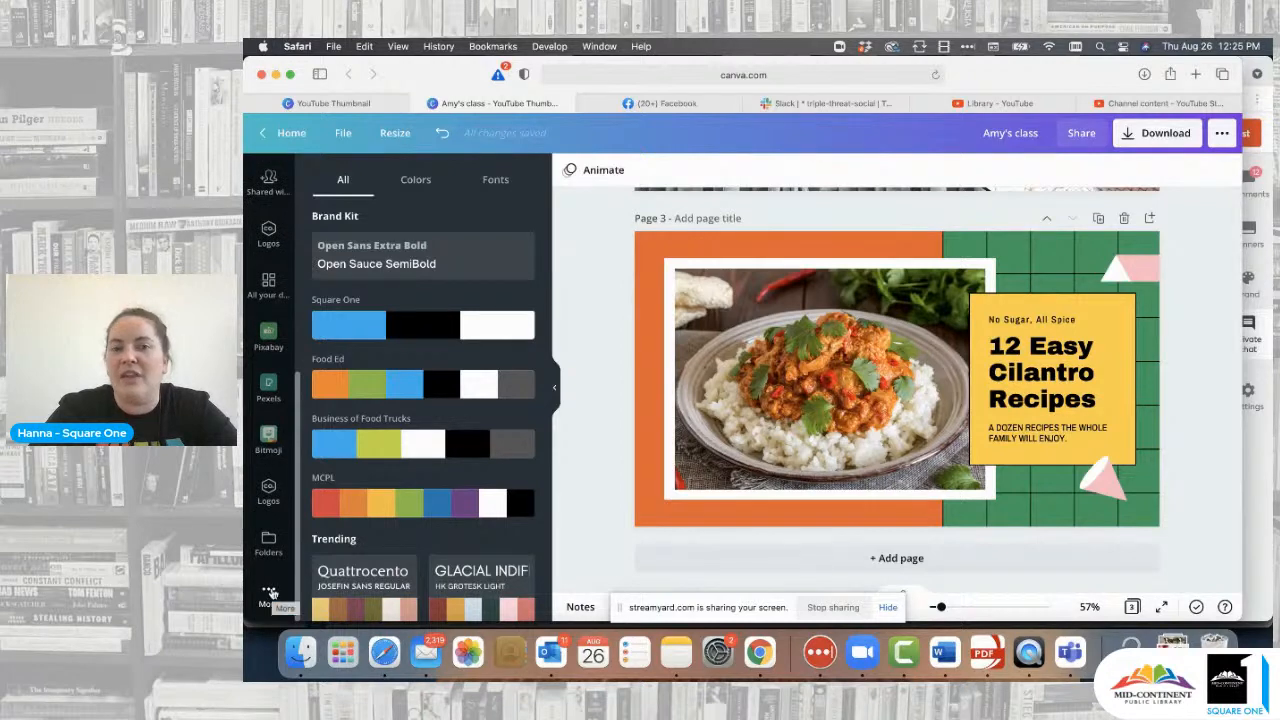
{"action": "scroll", "coordinate": [270, 560], "scroll_direction": "up", "scroll_amount": 5}
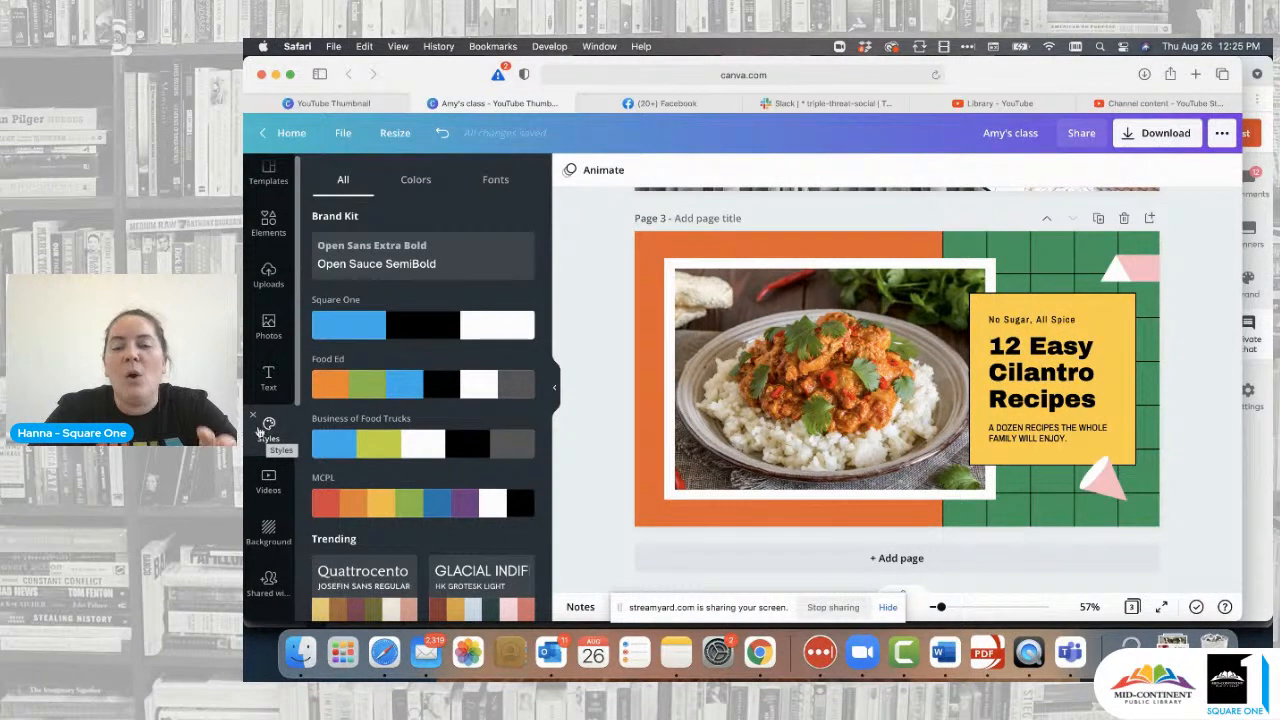
{"action": "left_click", "coordinate": [400, 325]}
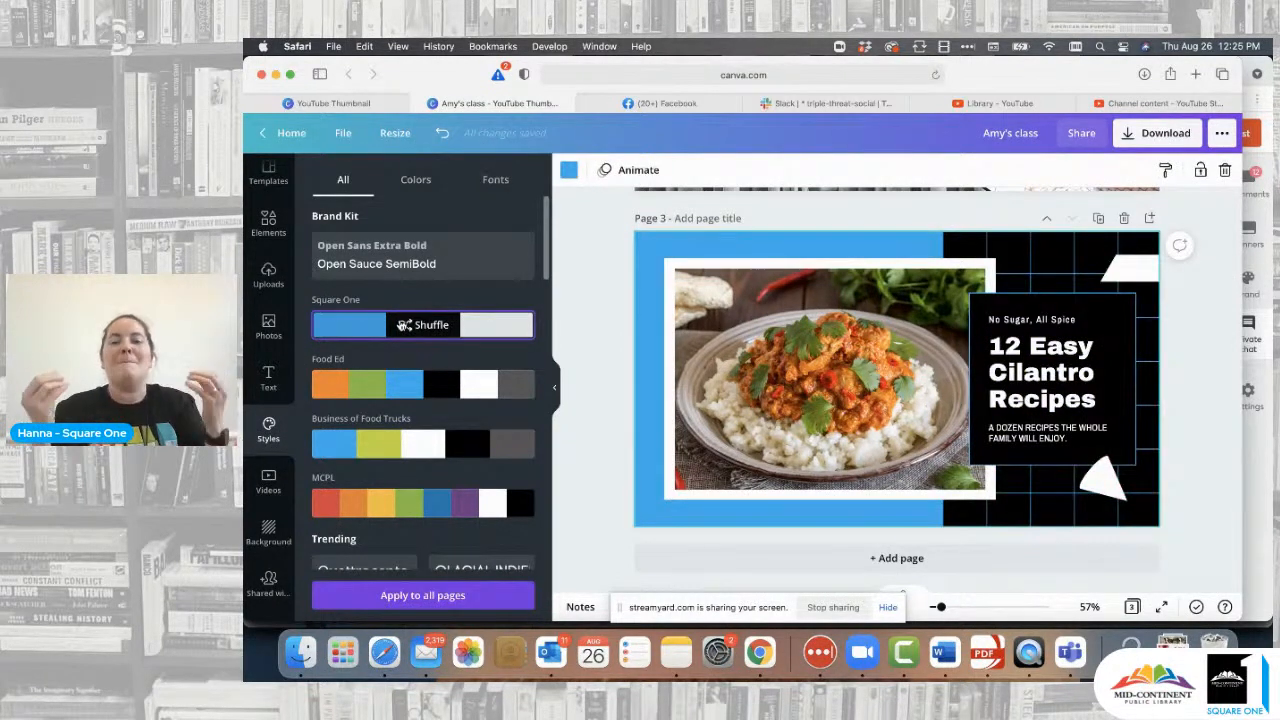
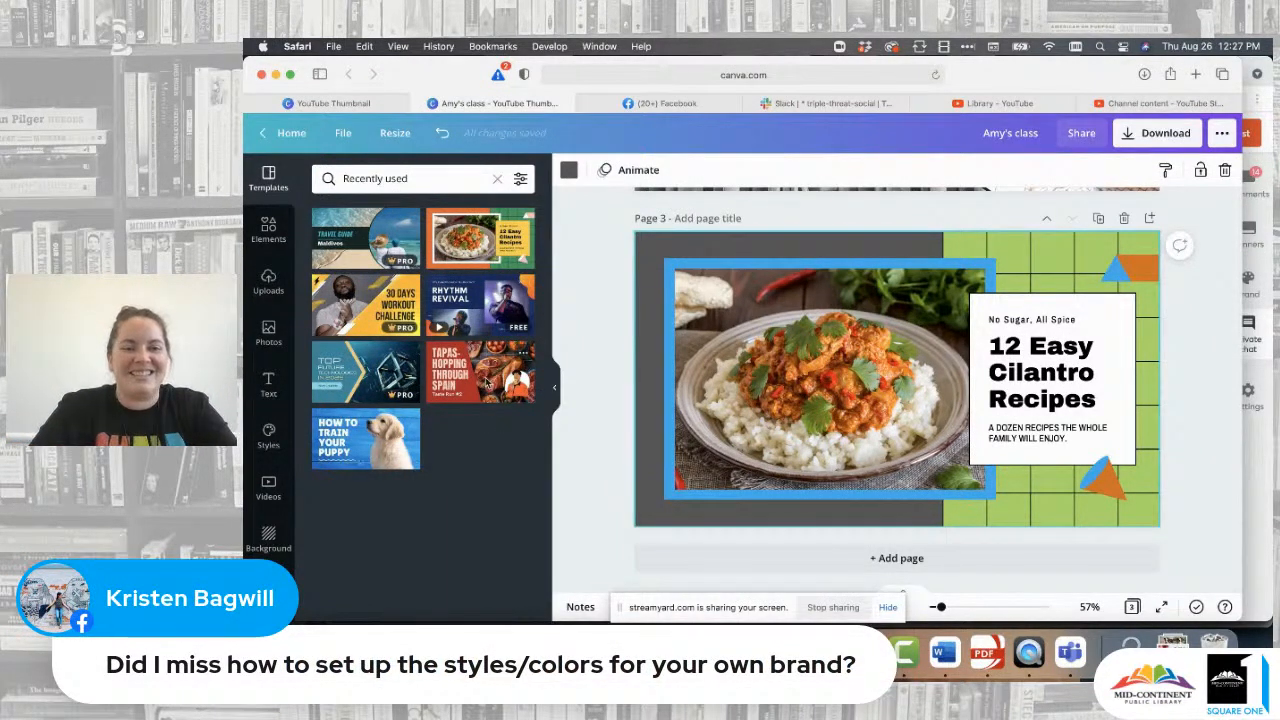
- Apply the 'Tapas-Hopping Through Spain — Taste Run #2' template from Recently used to page 3
{"action": "left_click", "coordinate": [488, 380]}
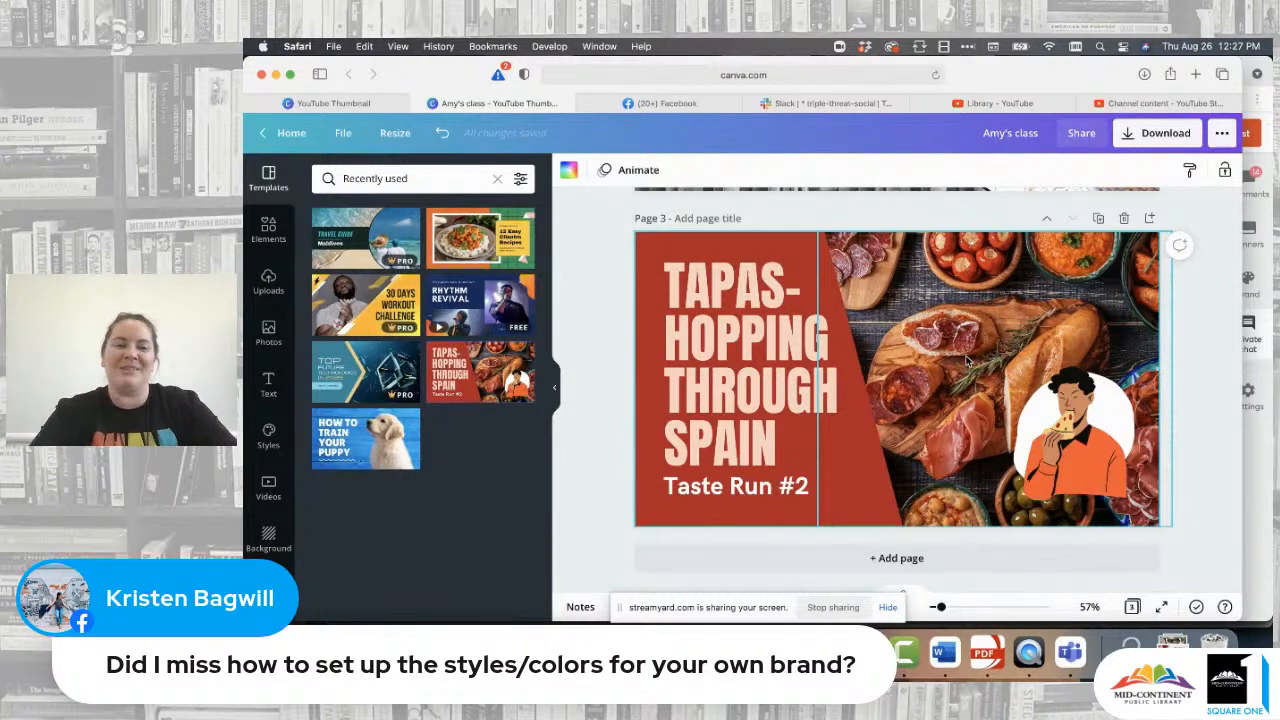
- Delete the person illustration, keeping the white blob, and bring up the Brand Kit palettes in Styles
{"action": "left_click", "coordinate": [498, 179]}
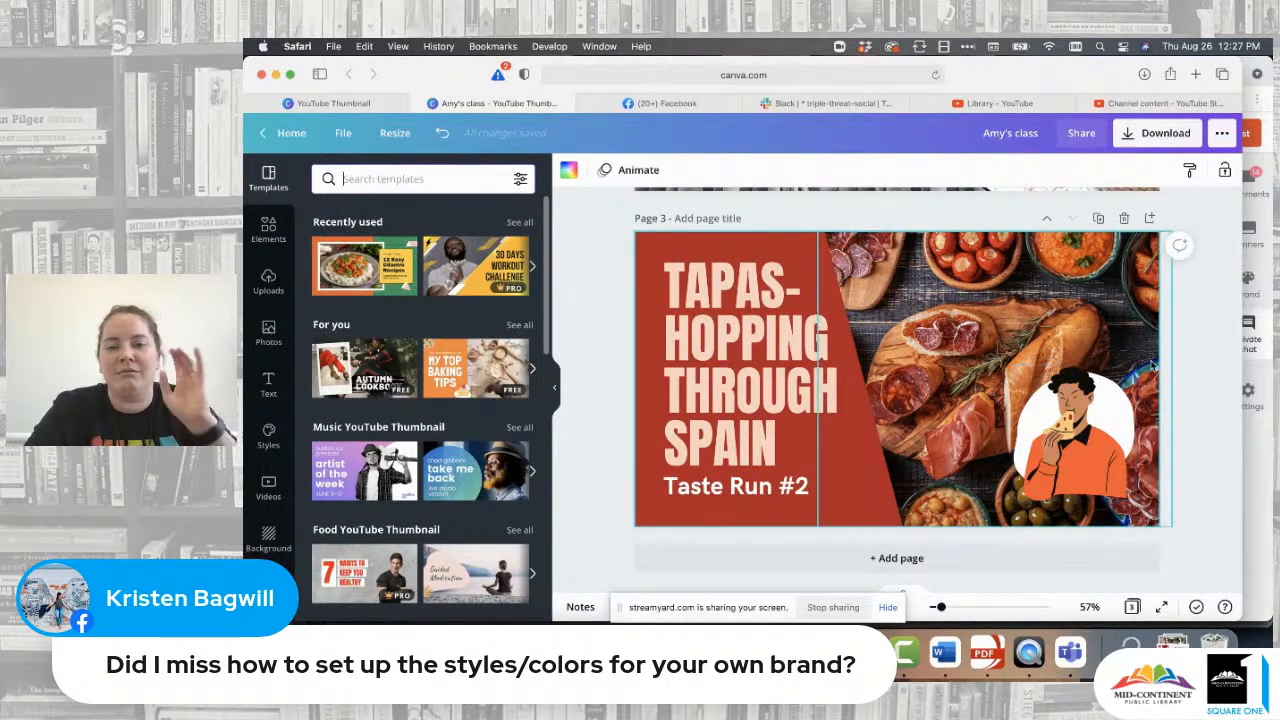
{"action": "left_click", "coordinate": [1088, 432]}
{"action": "key", "text": "Delete"}
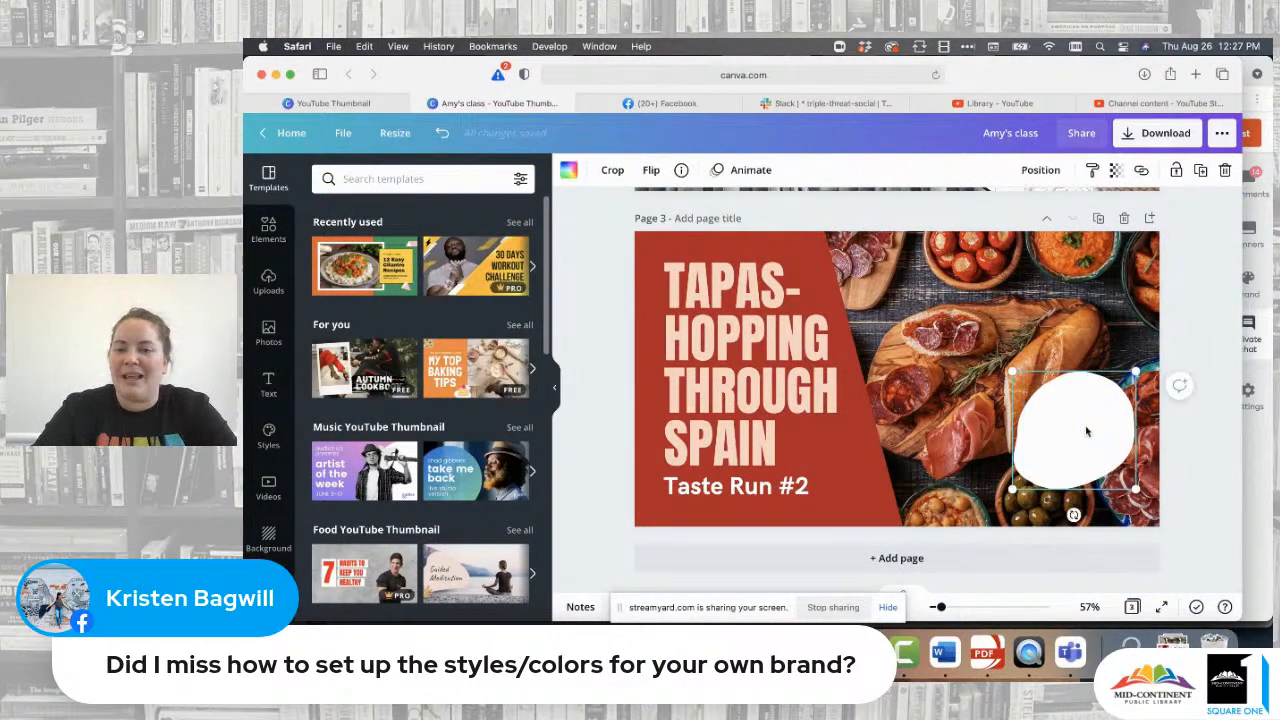
{"action": "left_click", "coordinate": [1188, 336]}
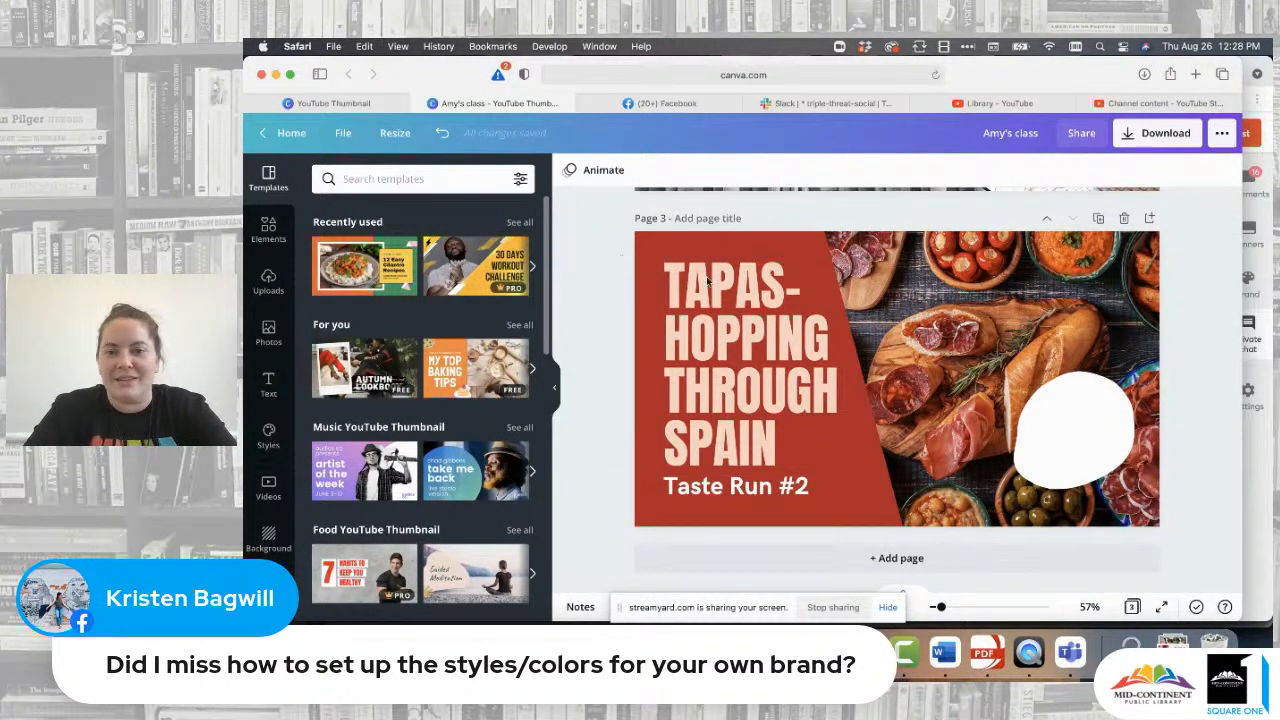
{"action": "left_click", "coordinate": [268, 432]}
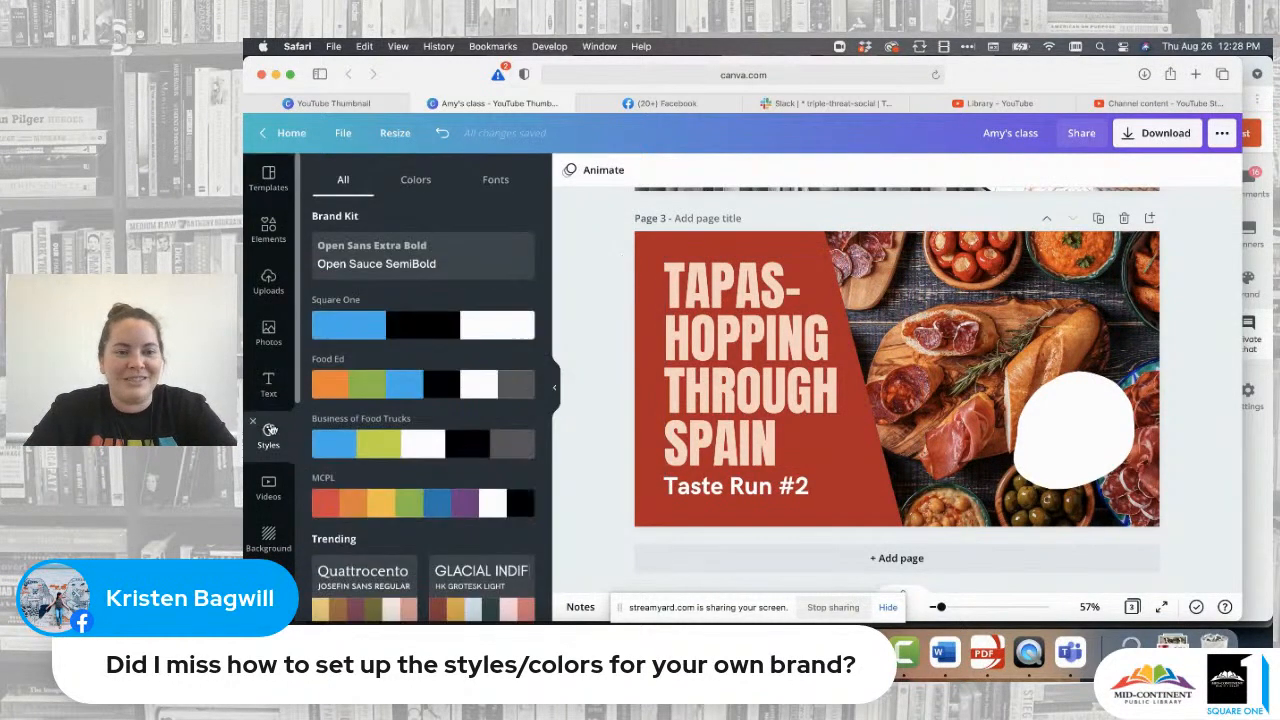
- Apply the Square One palette and retitle the headline '3 THINGS TO STOP DOING ON SOCIAL MEDIA'
{"action": "left_click", "coordinate": [423, 325]}
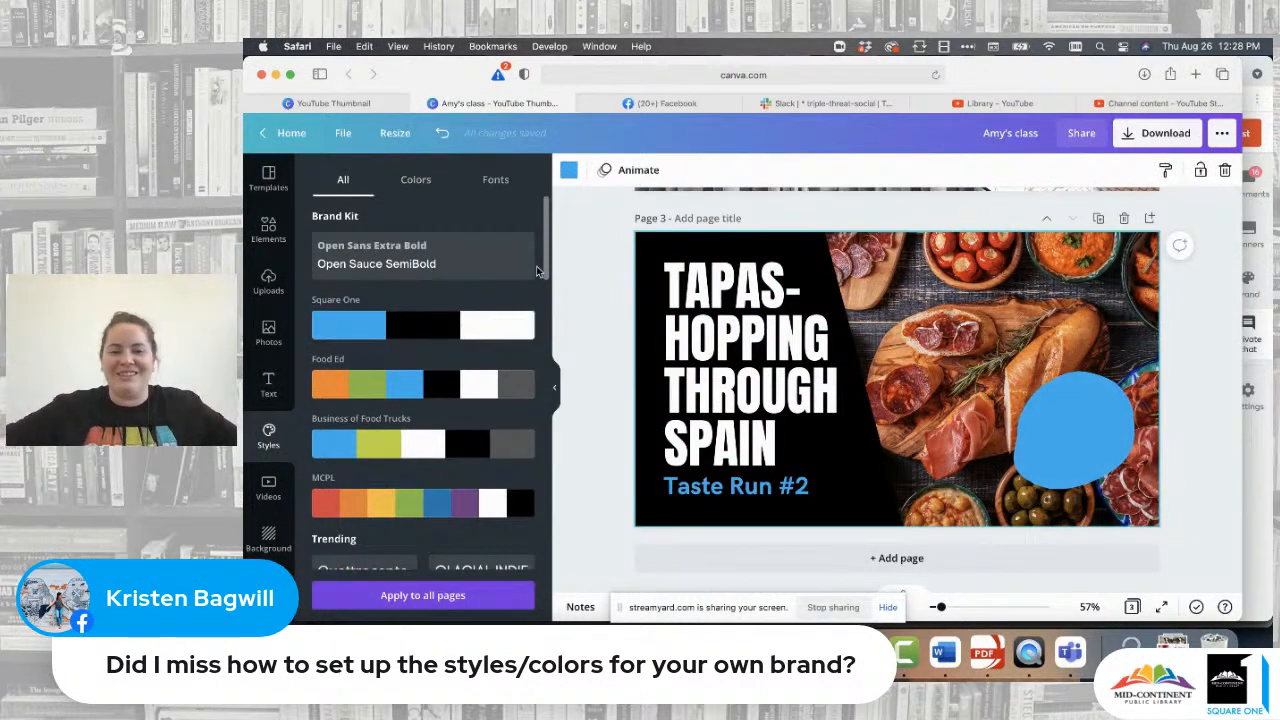
{"action": "left_click", "coordinate": [781, 428]}
{"action": "left_click", "coordinate": [775, 433]}
{"action": "left_click_drag", "start_coordinate": [772, 434], "coordinate": [668, 288]}
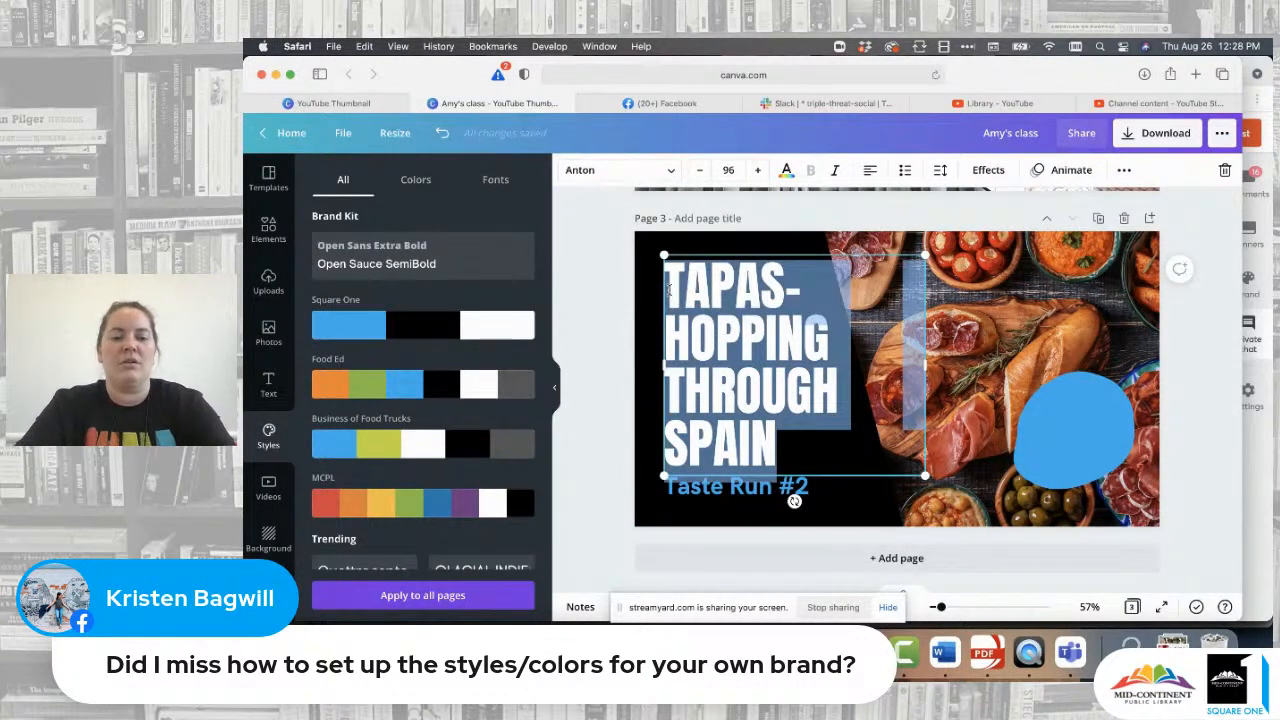
{"action": "type", "text": "3 THINGS TO STO"}
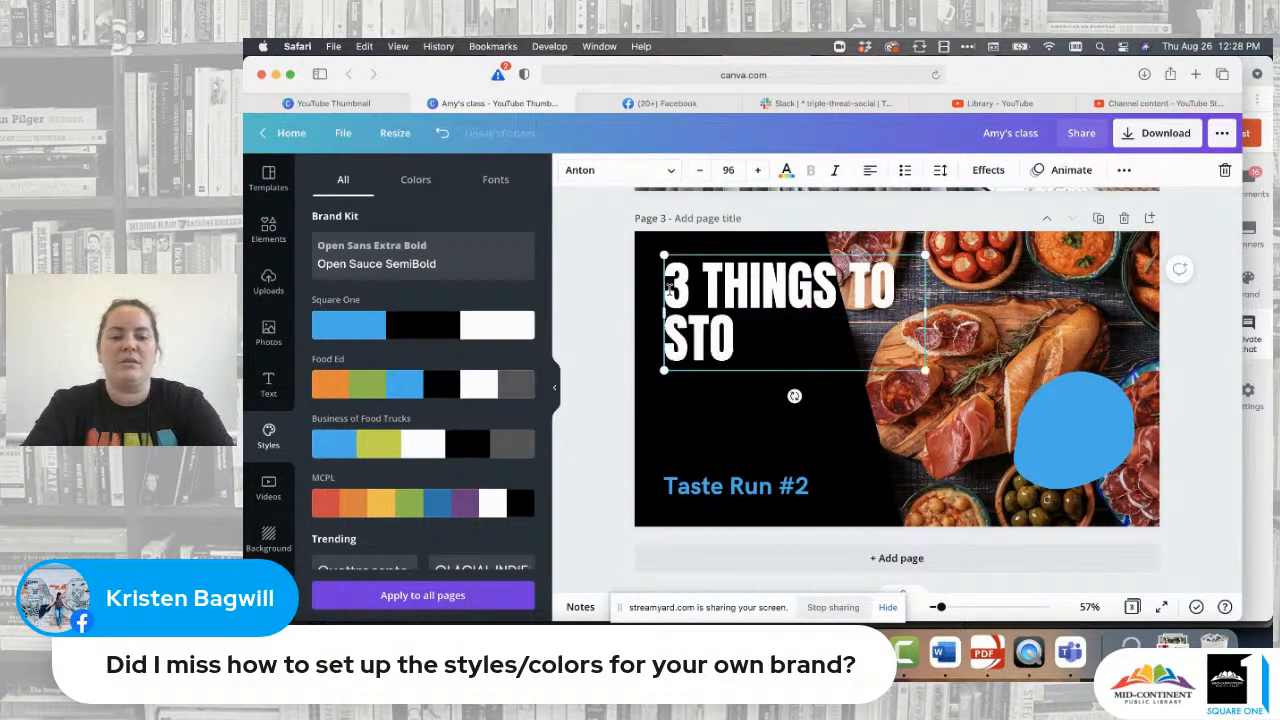
{"action": "type", "text": "P DPI"}
{"action": "key", "text": "BackSpace"}
{"action": "key", "text": "BackSpace"}
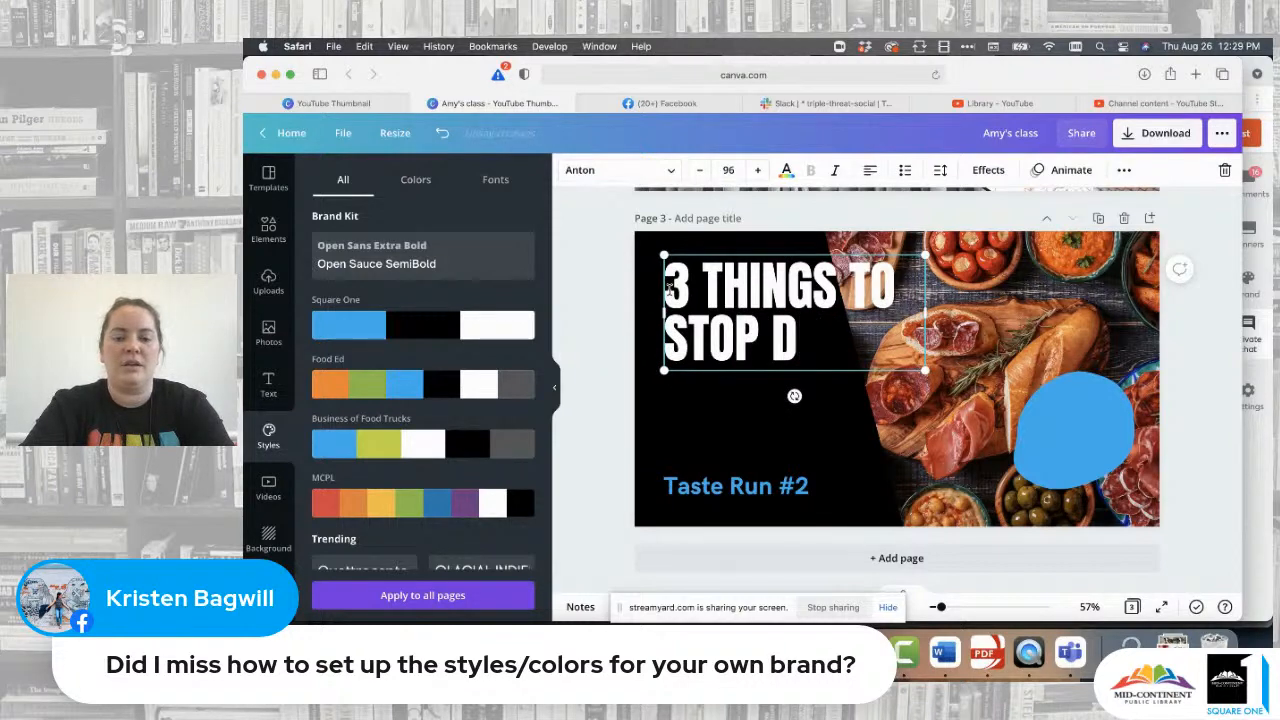
{"action": "type", "text": "OING ON SOCIAL"}
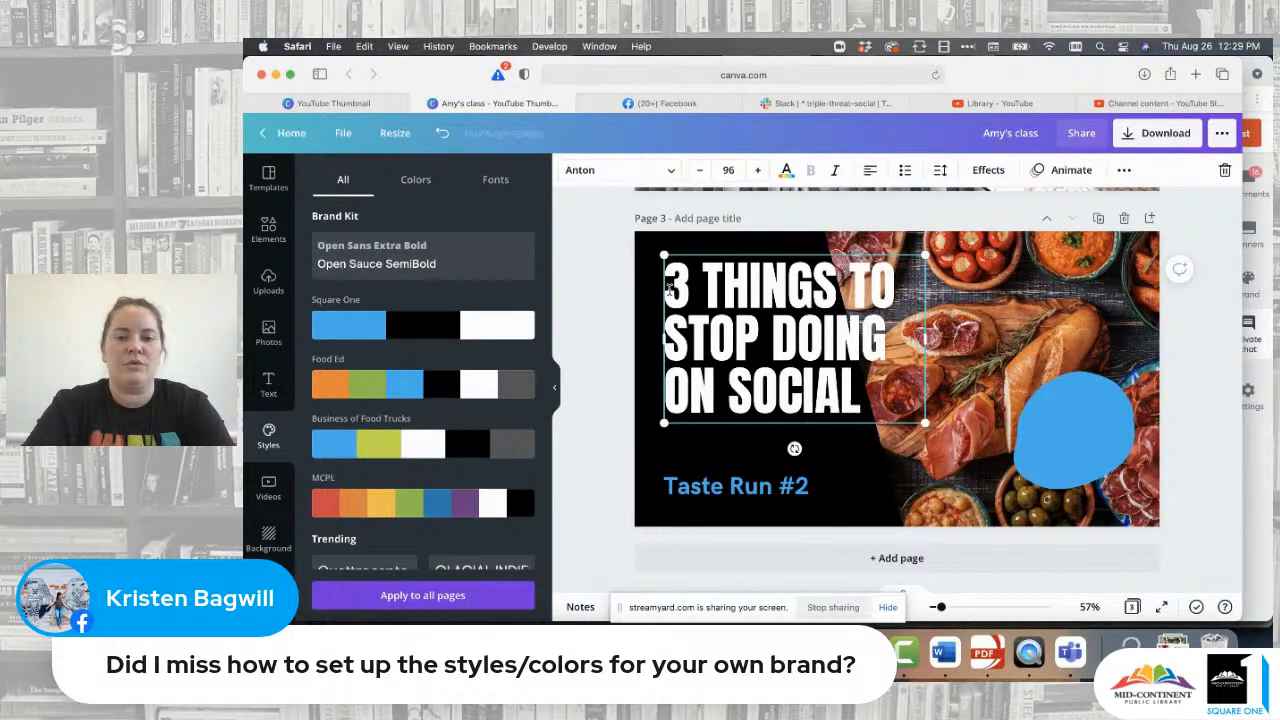
{"action": "type", "text": " MEDIA"}
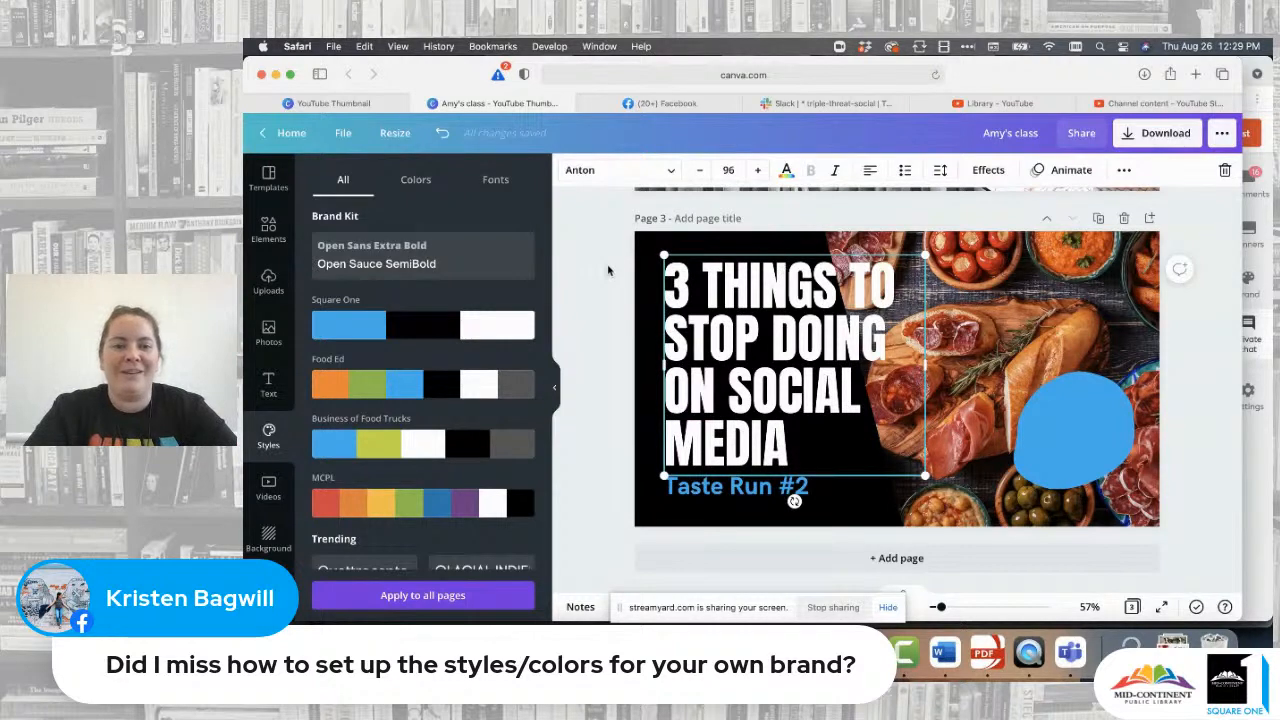
{"action": "left_click", "coordinate": [597, 314]}
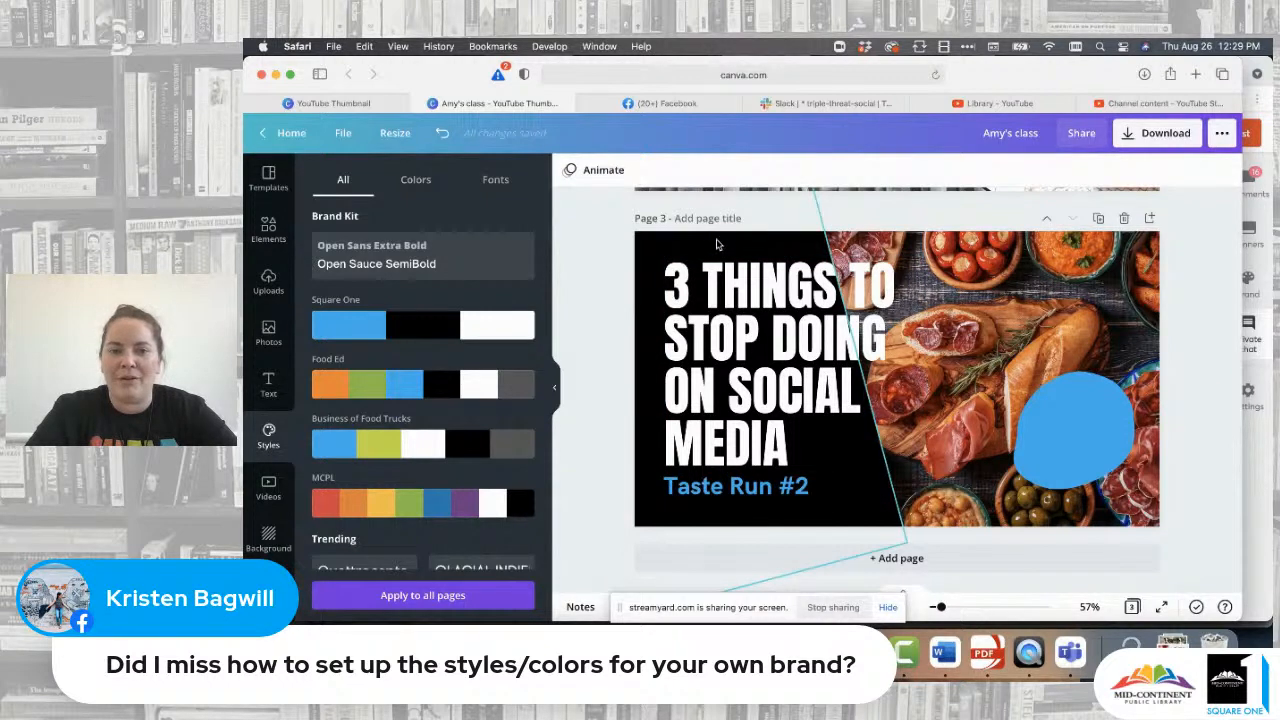
- Delete the Taste Run #2 subtitle and shift the title slightly left
{"action": "left_click", "coordinate": [712, 490]}
{"action": "key", "text": "Delete"}
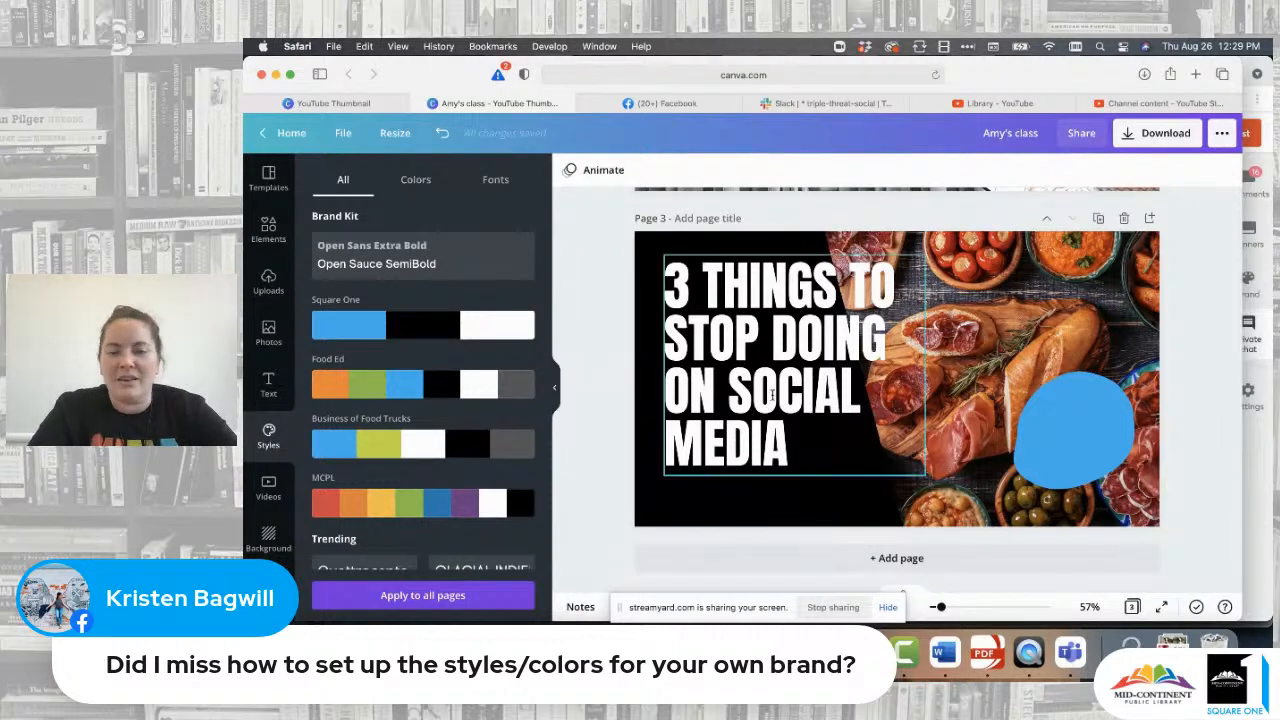
{"action": "left_click", "coordinate": [766, 400]}
{"action": "mouse_move", "coordinate": [765, 405]}
{"action": "left_mouse_down"}
{"action": "mouse_move", "coordinate": [748, 410]}
{"action": "mouse_move", "coordinate": [748, 434]}
{"action": "mouse_move", "coordinate": [748, 404]}
{"action": "mouse_move", "coordinate": [762, 406]}
{"action": "mouse_move", "coordinate": [750, 408]}
{"action": "left_mouse_up"}
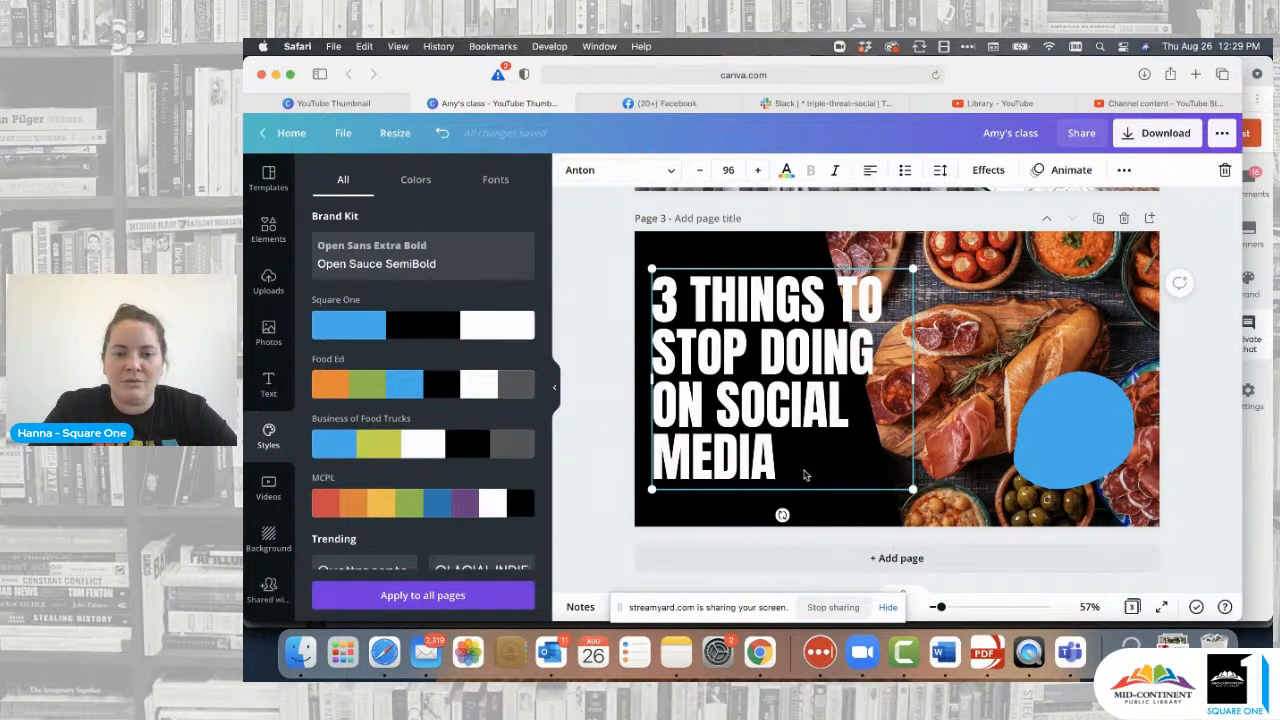
- Set the title font size to 88 and adjust its box width and position
{"action": "double_click", "coordinate": [780, 452]}
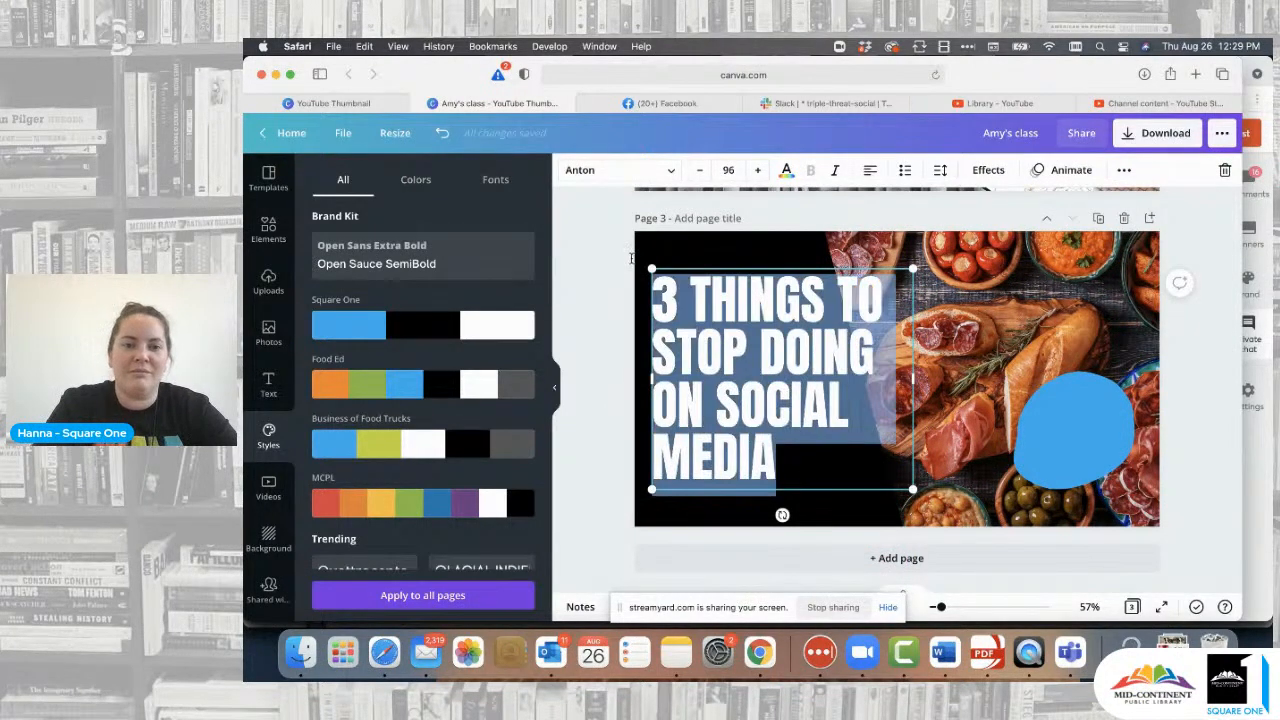
{"action": "left_click", "coordinate": [728, 170]}
{"action": "left_click", "coordinate": [750, 367]}
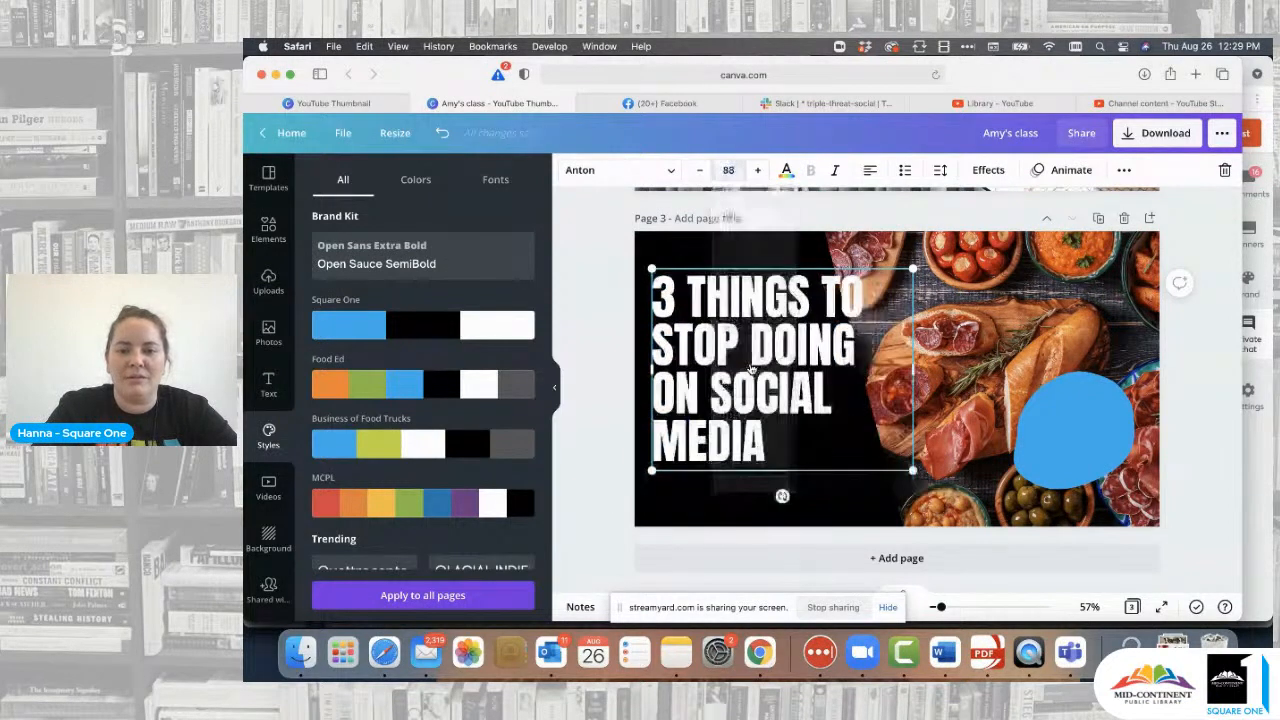
{"action": "left_click", "coordinate": [607, 318]}
{"action": "left_click", "coordinate": [754, 362]}
{"action": "left_click_drag", "start_coordinate": [754, 362], "coordinate": [754, 377]}
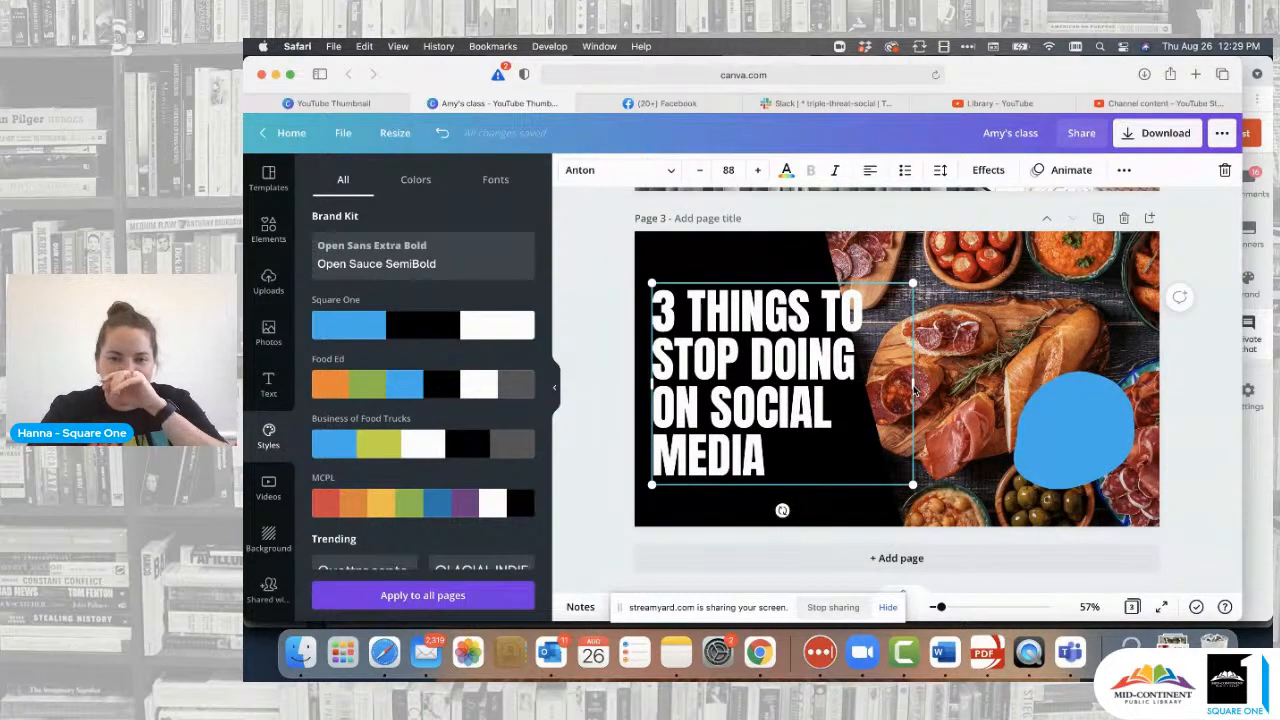
{"action": "left_click_drag", "start_coordinate": [913, 390], "coordinate": [853, 390]}
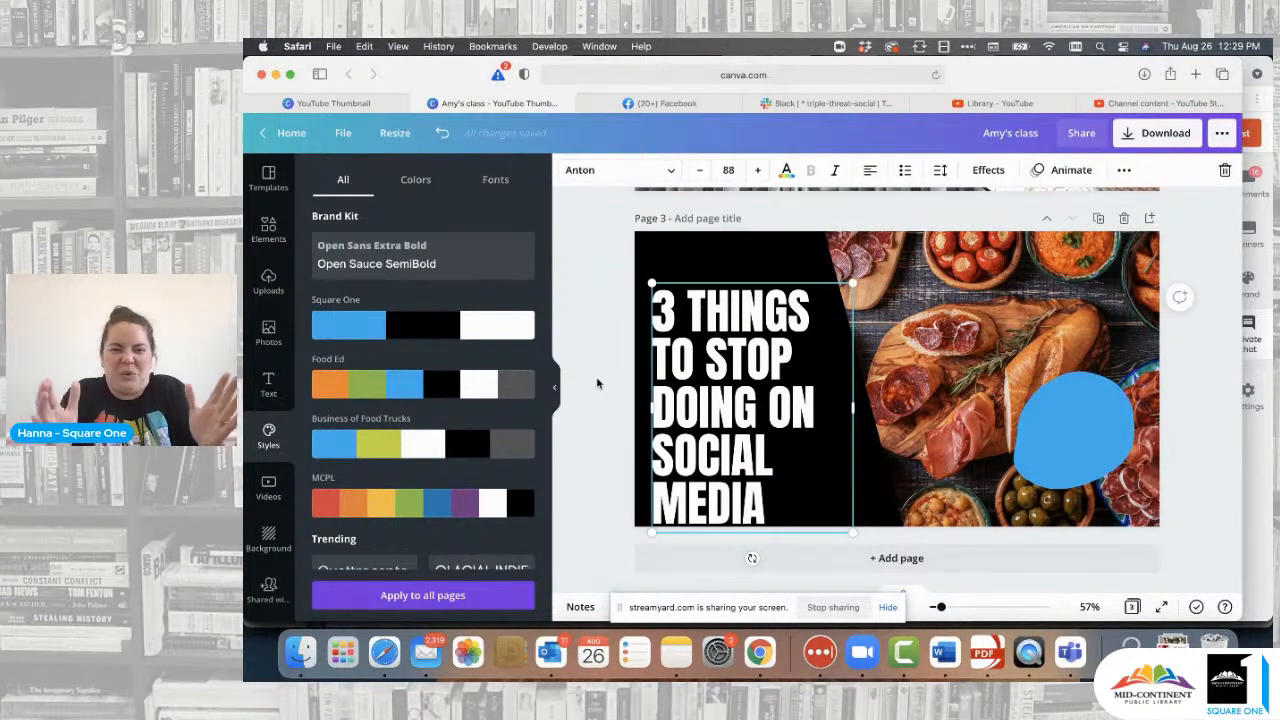
{"action": "left_click", "coordinate": [597, 362]}
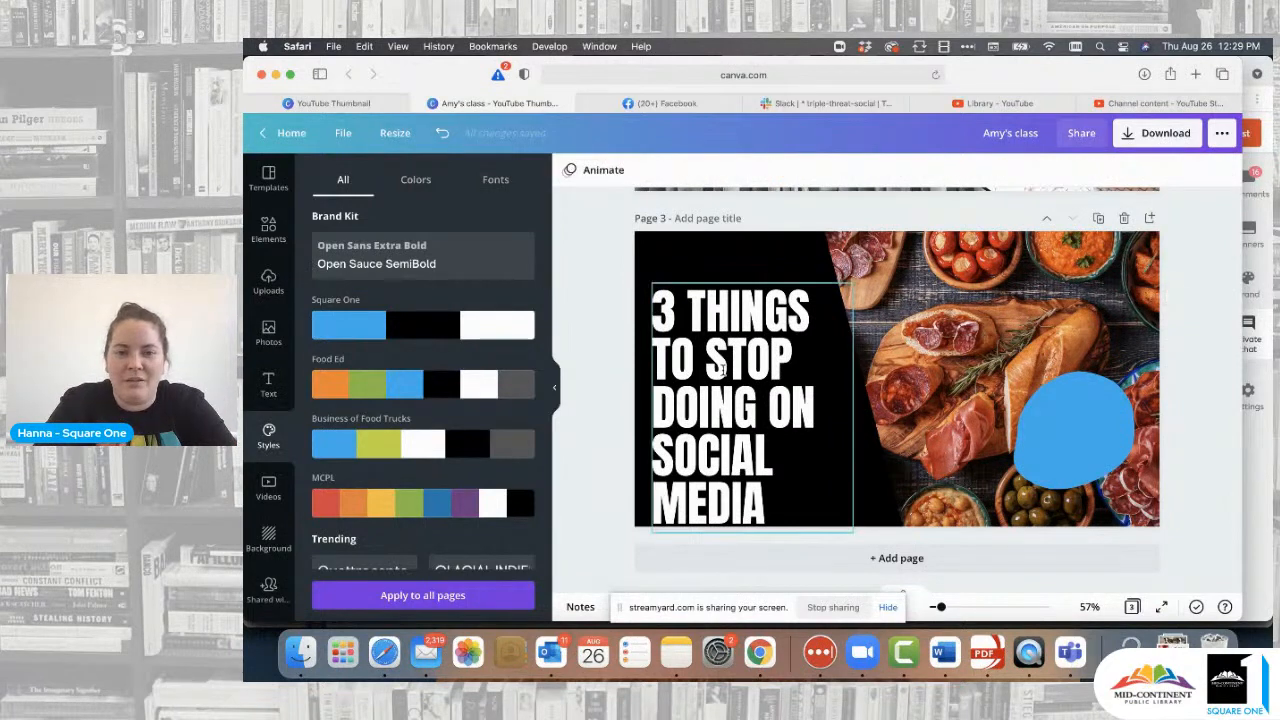
{"action": "left_click_drag", "start_coordinate": [721, 369], "coordinate": [721, 353]}
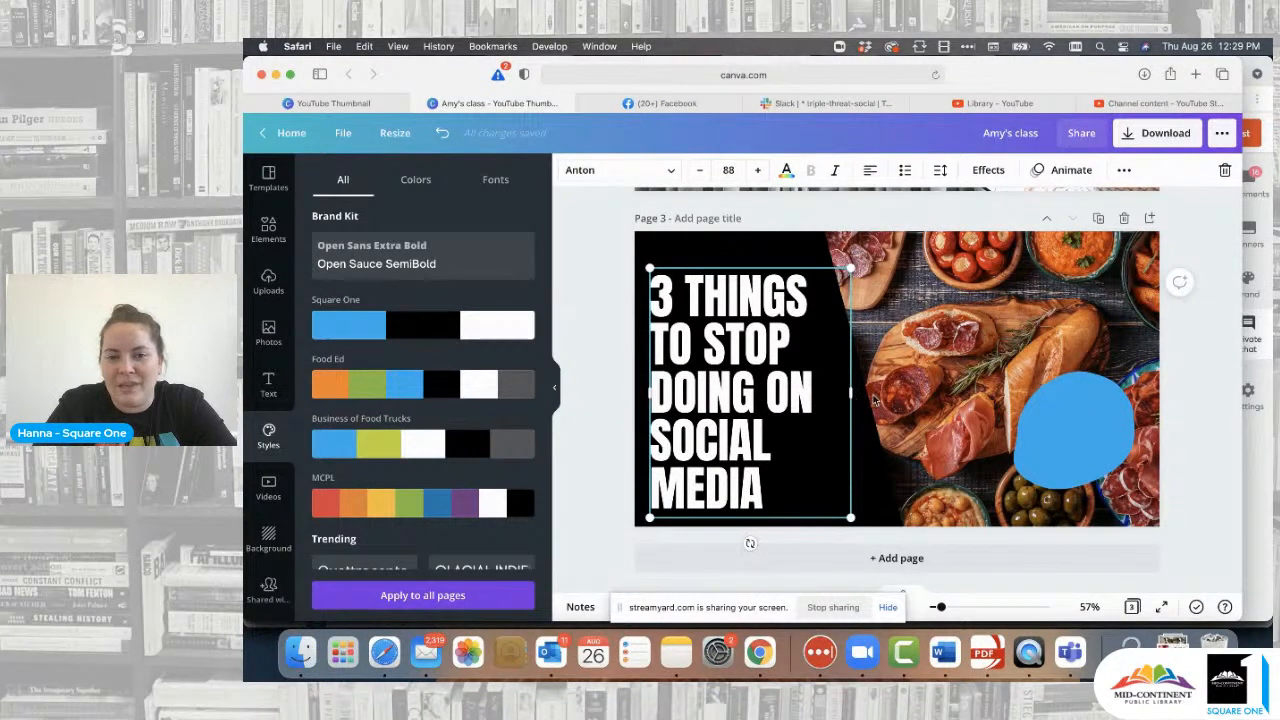
{"action": "left_click_drag", "start_coordinate": [851, 401], "coordinate": [1016, 395]}
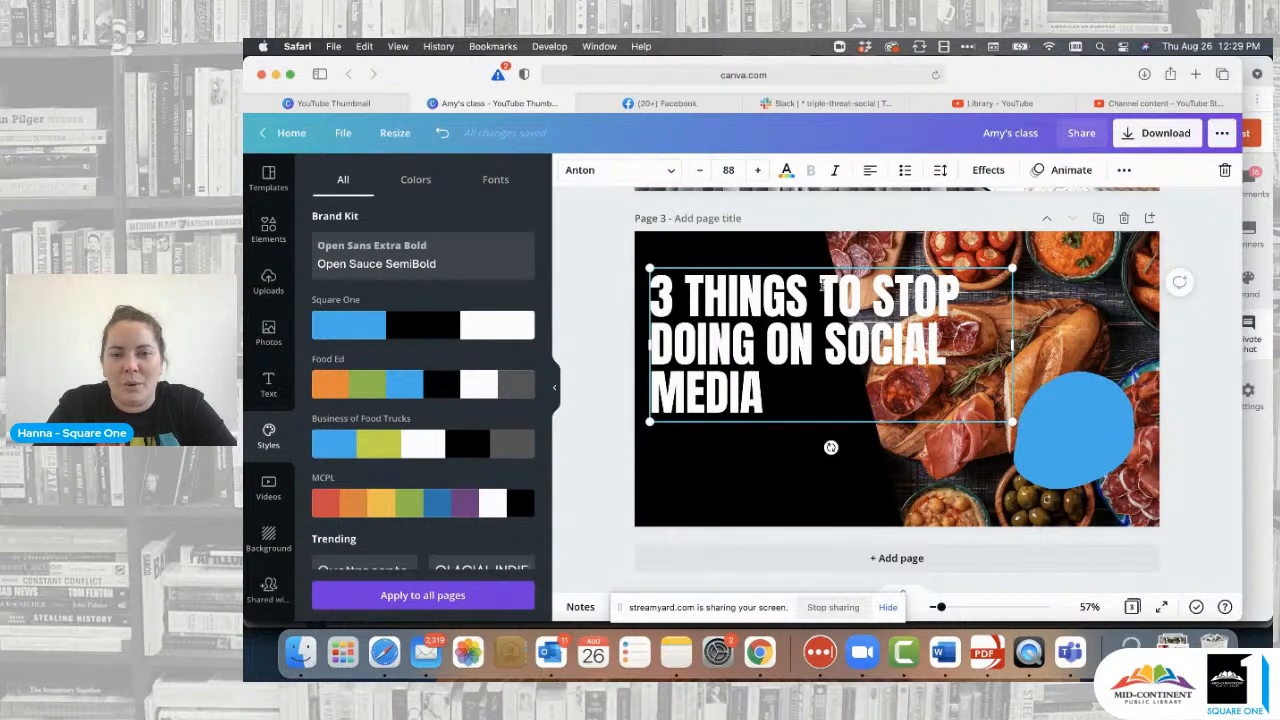
- Break the title into four lines: 3 THINGS / TO STOP / DOING ON / SOCIAL MEDIA
{"action": "left_click", "coordinate": [822, 285]}
{"action": "key", "text": "Return"}
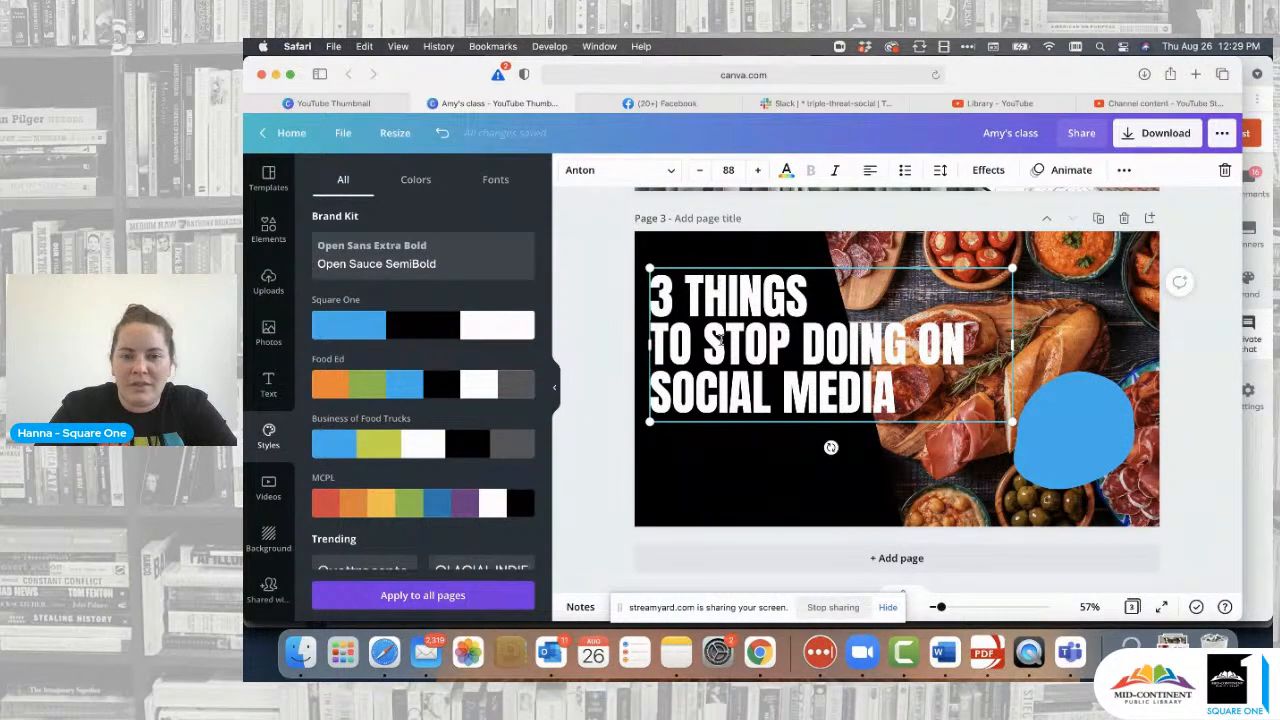
{"action": "left_click", "coordinate": [803, 336]}
{"action": "key", "text": "BackSpace"}
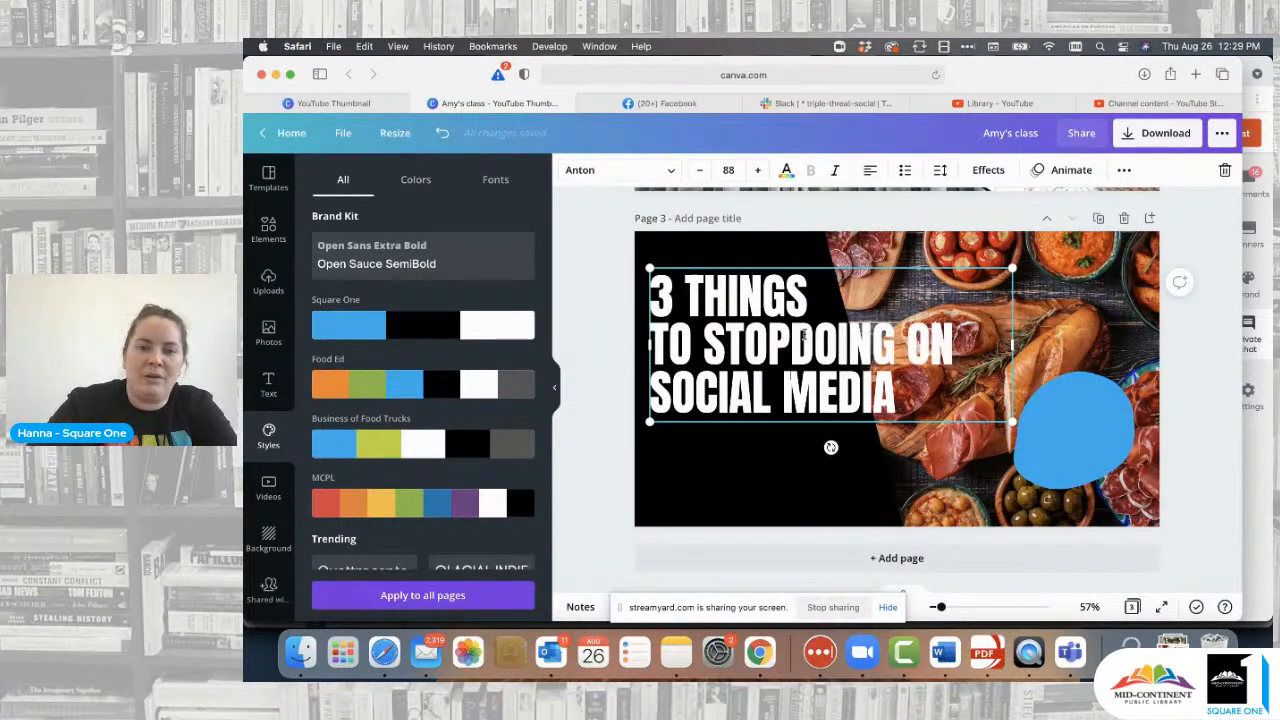
{"action": "key", "text": "Return"}
{"action": "left_click", "coordinate": [824, 376]}
{"action": "key", "text": "BackSpace"}
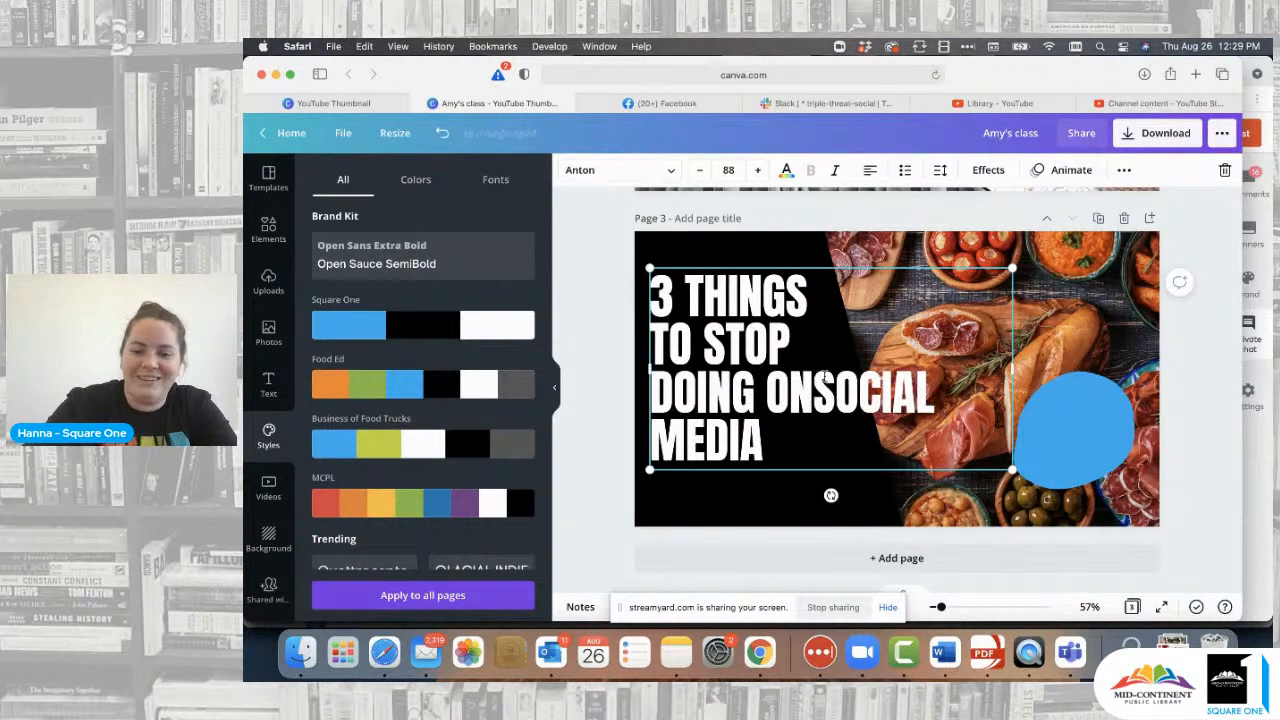
{"action": "key", "text": "Return"}
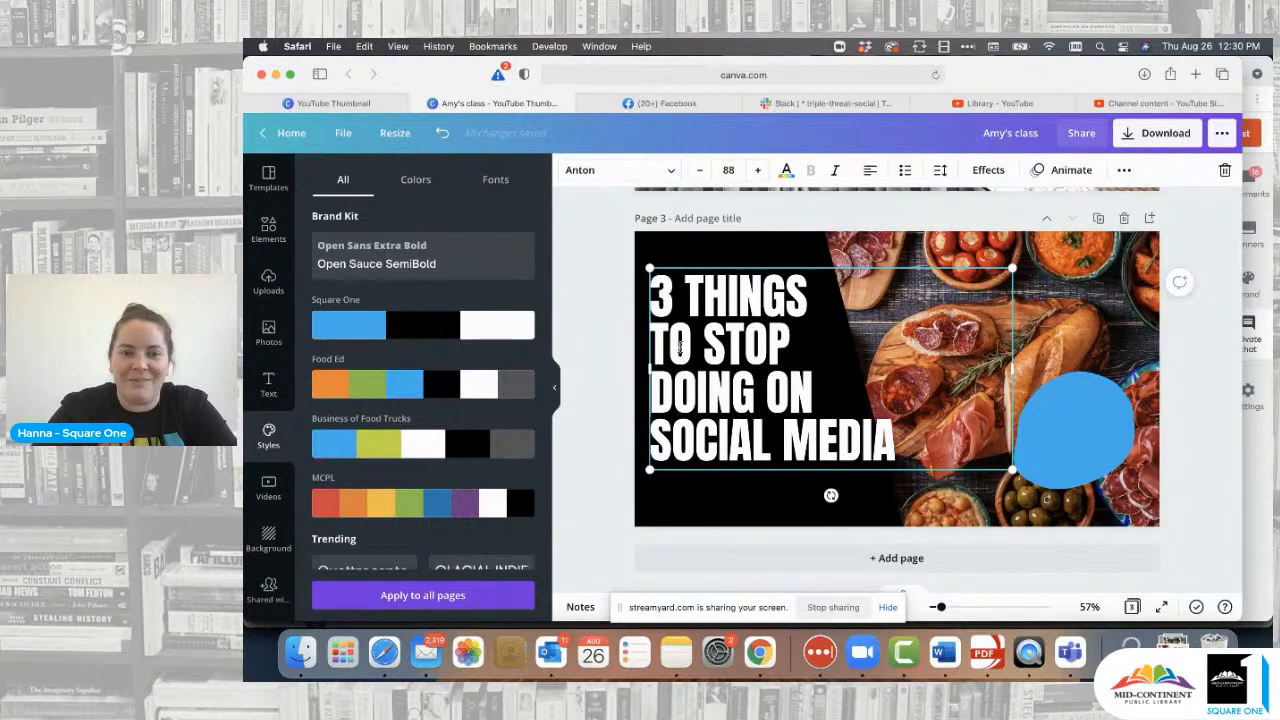
- Move the four-line title down toward the lower left and shrink its box slightly
{"action": "left_click", "coordinate": [608, 320]}
{"action": "left_click_drag", "start_coordinate": [731, 346], "coordinate": [725, 400]}
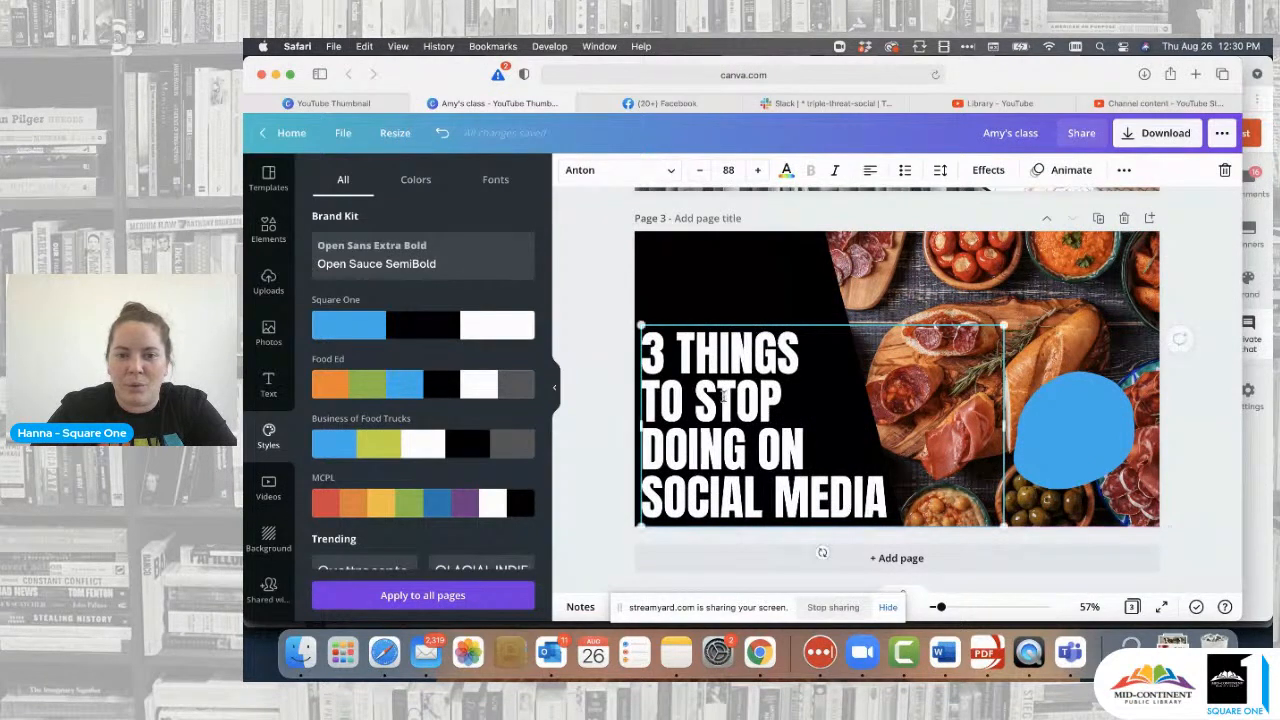
{"action": "left_click", "coordinate": [608, 334]}
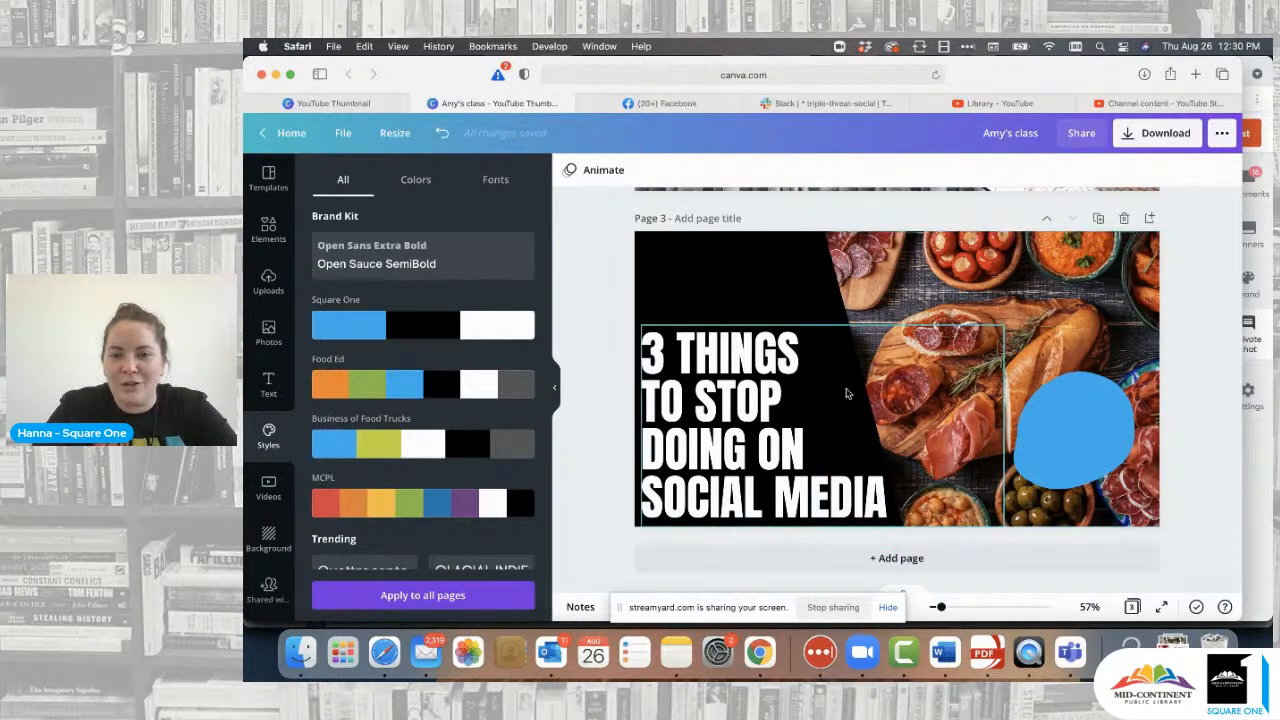
{"action": "left_click", "coordinate": [797, 405]}
{"action": "mouse_move", "coordinate": [1005, 327]}
{"action": "left_mouse_down"}
{"action": "mouse_move", "coordinate": [960, 346]}
{"action": "mouse_move", "coordinate": [1005, 300]}
{"action": "mouse_move", "coordinate": [1025, 310]}
{"action": "mouse_move", "coordinate": [990, 330]}
{"action": "left_mouse_up"}
{"action": "left_click", "coordinate": [604, 290]}
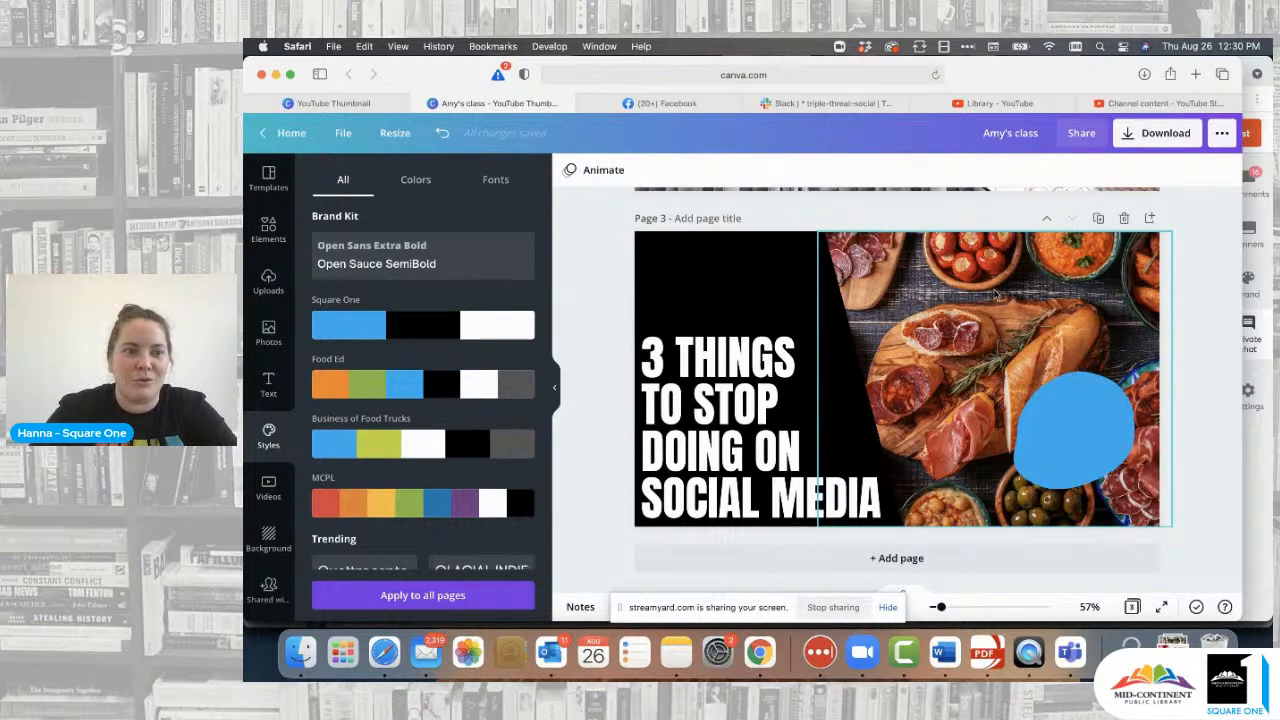
- Replace the food photo with a 'social media' laptop photo and move the blue blob bottom-right
{"action": "left_click", "coordinate": [270, 334]}
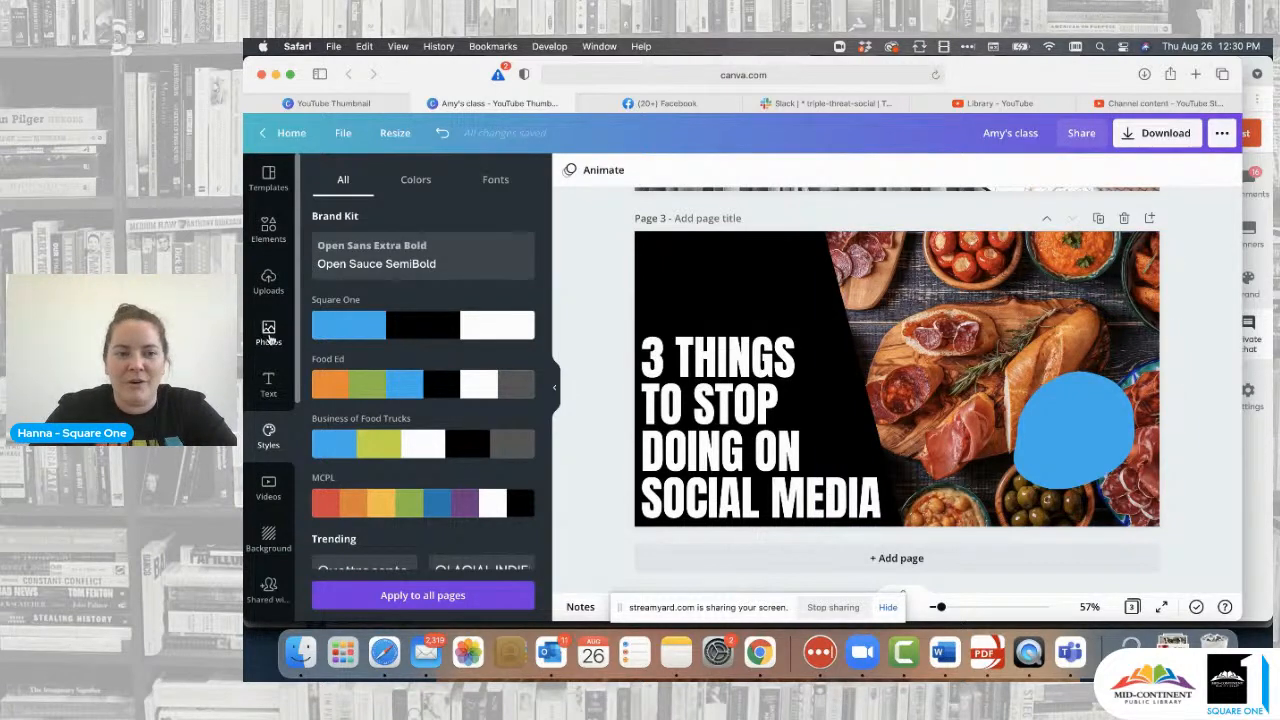
{"action": "left_click", "coordinate": [494, 181]}
{"action": "type", "text": "social media"}
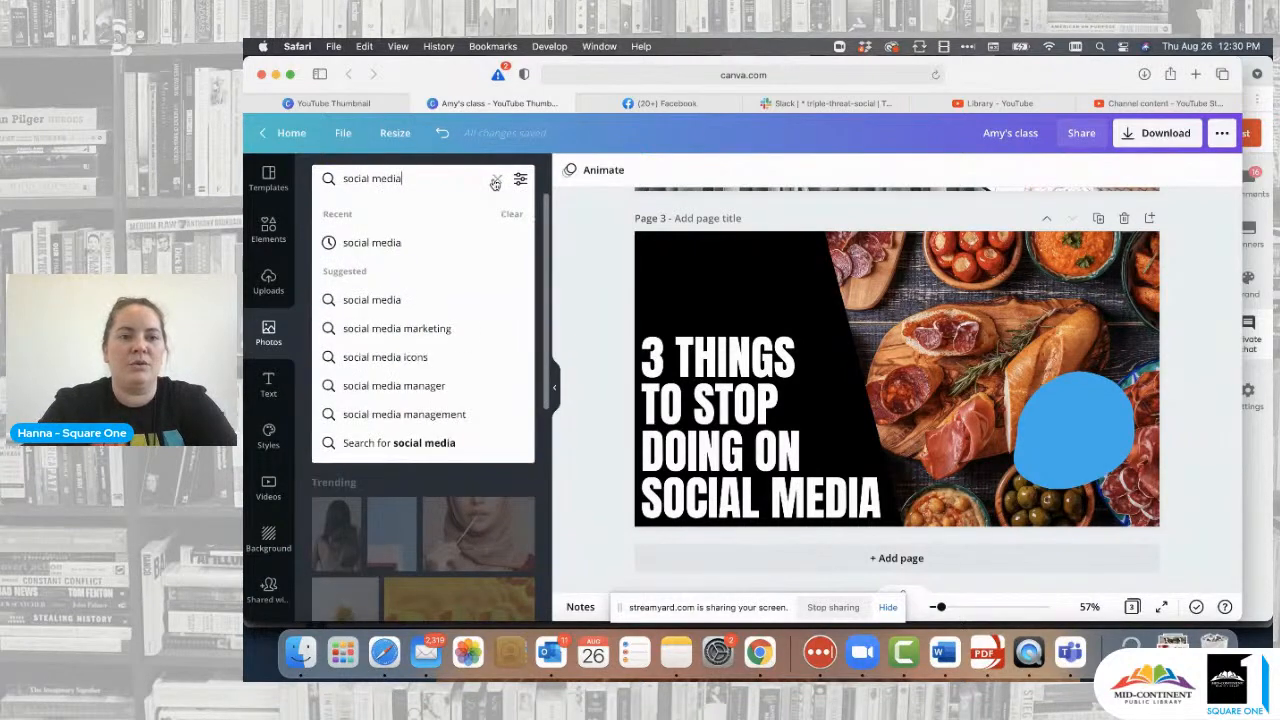
{"action": "key", "text": "Return"}
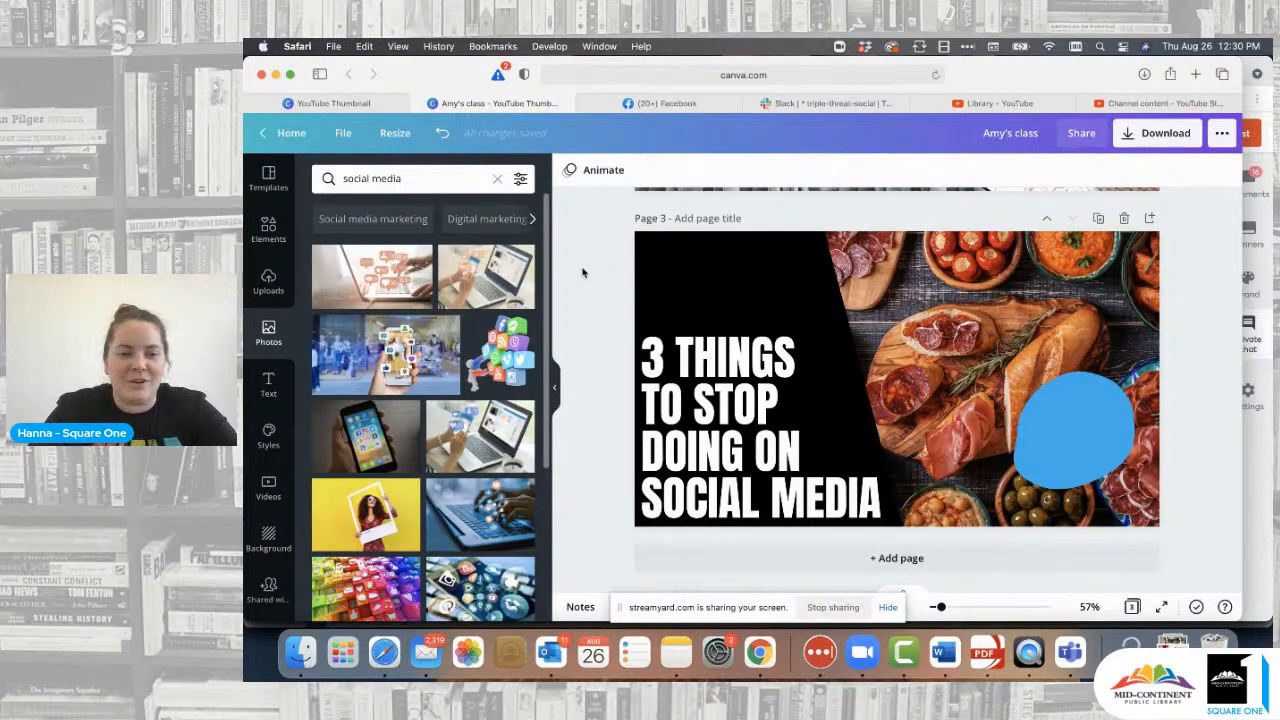
{"action": "left_click_drag", "start_coordinate": [390, 278], "coordinate": [900, 275]}
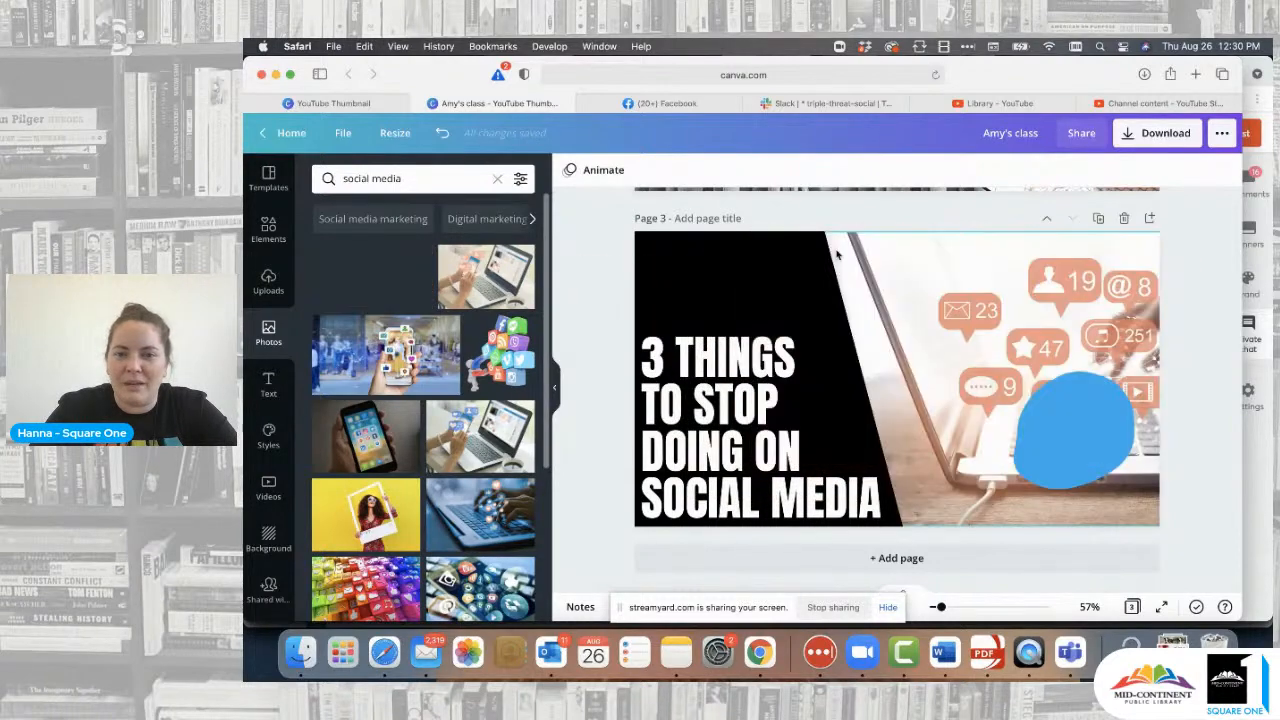
{"action": "double_click", "coordinate": [935, 280]}
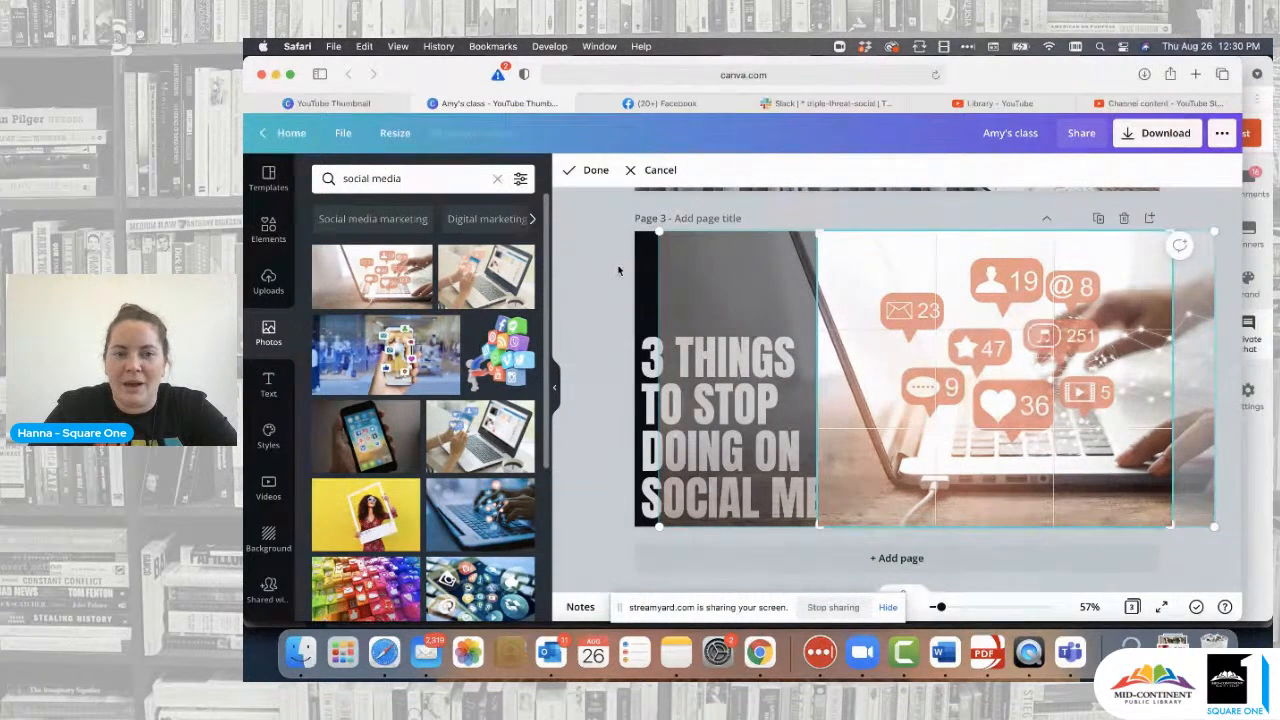
{"action": "left_click", "coordinate": [618, 270]}
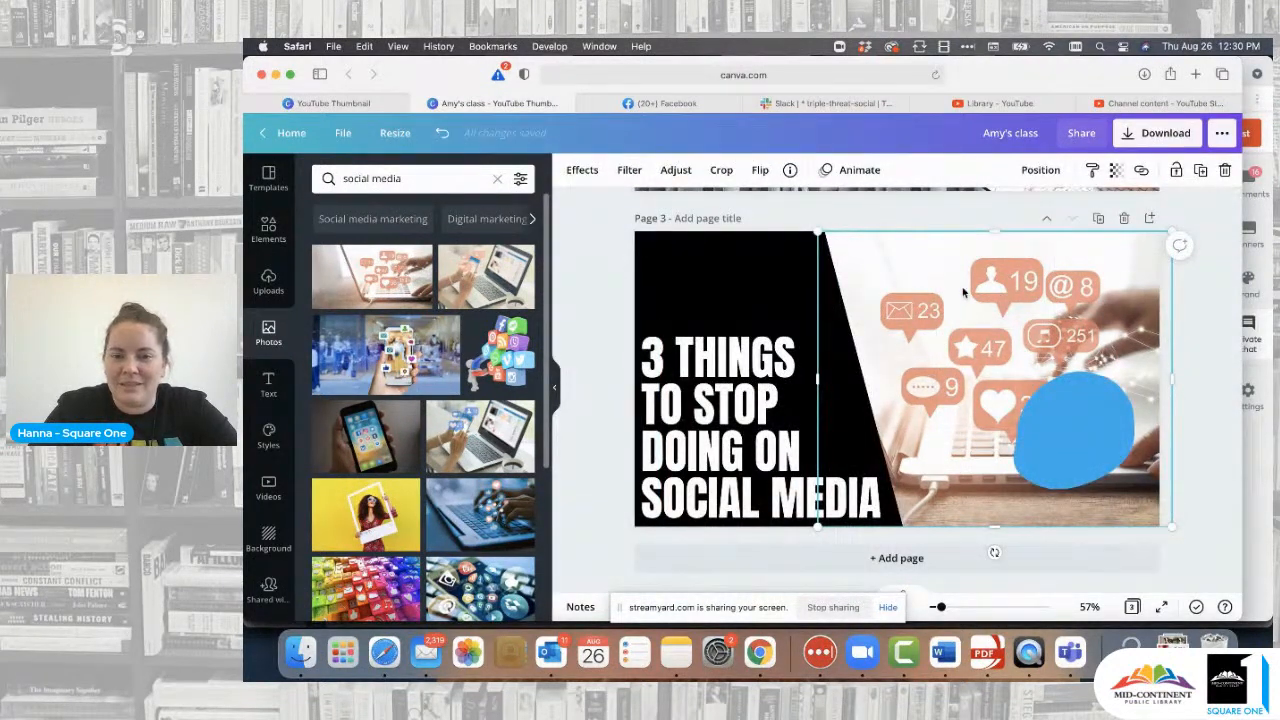
{"action": "left_click_drag", "start_coordinate": [1077, 433], "coordinate": [1101, 463]}
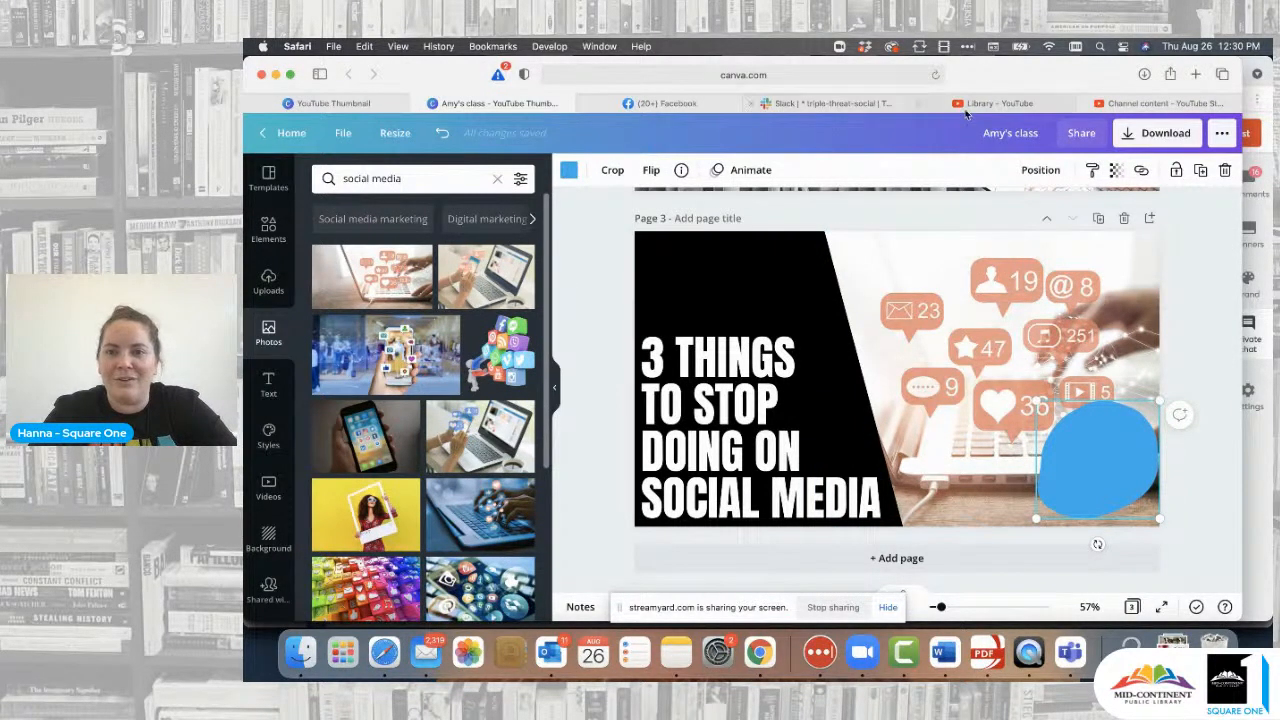
{"action": "left_click", "coordinate": [1003, 105]}
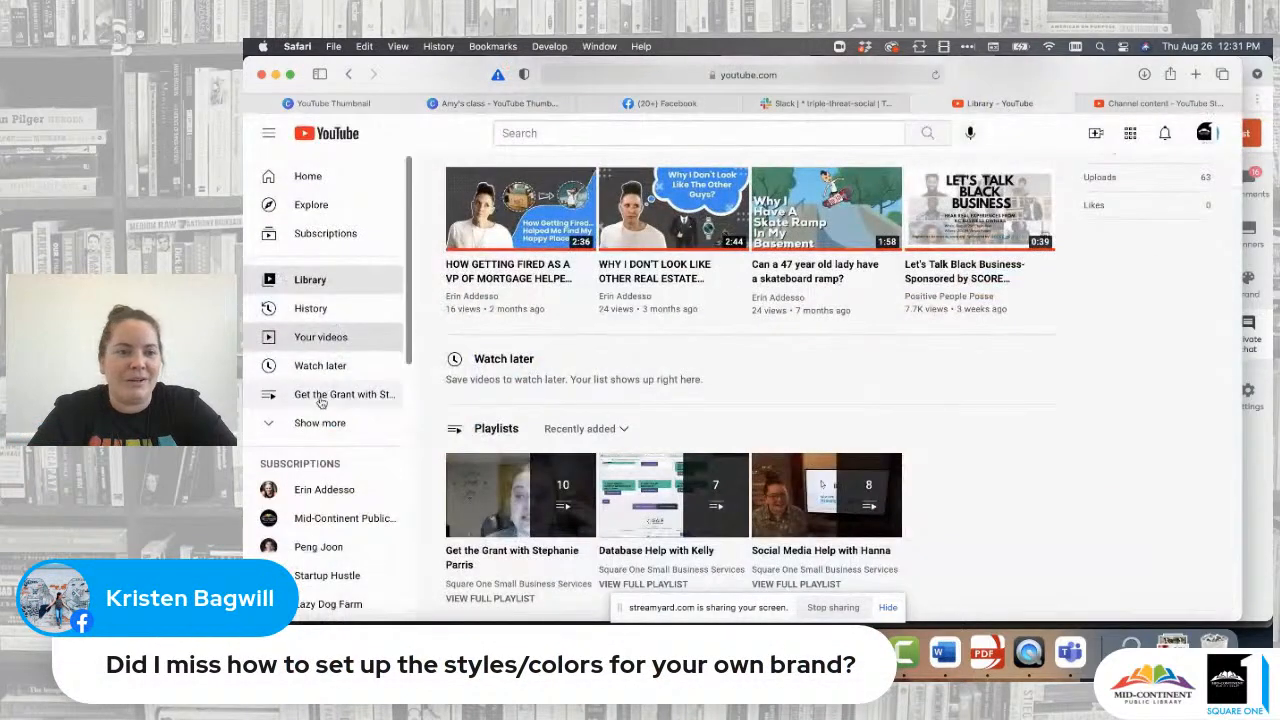
{"action": "left_click", "coordinate": [365, 472]}
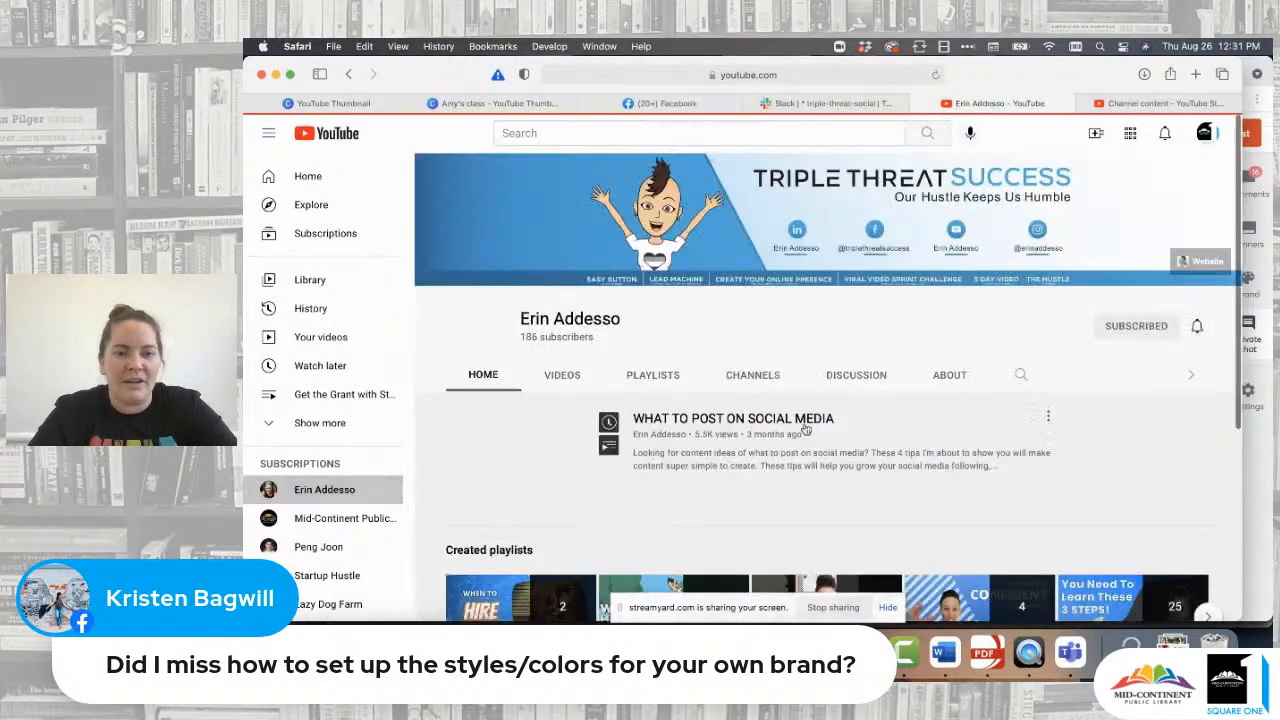
{"action": "scroll", "coordinate": [555, 388], "scroll_direction": "down", "scroll_amount": 5}
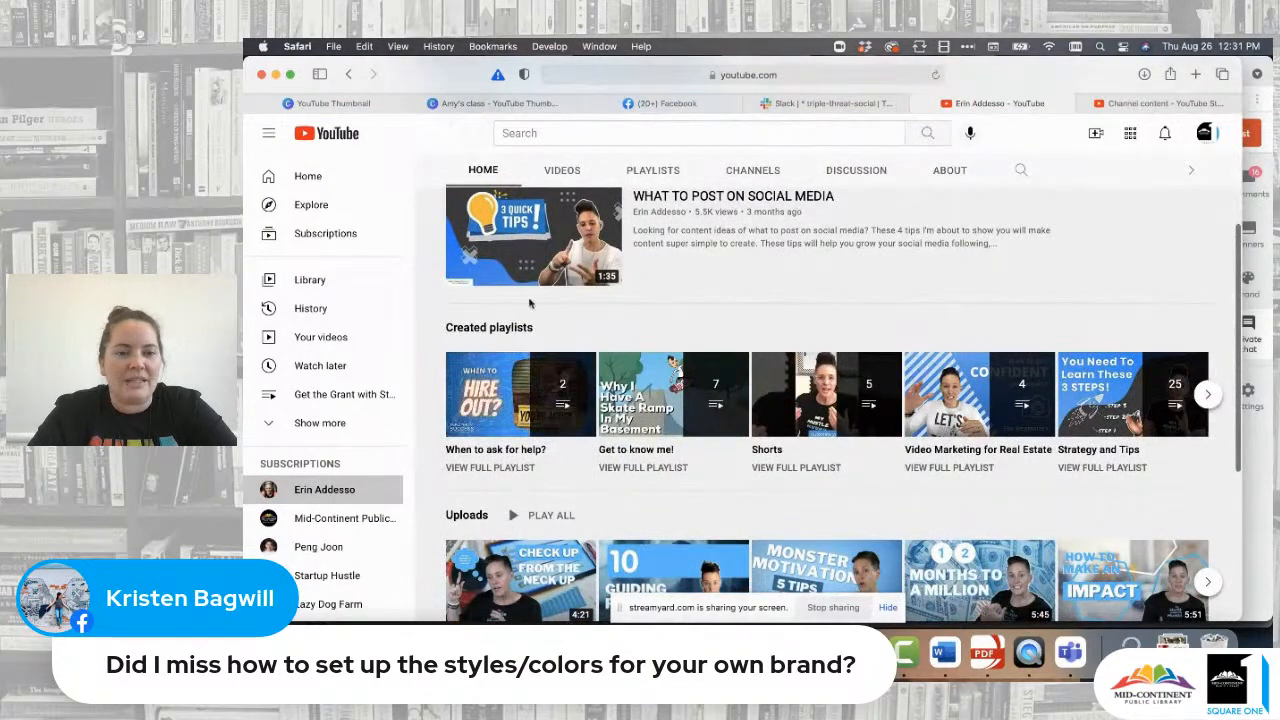
{"action": "left_click", "coordinate": [568, 172]}
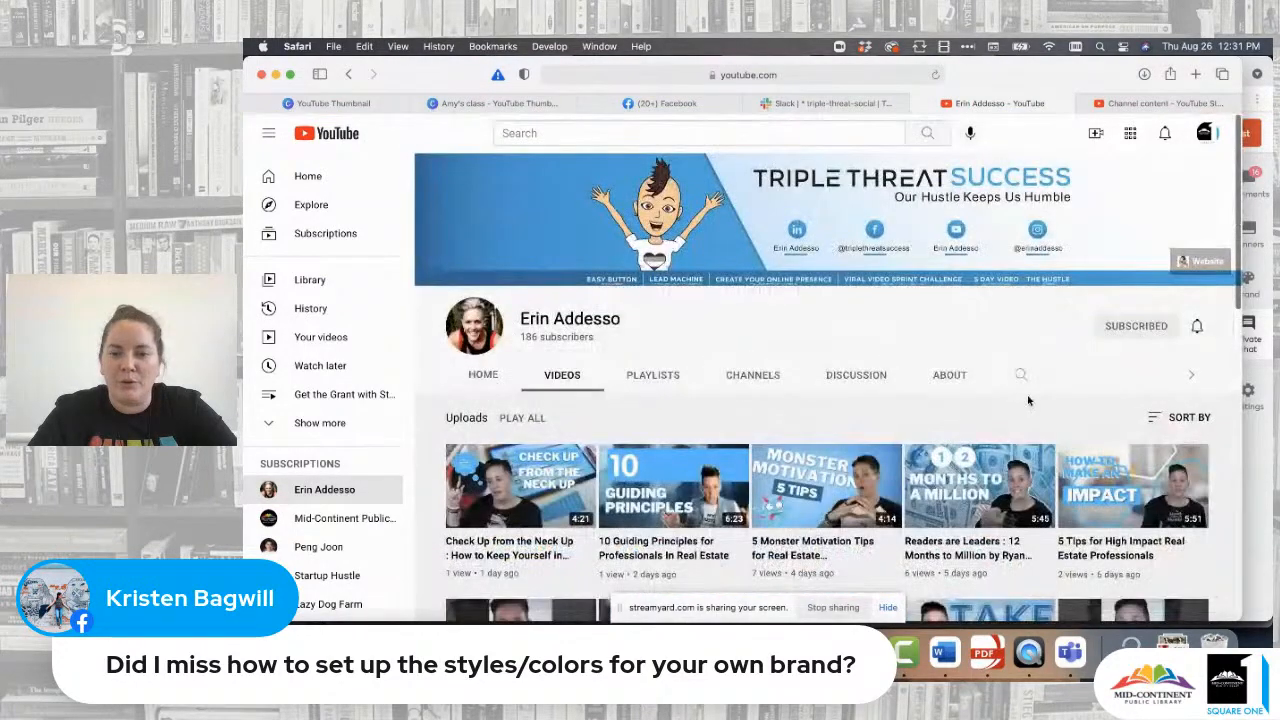
{"action": "scroll", "coordinate": [1030, 400], "scroll_direction": "down", "scroll_amount": 3}
{"action": "scroll", "coordinate": [1030, 400], "scroll_direction": "down", "scroll_amount": 5}
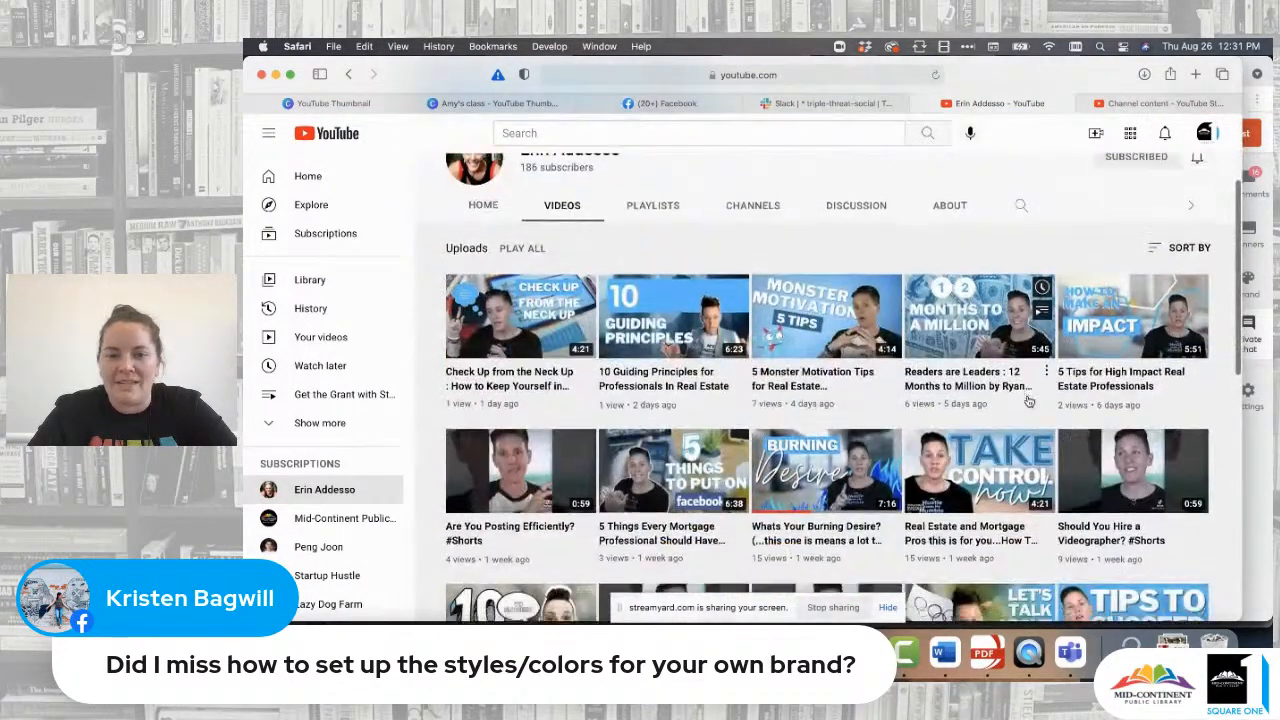
{"action": "scroll", "coordinate": [1028, 400], "scroll_direction": "down", "scroll_amount": 6}
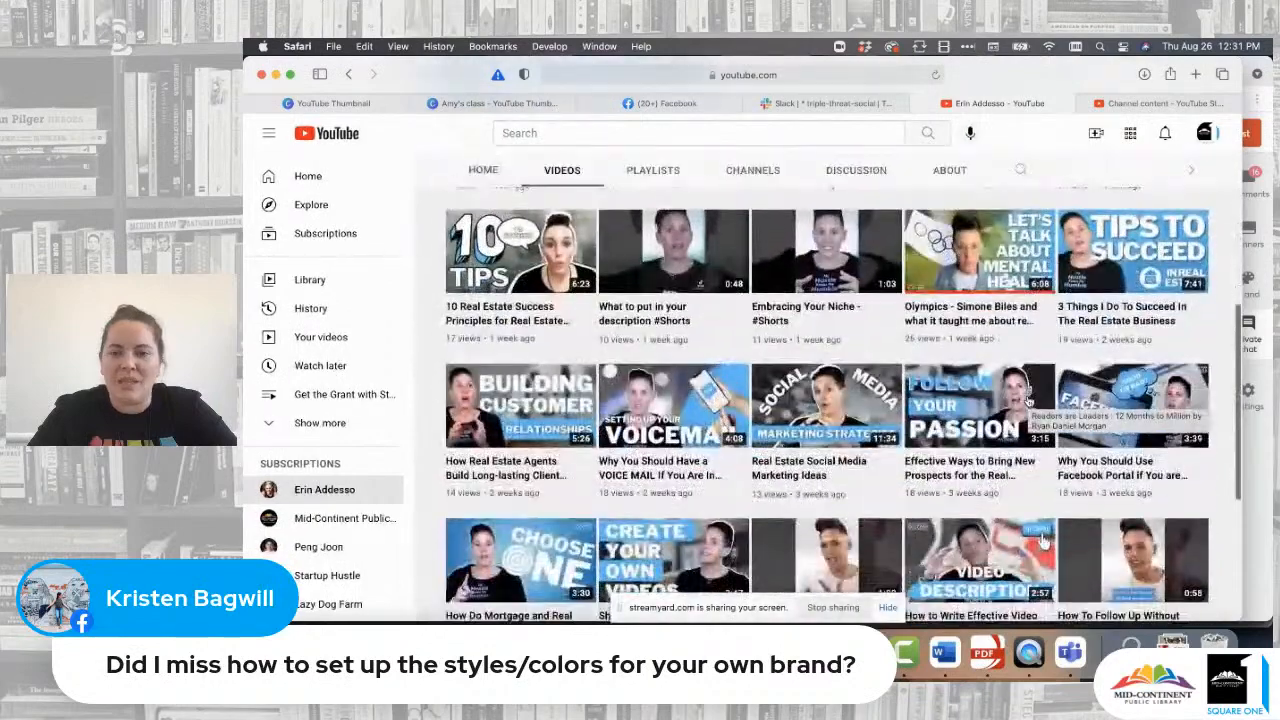
{"action": "scroll", "coordinate": [1029, 401], "scroll_direction": "down", "scroll_amount": 1}
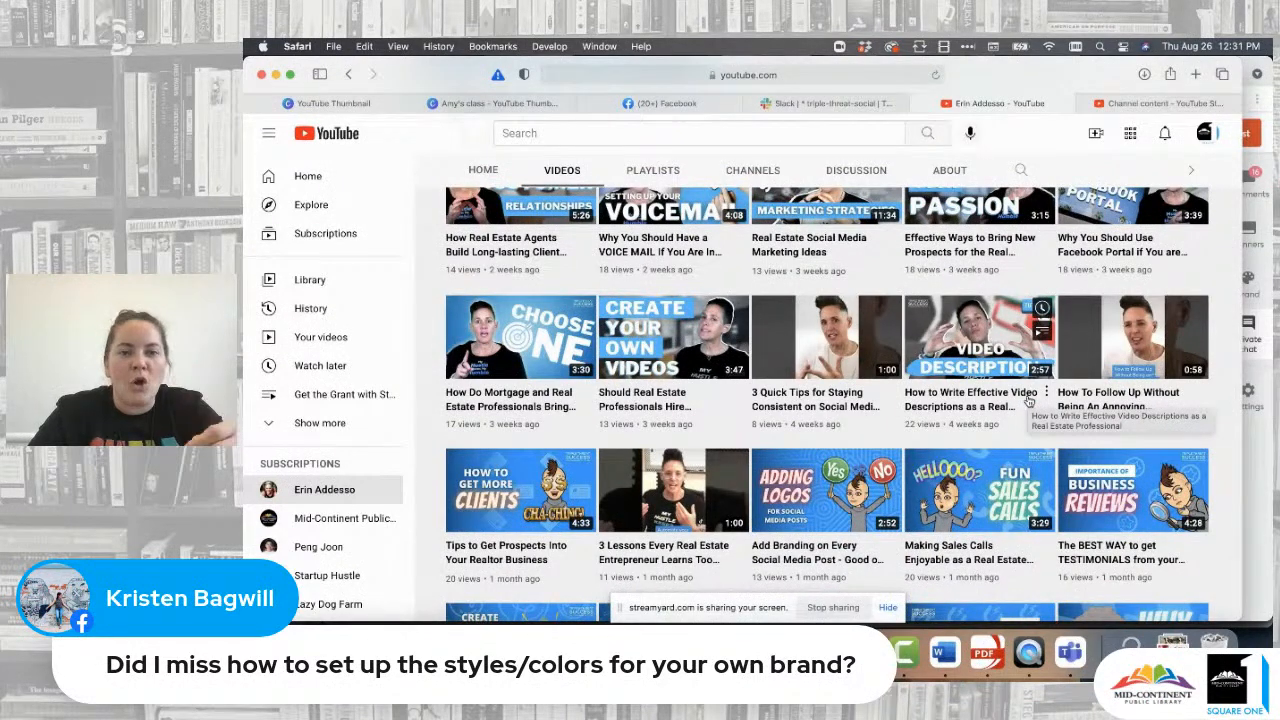
{"action": "scroll", "coordinate": [1028, 400], "scroll_direction": "down", "scroll_amount": 5}
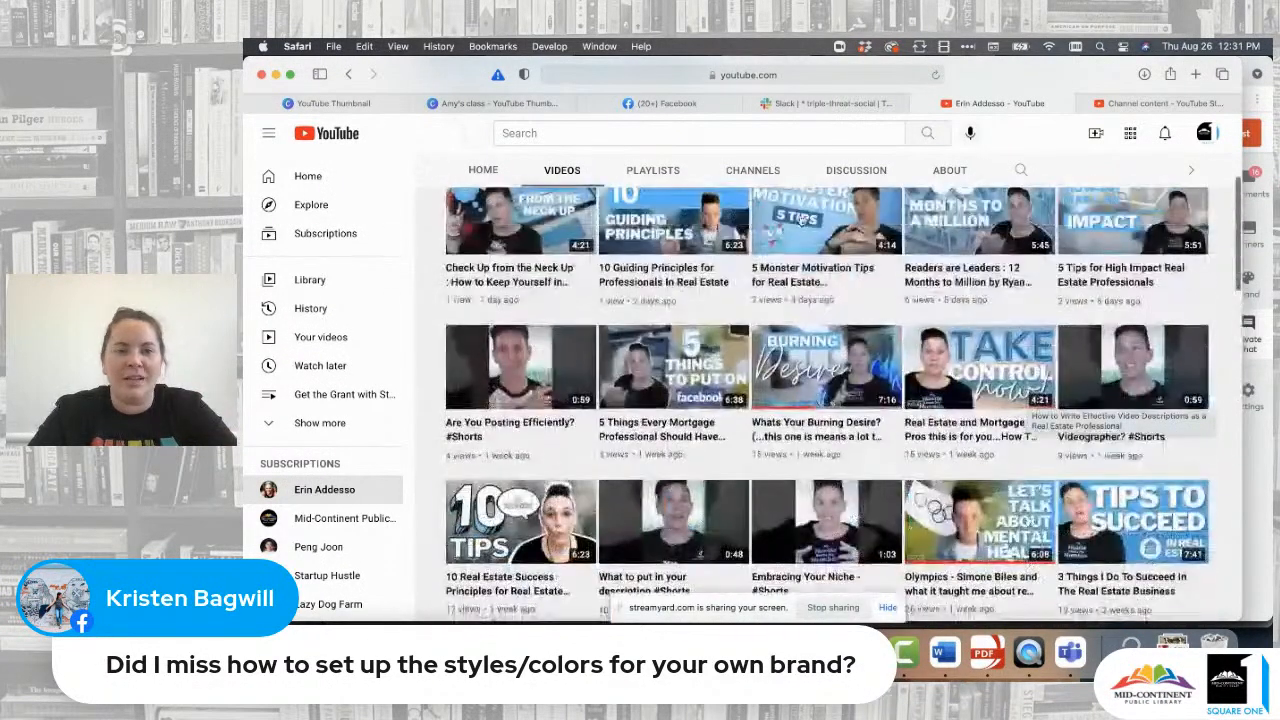
{"action": "left_click", "coordinate": [450, 103]}
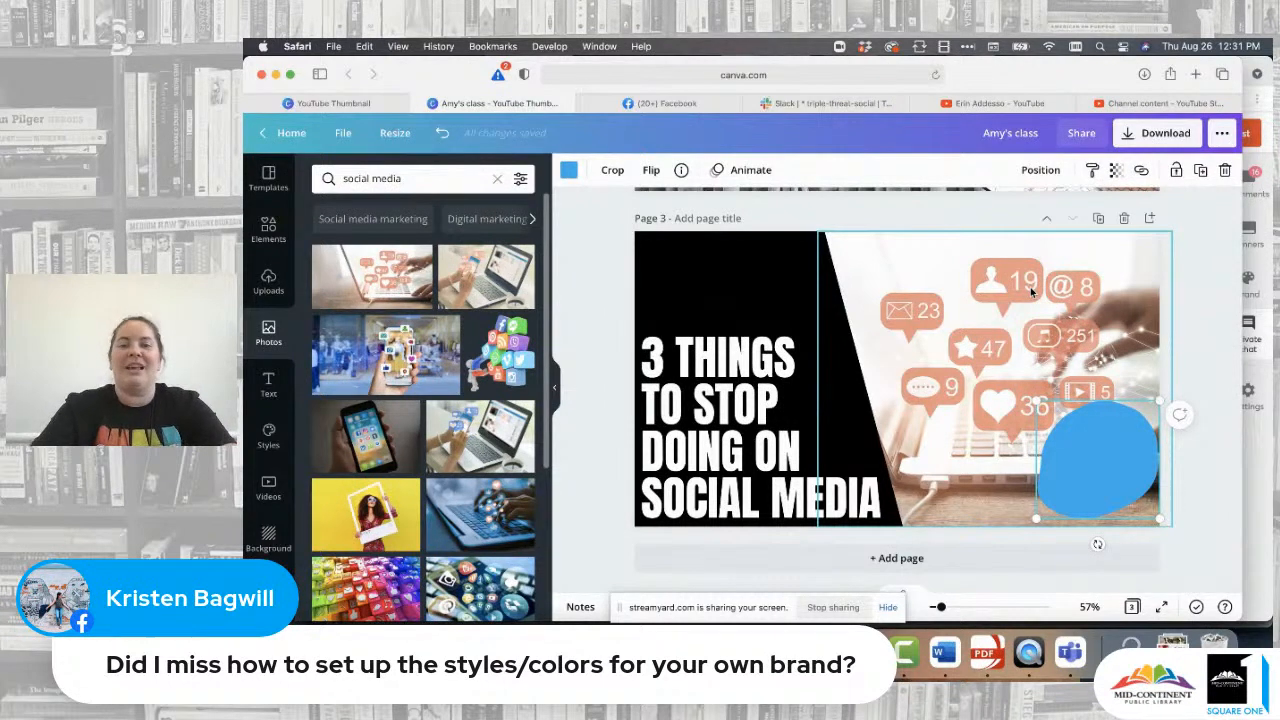
{"action": "left_click", "coordinate": [1030, 287]}
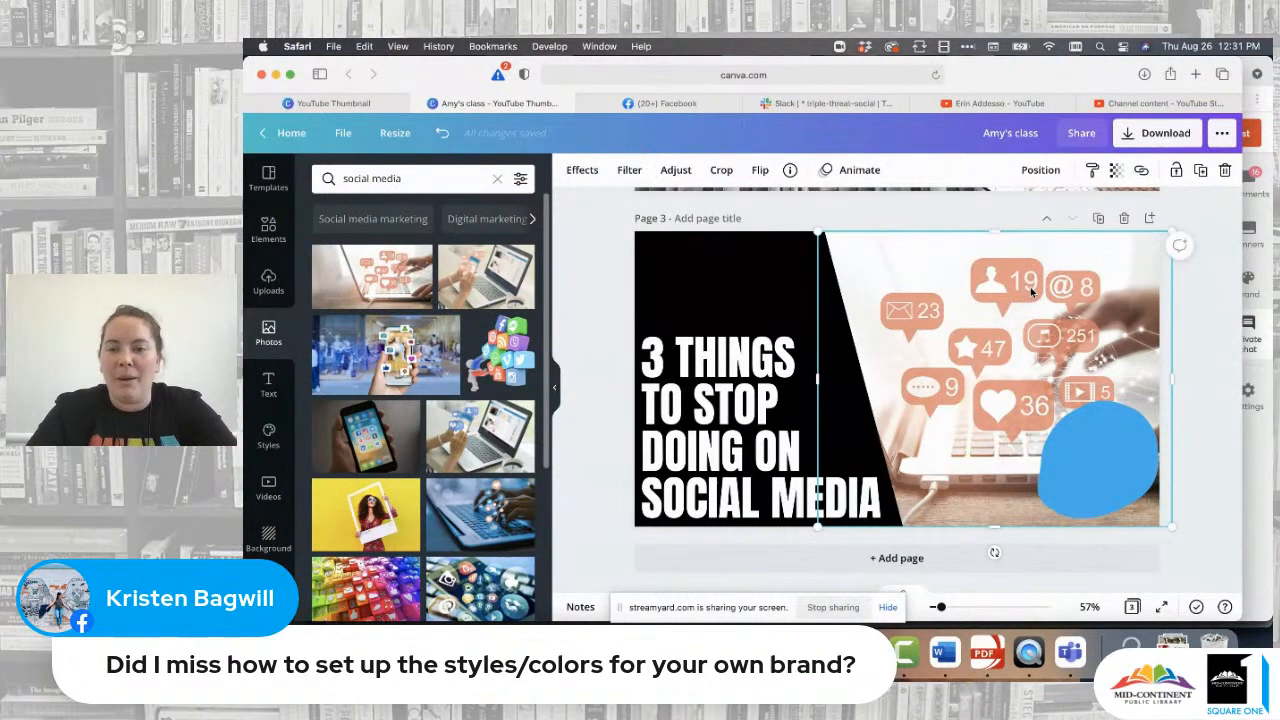
{"action": "left_click", "coordinate": [677, 171]}
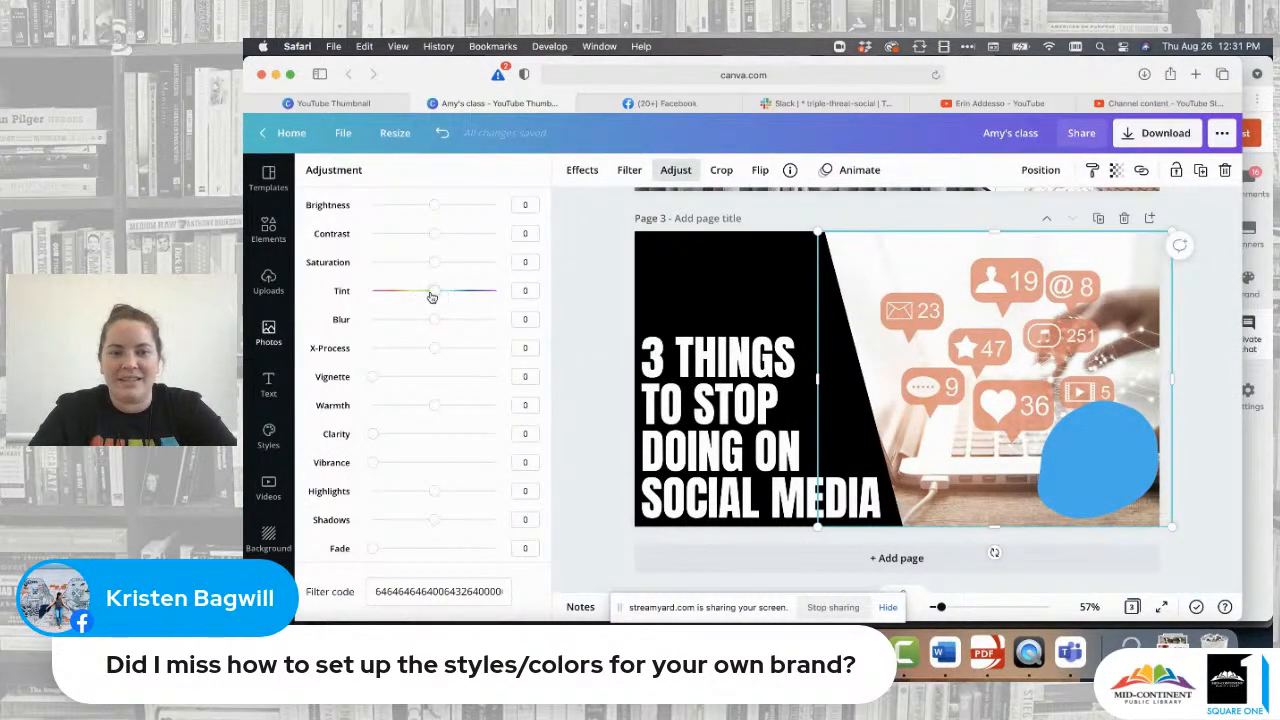
{"action": "left_click_drag", "start_coordinate": [435, 297], "coordinate": [464, 297]}
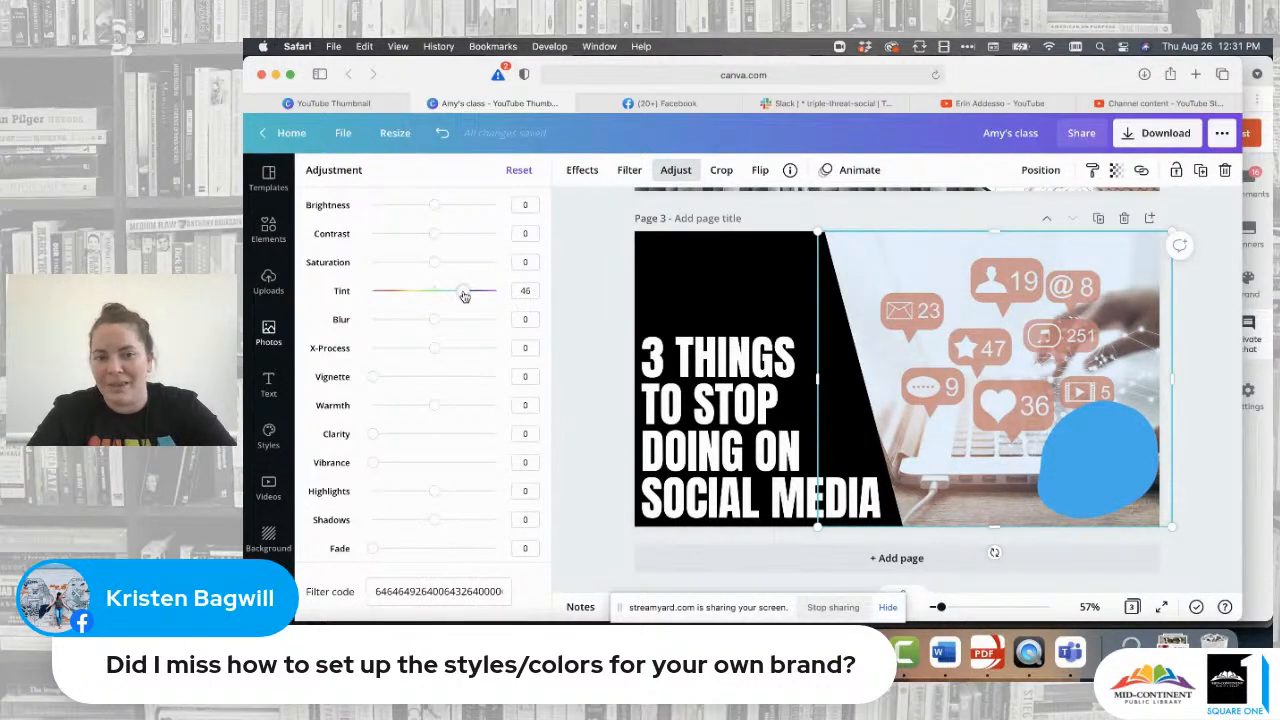
{"action": "left_click_drag", "start_coordinate": [464, 297], "coordinate": [396, 272]}
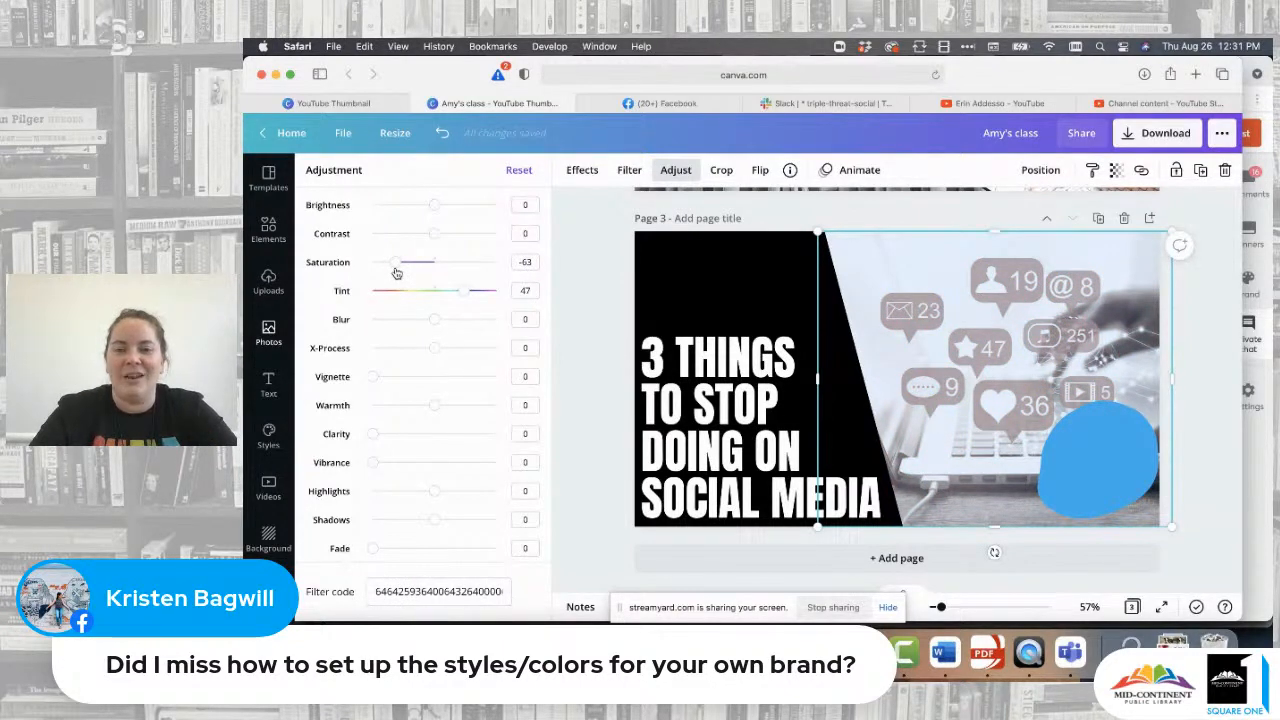
{"action": "left_click", "coordinate": [519, 170]}
{"action": "left_click", "coordinate": [593, 259]}
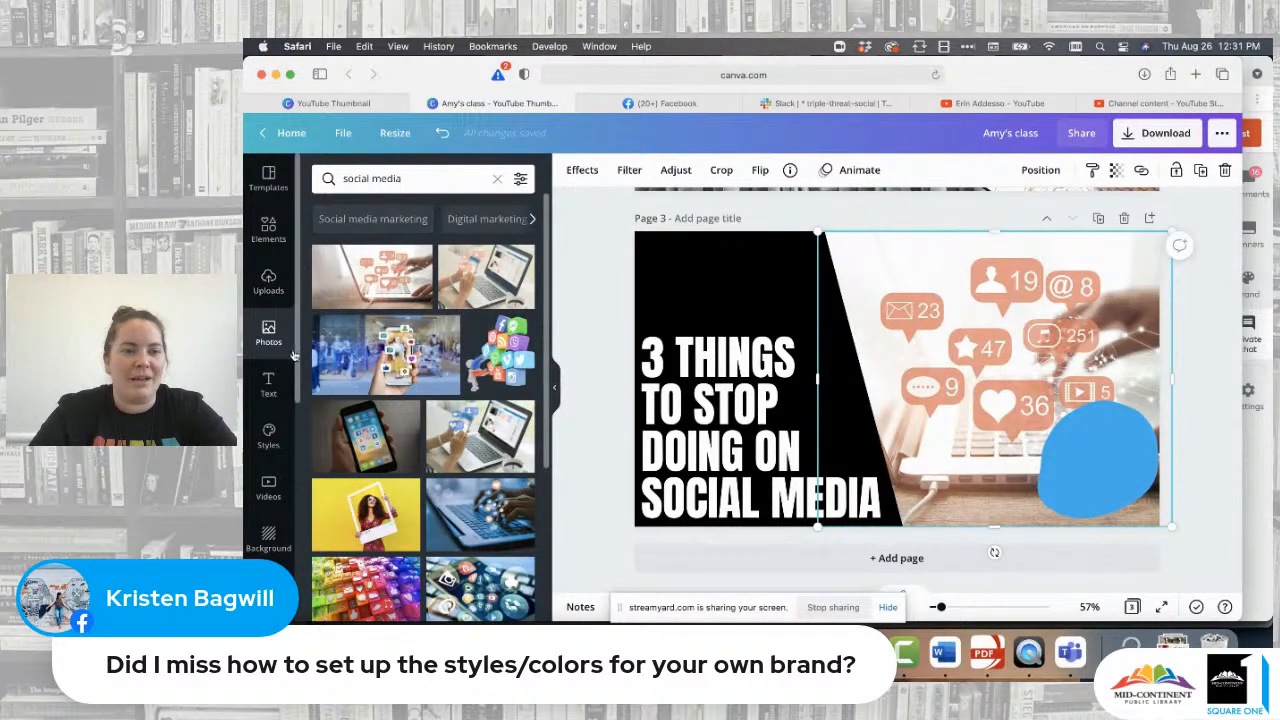
{"action": "scroll", "coordinate": [441, 399], "scroll_direction": "down", "scroll_amount": 1}
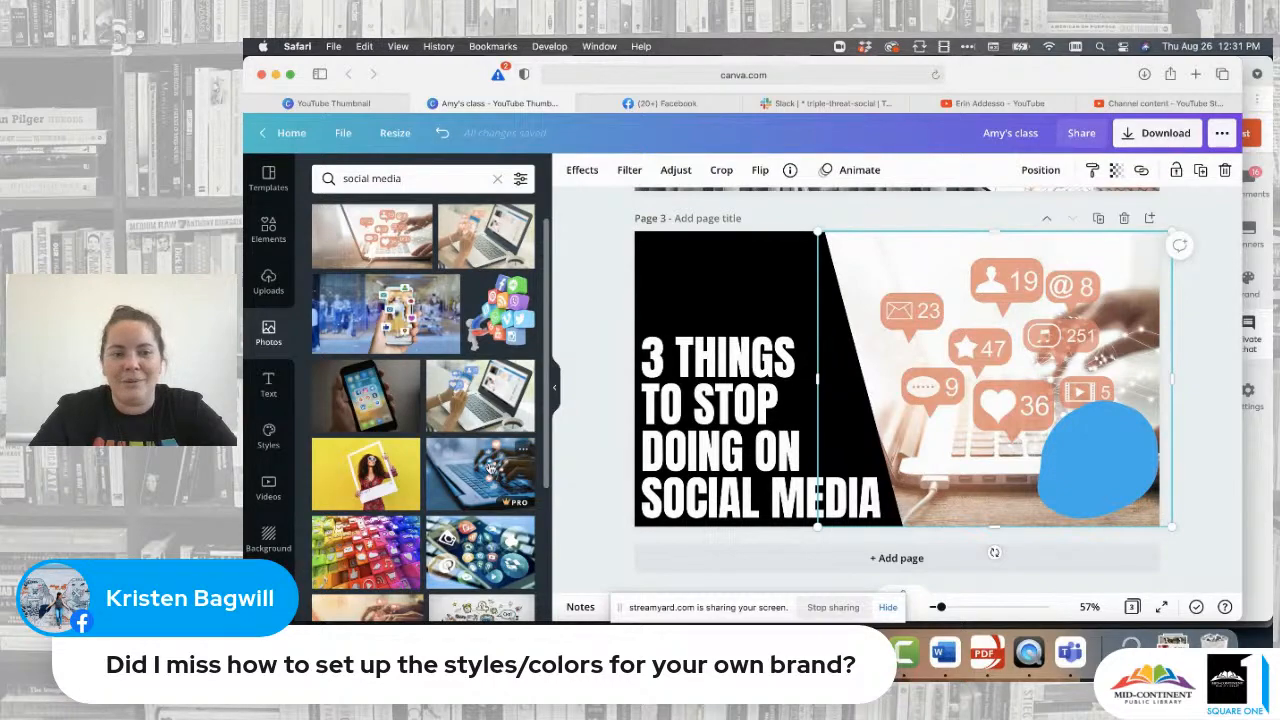
- Drop the blue hands-typing laptop photo into the frame and adjust its crop
{"action": "left_click_drag", "start_coordinate": [493, 467], "coordinate": [893, 279]}
{"action": "double_click", "coordinate": [929, 280]}
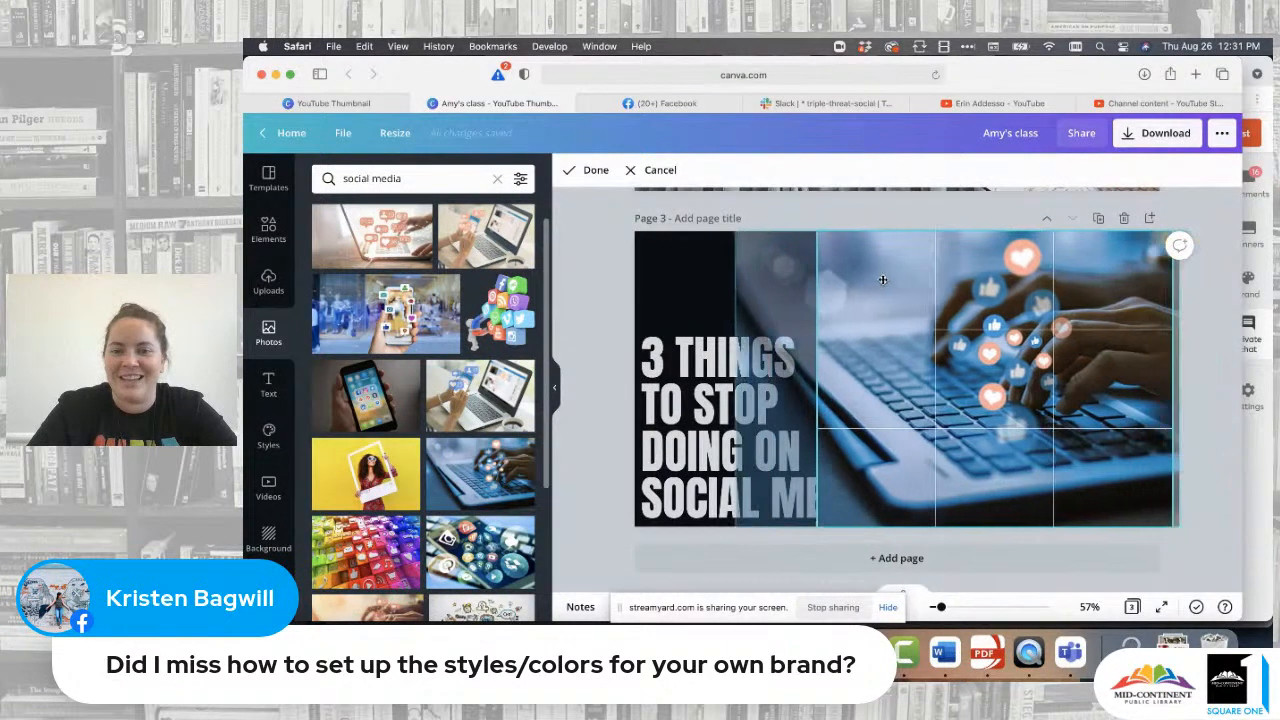
{"action": "left_click", "coordinate": [591, 294]}
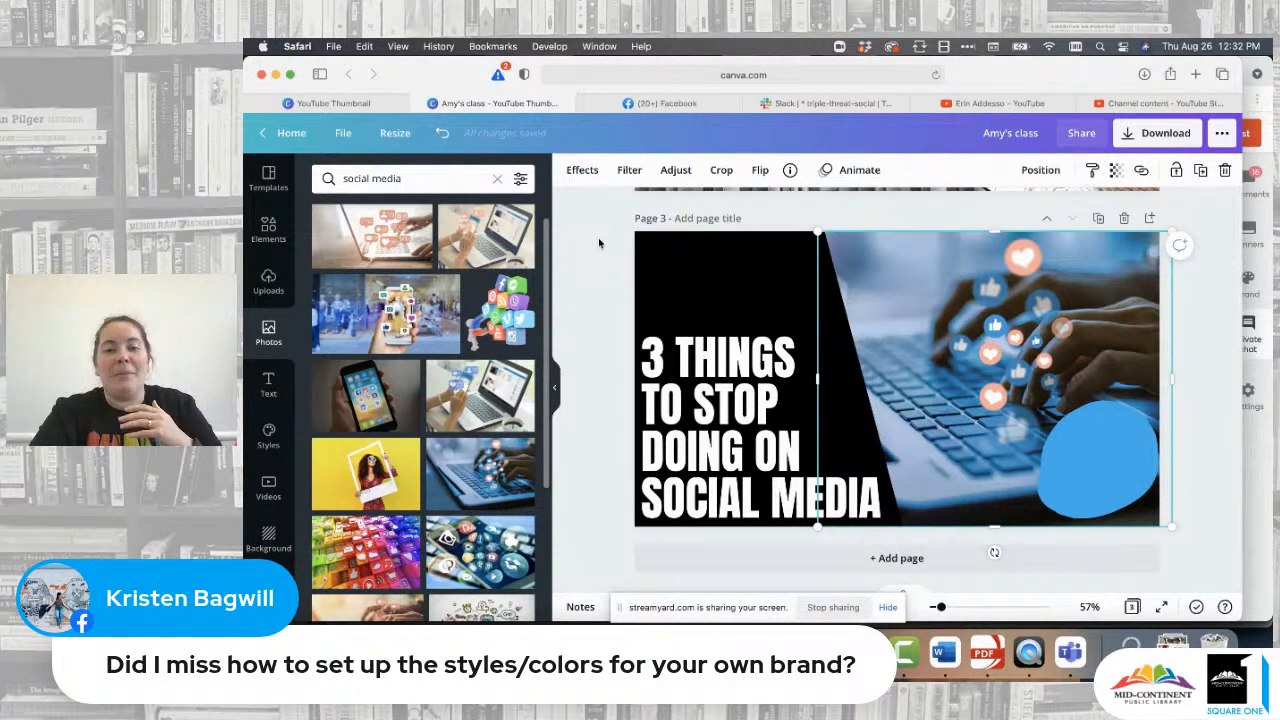
{"action": "left_click", "coordinate": [604, 285]}
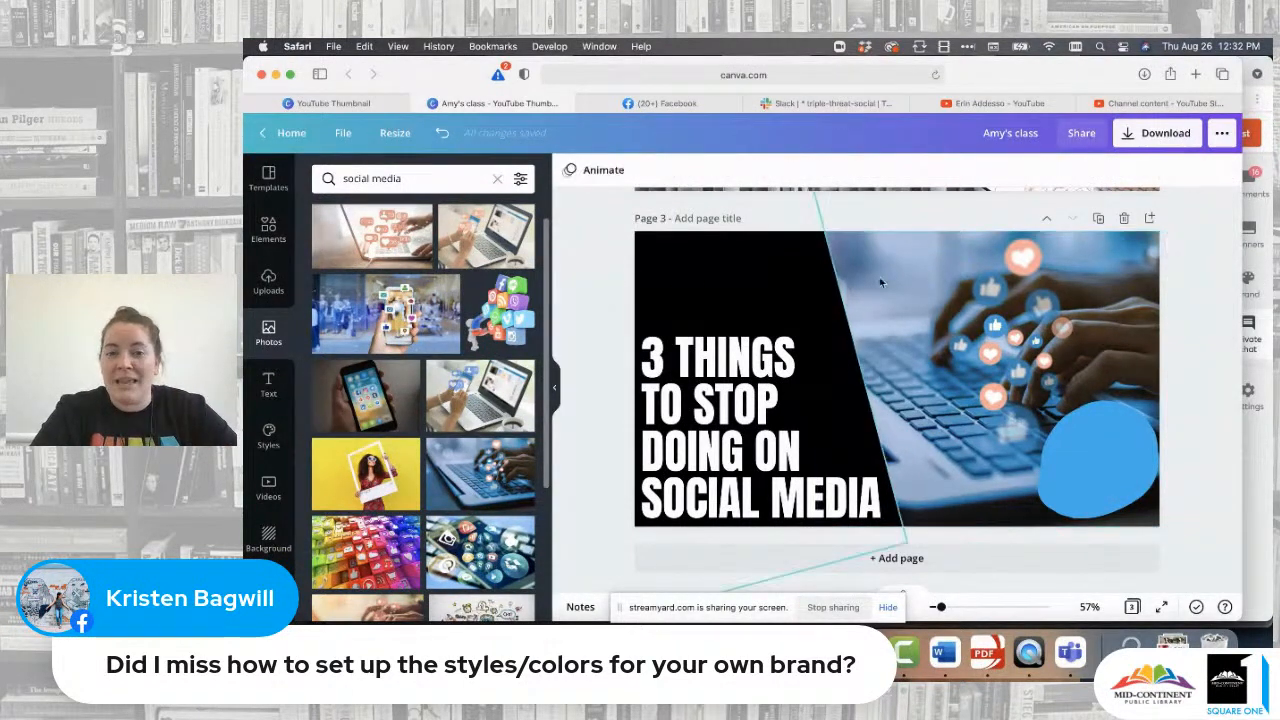
{"action": "left_click", "coordinate": [886, 278]}
{"action": "left_click", "coordinate": [680, 172]}
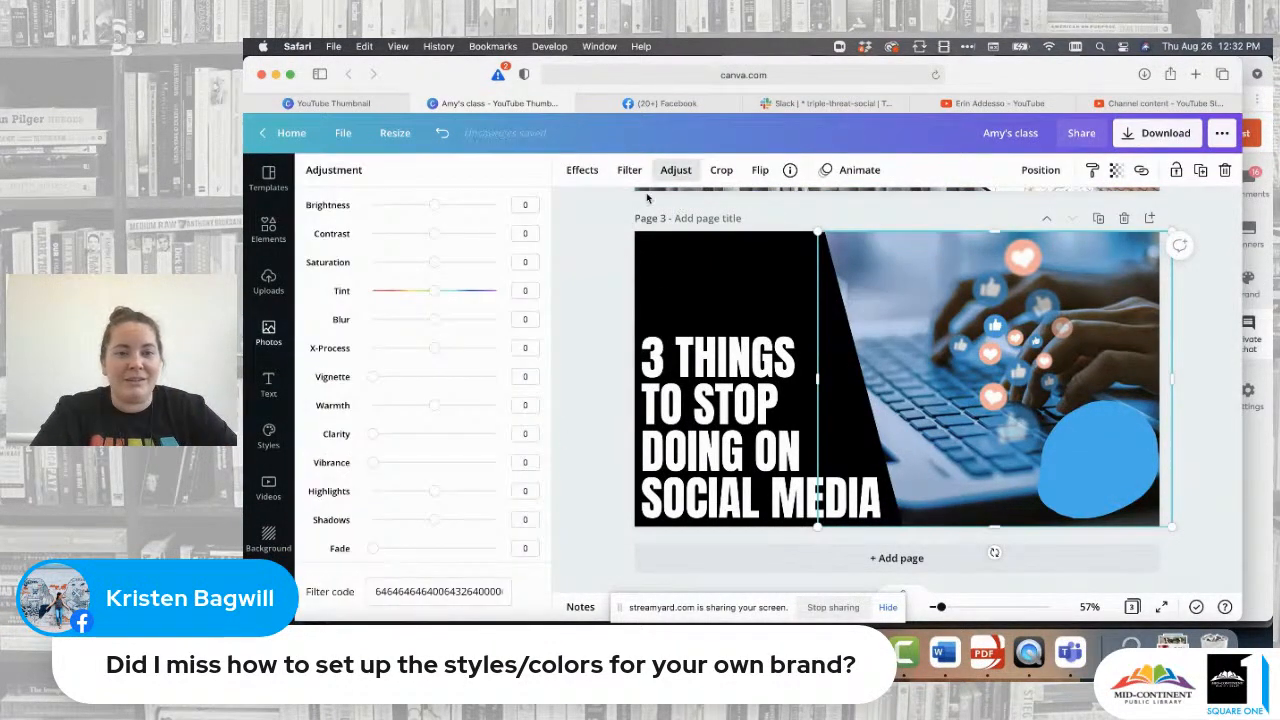
{"action": "left_click", "coordinate": [626, 170]}
{"action": "left_click", "coordinate": [512, 518]}
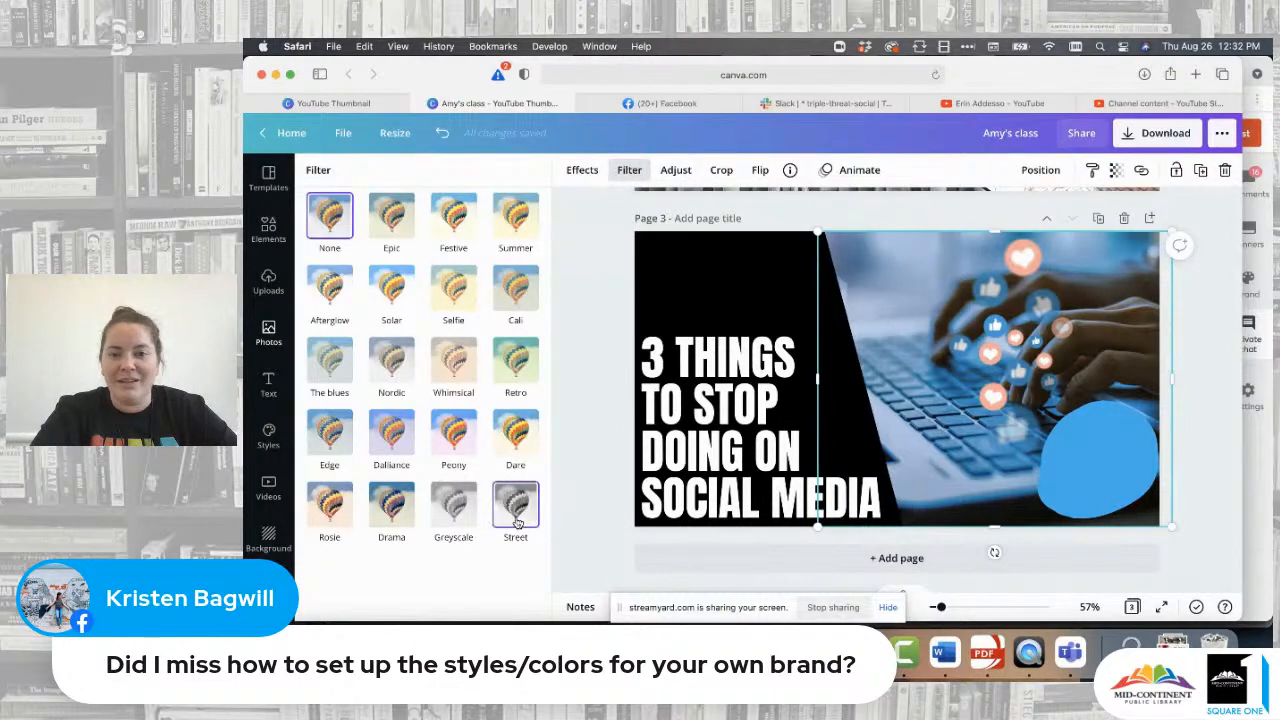
{"action": "left_click", "coordinate": [455, 505]}
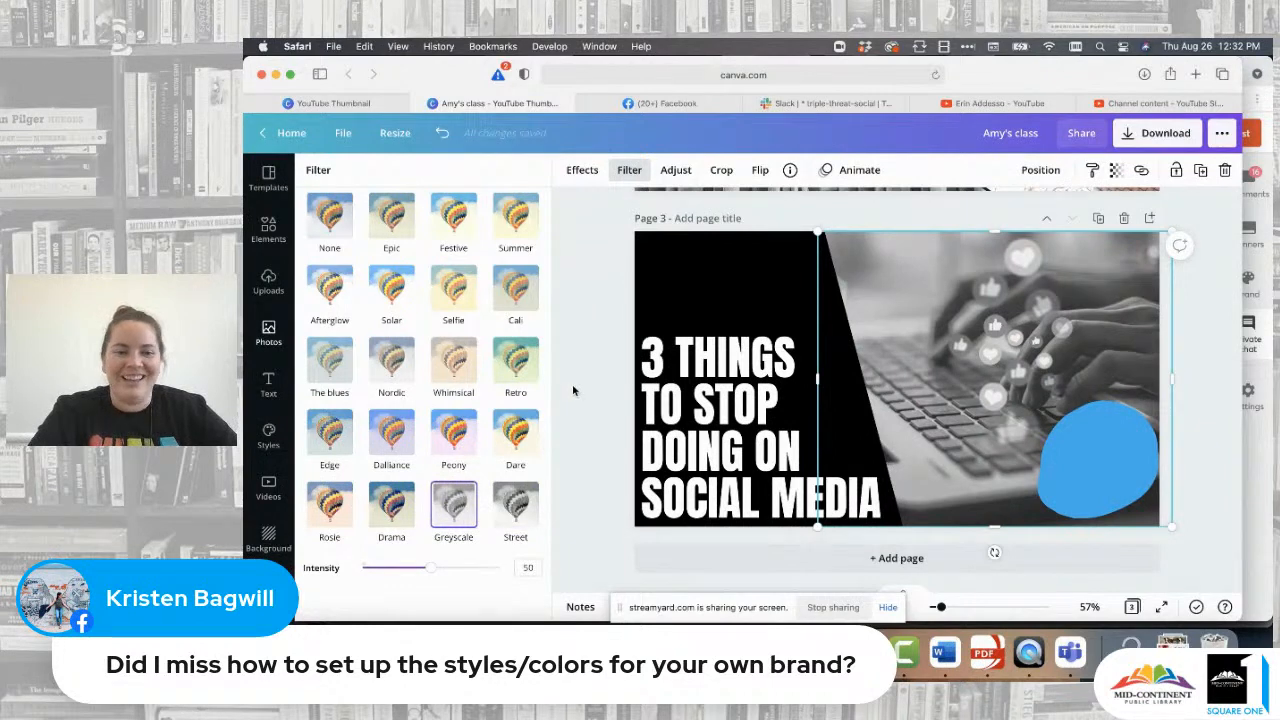
{"action": "left_click", "coordinate": [517, 502]}
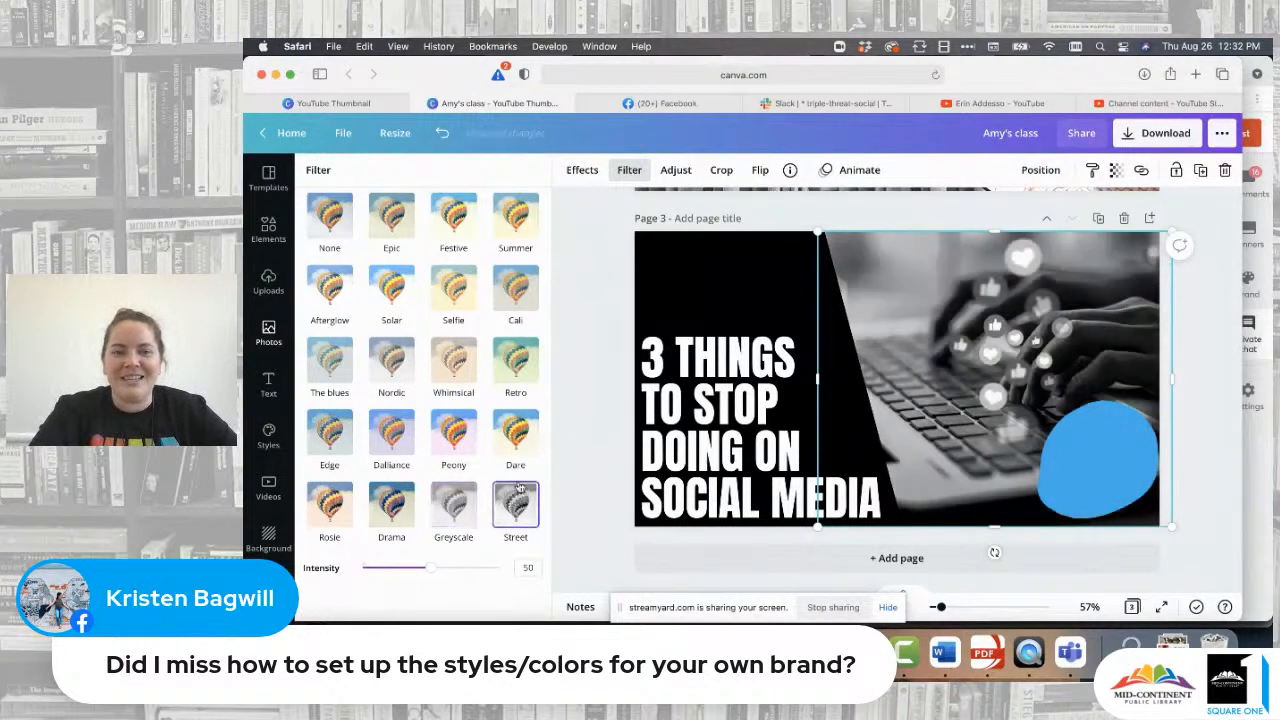
{"action": "left_click", "coordinate": [446, 135]}
{"action": "left_click", "coordinate": [446, 135]}
{"action": "left_click", "coordinate": [446, 135]}
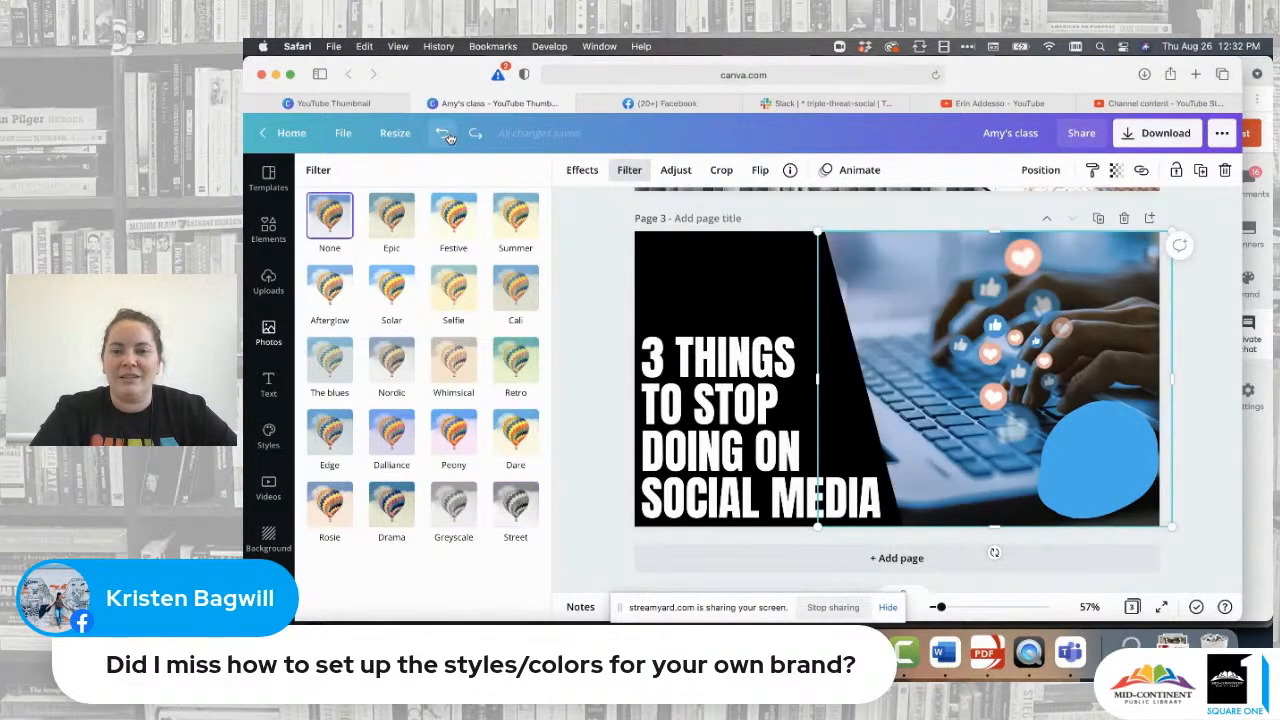
{"action": "left_click", "coordinate": [597, 228]}
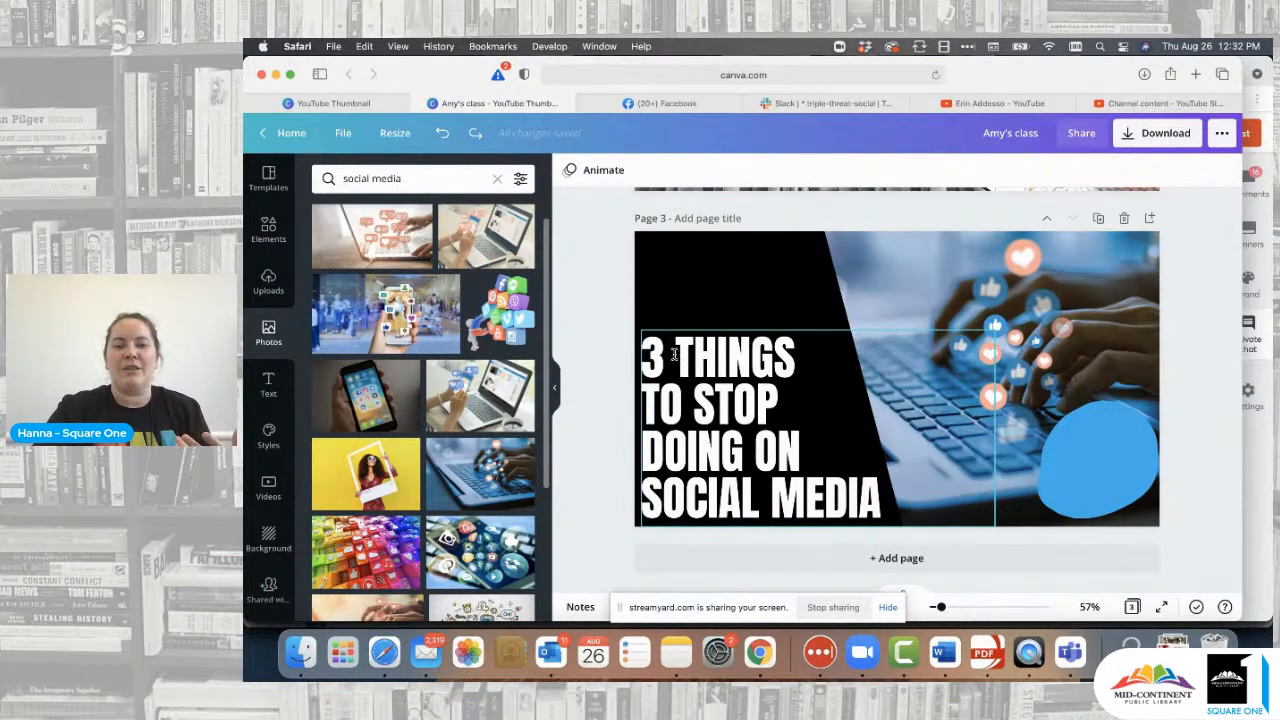
- Remove the '3' from the start of the title text
{"action": "left_click", "coordinate": [675, 354]}
{"action": "left_click", "coordinate": [676, 352]}
{"action": "key", "text": "BackSpace"}
{"action": "key", "text": "BackSpace"}
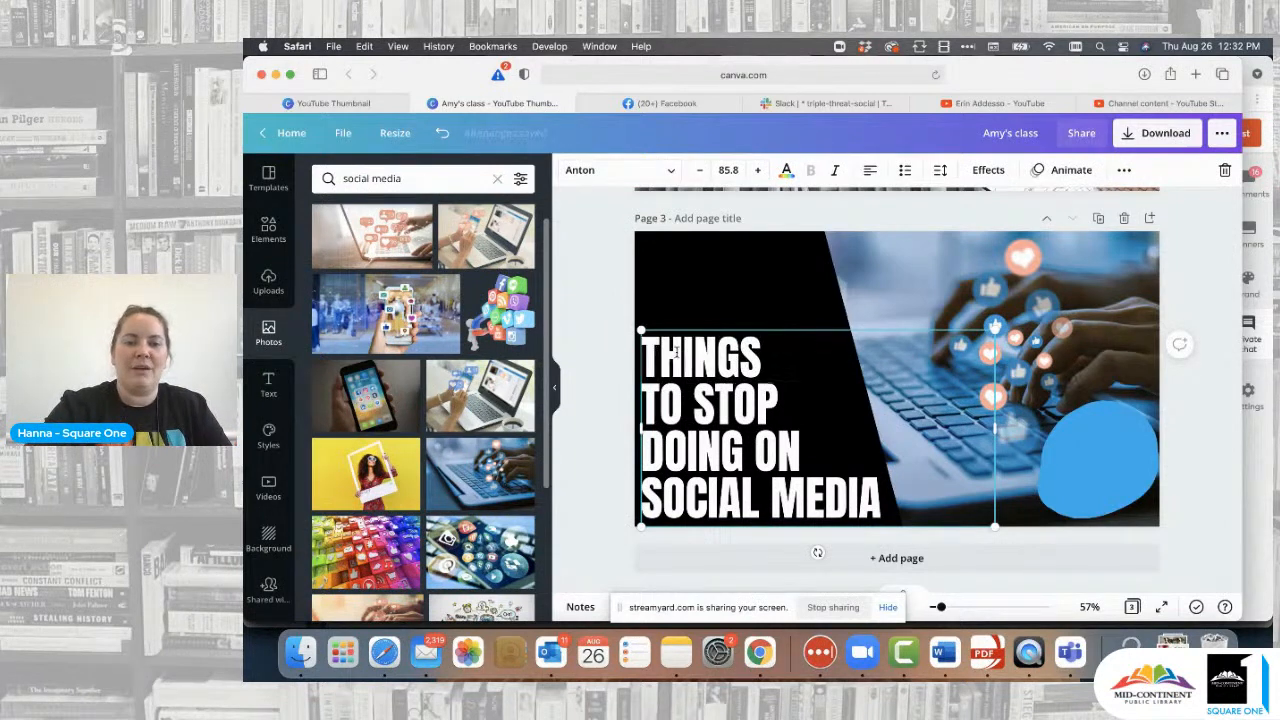
{"action": "left_click", "coordinate": [613, 349]}
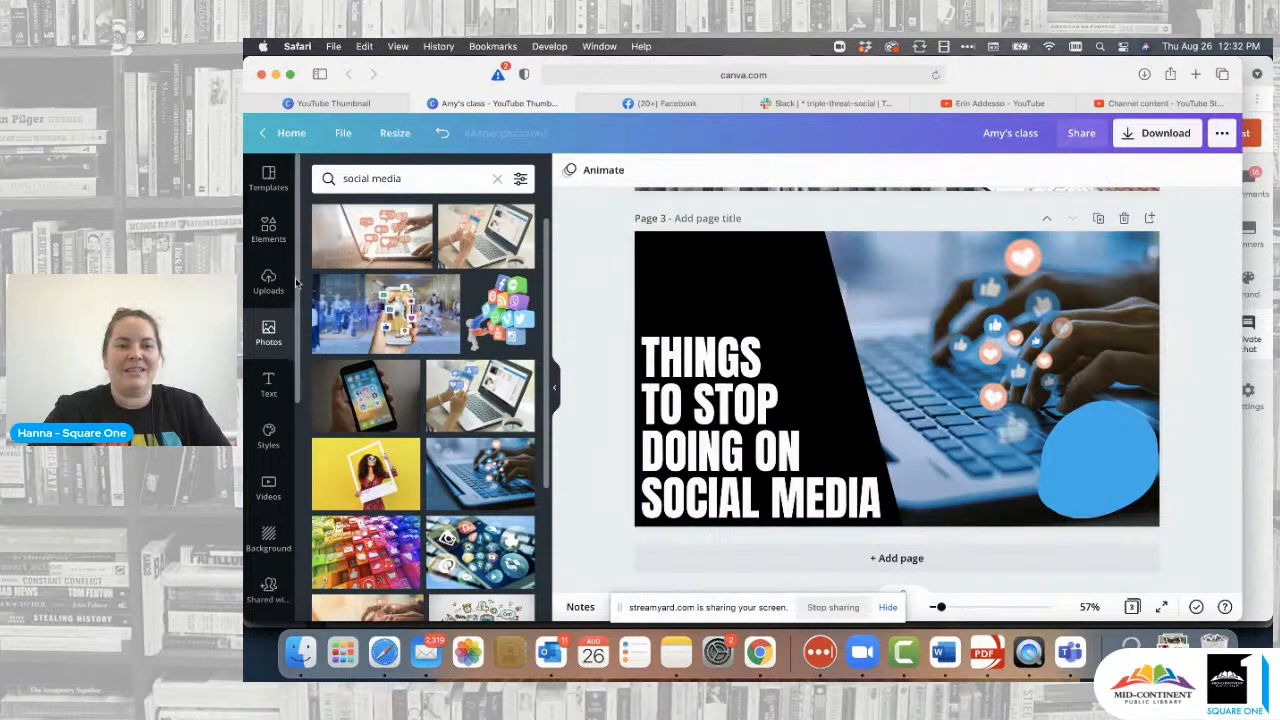
- Search Elements graphics for '3' and add the dark red-edged 3 sticker to the page
{"action": "left_click", "coordinate": [268, 228]}
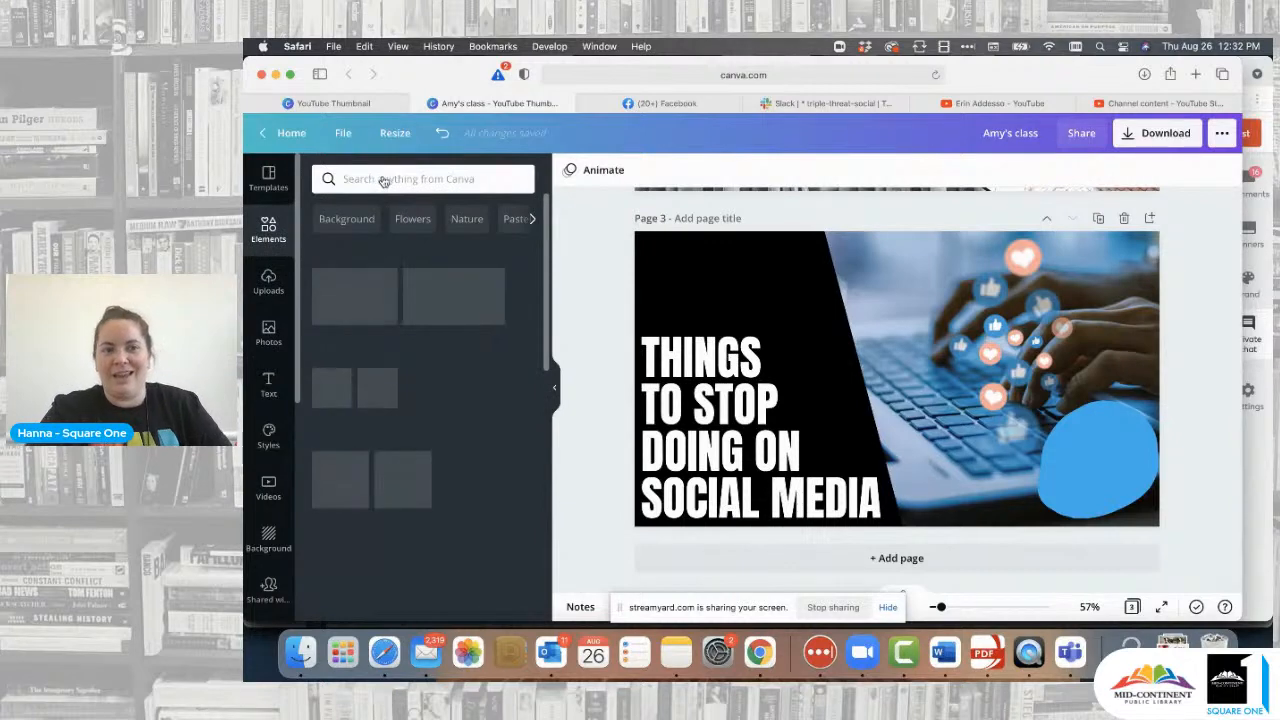
{"action": "left_click", "coordinate": [381, 179]}
{"action": "type", "text": "3"}
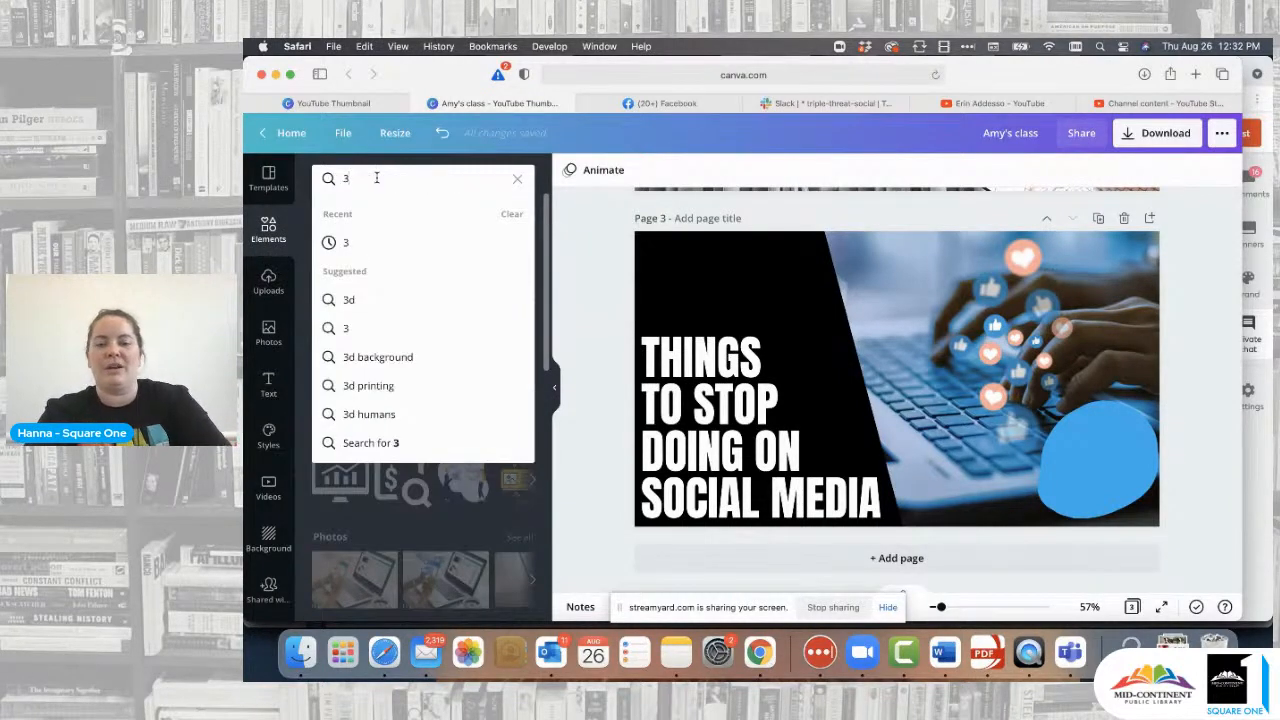
{"action": "key", "text": "Return"}
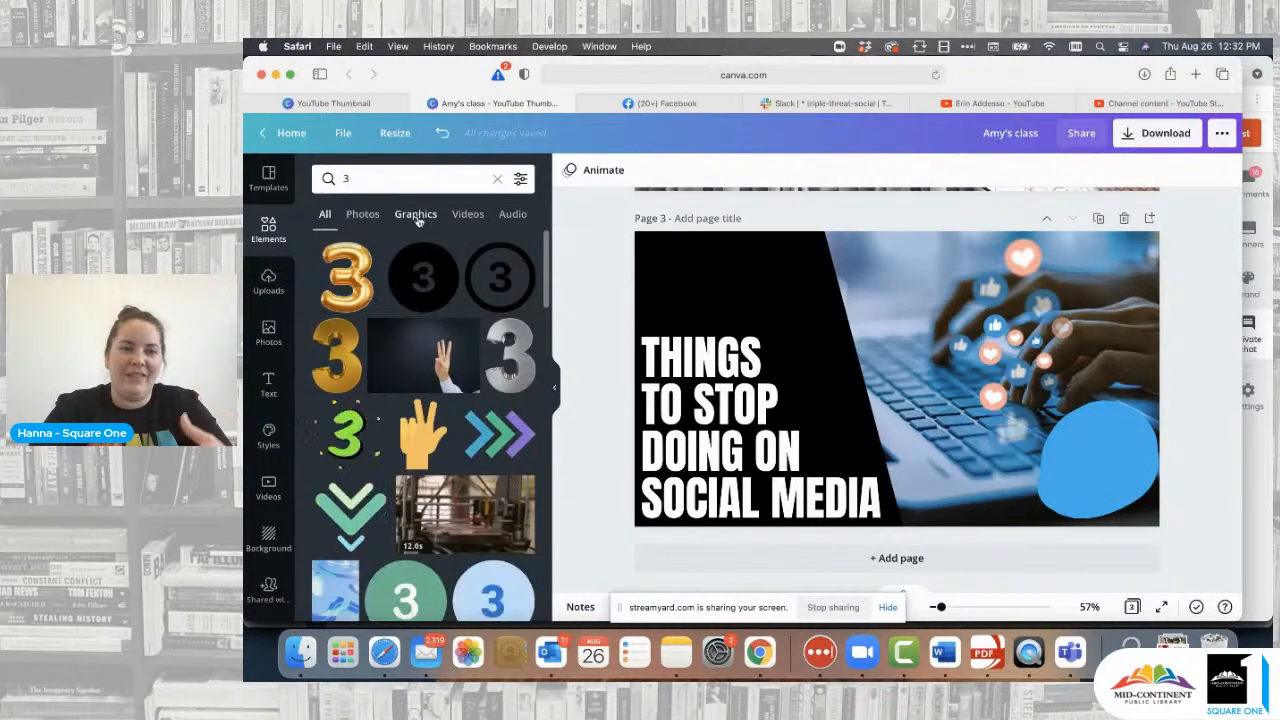
{"action": "left_click", "coordinate": [430, 219]}
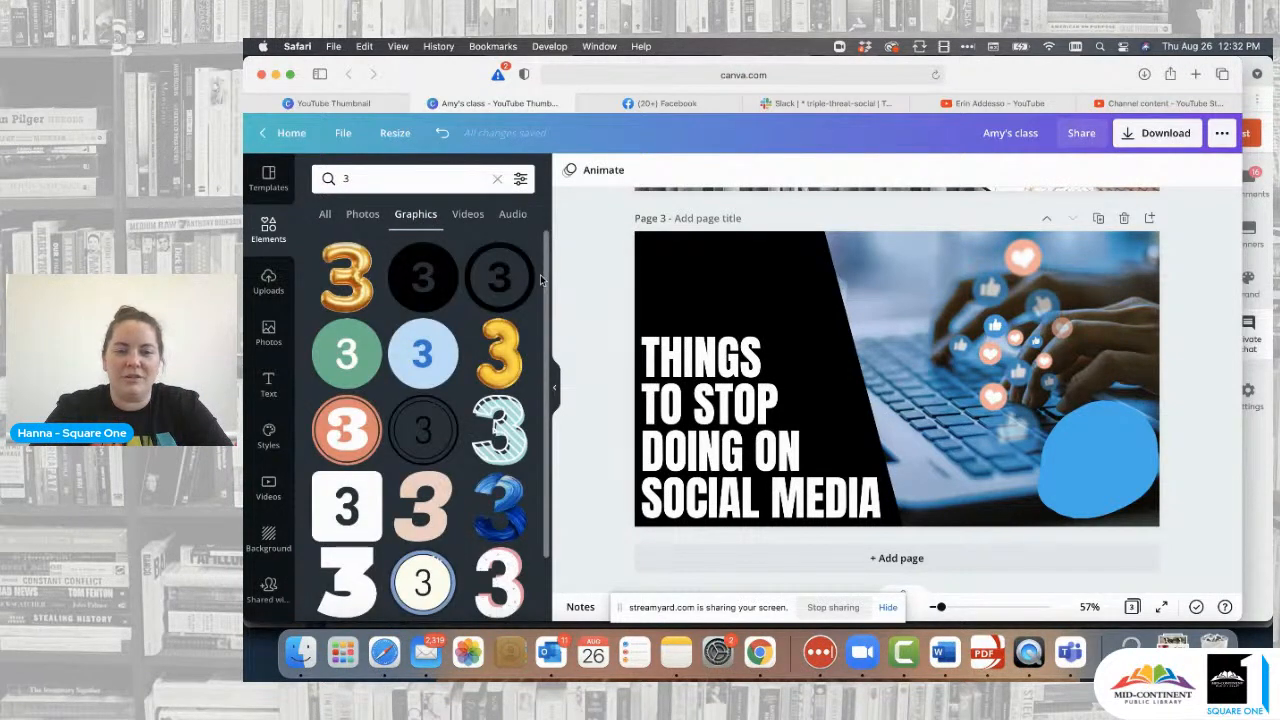
{"action": "scroll", "coordinate": [446, 349], "scroll_direction": "down", "scroll_amount": 5}
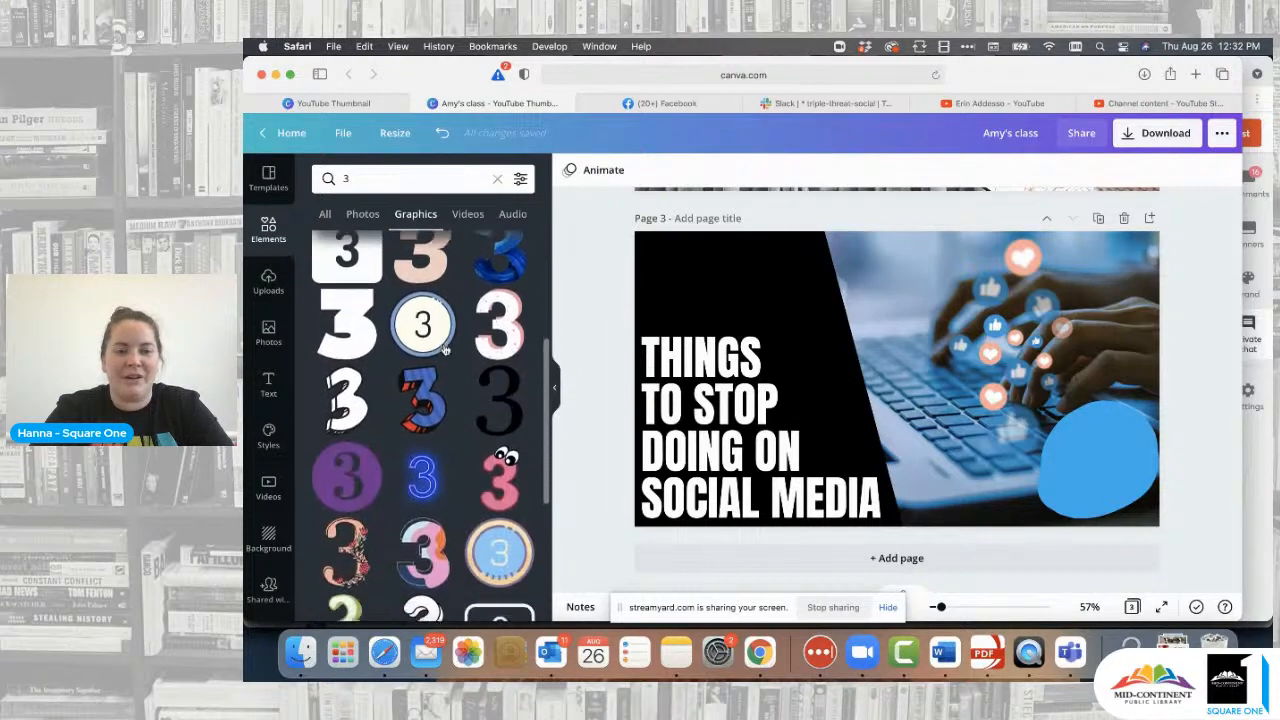
{"action": "scroll", "coordinate": [446, 349], "scroll_direction": "down", "scroll_amount": 2}
{"action": "scroll", "coordinate": [446, 349], "scroll_direction": "down", "scroll_amount": 3}
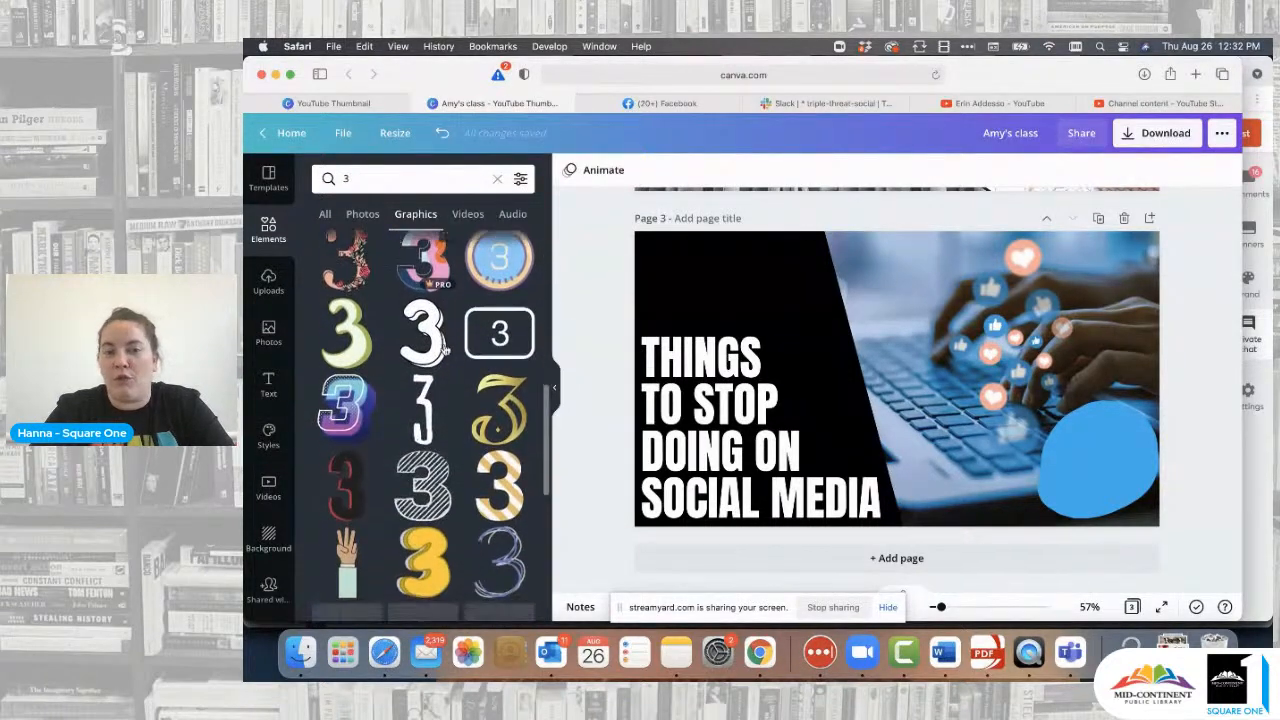
{"action": "scroll", "coordinate": [446, 349], "scroll_direction": "up", "scroll_amount": 1}
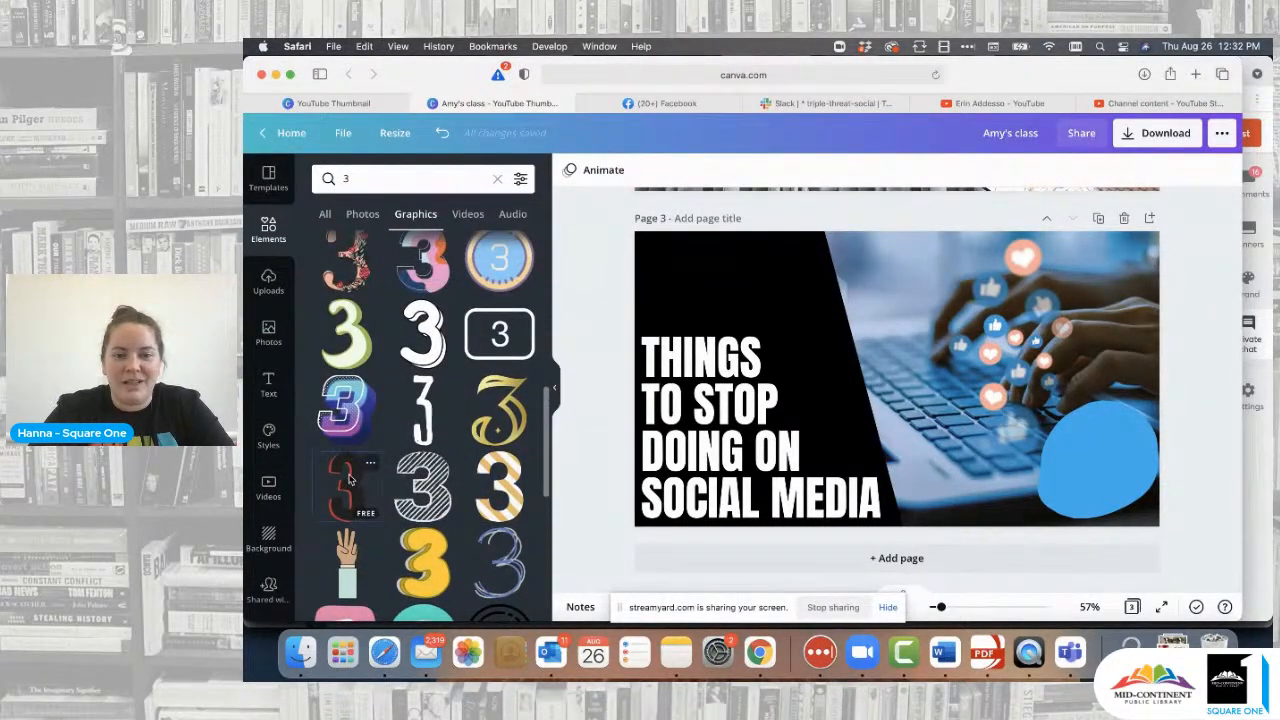
{"action": "left_click", "coordinate": [345, 483]}
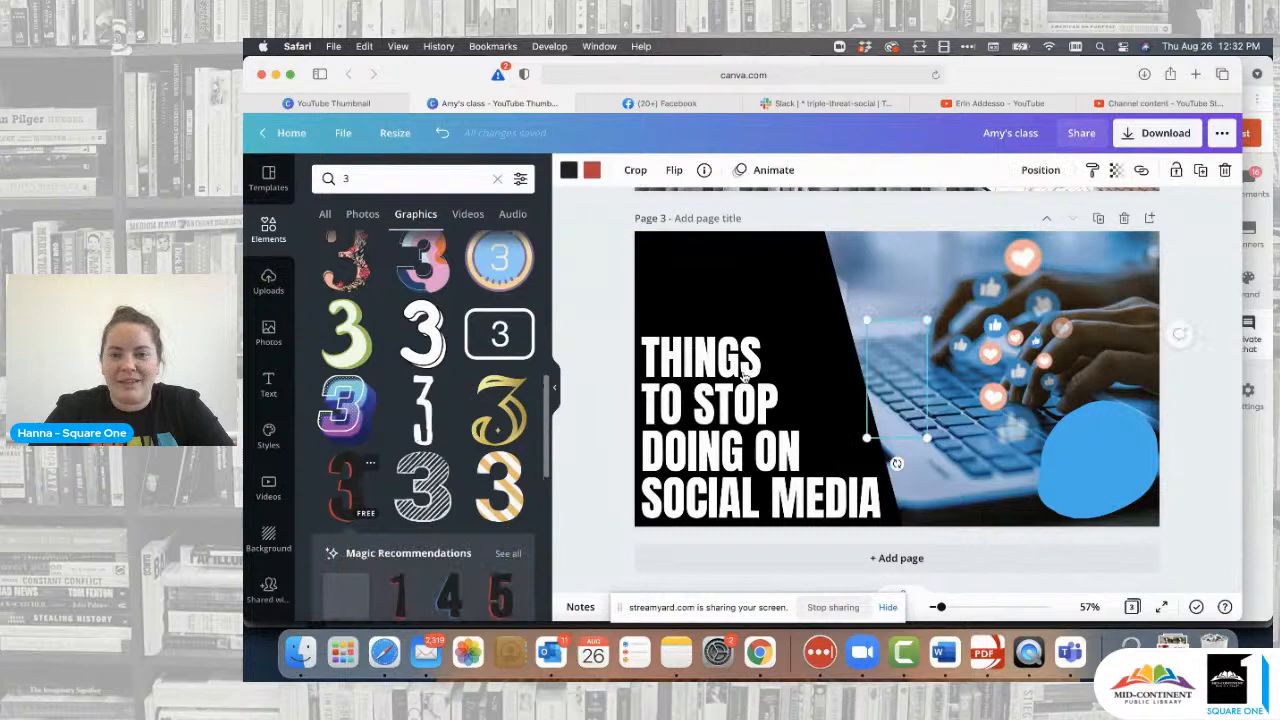
- Recolour the 3 sticker blue and white, place it above THINGS, then delete it
{"action": "left_click", "coordinate": [569, 172]}
{"action": "left_click", "coordinate": [404, 247]}
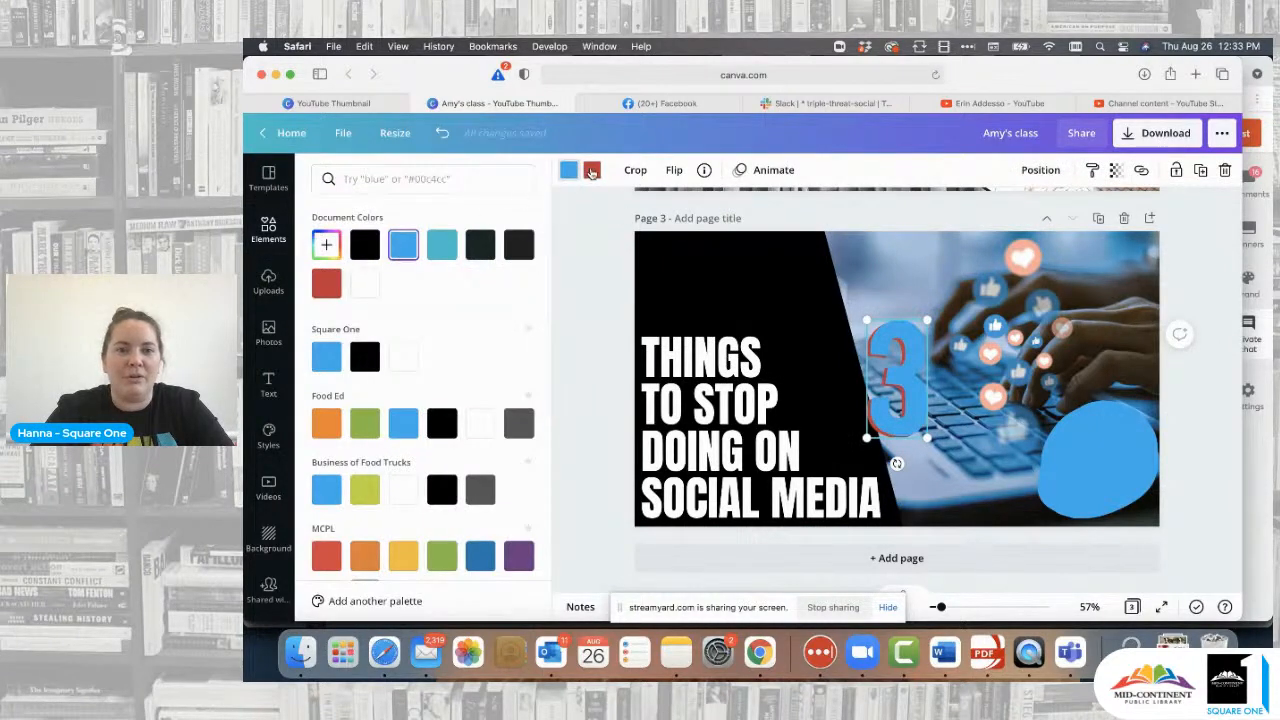
{"action": "left_click", "coordinate": [592, 170]}
{"action": "left_click", "coordinate": [365, 284]}
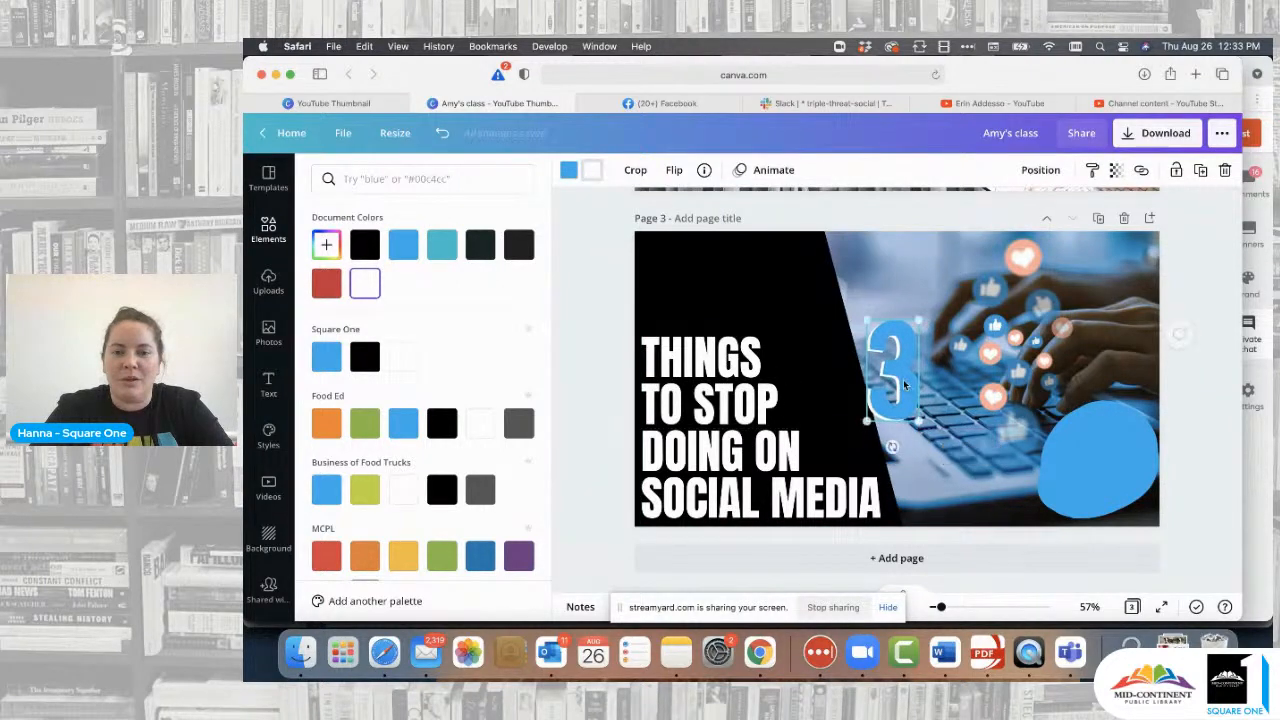
{"action": "left_click_drag", "start_coordinate": [894, 378], "coordinate": [697, 282]}
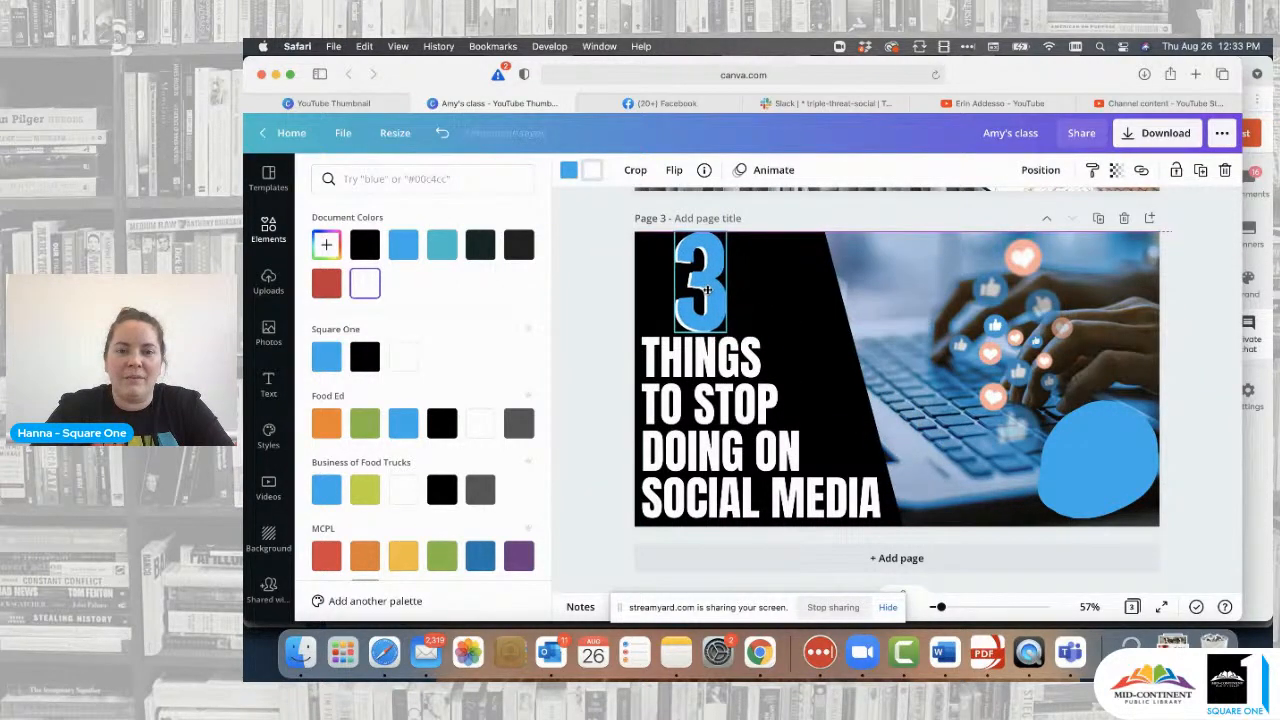
{"action": "left_click_drag", "start_coordinate": [727, 232], "coordinate": [699, 279]}
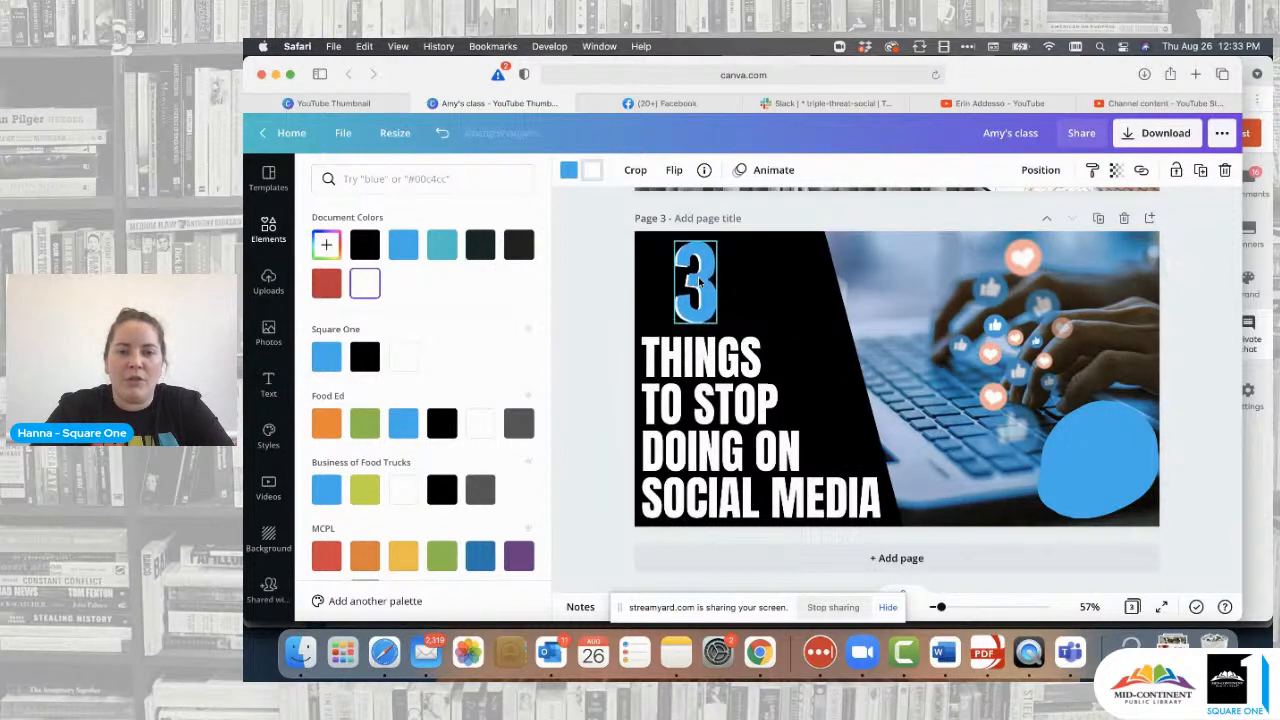
{"action": "left_click", "coordinate": [605, 310]}
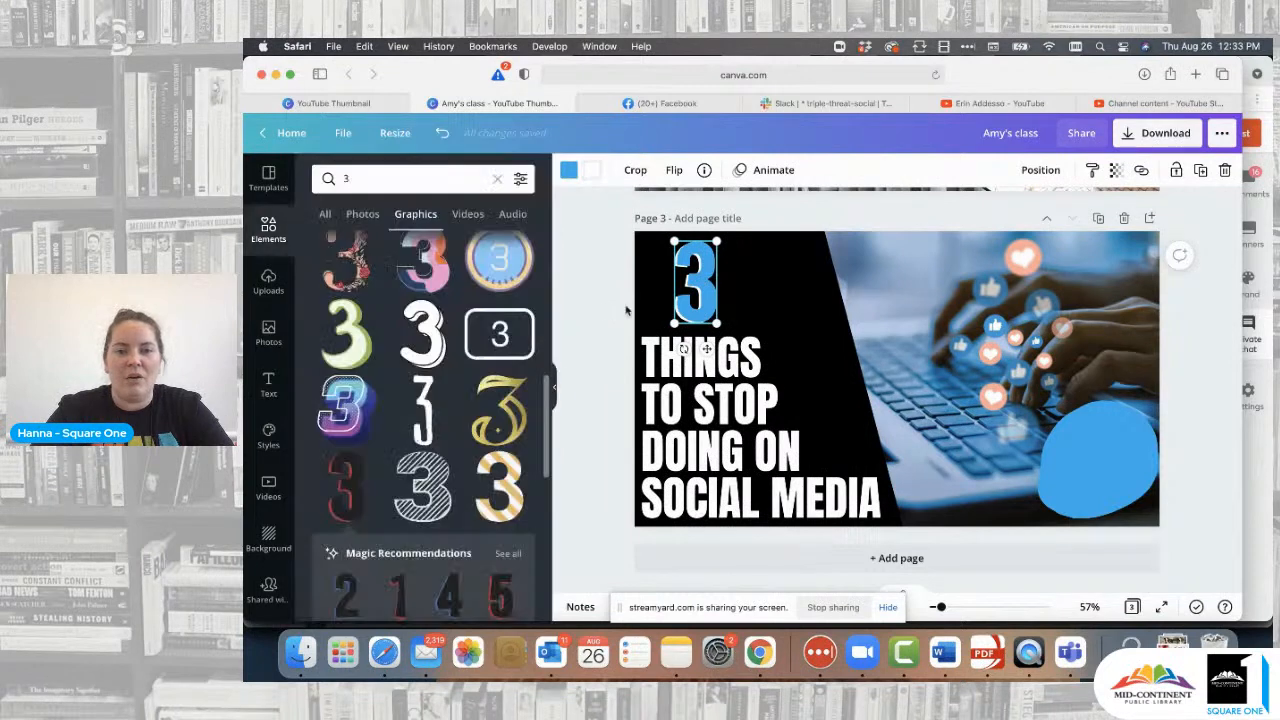
{"action": "left_click", "coordinate": [609, 325]}
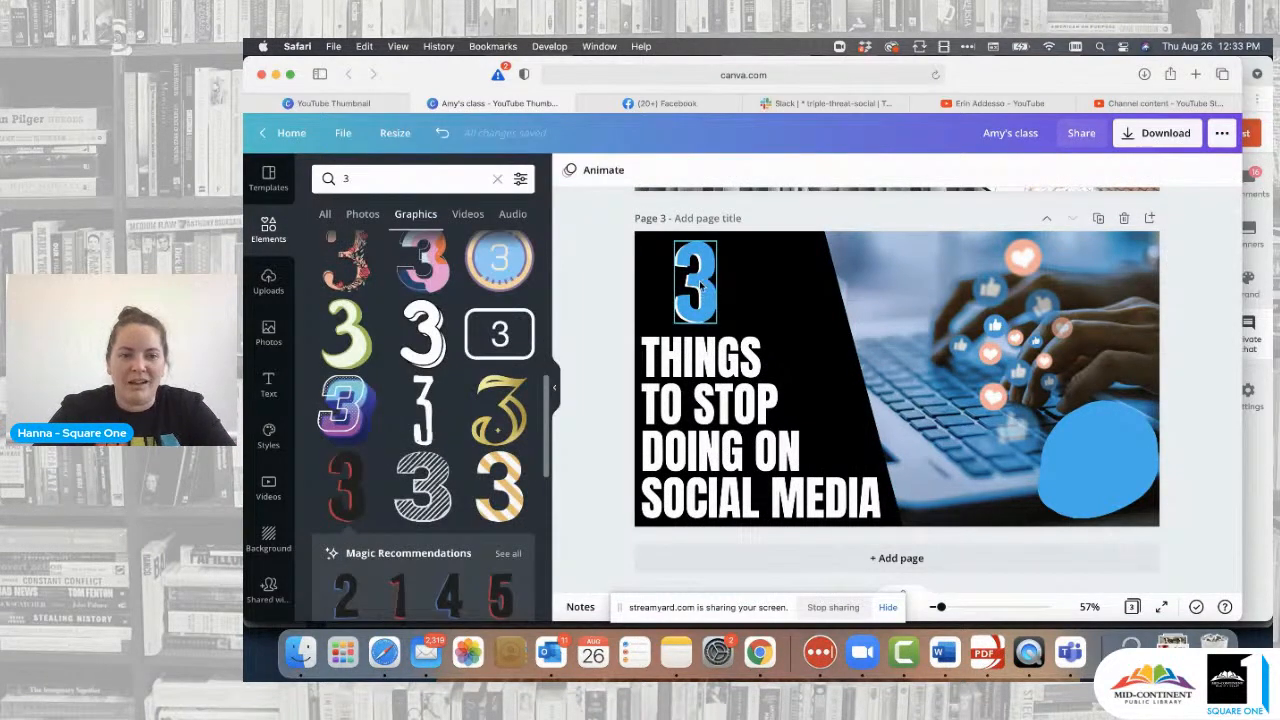
{"action": "left_click", "coordinate": [700, 285]}
{"action": "key", "text": "BackSpace"}
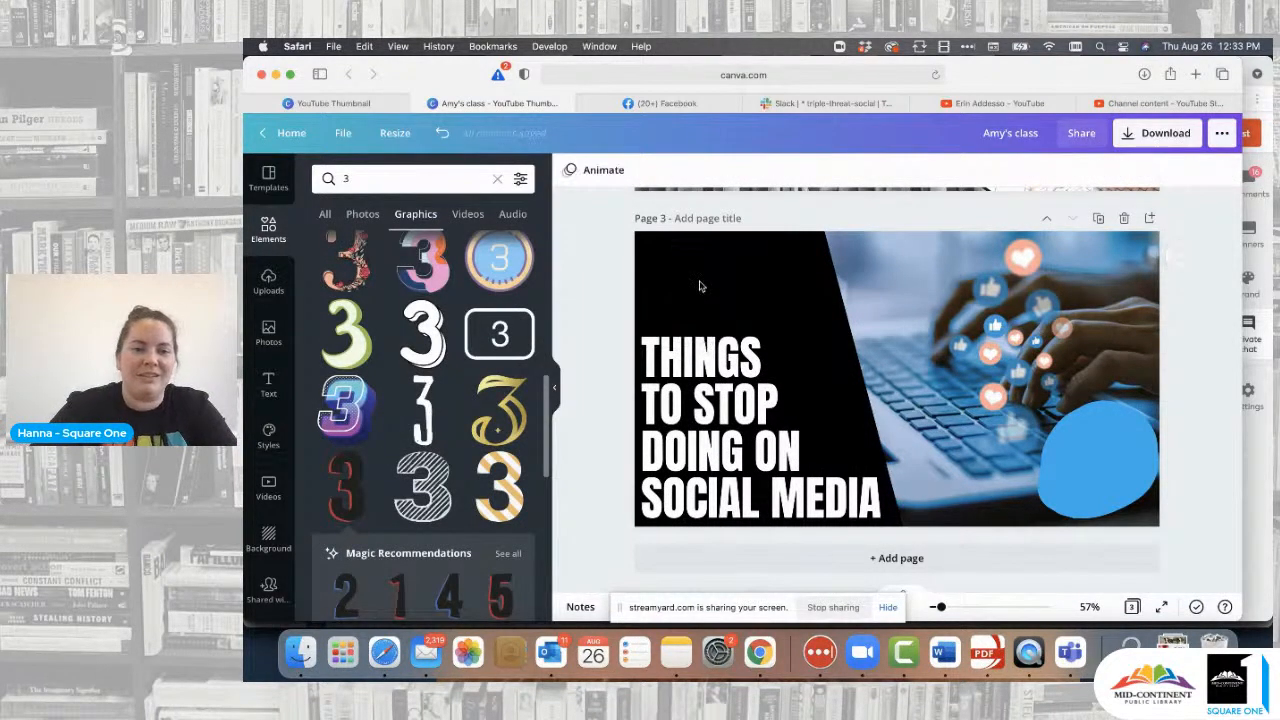
- Add the striped 3 graphic to the page and nudge it up and right
{"action": "scroll", "coordinate": [477, 401], "scroll_direction": "up", "scroll_amount": 2}
{"action": "scroll", "coordinate": [477, 401], "scroll_direction": "up", "scroll_amount": 4}
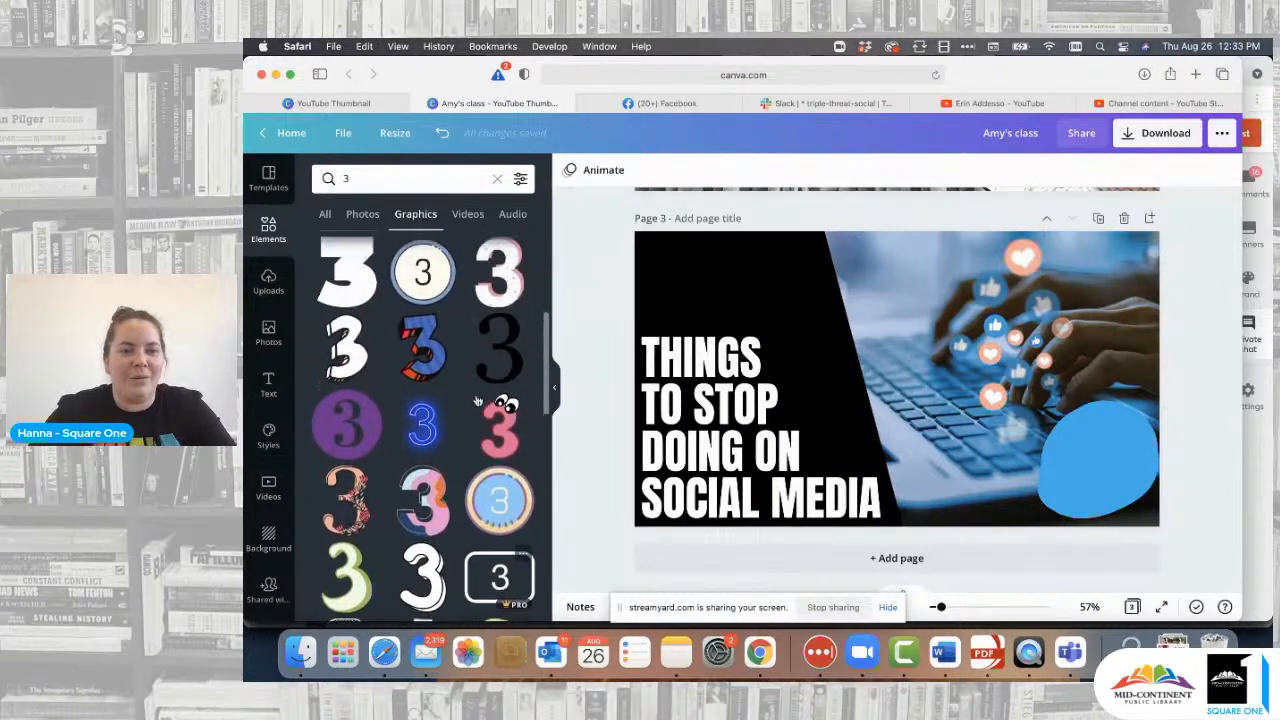
{"action": "left_click", "coordinate": [445, 377]}
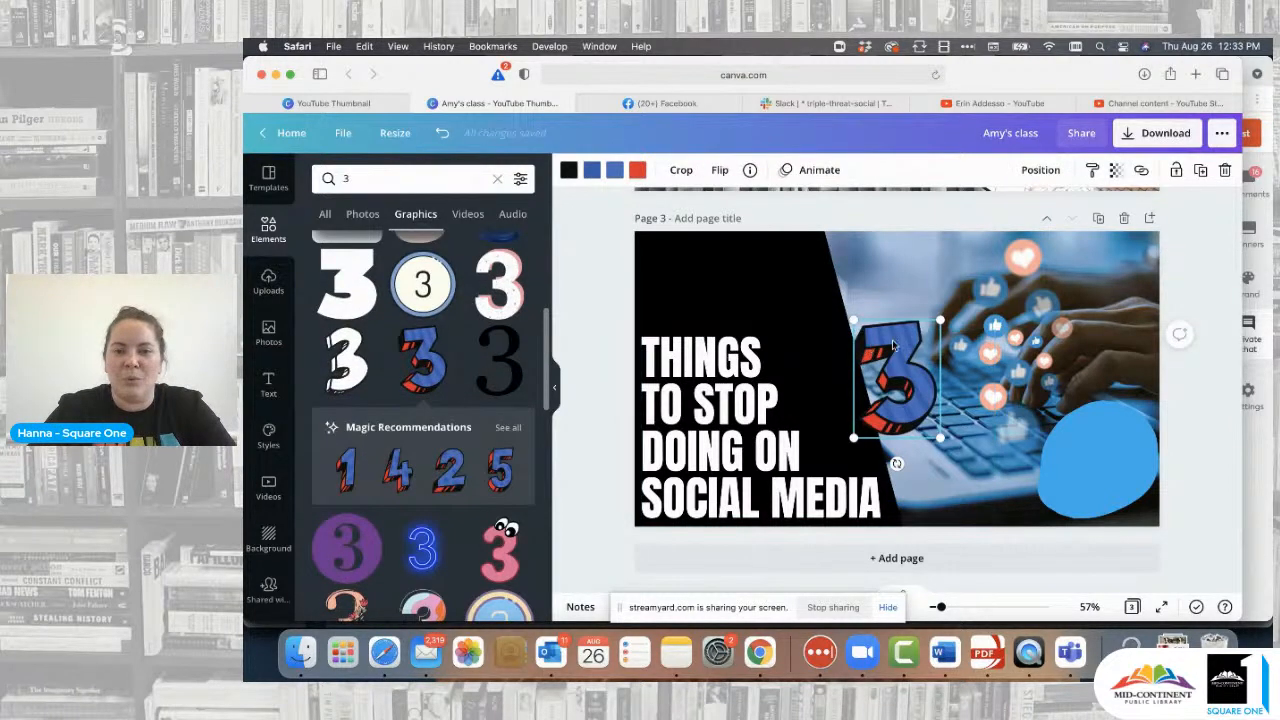
{"action": "left_click_drag", "start_coordinate": [903, 333], "coordinate": [918, 325]}
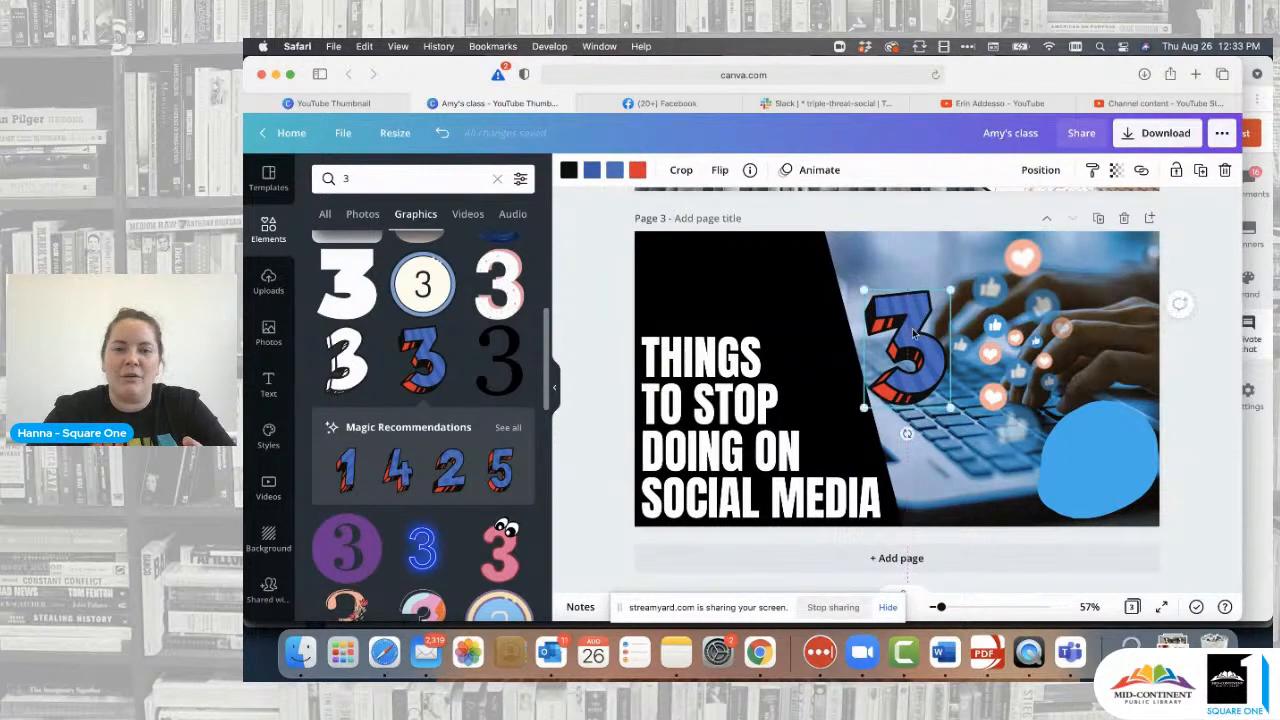
- Recolour the 3 graphic light blue with white stripes and a white outline
{"action": "left_click", "coordinate": [614, 170]}
{"action": "left_click", "coordinate": [403, 245]}
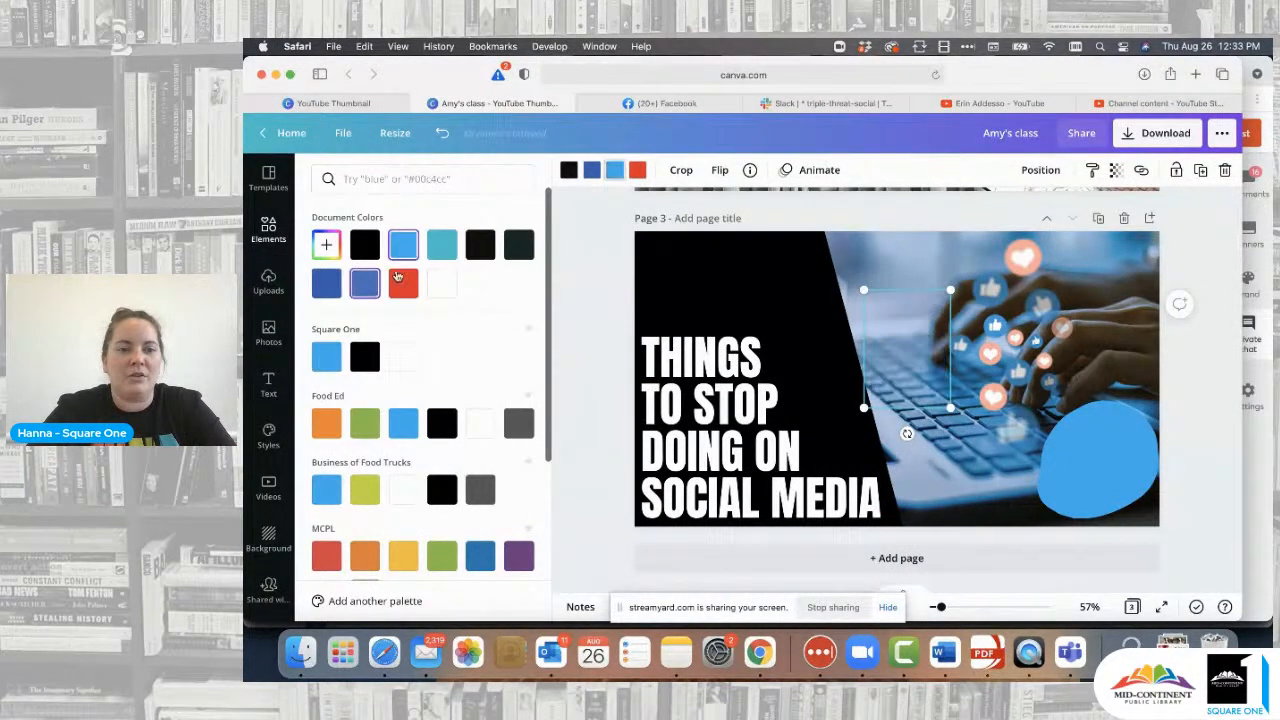
{"action": "left_click", "coordinate": [591, 171]}
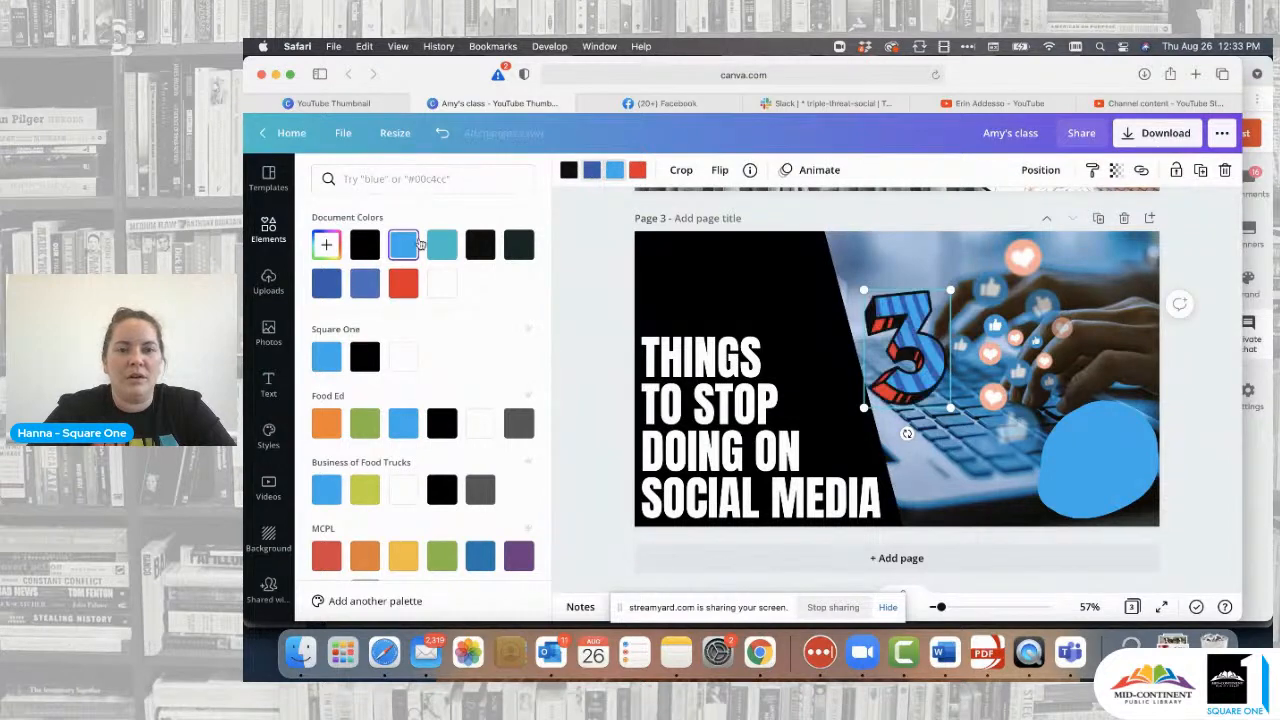
{"action": "left_click", "coordinate": [638, 171]}
{"action": "left_click", "coordinate": [441, 284]}
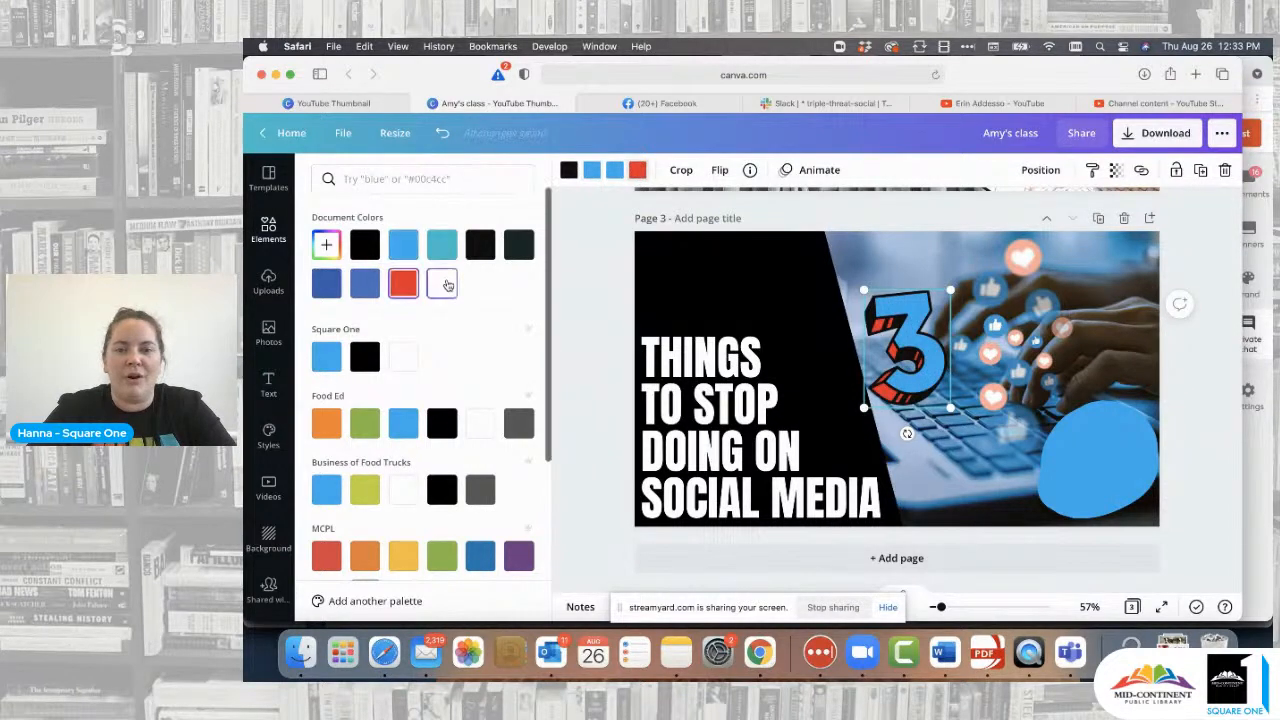
{"action": "left_click", "coordinate": [570, 176]}
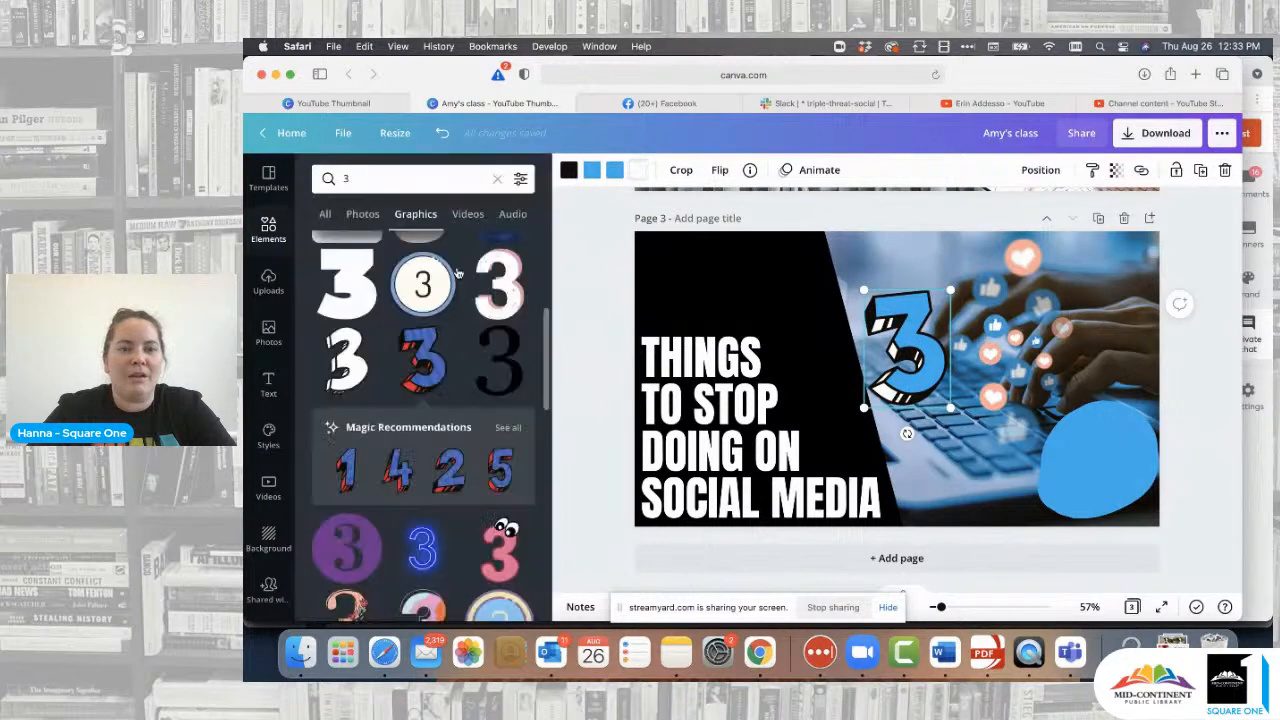
{"action": "left_click", "coordinate": [571, 173]}
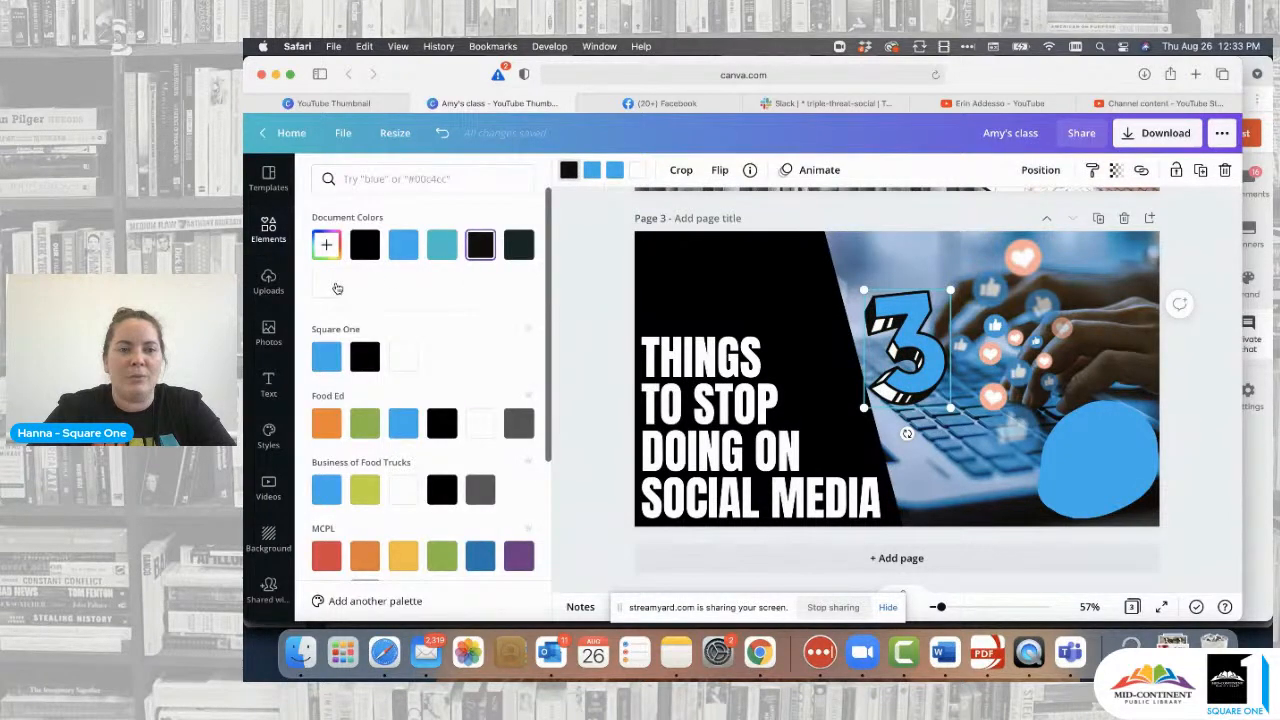
{"action": "left_click", "coordinate": [327, 285]}
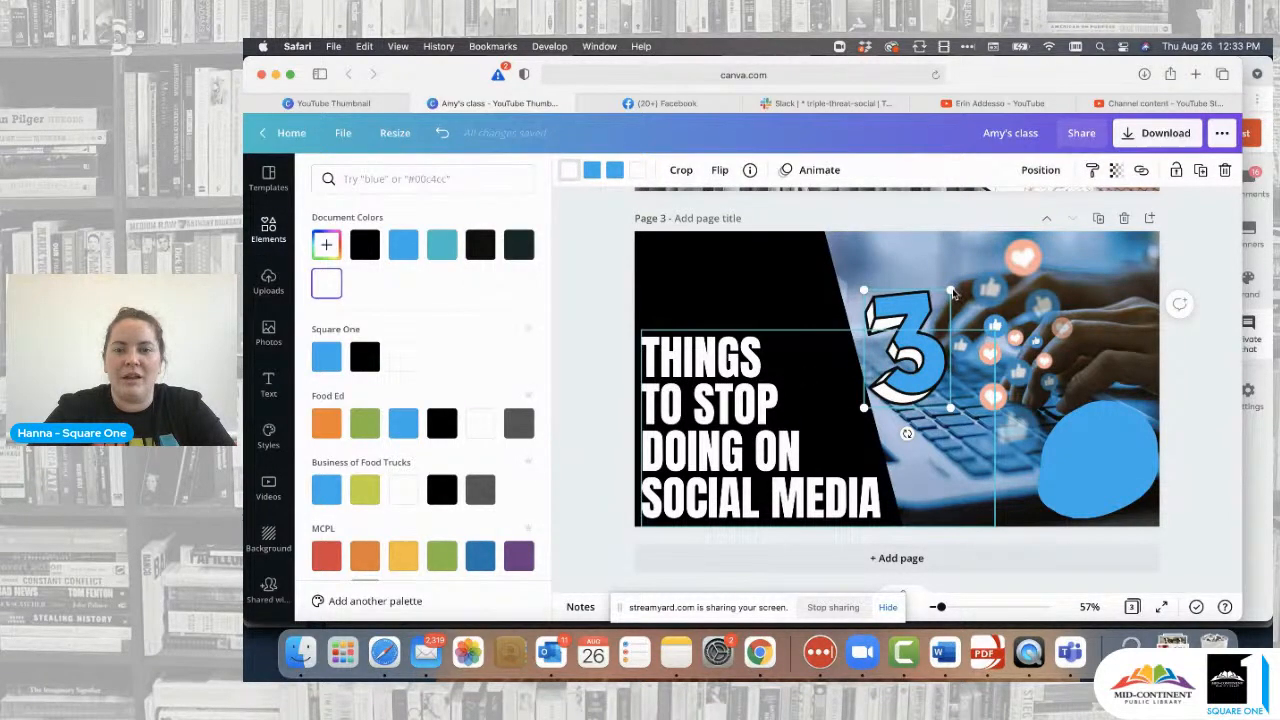
- Shrink the 3 graphic and place it at the top-left above THINGS
{"action": "left_click_drag", "start_coordinate": [950, 291], "coordinate": [930, 318]}
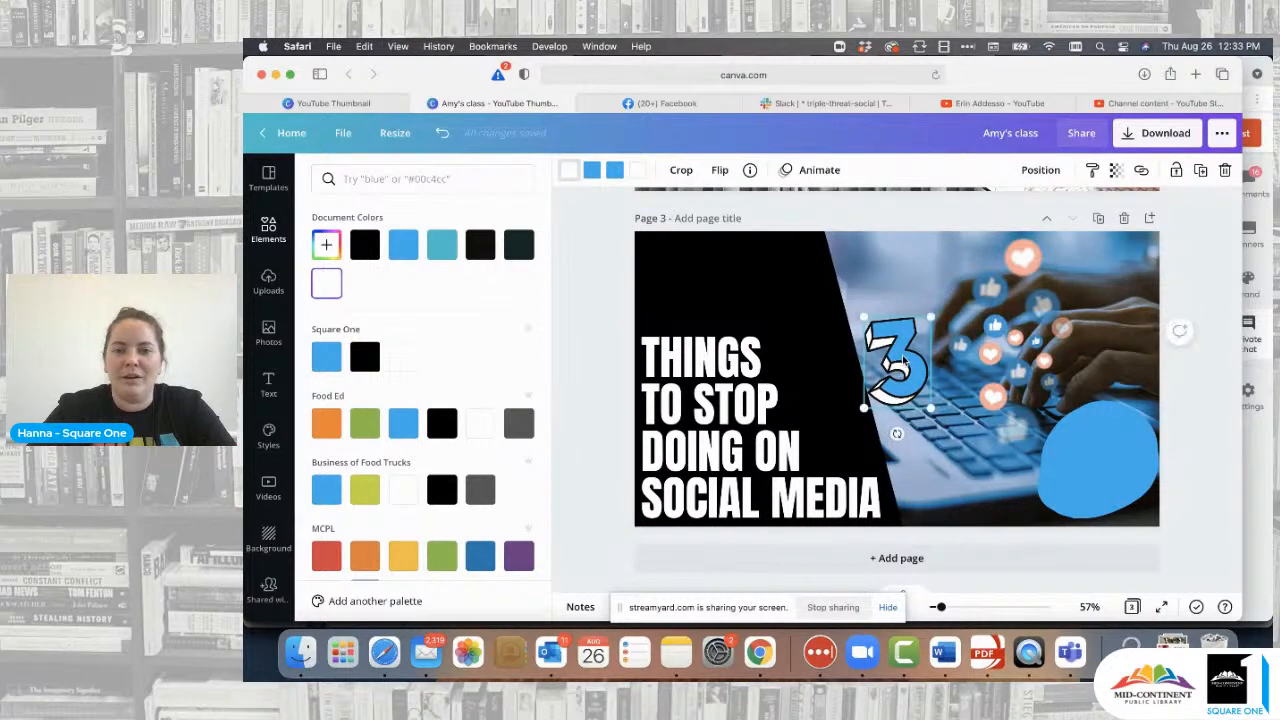
{"action": "left_click_drag", "start_coordinate": [903, 360], "coordinate": [707, 283]}
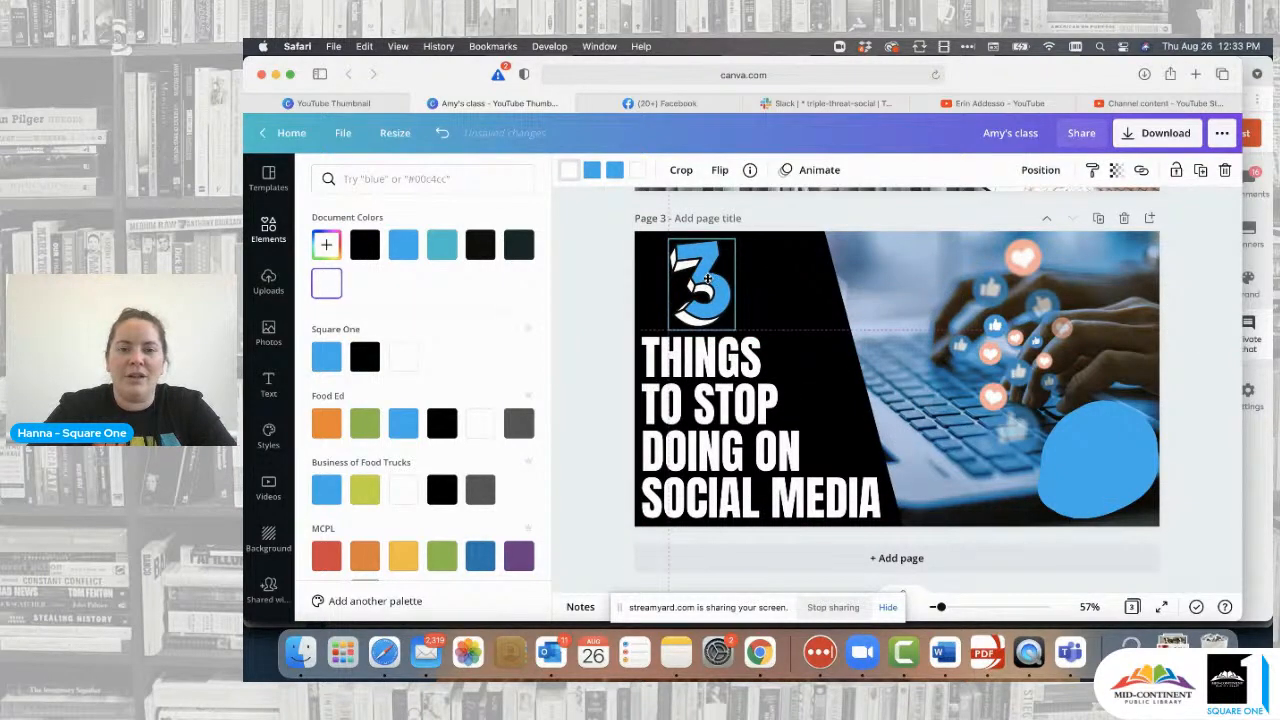
{"action": "left_click", "coordinate": [619, 303]}
{"action": "left_click", "coordinate": [619, 302]}
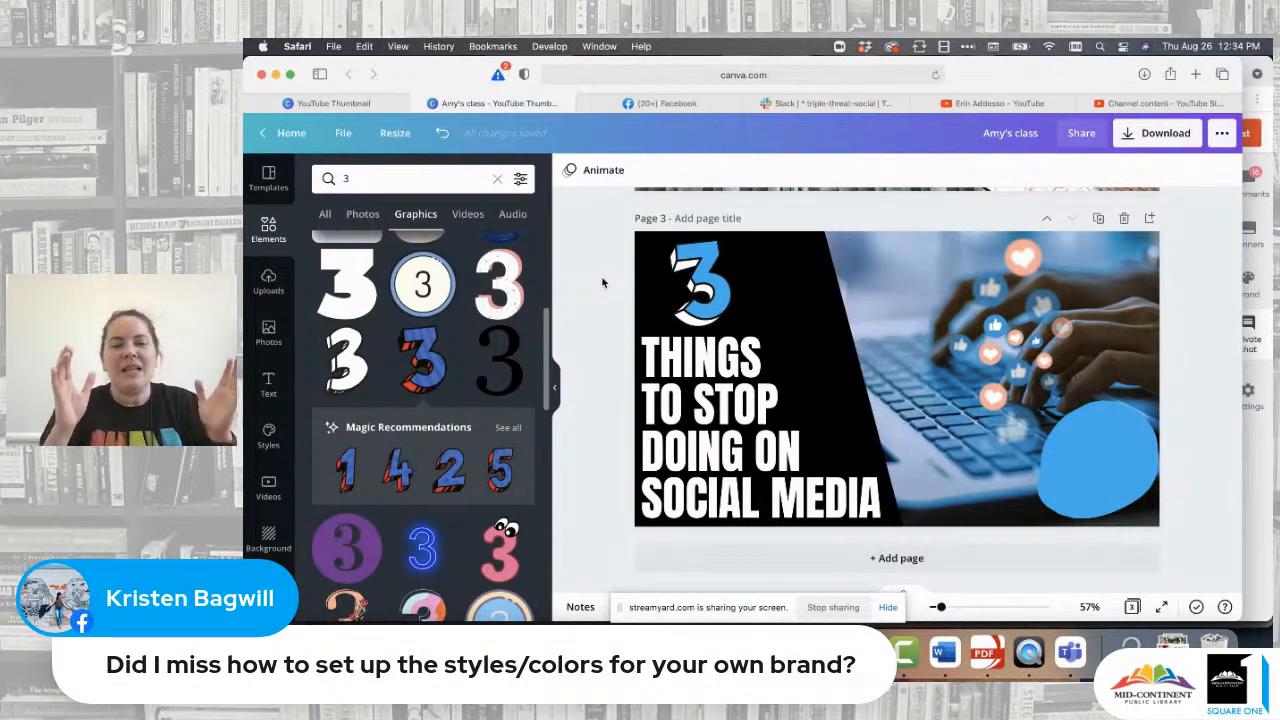
{"action": "scroll", "coordinate": [283, 443], "scroll_direction": "down", "scroll_amount": 1}
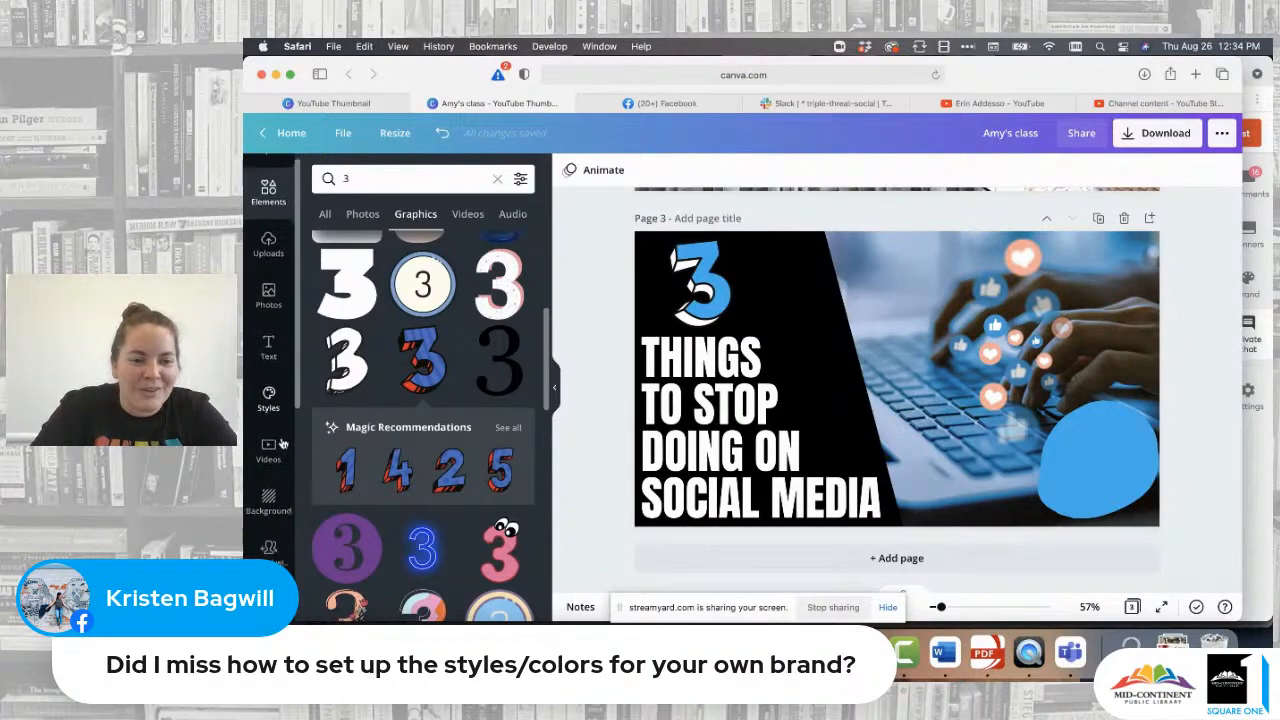
{"action": "scroll", "coordinate": [283, 443], "scroll_direction": "down", "scroll_amount": 5}
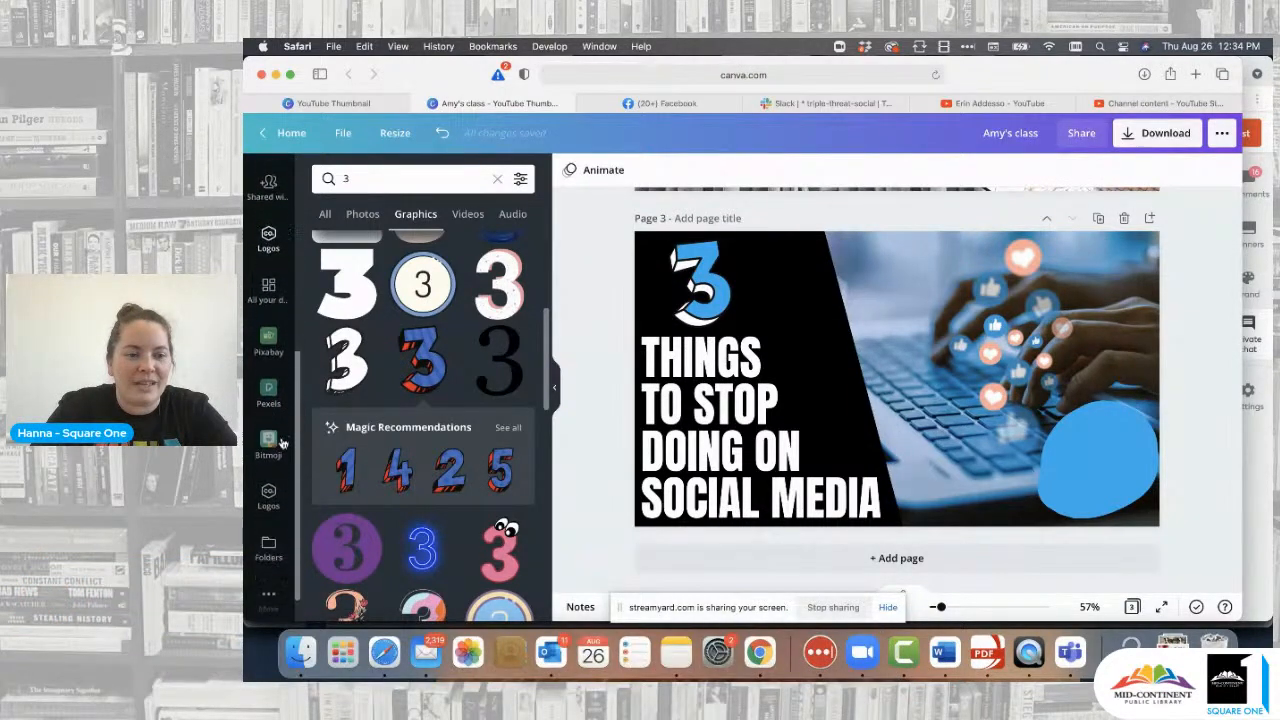
{"action": "left_click", "coordinate": [268, 597]}
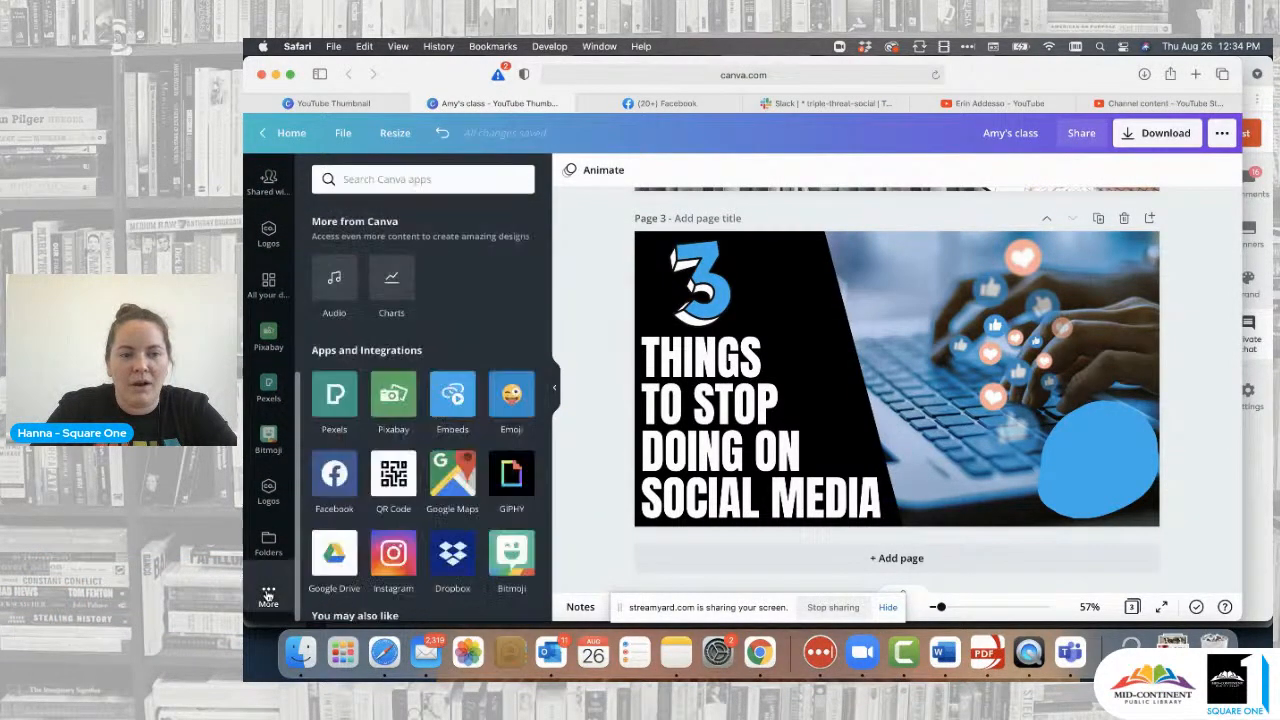
{"action": "scroll", "coordinate": [395, 430], "scroll_direction": "down", "scroll_amount": 1}
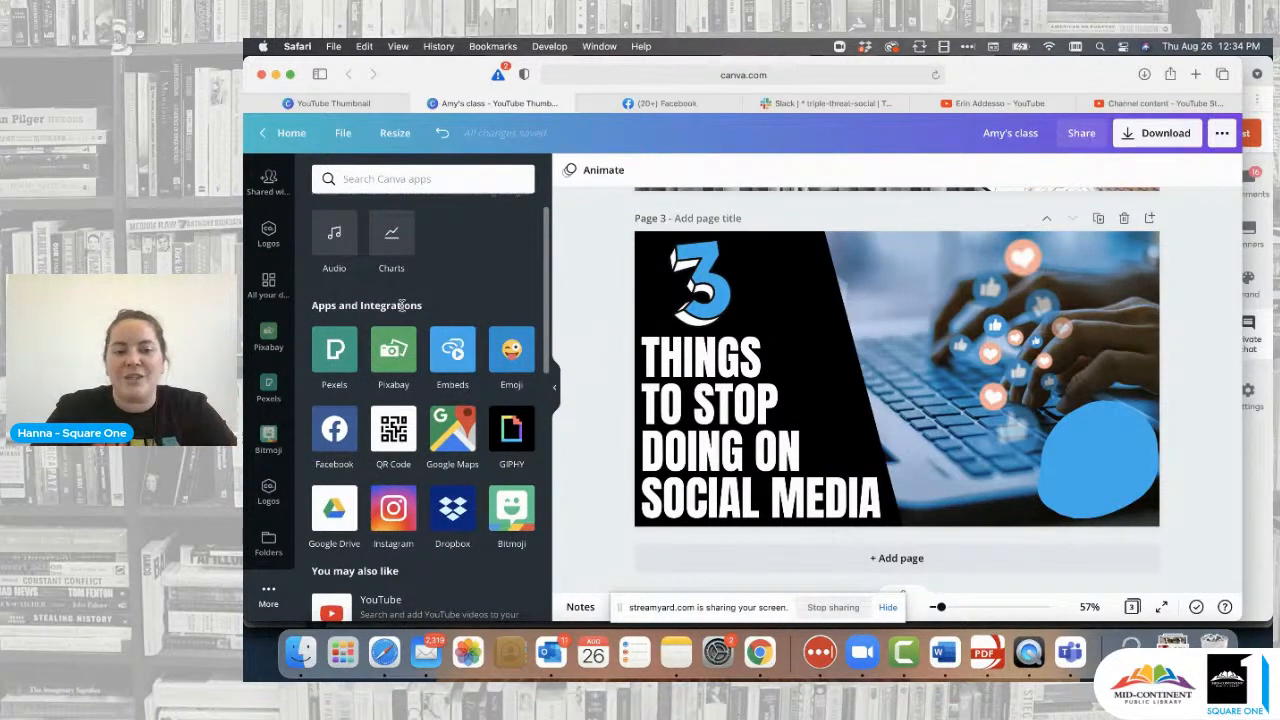
{"action": "left_click", "coordinate": [523, 524]}
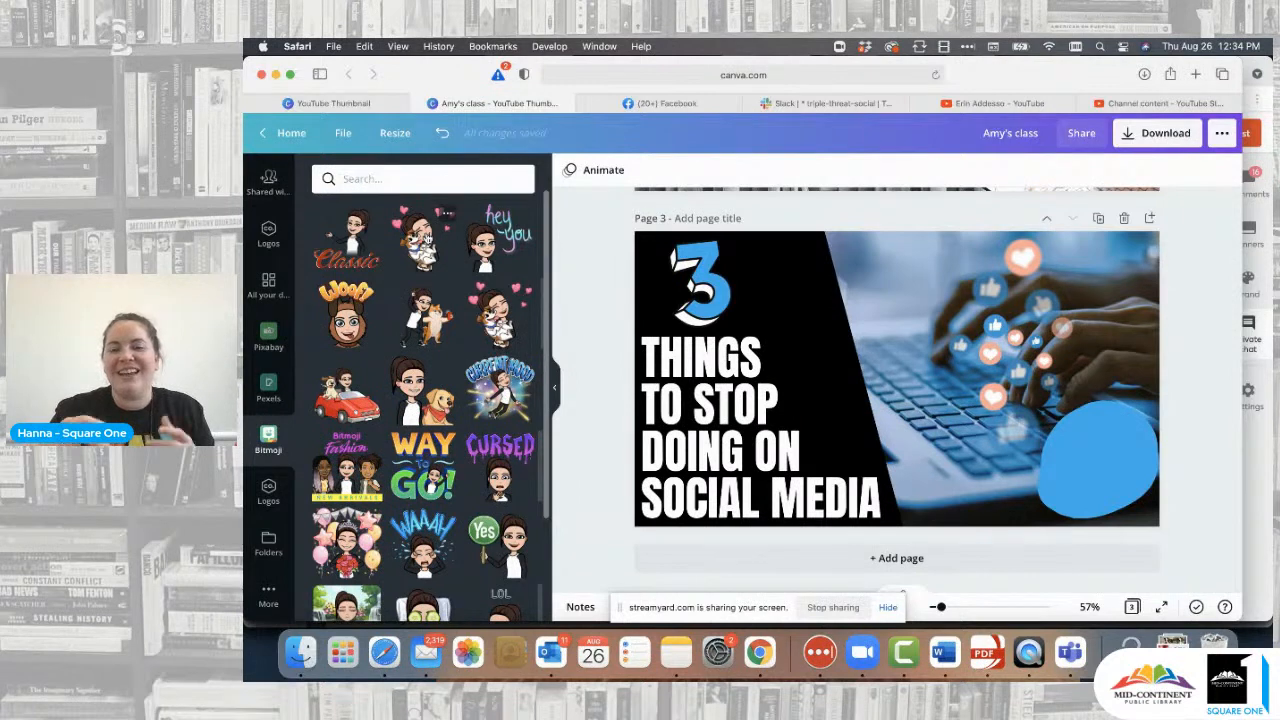
- Search Bitmoji for 'stop', try a STOP sign sticker enlarged at bottom-right, then delete it
{"action": "left_click", "coordinate": [409, 184]}
{"action": "type", "text": "stop"}
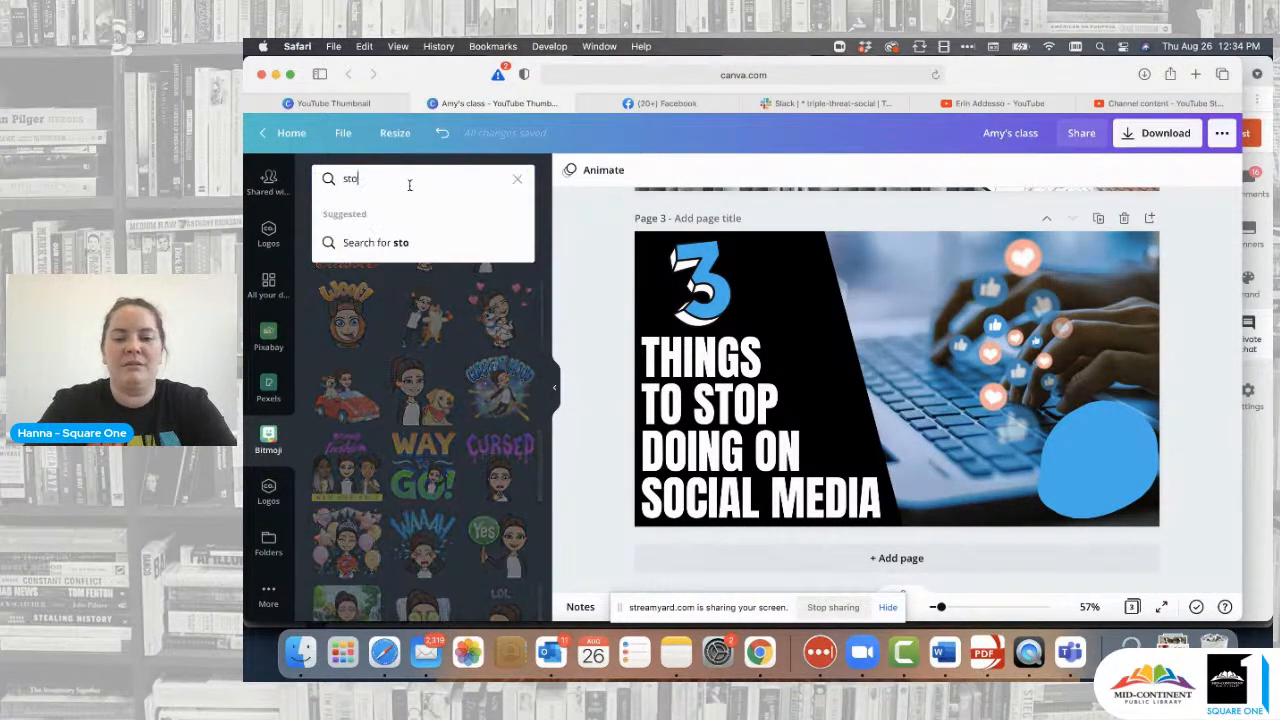
{"action": "key", "text": "Return"}
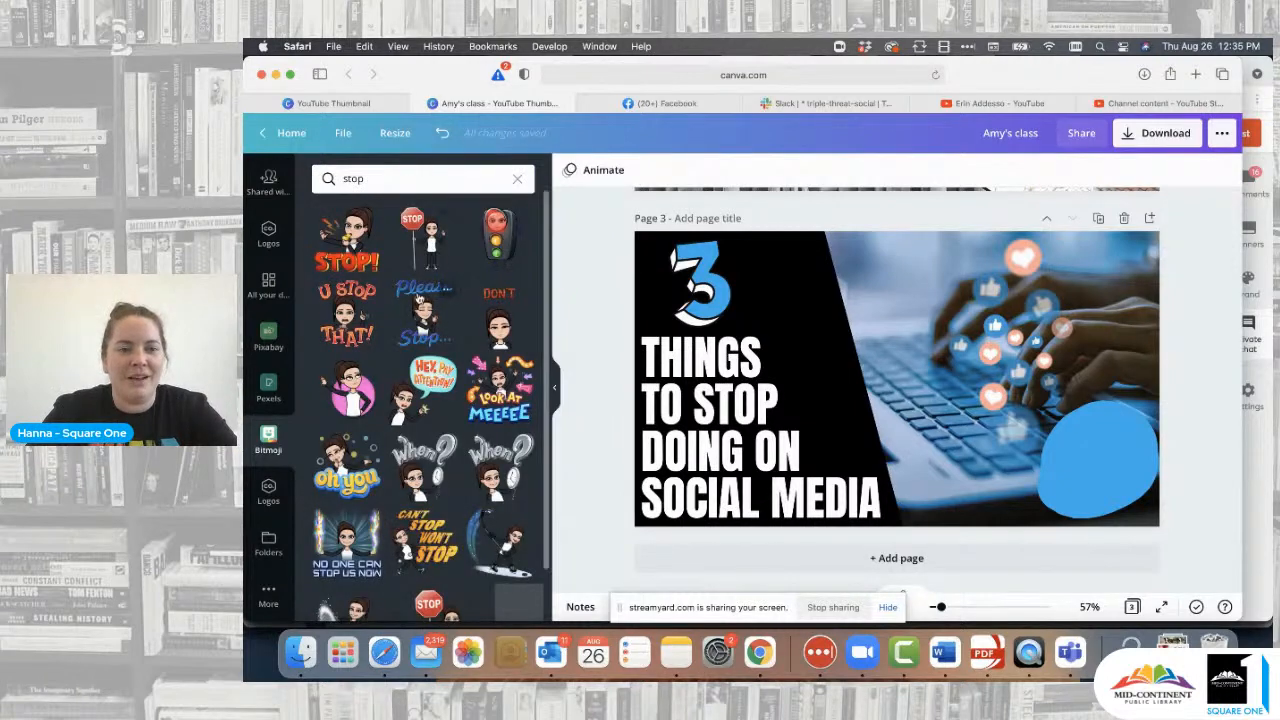
{"action": "left_click", "coordinate": [430, 248]}
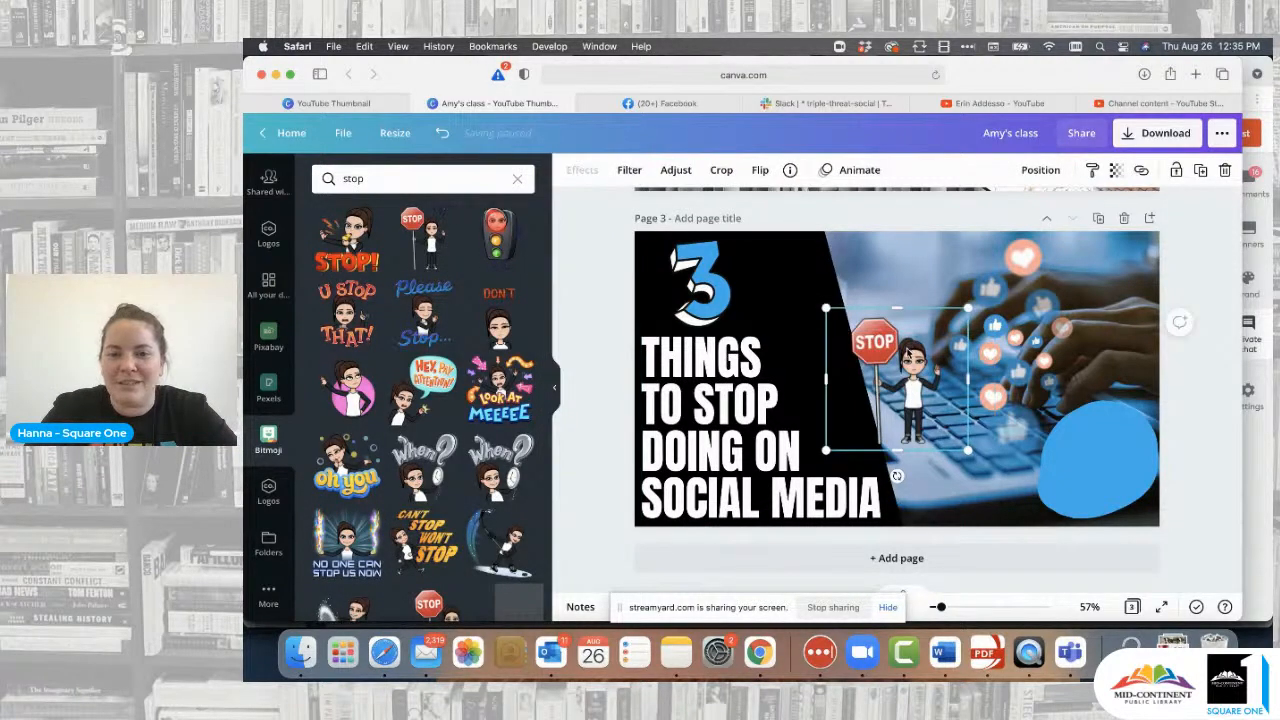
{"action": "left_click_drag", "start_coordinate": [968, 308], "coordinate": [1009, 268]}
{"action": "left_click_drag", "start_coordinate": [953, 369], "coordinate": [1088, 436]}
{"action": "left_click", "coordinate": [1183, 325]}
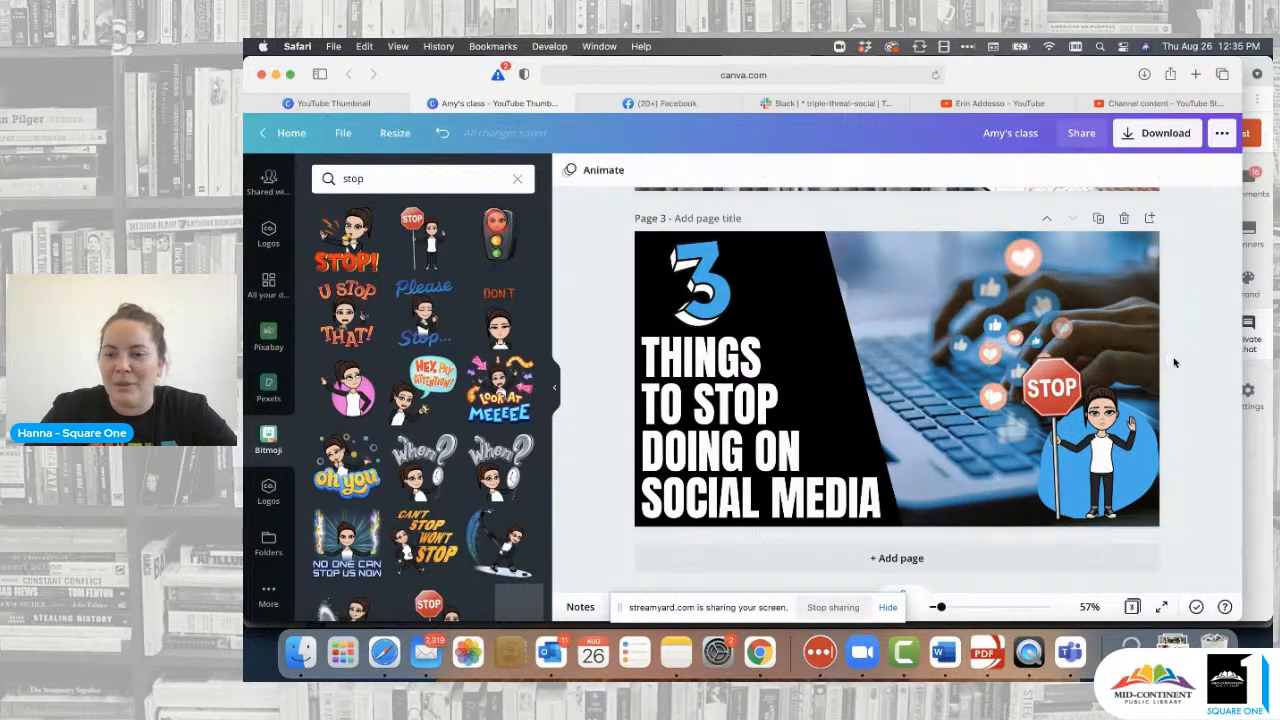
{"action": "left_click", "coordinate": [1108, 438]}
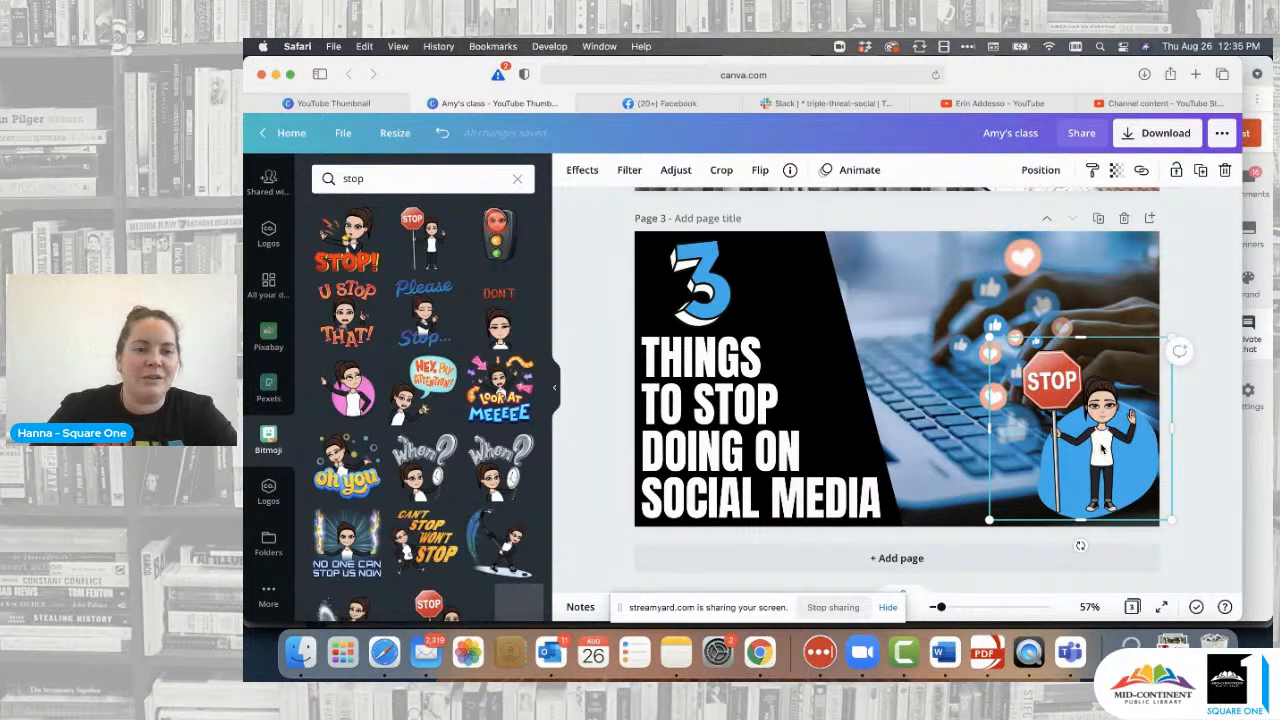
{"action": "key", "text": "Delete"}
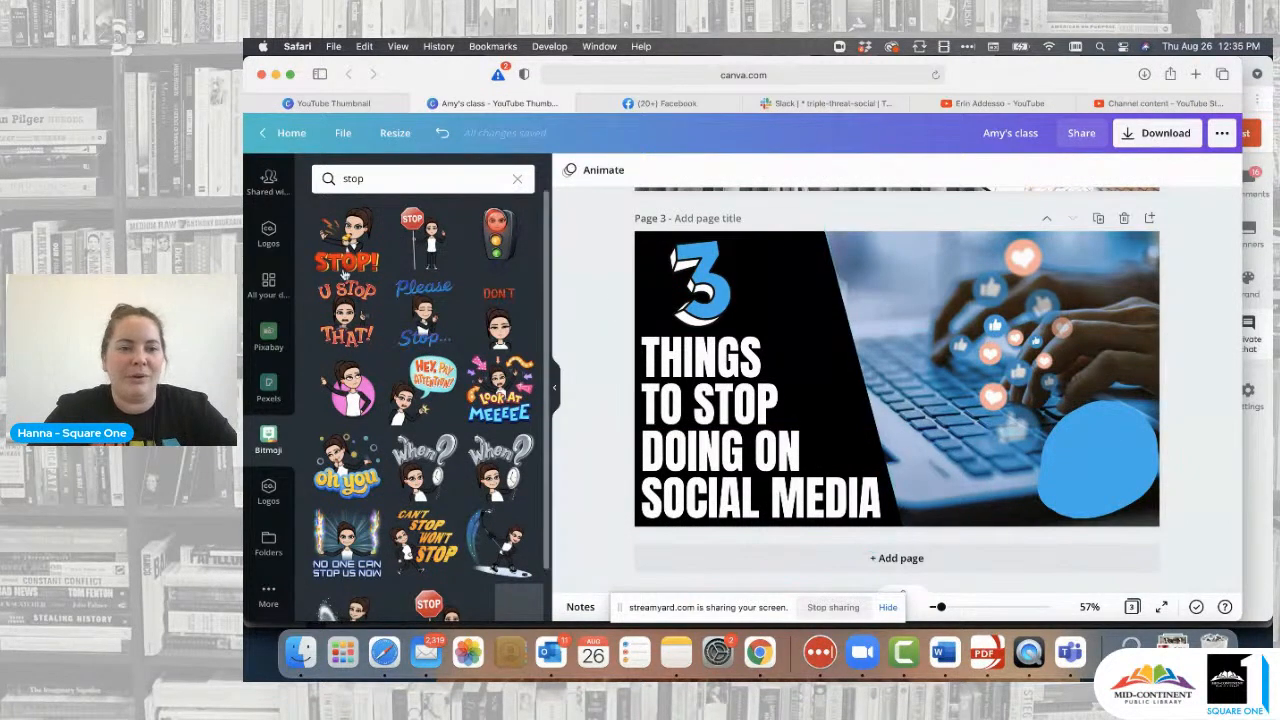
- Place the STOP! Bitmoji at the lower-right corner, keeping its background swatch blue
{"action": "left_click", "coordinate": [350, 245]}
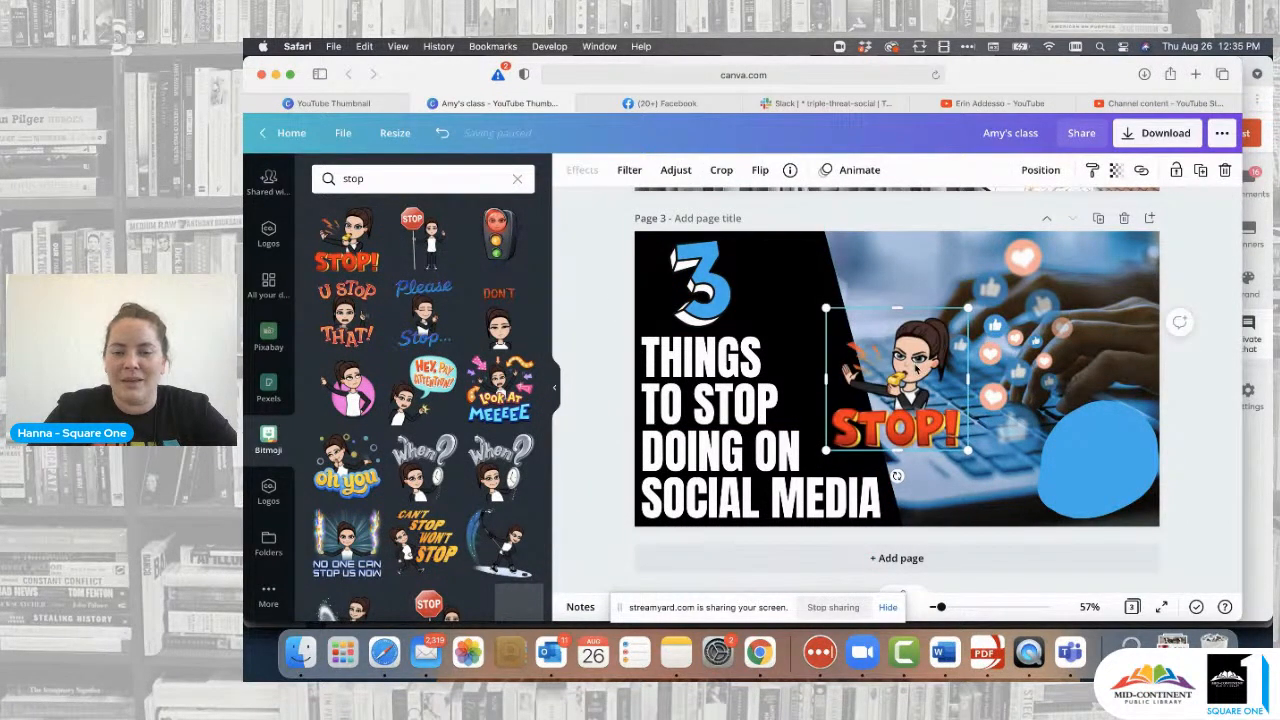
{"action": "left_click_drag", "start_coordinate": [918, 369], "coordinate": [1108, 439]}
{"action": "left_click", "coordinate": [1197, 345]}
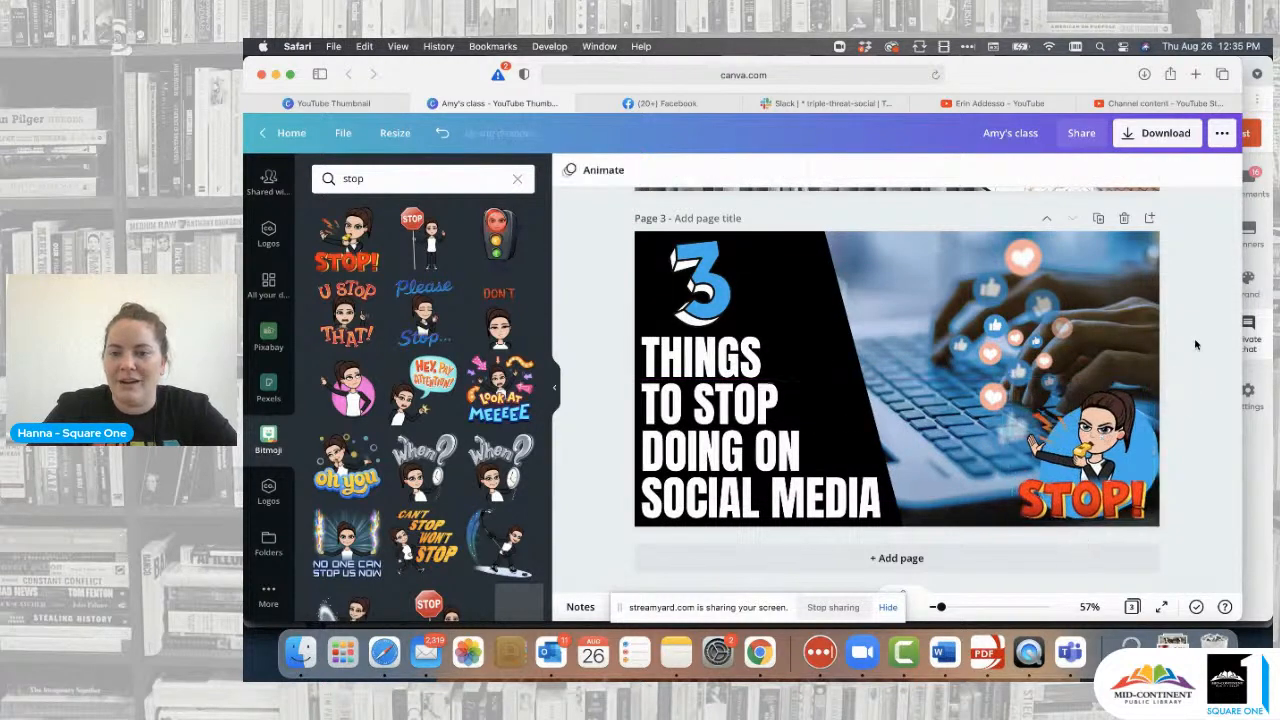
{"action": "left_click", "coordinate": [1155, 448]}
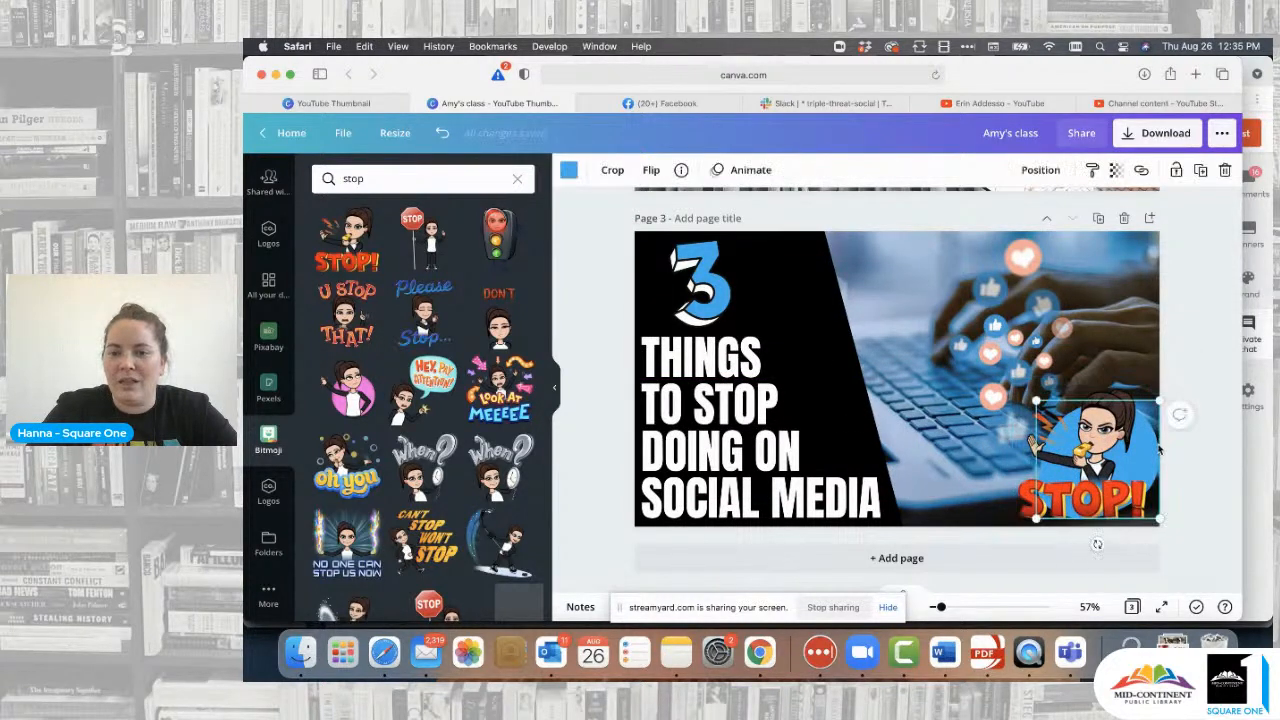
{"action": "left_click", "coordinate": [569, 170]}
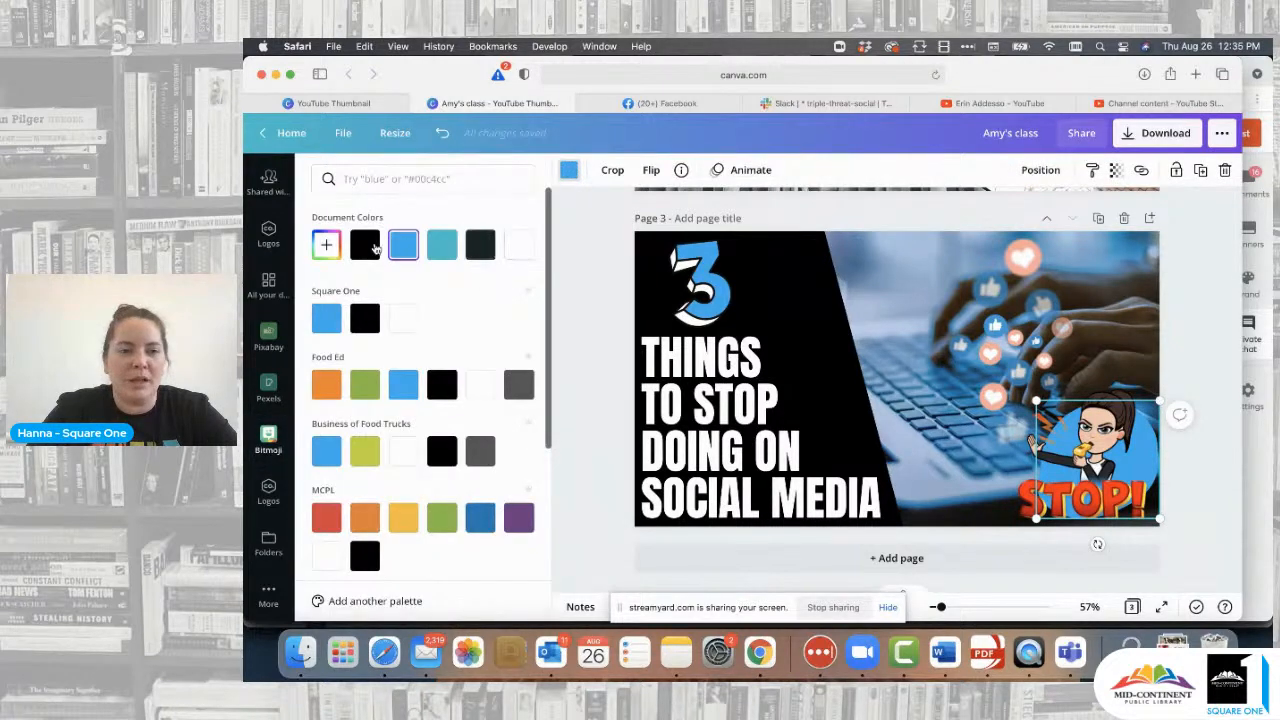
{"action": "left_click", "coordinate": [367, 318]}
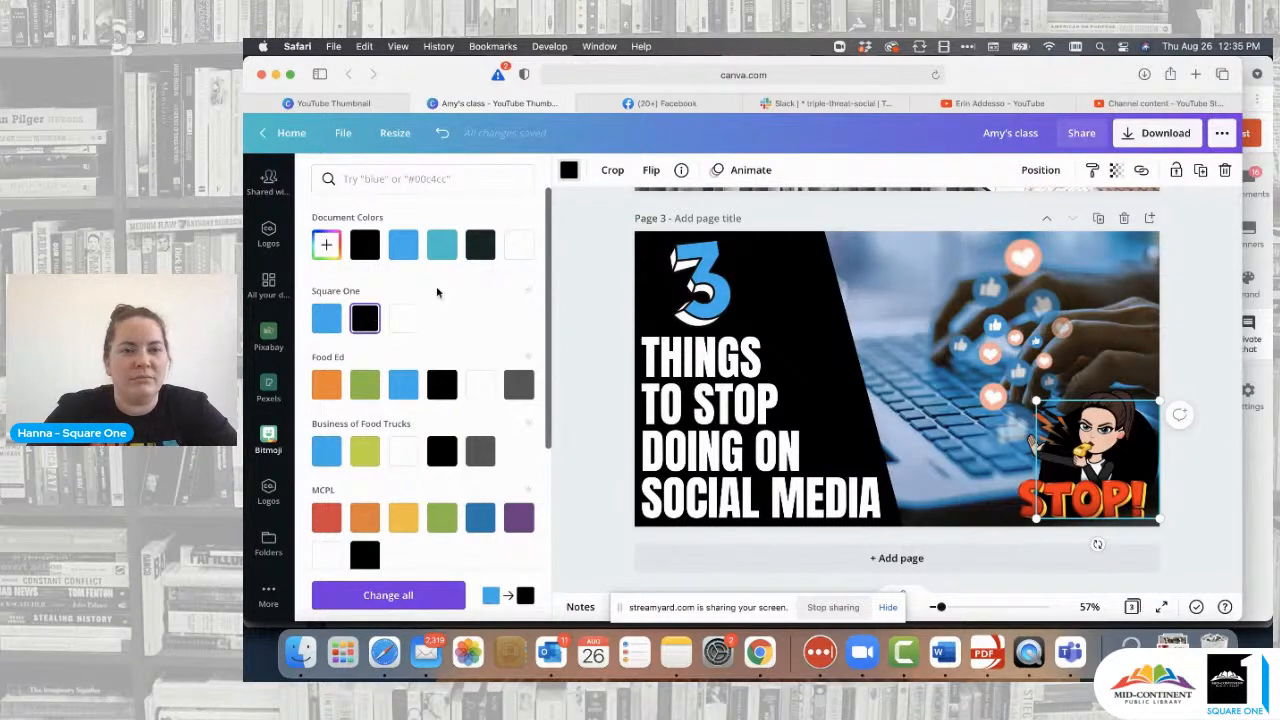
{"action": "left_click", "coordinate": [521, 246]}
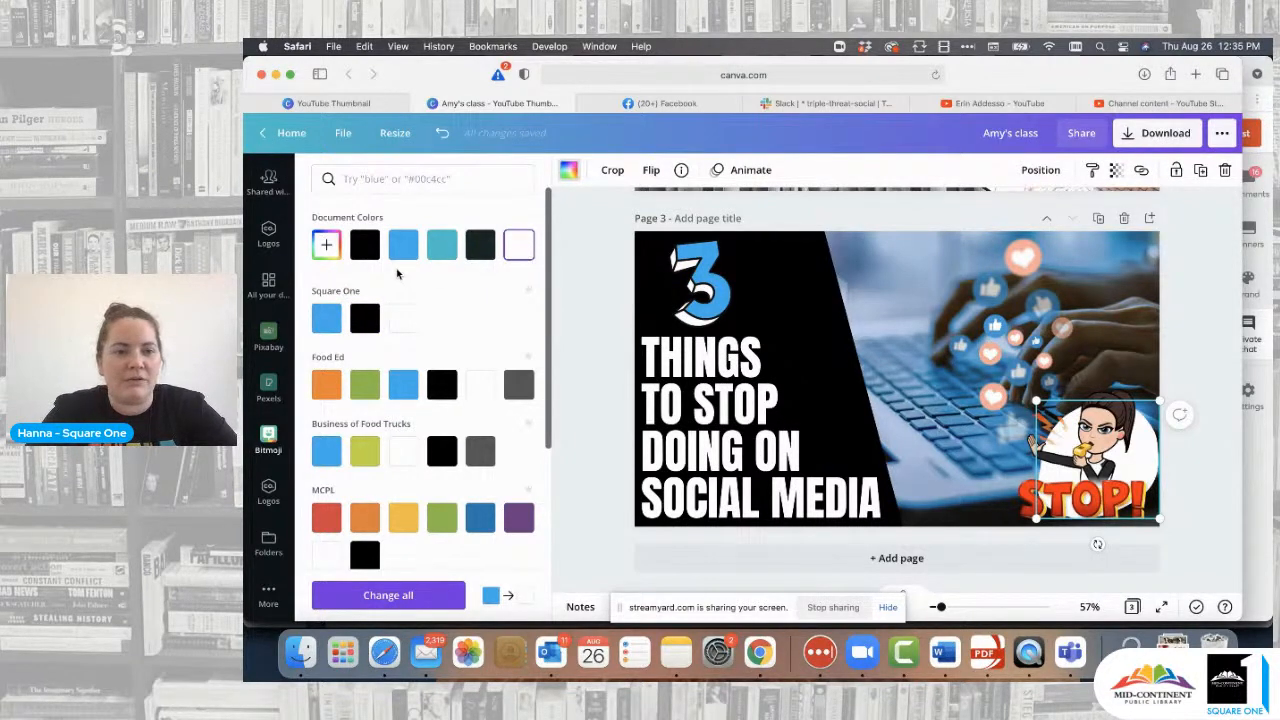
{"action": "left_click", "coordinate": [403, 245]}
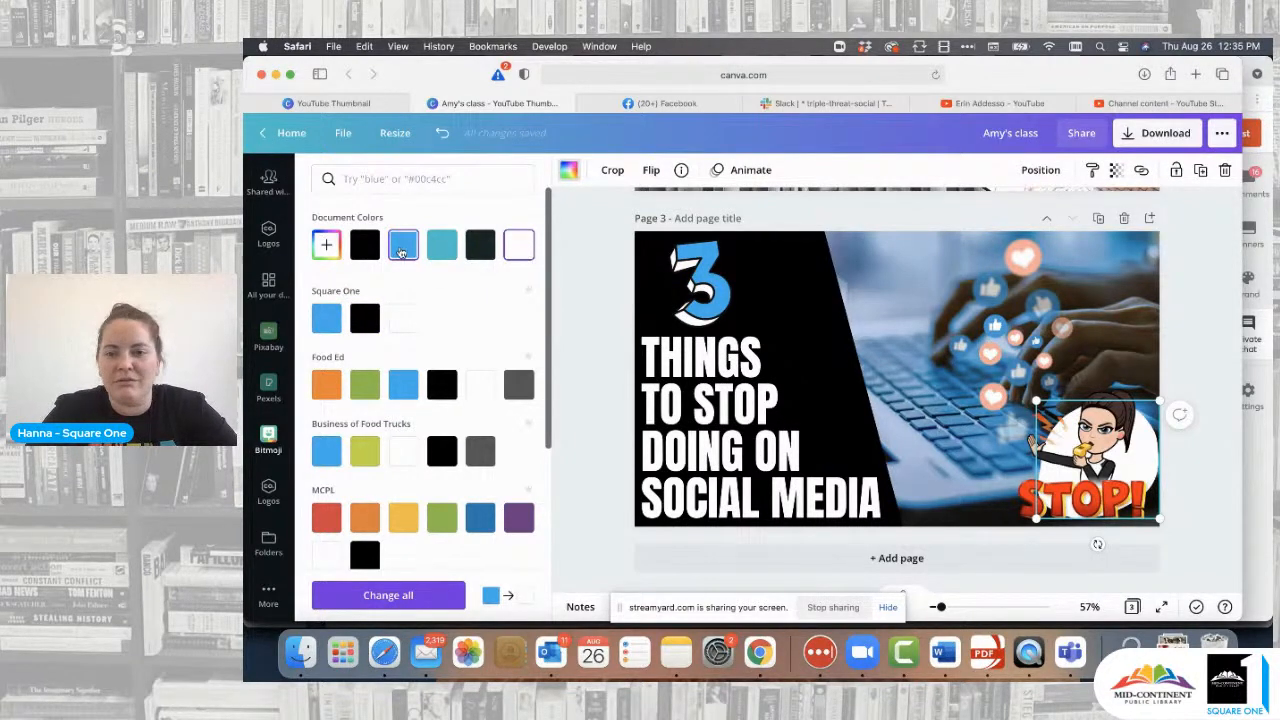
{"action": "left_click", "coordinate": [1193, 317]}
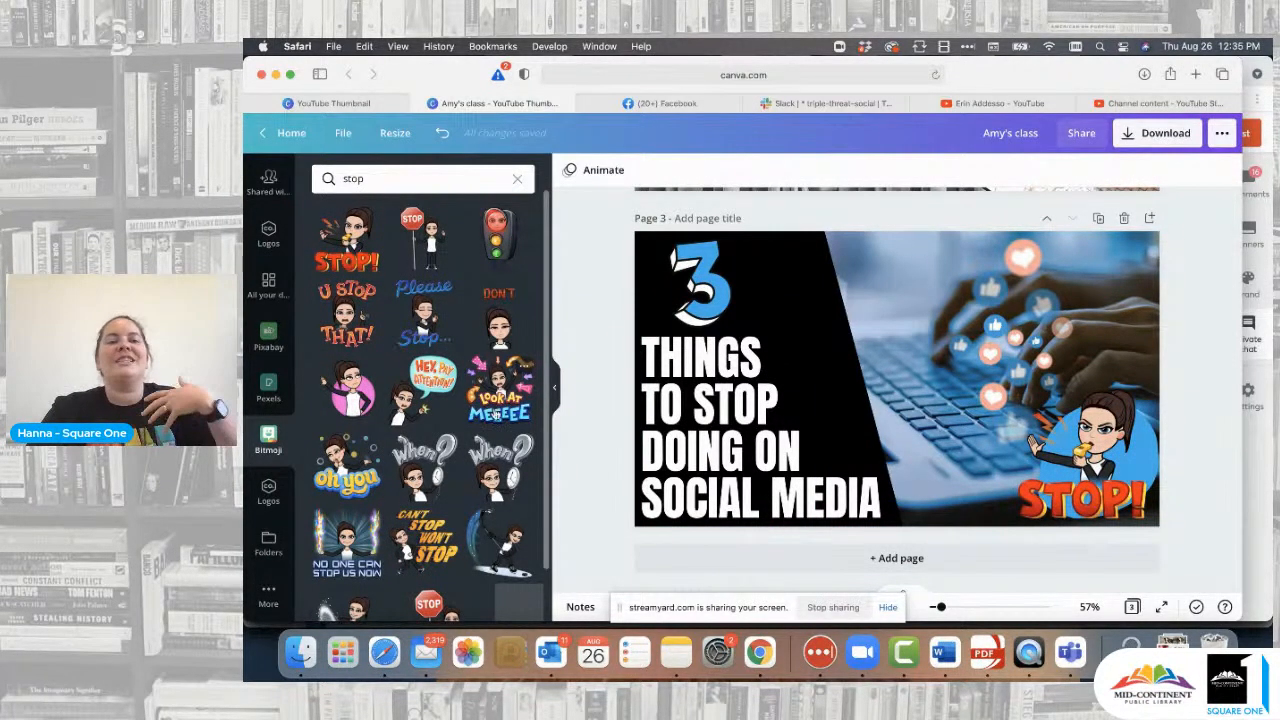
- Delete the STOP! sticker and place a resized Please Stop Bitmoji on the bottom-right blue circle
{"action": "left_click", "coordinate": [1090, 460]}
{"action": "key", "text": "Delete"}
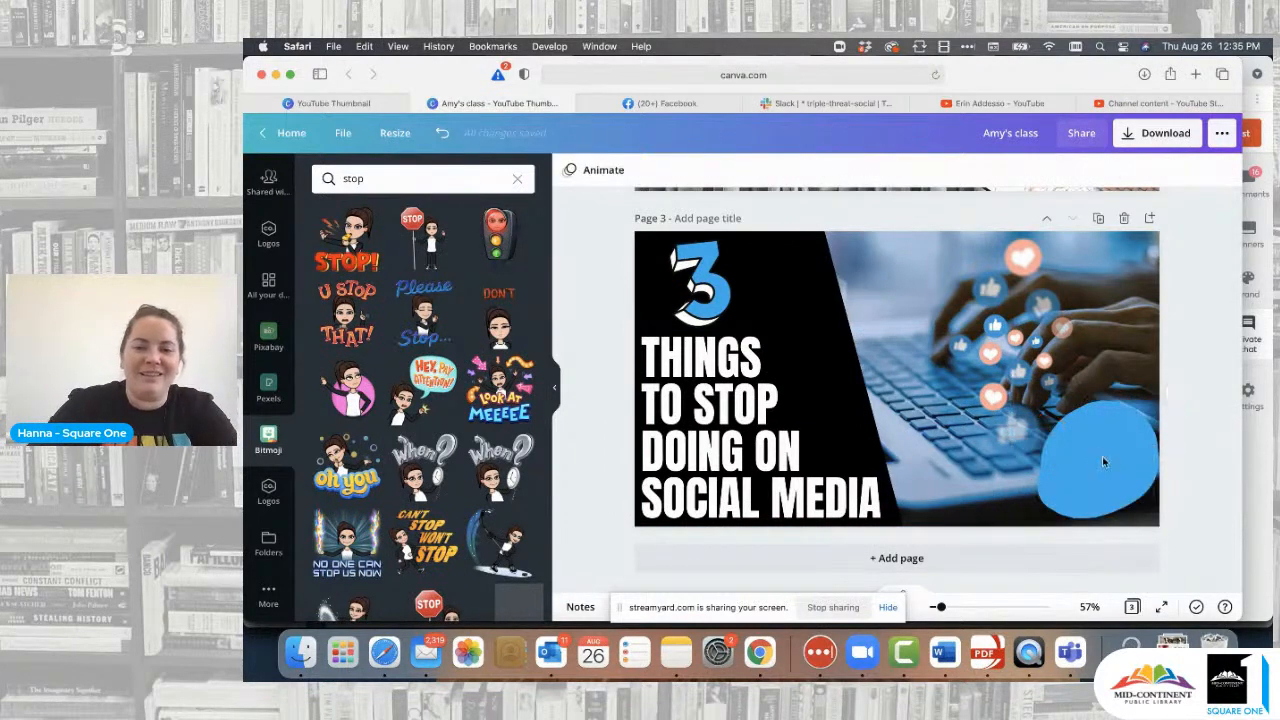
{"action": "left_click_drag", "start_coordinate": [425, 315], "coordinate": [890, 370]}
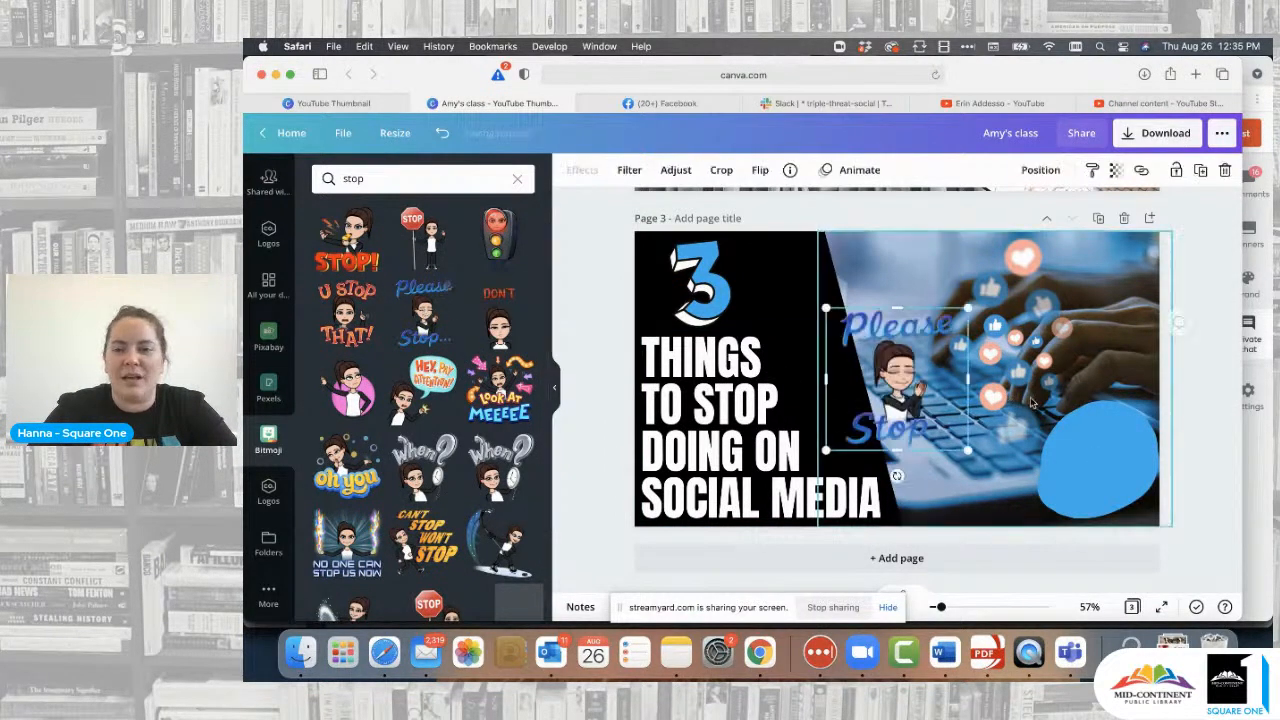
{"action": "left_click_drag", "start_coordinate": [983, 296], "coordinate": [1005, 301]}
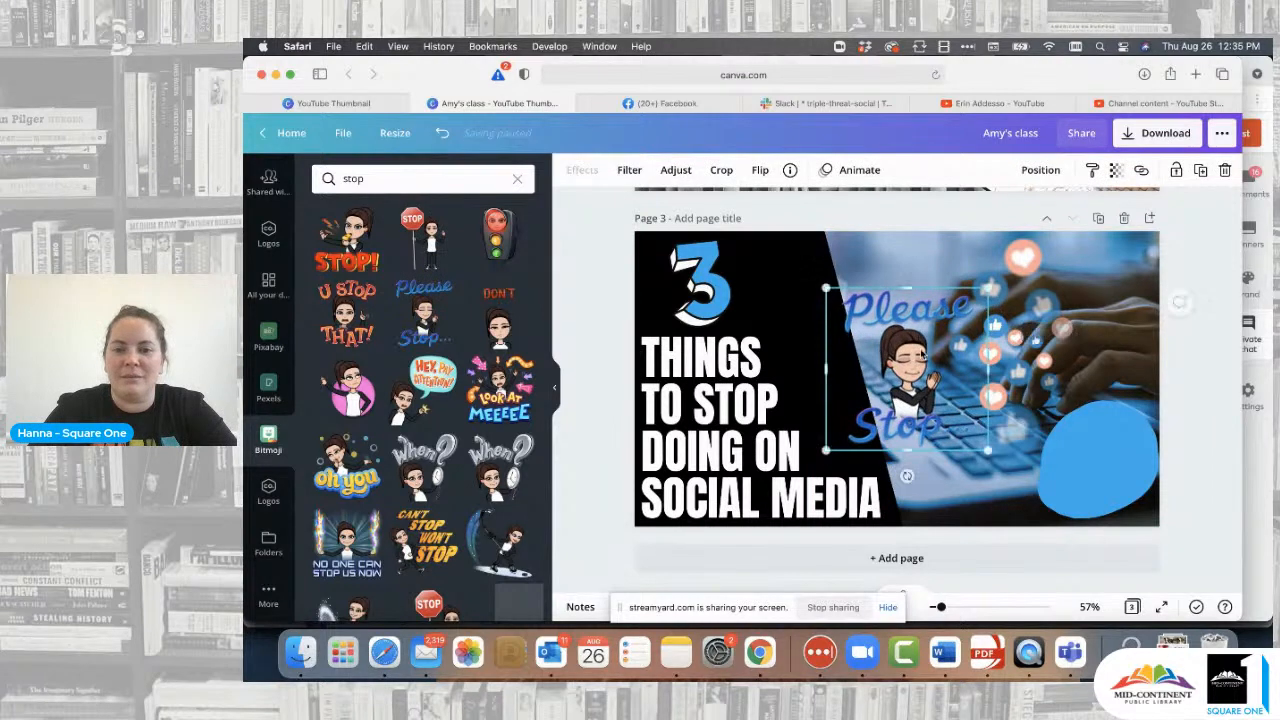
{"action": "left_click_drag", "start_coordinate": [910, 370], "coordinate": [1085, 553]}
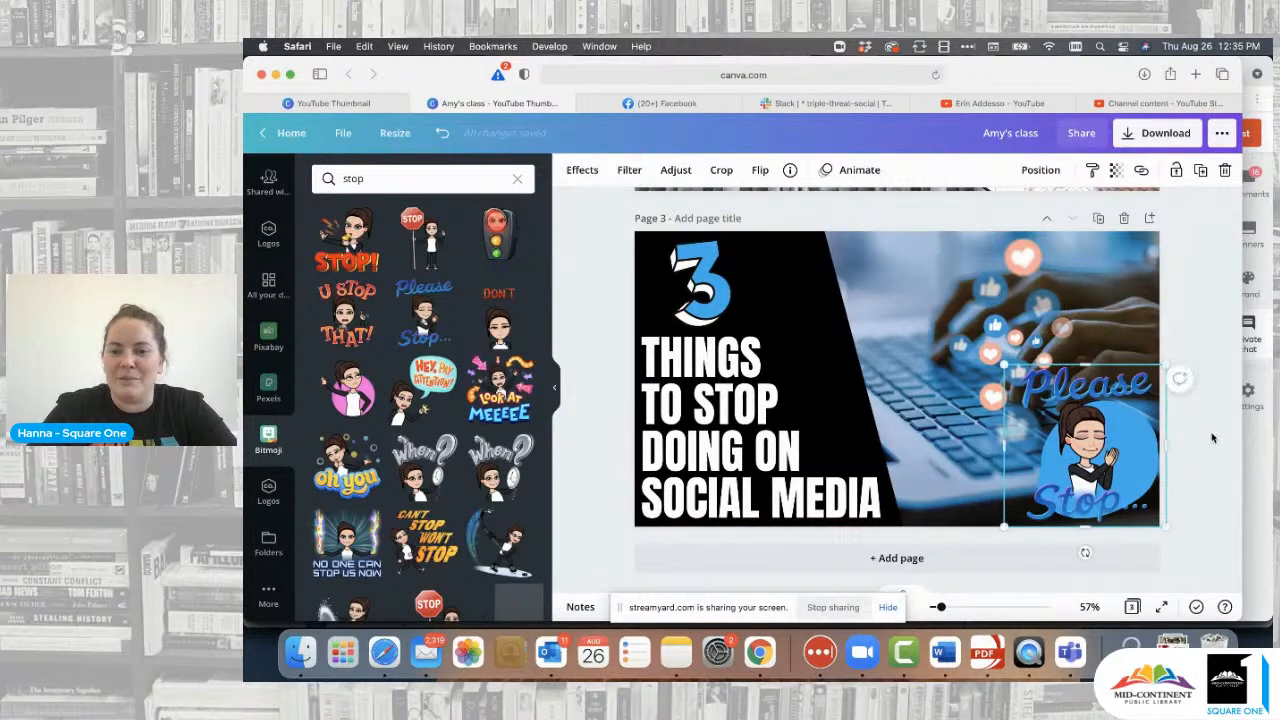
{"action": "left_click", "coordinate": [1214, 438]}
- Nudge the Please Stop sticker's inner blue circle slightly to the left
{"action": "left_click", "coordinate": [1090, 440]}
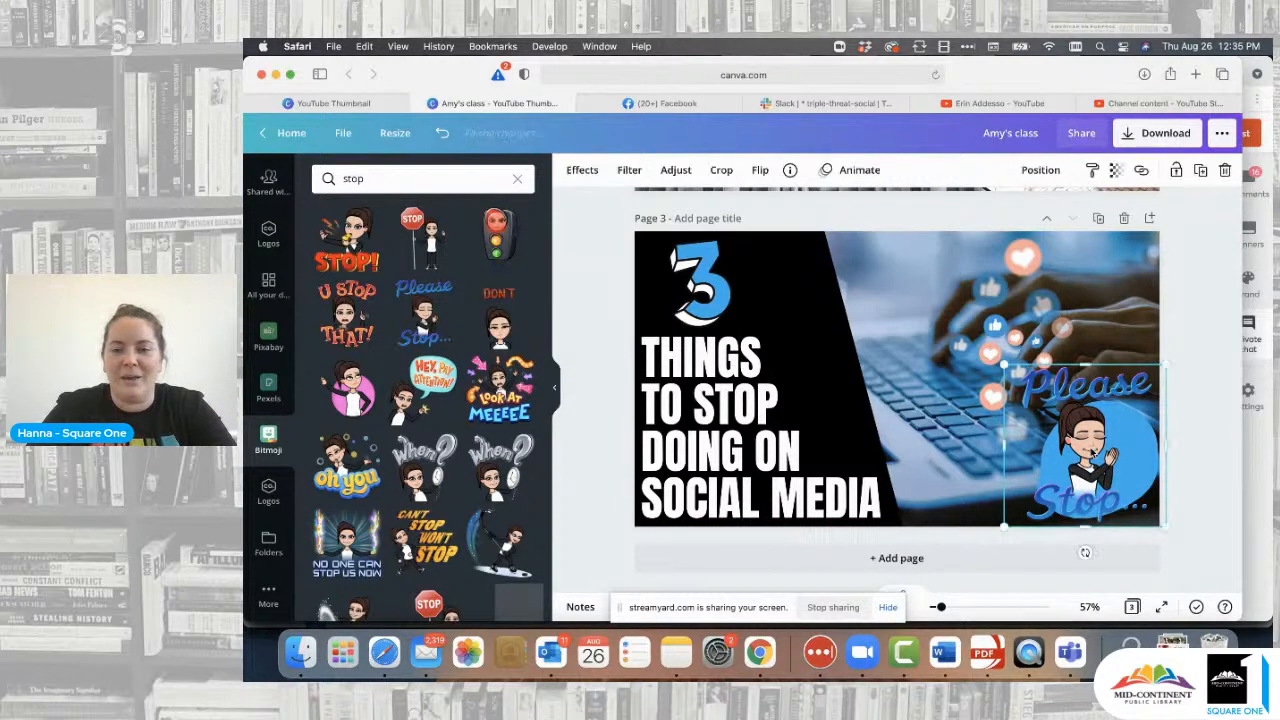
{"action": "left_click", "coordinate": [1093, 453]}
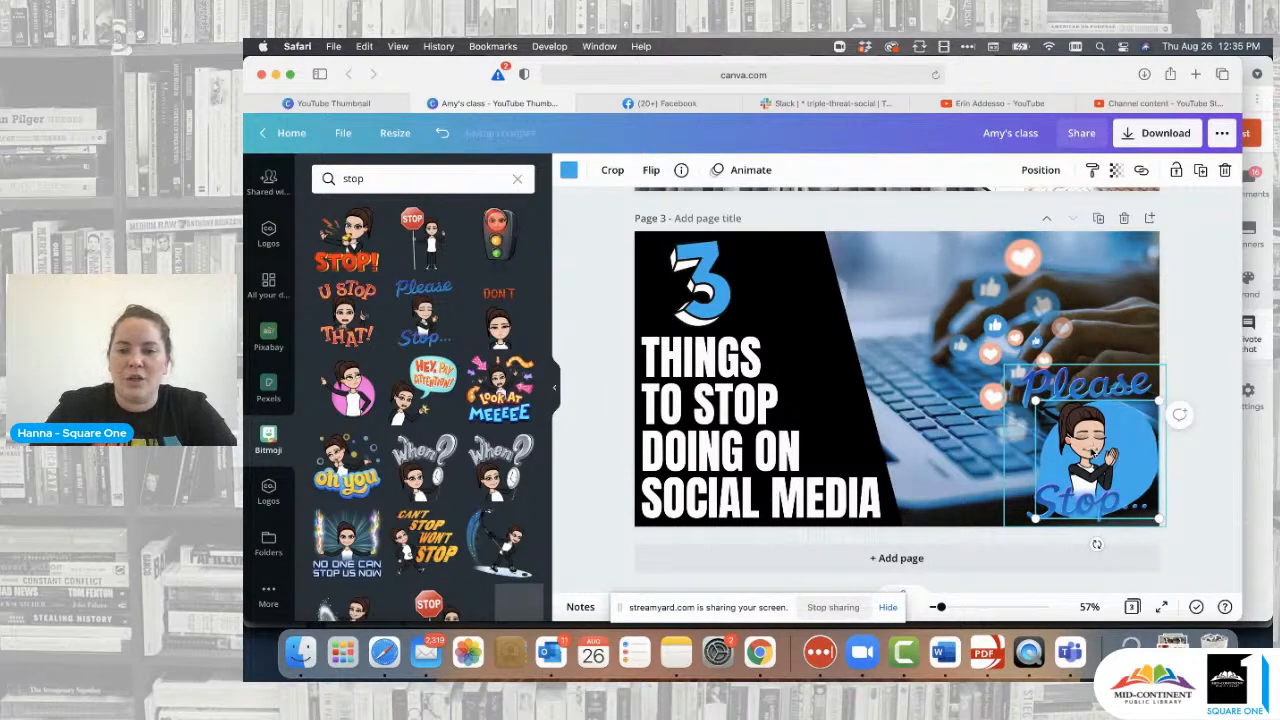
{"action": "left_click_drag", "start_coordinate": [1095, 544], "coordinate": [1085, 544]}
{"action": "left_click", "coordinate": [1214, 357]}
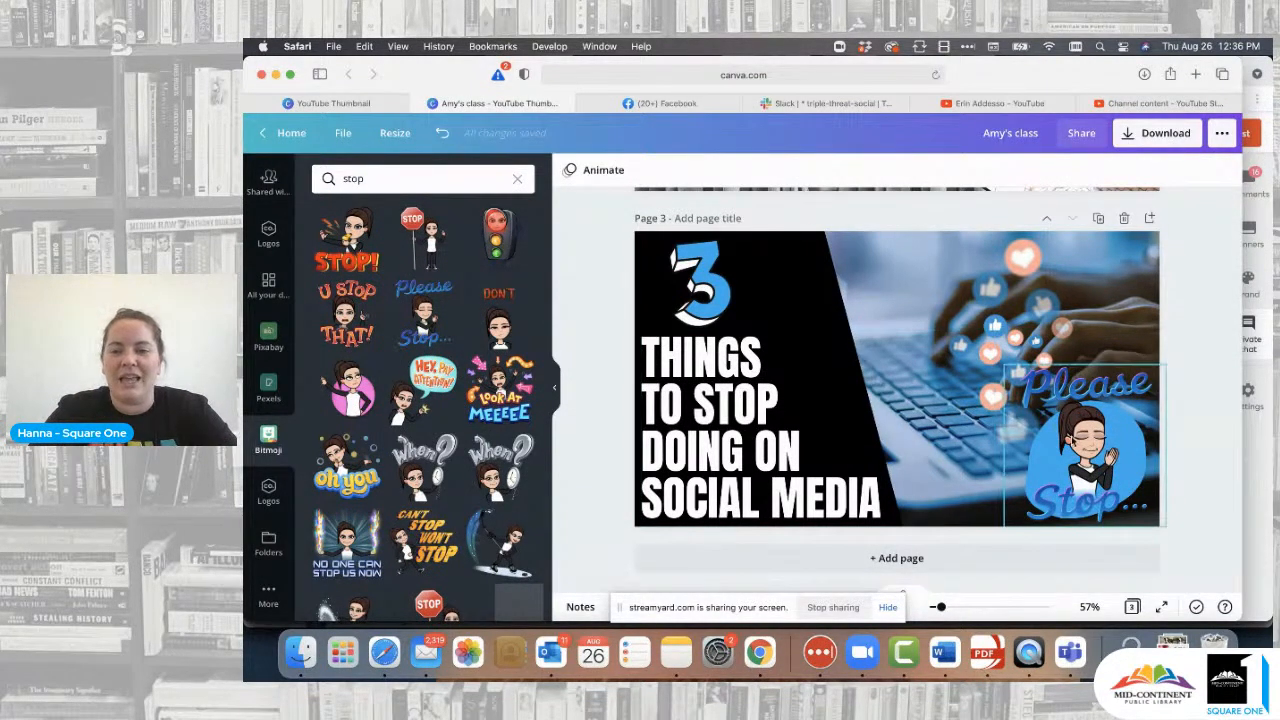
- Replace the Please Stop sticker with an enlarged waving pink-circle Bitmoji against the bottom-right edge
{"action": "left_click", "coordinate": [1077, 431]}
{"action": "key", "text": "Delete"}
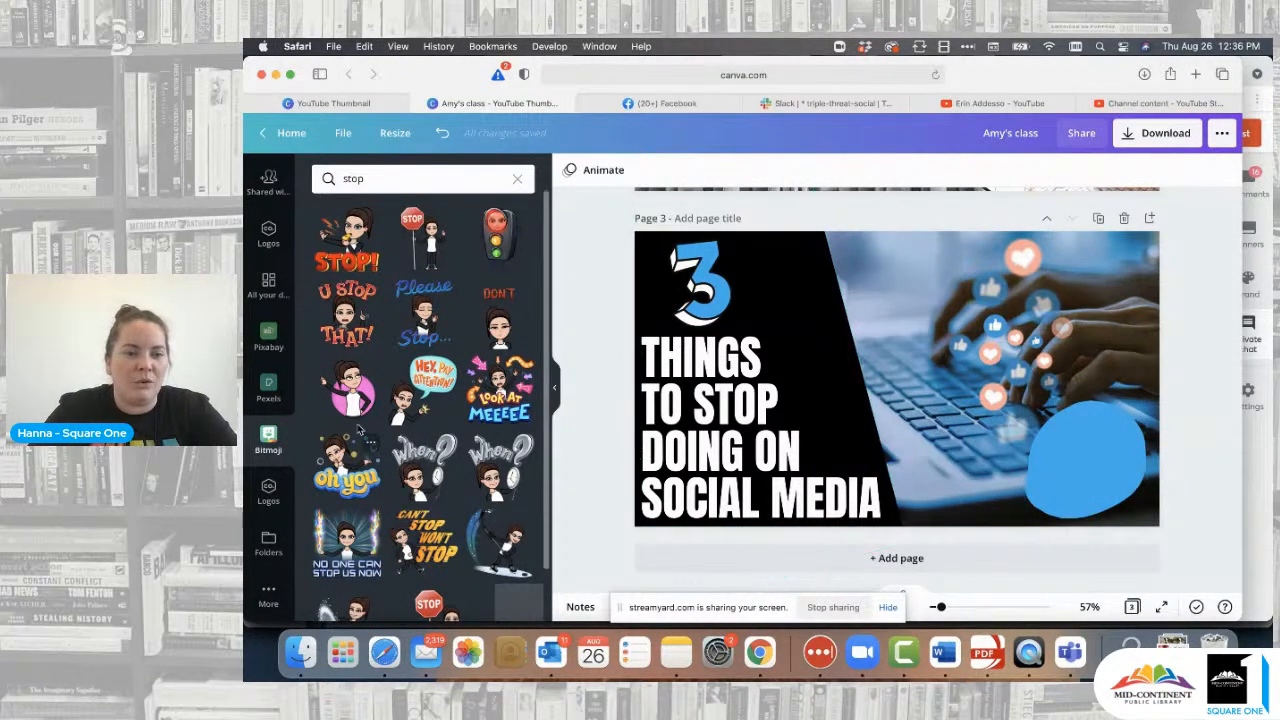
{"action": "left_click", "coordinate": [350, 385]}
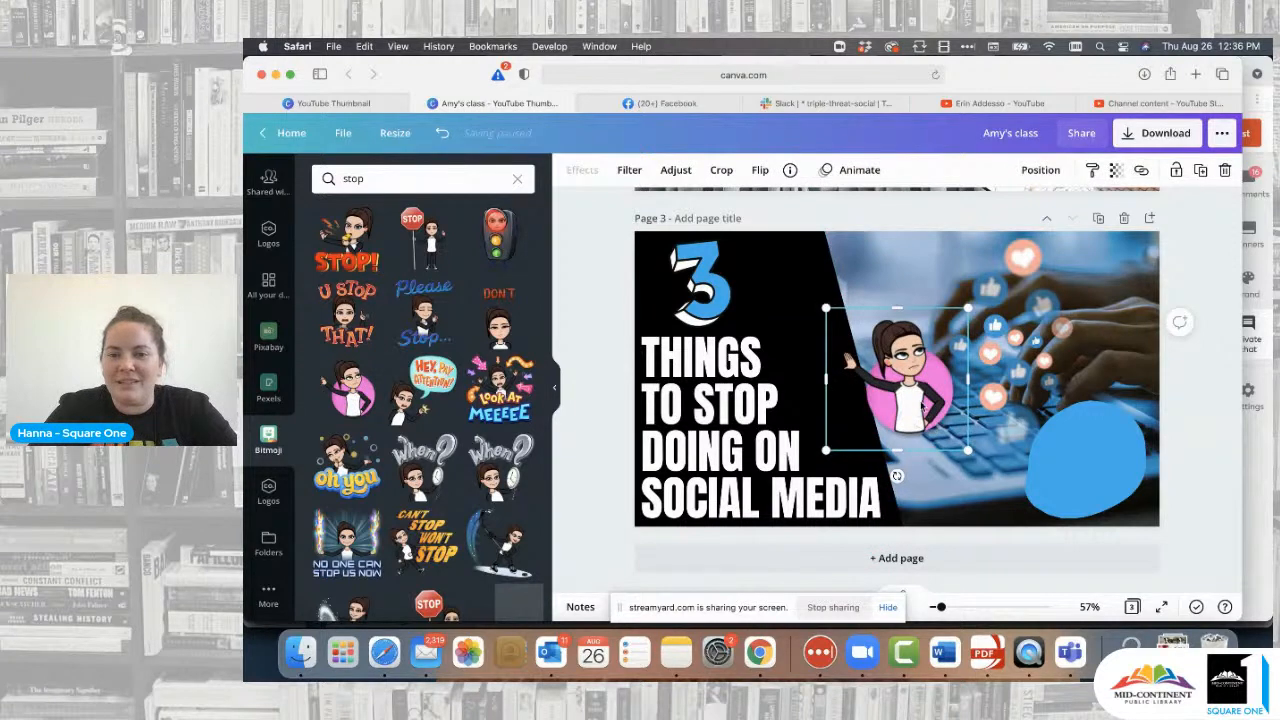
{"action": "left_click_drag", "start_coordinate": [916, 408], "coordinate": [1090, 492]}
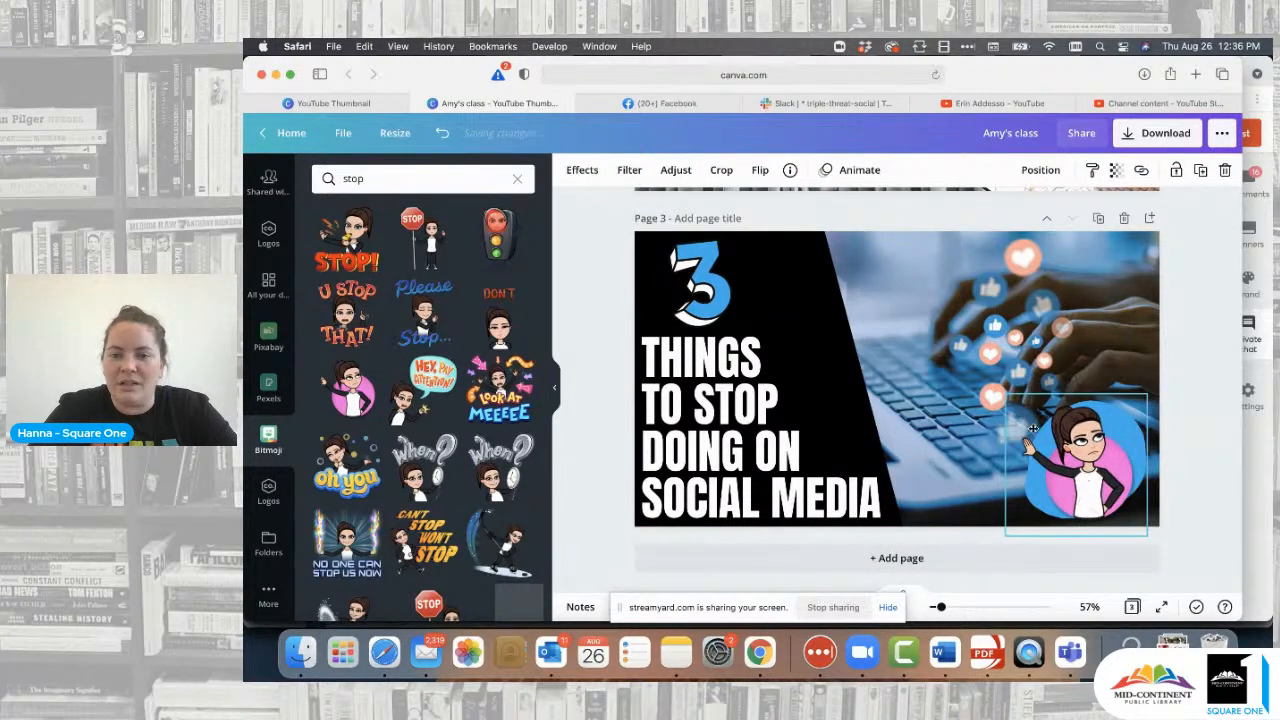
{"action": "left_click_drag", "start_coordinate": [1006, 394], "coordinate": [968, 357]}
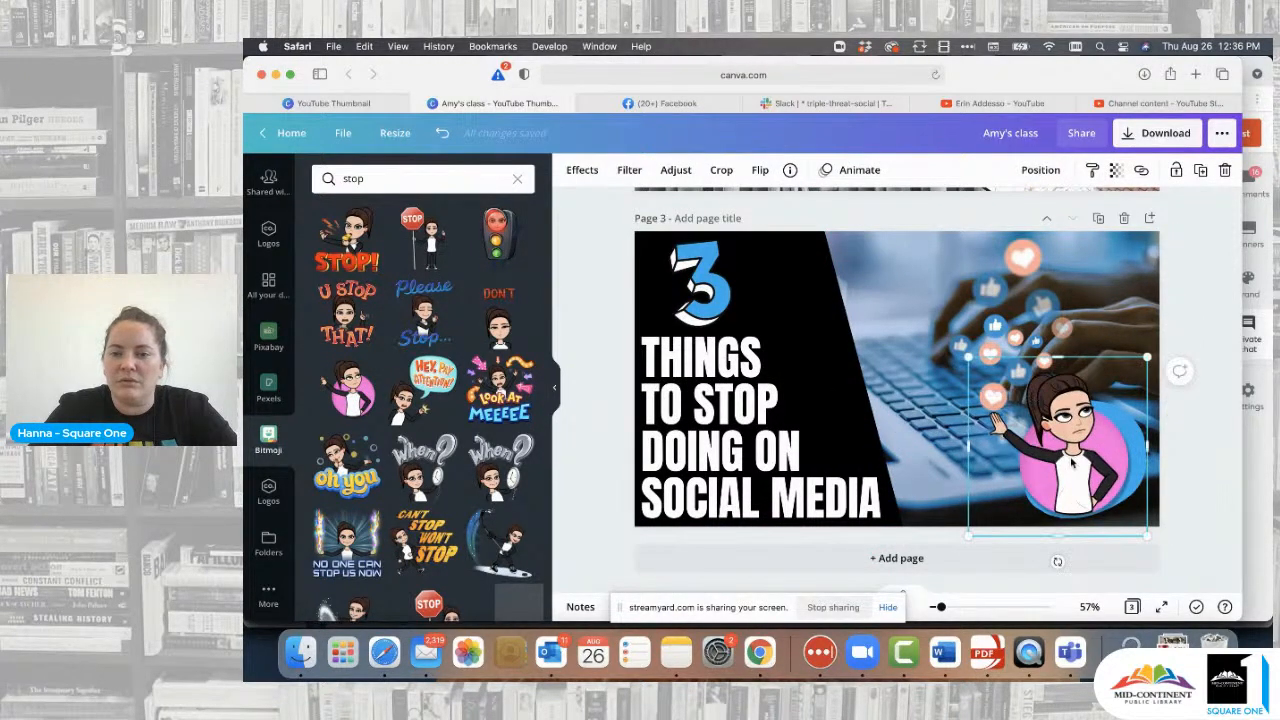
{"action": "left_click_drag", "start_coordinate": [1072, 458], "coordinate": [1072, 462]}
{"action": "left_click", "coordinate": [1215, 346]}
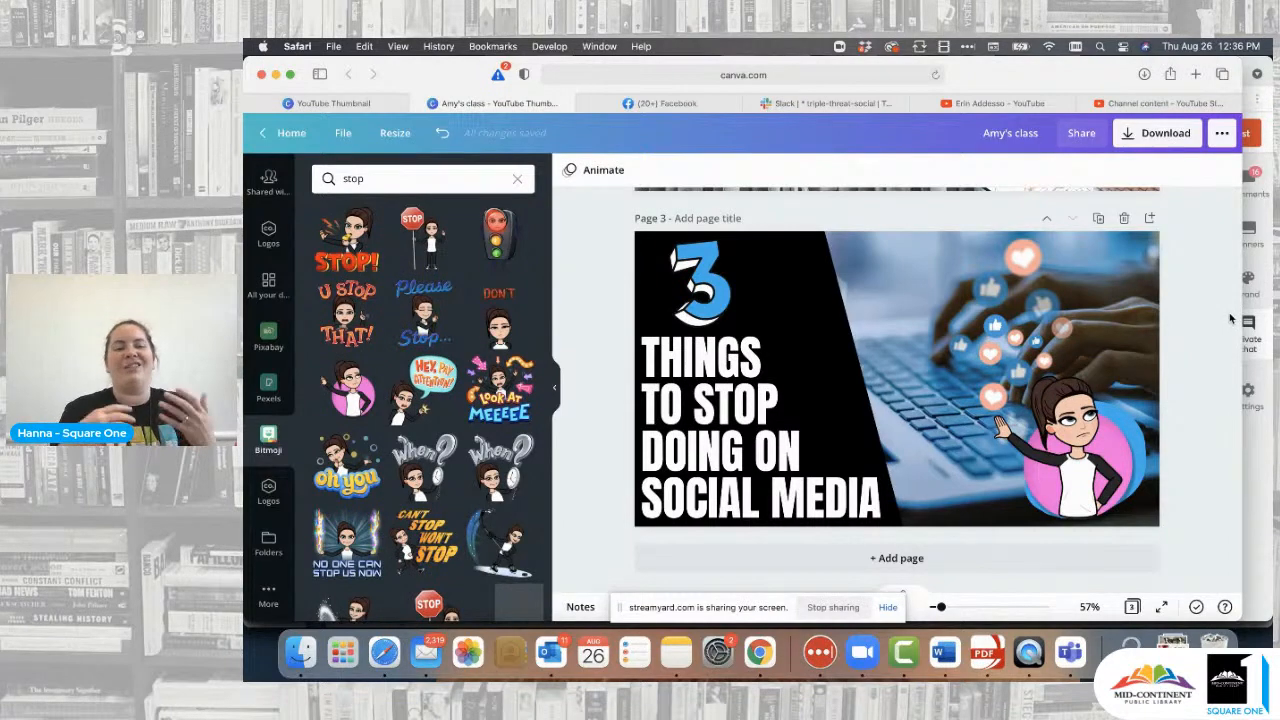
{"action": "scroll", "coordinate": [1230, 318], "scroll_direction": "up", "scroll_amount": 8}
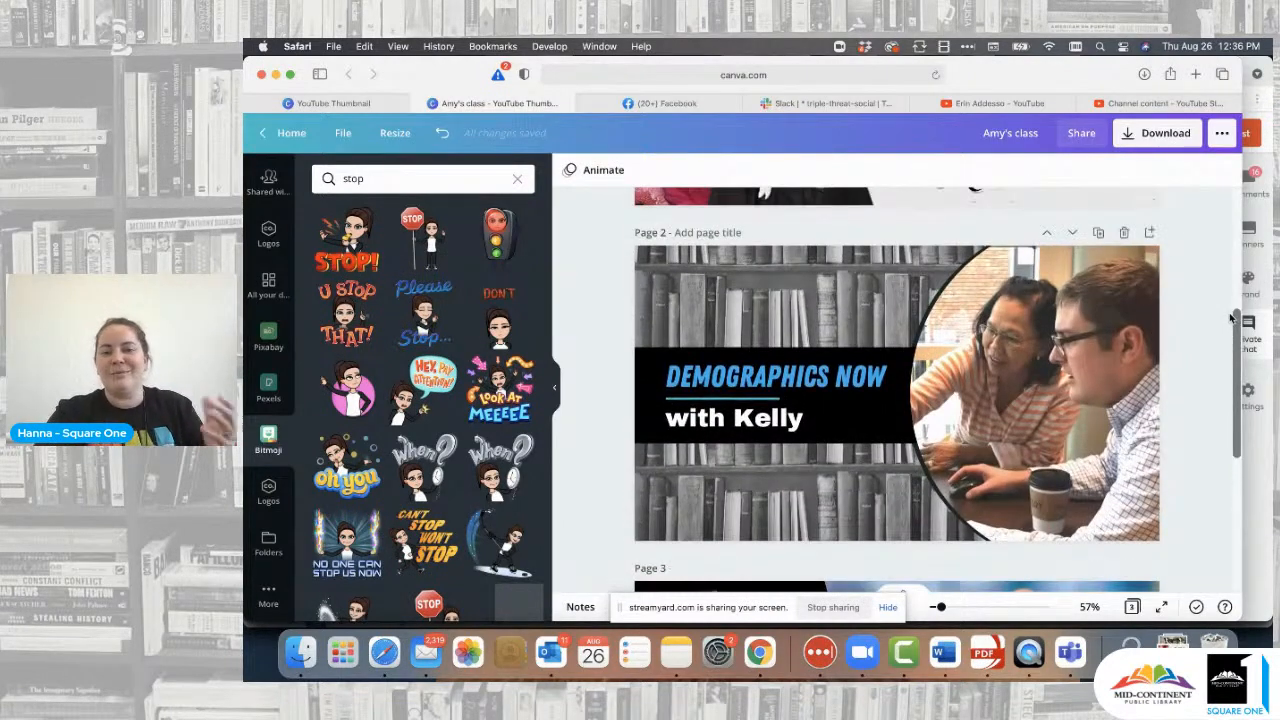
{"action": "scroll", "coordinate": [1230, 318], "scroll_direction": "up", "scroll_amount": 4}
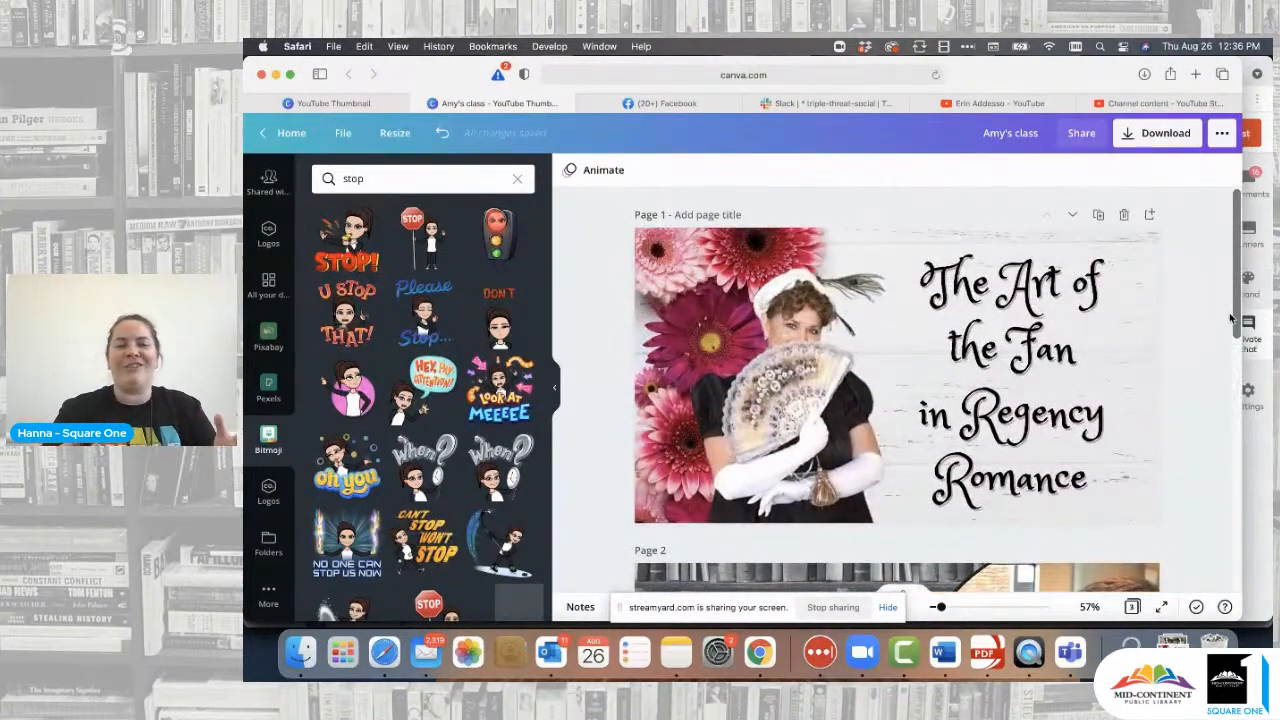
{"action": "scroll", "coordinate": [1230, 318], "scroll_direction": "down", "scroll_amount": 10}
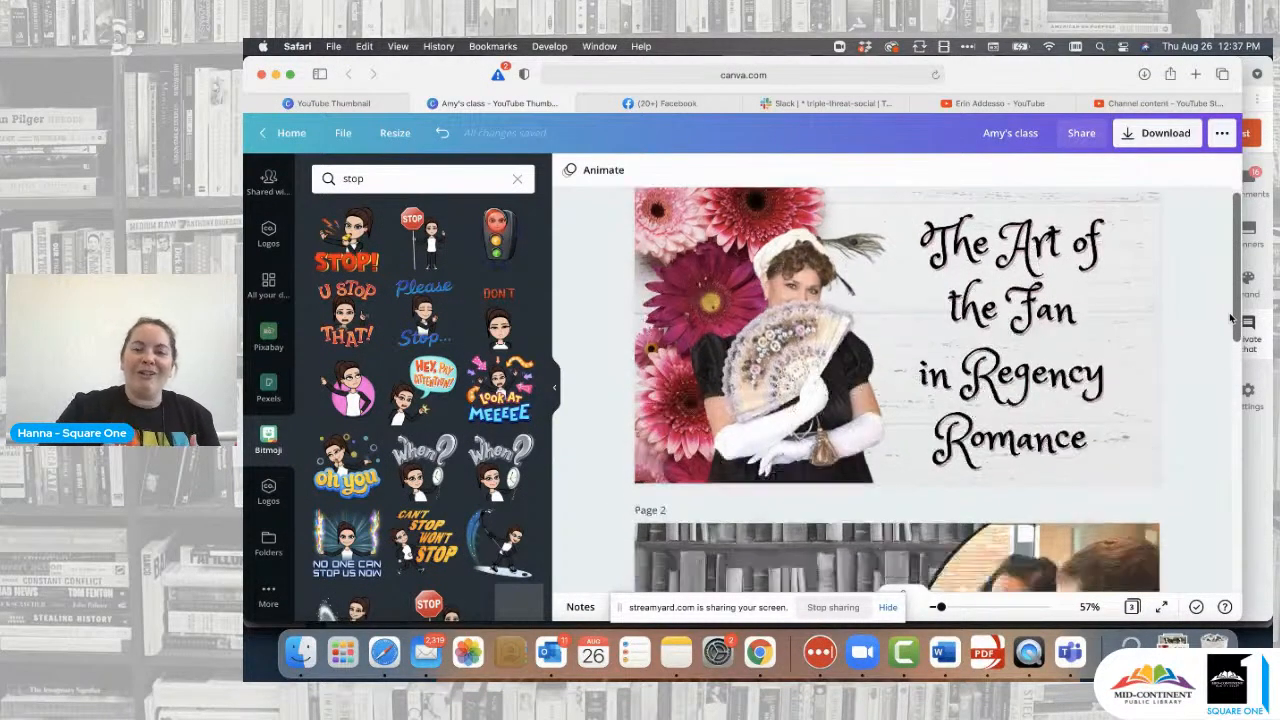
{"action": "scroll", "coordinate": [1230, 318], "scroll_direction": "down", "scroll_amount": 2}
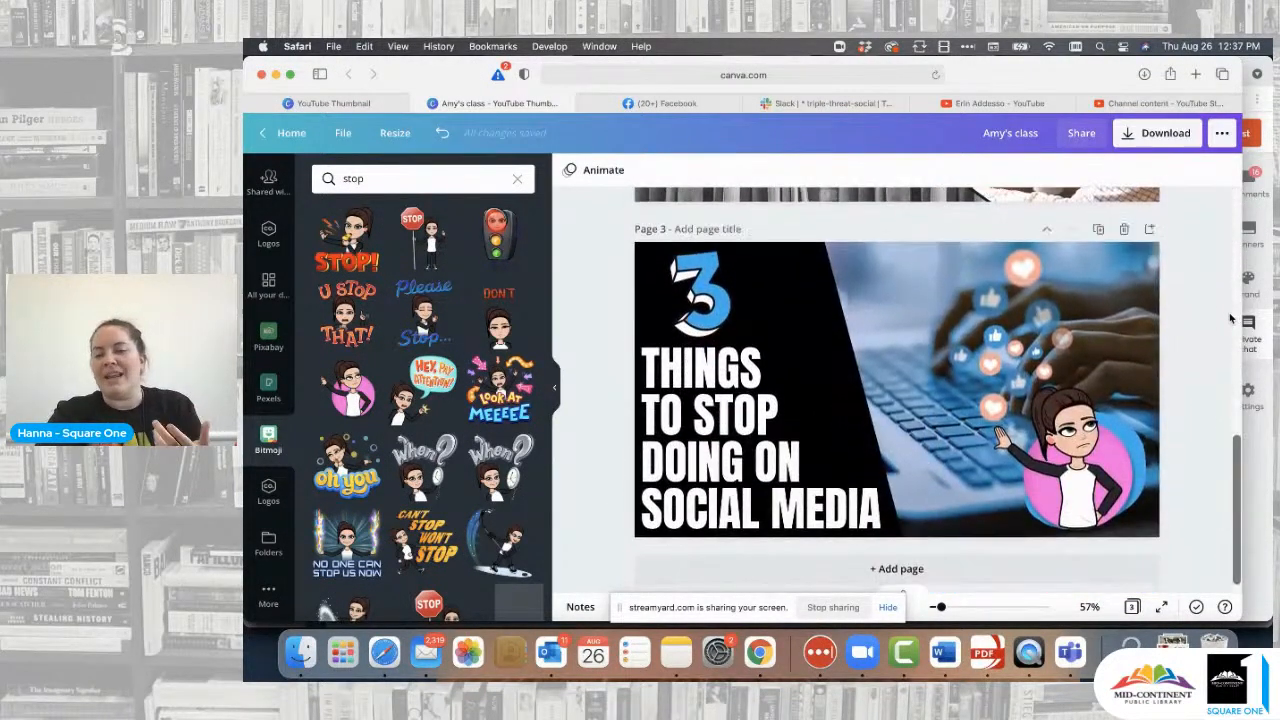